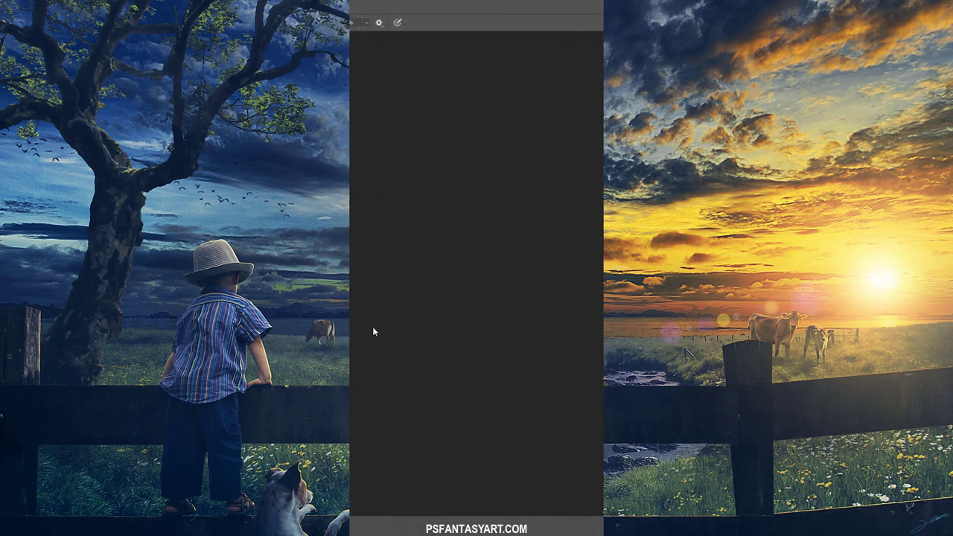
- Create a blank white 1920 × 1080 px, 72 ppi document named Untitled-1
{"action": "left_click", "coordinate": [27, 6]}
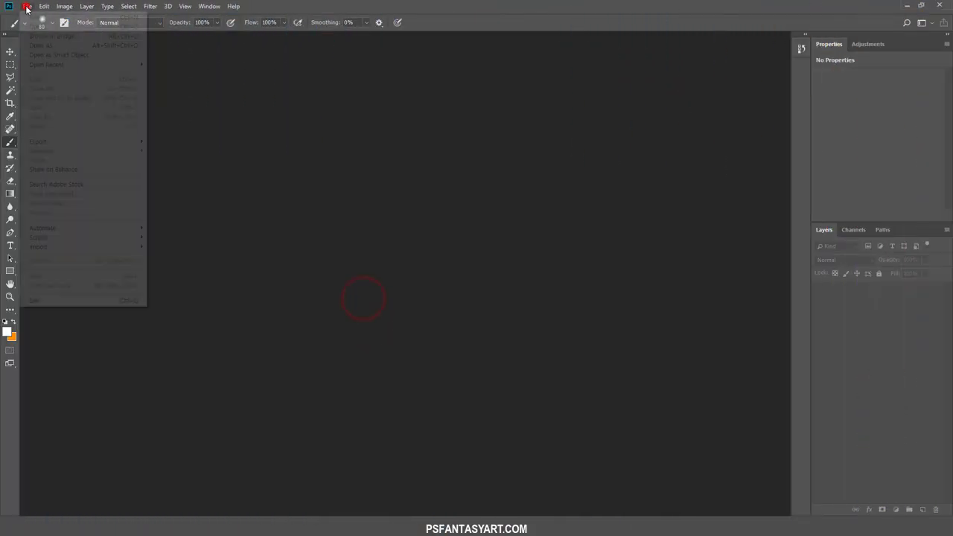
{"action": "left_click", "coordinate": [34, 18]}
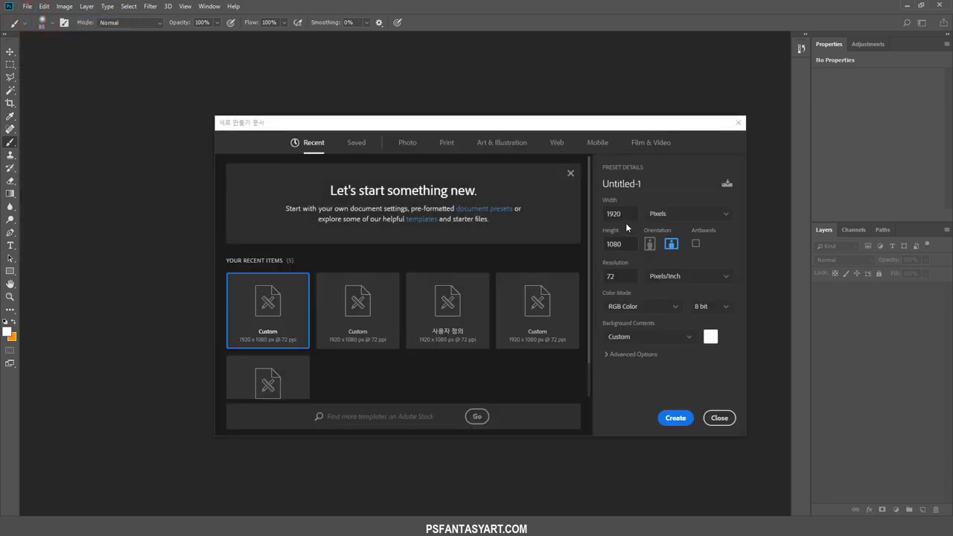
{"action": "double_click", "coordinate": [621, 245]}
{"action": "left_click", "coordinate": [676, 417]}
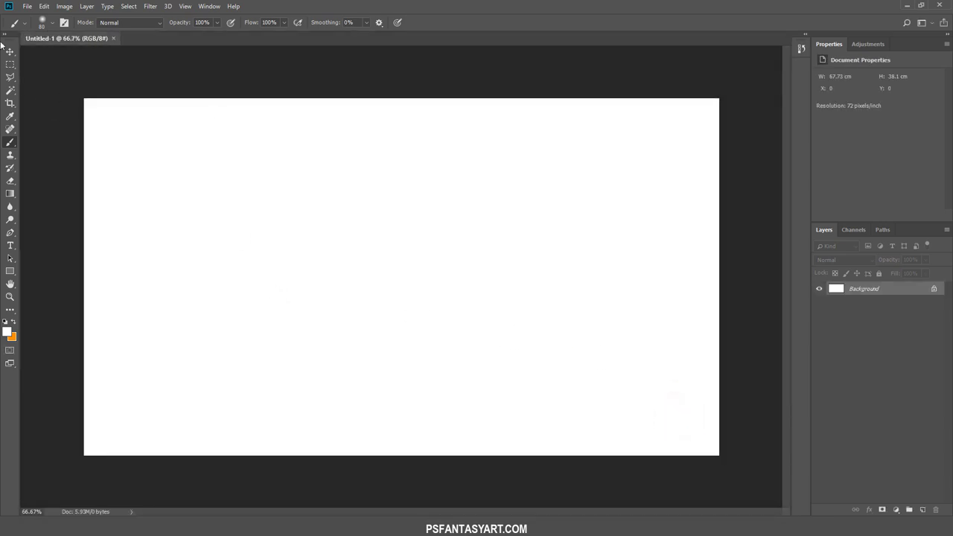
- Open evening-1038148.jpg and drag it into Untitled-1 as a new layer with the Move tool
{"action": "left_click", "coordinate": [24, 11]}
{"action": "left_click", "coordinate": [34, 30]}
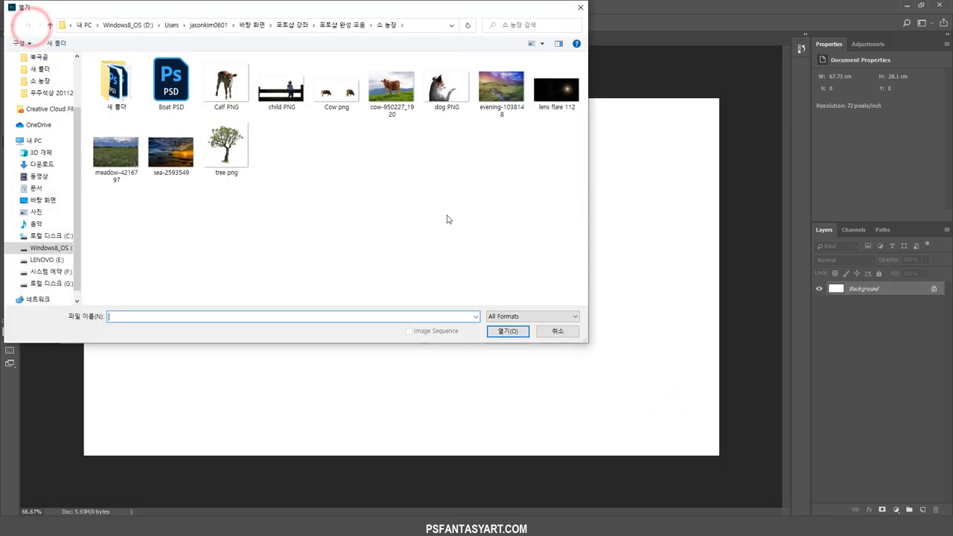
{"action": "left_click", "coordinate": [498, 118]}
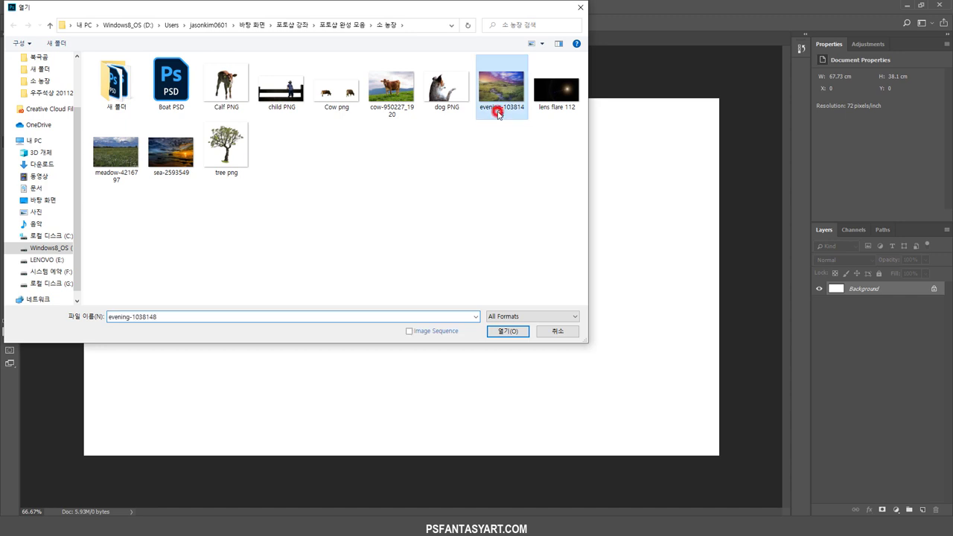
{"action": "left_click", "coordinate": [519, 333]}
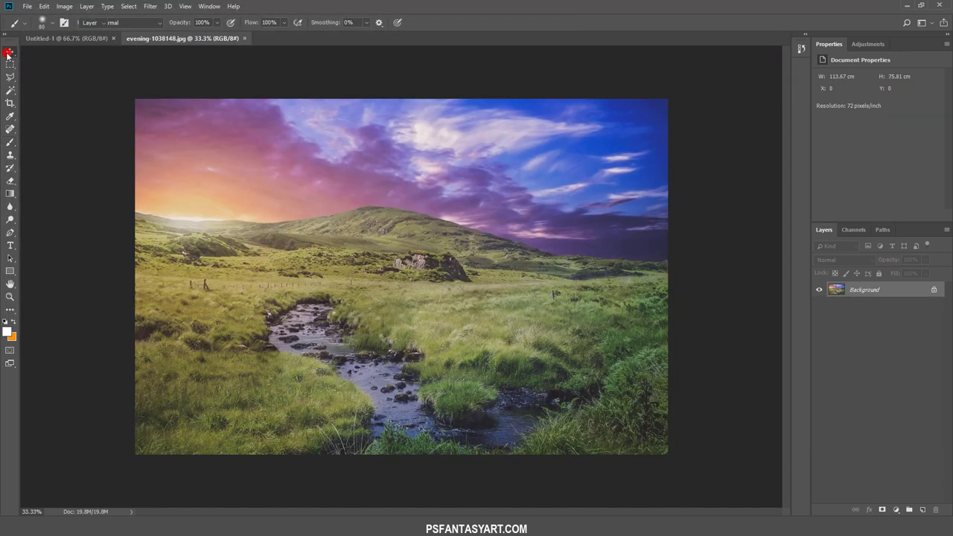
{"action": "left_click", "coordinate": [10, 51]}
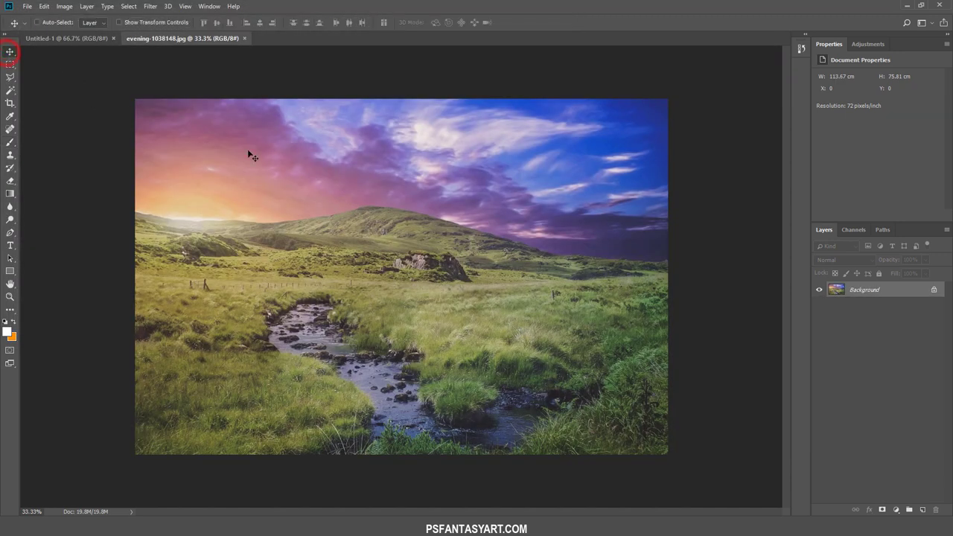
{"action": "left_click_drag", "start_coordinate": [247, 151], "coordinate": [227, 194]}
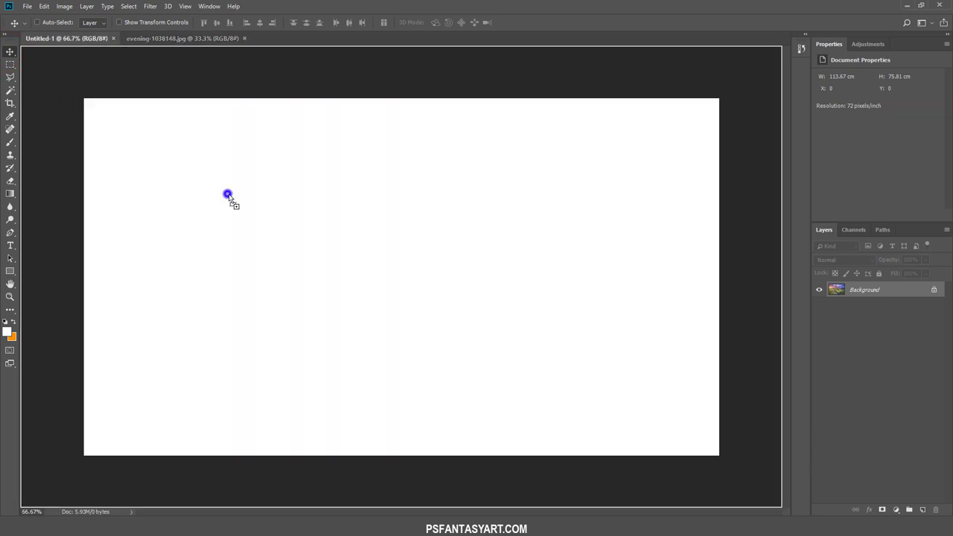
- Free-transform the landscape layer proportionally, scaling it from 70% down to 61%
{"action": "key", "text": "ctrl+t"}
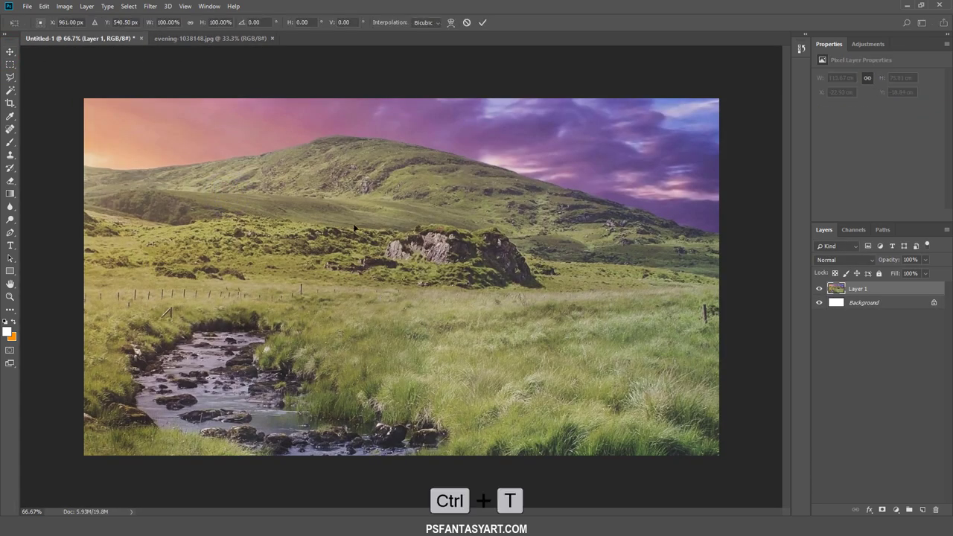
{"action": "left_click", "coordinate": [189, 25]}
{"action": "left_click", "coordinate": [165, 22]}
{"action": "type", "text": "70"}
{"action": "key", "text": "Return"}
{"action": "key", "text": "Down"}
{"action": "key", "text": "Down"}
{"action": "key", "text": "Down"}
{"action": "key", "text": "Down"}
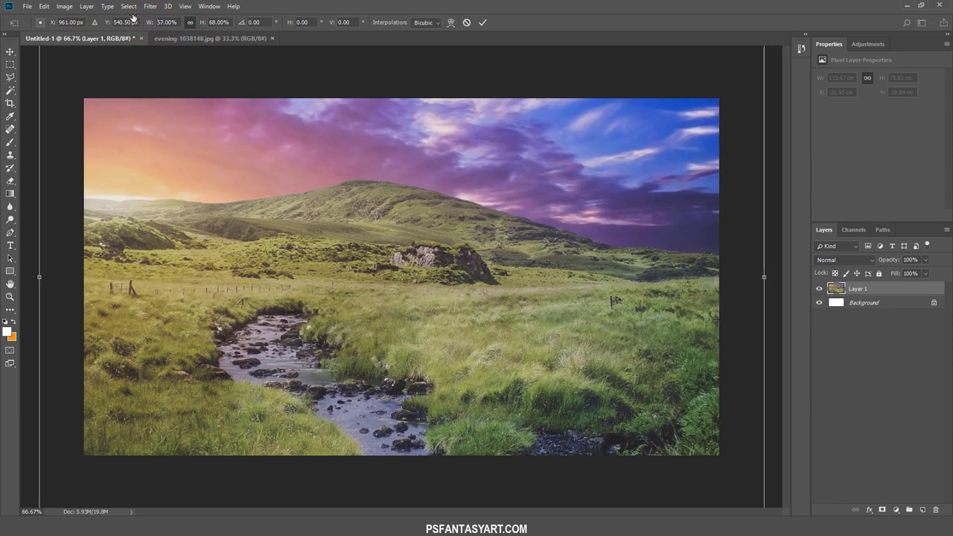
{"action": "key", "text": "Down"}
{"action": "key", "text": "Down"}
{"action": "key", "text": "Down"}
{"action": "key", "text": "Down"}
{"action": "key", "text": "Down"}
- Flip the landscape horizontally, resize it to 59.8%, lower it slightly, and commit
{"action": "right_click", "coordinate": [345, 255]}
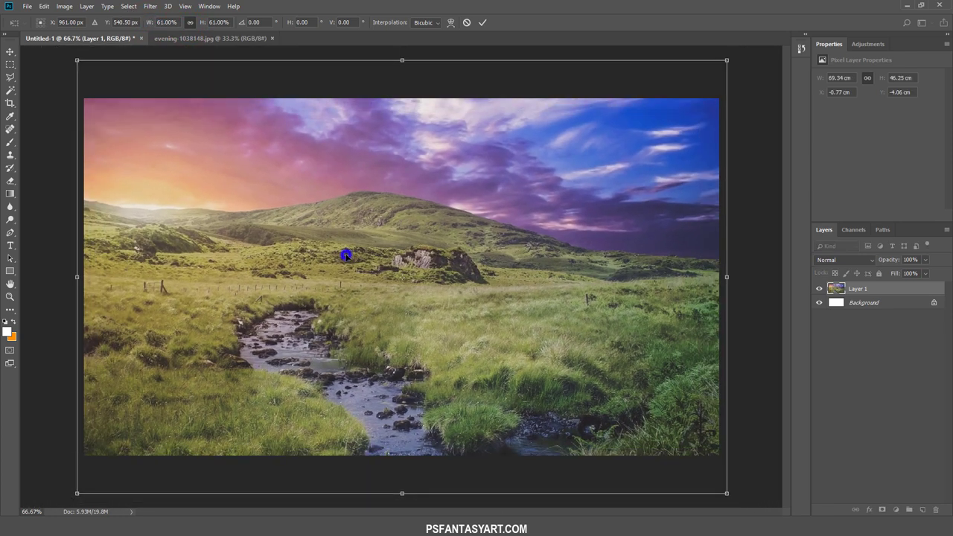
{"action": "left_click", "coordinate": [381, 379]}
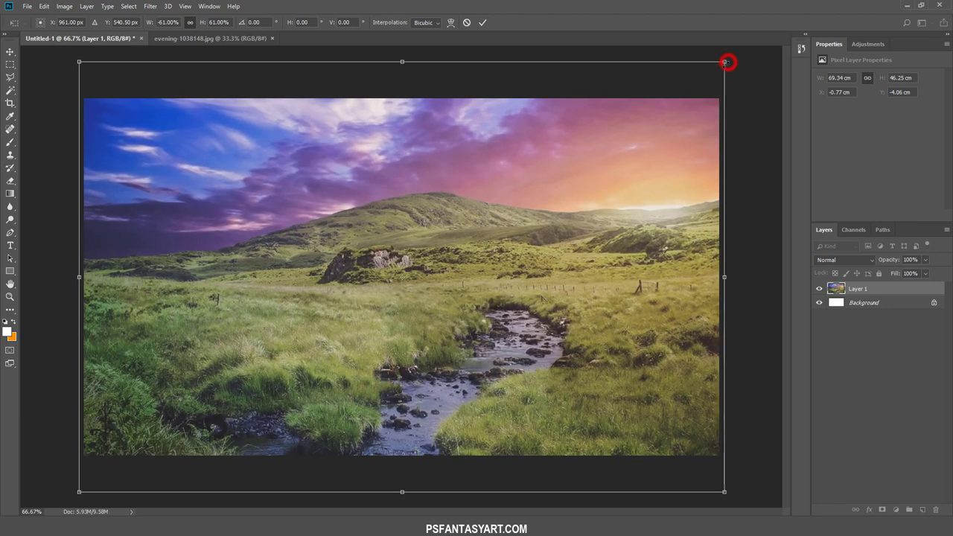
{"action": "left_click_drag", "start_coordinate": [727, 59], "coordinate": [720, 65]}
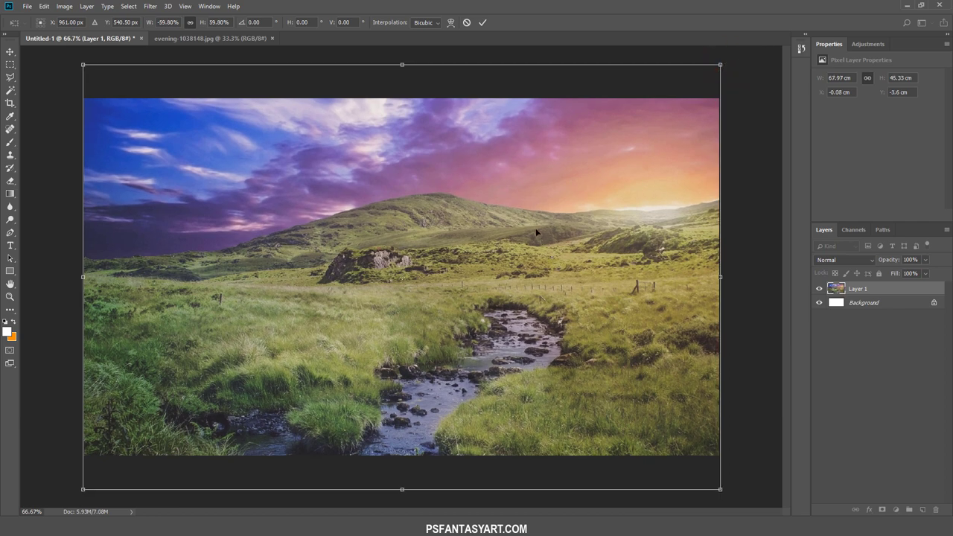
{"action": "left_click_drag", "start_coordinate": [535, 227], "coordinate": [538, 262]}
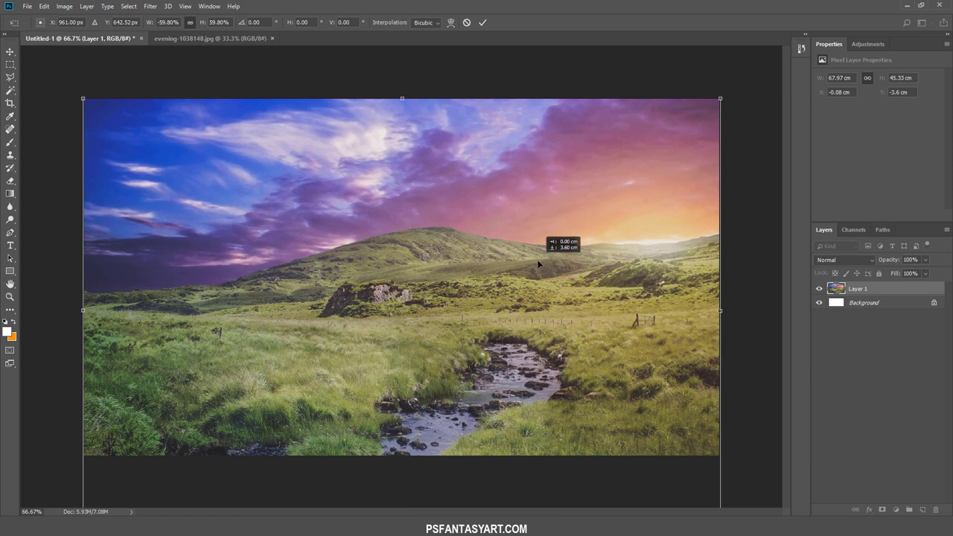
{"action": "left_click_drag", "start_coordinate": [538, 262], "coordinate": [539, 269]}
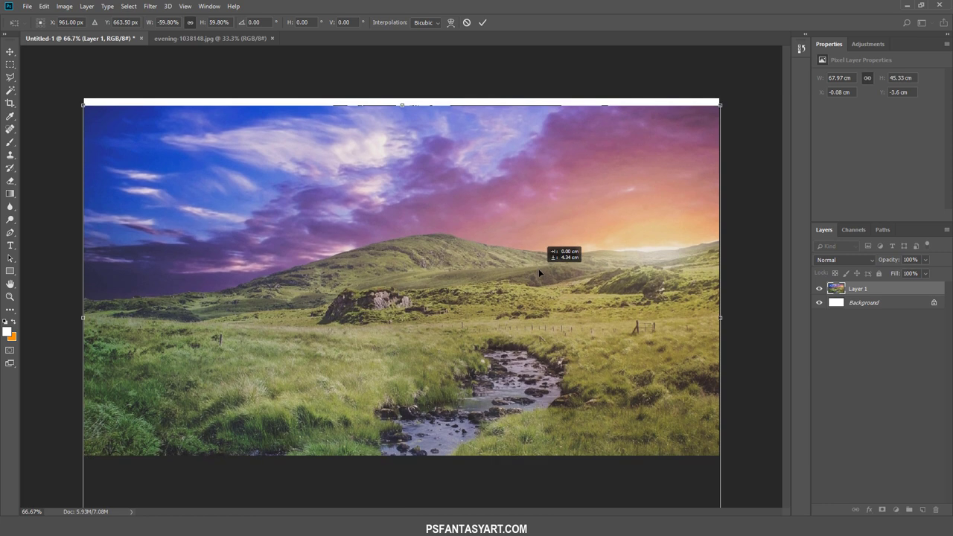
{"action": "left_click", "coordinate": [483, 23]}
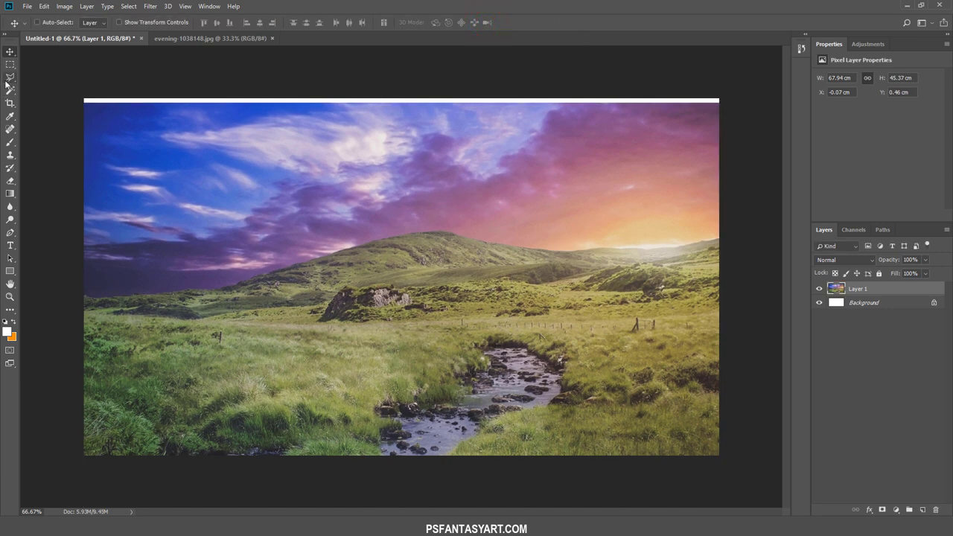
- Zoom out and trace a Pen path curving along the grassy horizon
{"action": "left_click", "coordinate": [10, 232]}
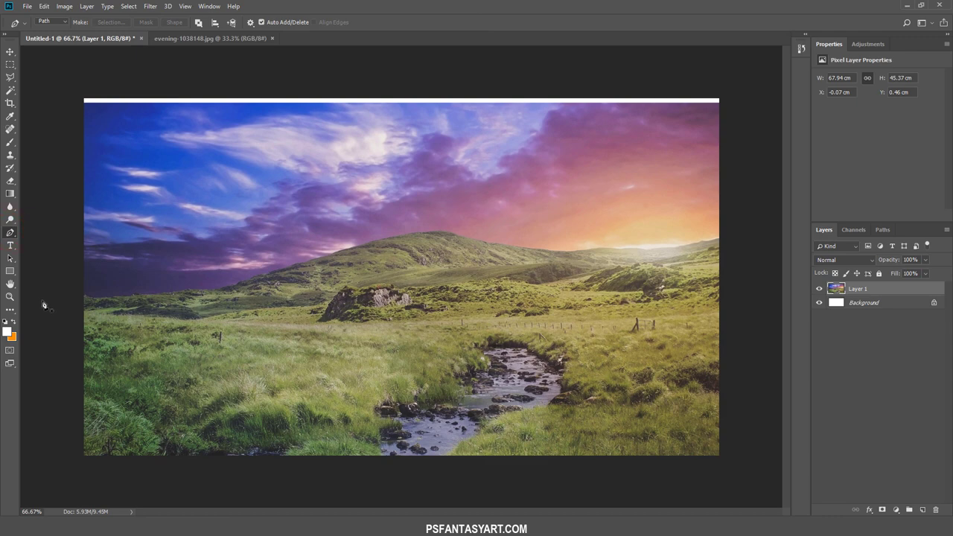
{"action": "left_click", "coordinate": [10, 297]}
{"action": "right_click", "coordinate": [245, 325]}
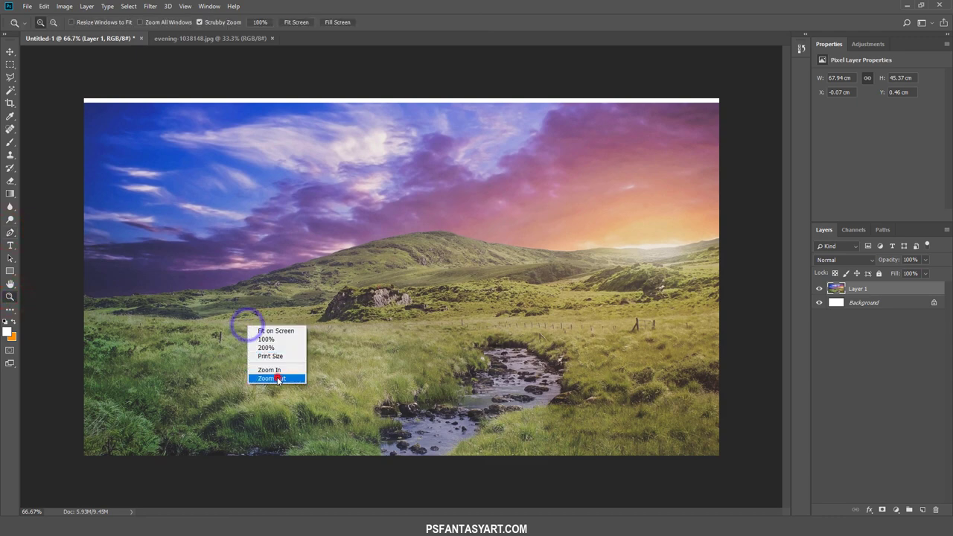
{"action": "left_click", "coordinate": [276, 380]}
{"action": "left_click", "coordinate": [10, 232]}
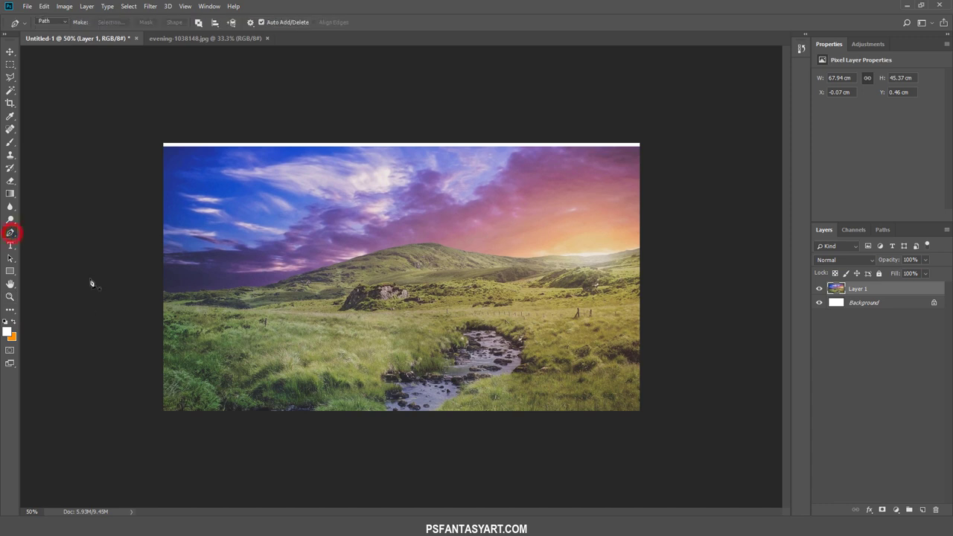
{"action": "left_click", "coordinate": [109, 300]}
{"action": "mouse_move", "coordinate": [439, 313]}
{"action": "left_mouse_down"}
{"action": "mouse_move", "coordinate": [579, 300]}
{"action": "mouse_move", "coordinate": [589, 309]}
{"action": "left_mouse_up"}
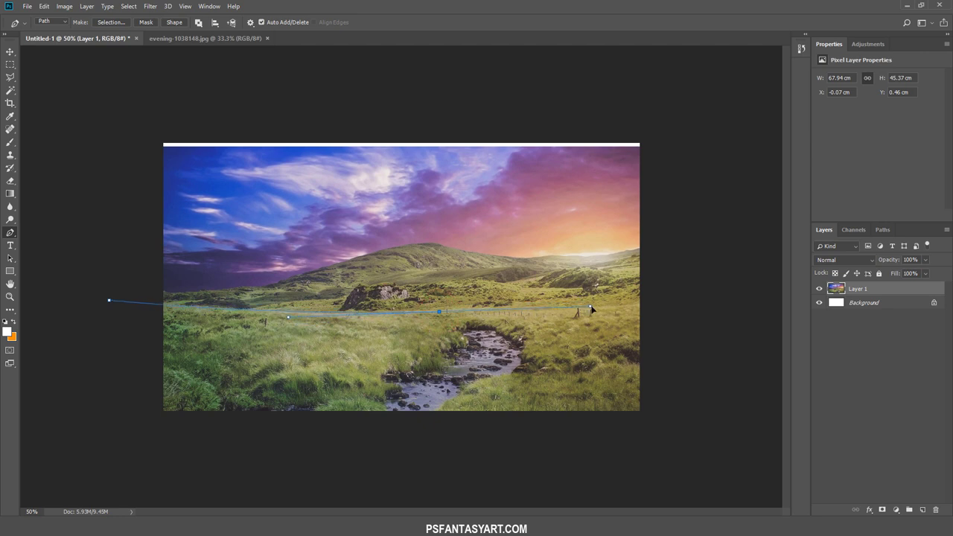
{"action": "left_click_drag", "start_coordinate": [603, 306], "coordinate": [653, 308]}
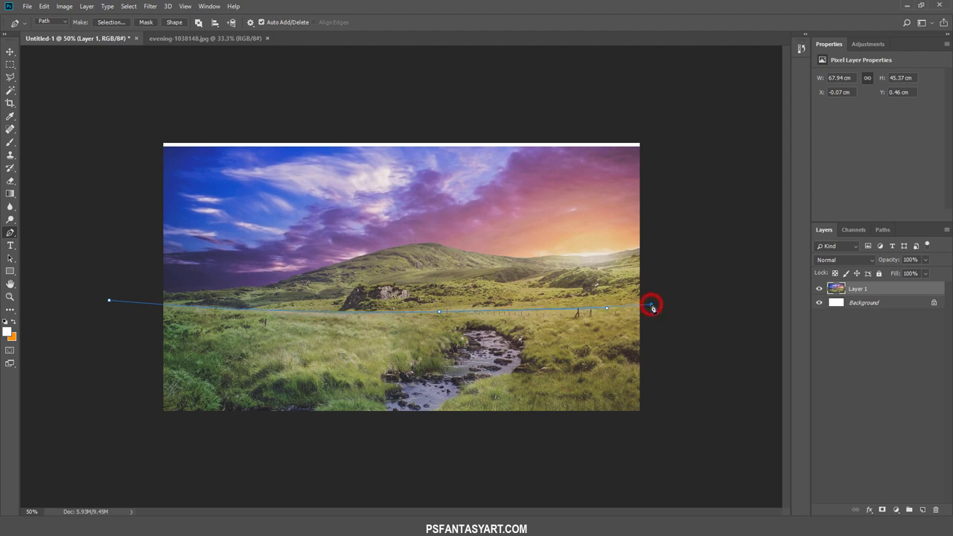
- Close the path around the sky and convert it into a selection
{"action": "left_click", "coordinate": [653, 136]}
{"action": "left_click", "coordinate": [254, 90]}
{"action": "left_click", "coordinate": [54, 91]}
{"action": "left_click", "coordinate": [104, 233]}
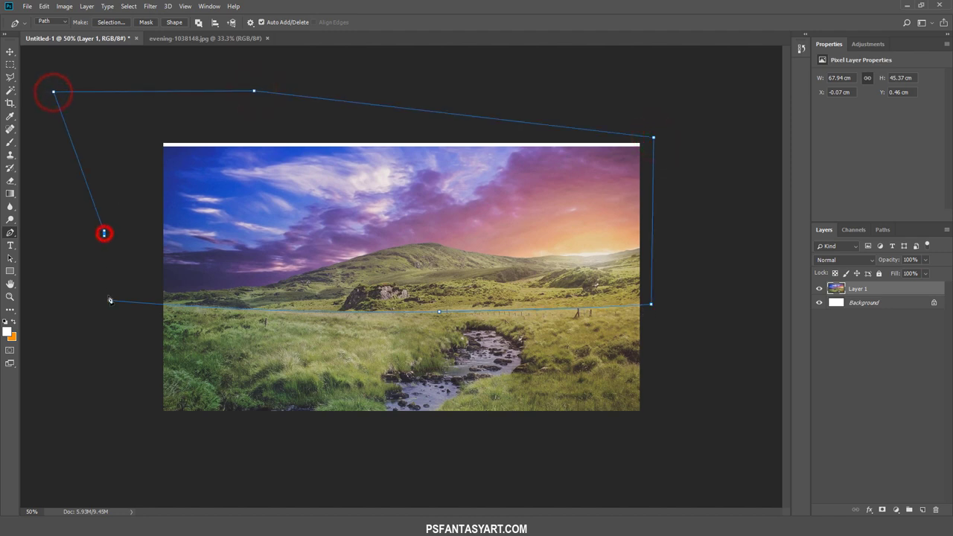
{"action": "left_click", "coordinate": [109, 300]}
{"action": "right_click", "coordinate": [363, 223]}
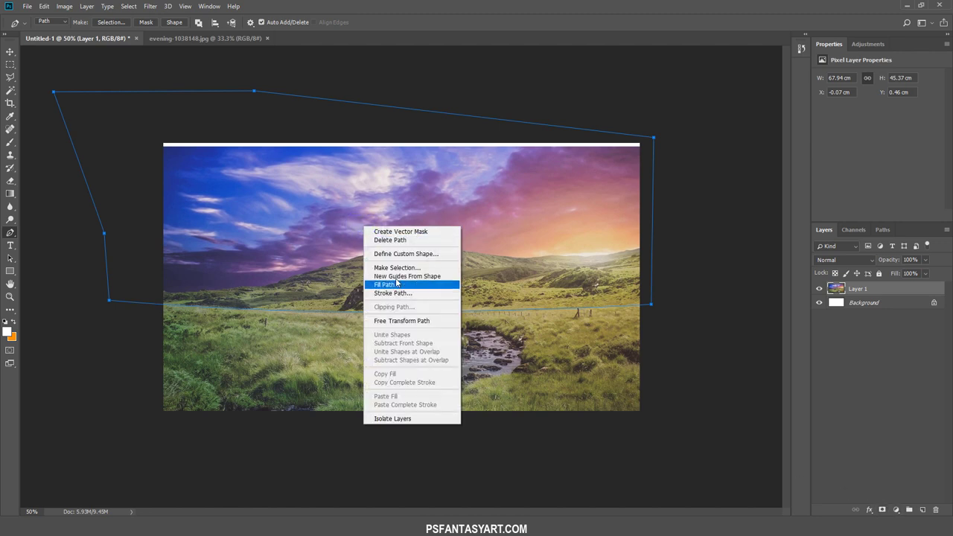
{"action": "left_click", "coordinate": [398, 268]}
{"action": "left_click", "coordinate": [527, 141]}
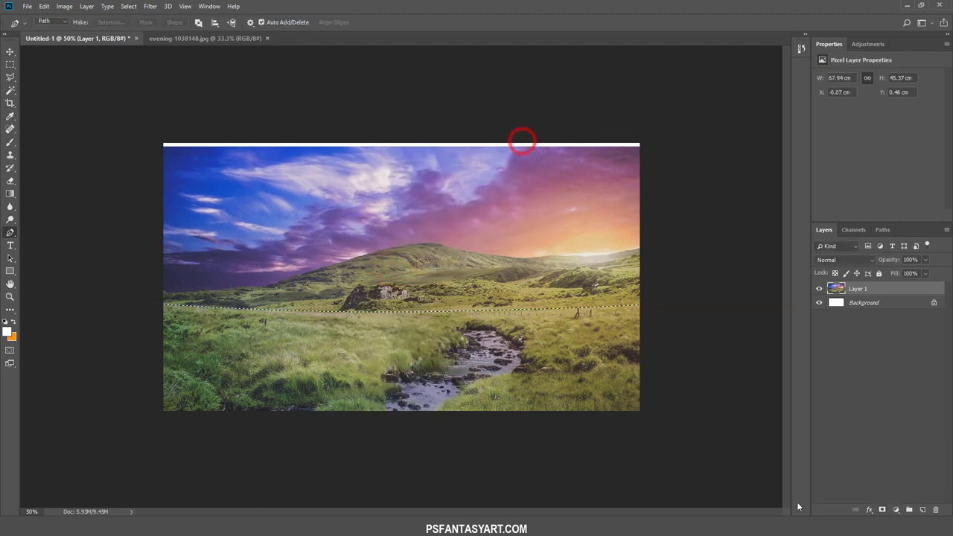
- Add a layer mask from the selection and invert it to hide the sky
{"action": "left_click", "coordinate": [881, 509]}
{"action": "key", "text": "ctrl+i"}
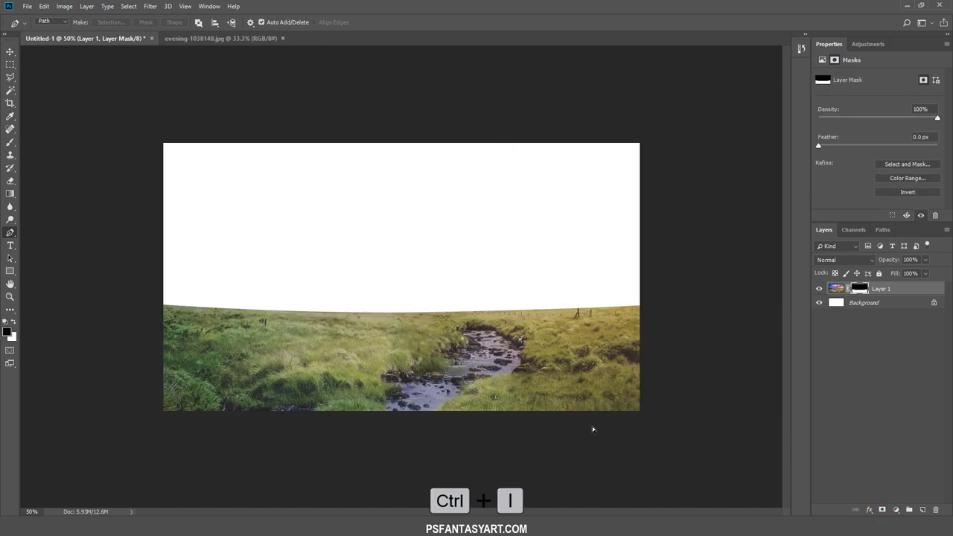
{"action": "left_click", "coordinate": [10, 296]}
{"action": "left_click", "coordinate": [387, 353]}
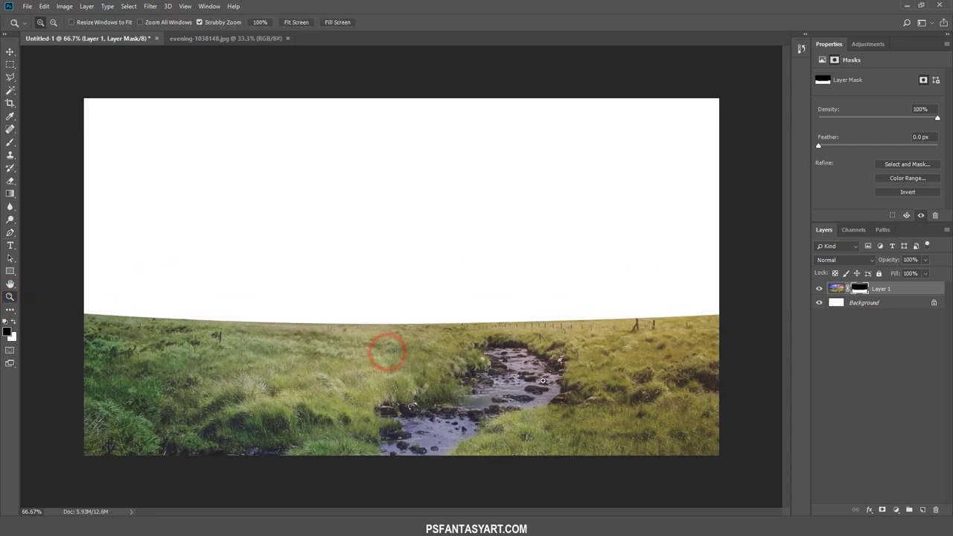
- Refine the mask edge with a 2 px Edge Detection radius, then zoom back out
{"action": "left_click", "coordinate": [857, 288]}
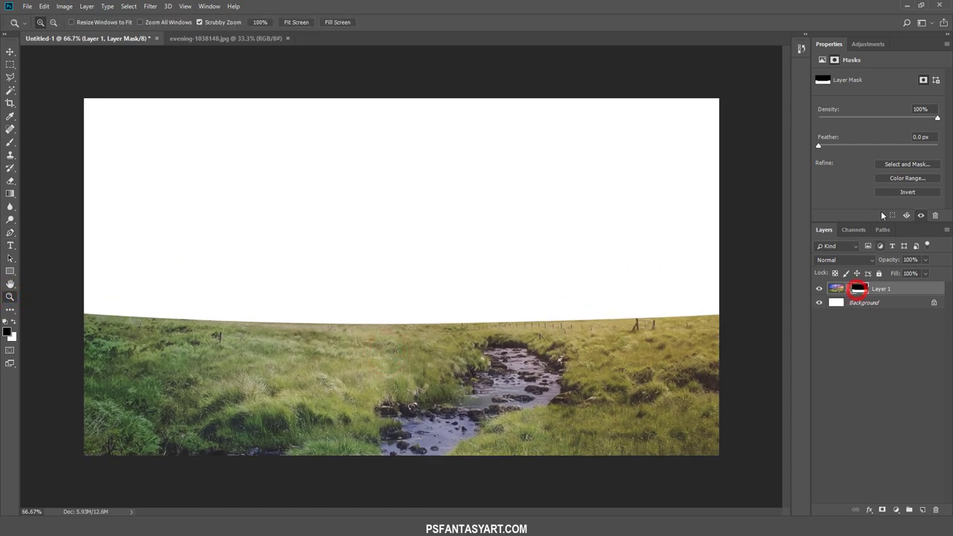
{"action": "left_click", "coordinate": [895, 165]}
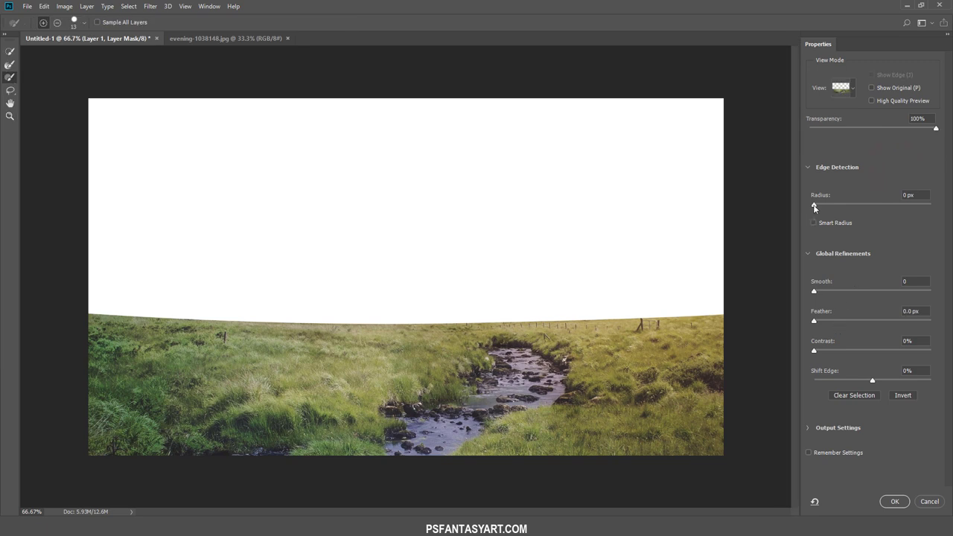
{"action": "left_click_drag", "start_coordinate": [814, 208], "coordinate": [825, 208]}
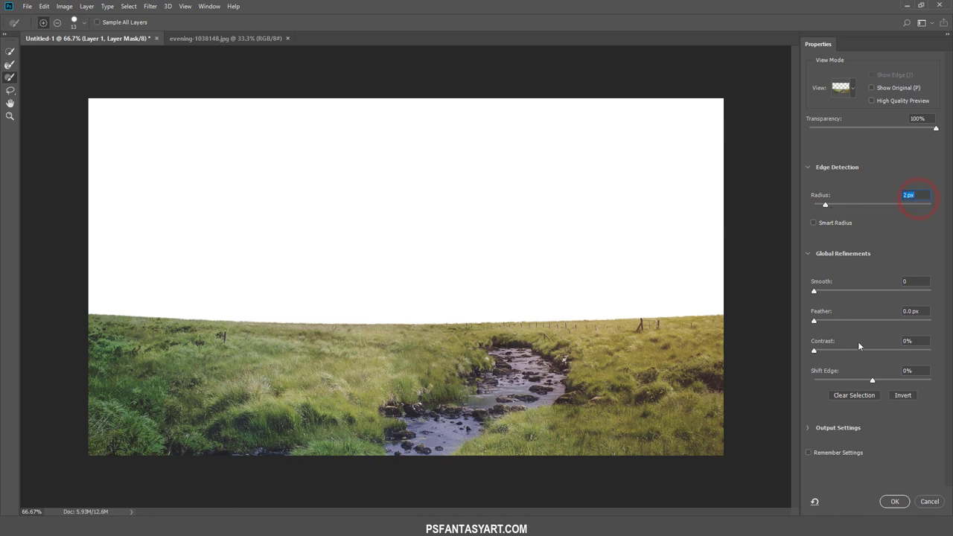
{"action": "left_click", "coordinate": [895, 502]}
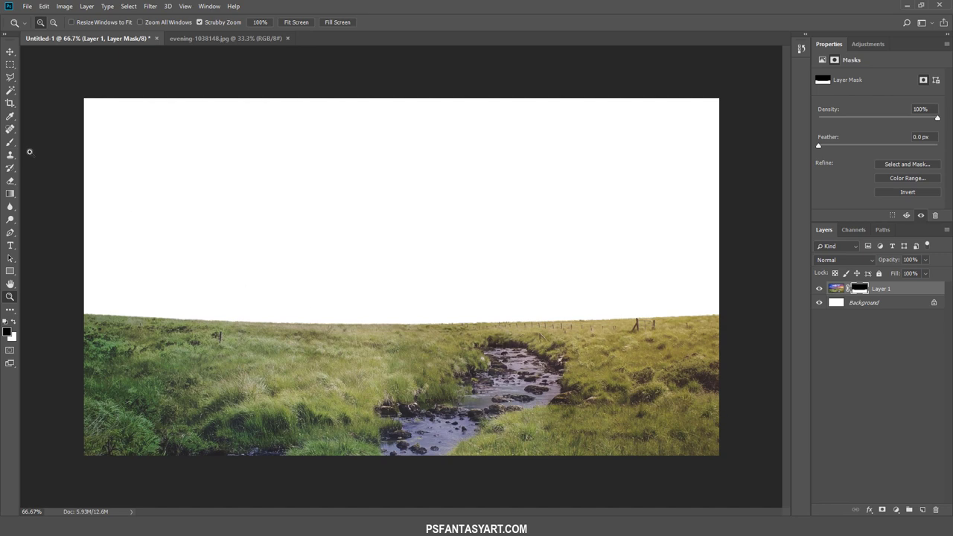
{"action": "left_click", "coordinate": [10, 296]}
{"action": "right_click", "coordinate": [384, 299]}
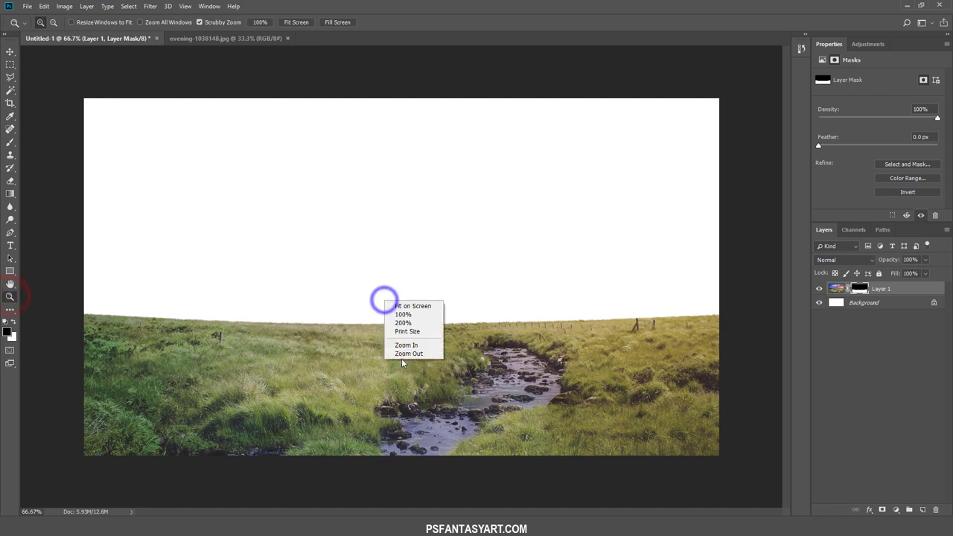
{"action": "left_click", "coordinate": [399, 354]}
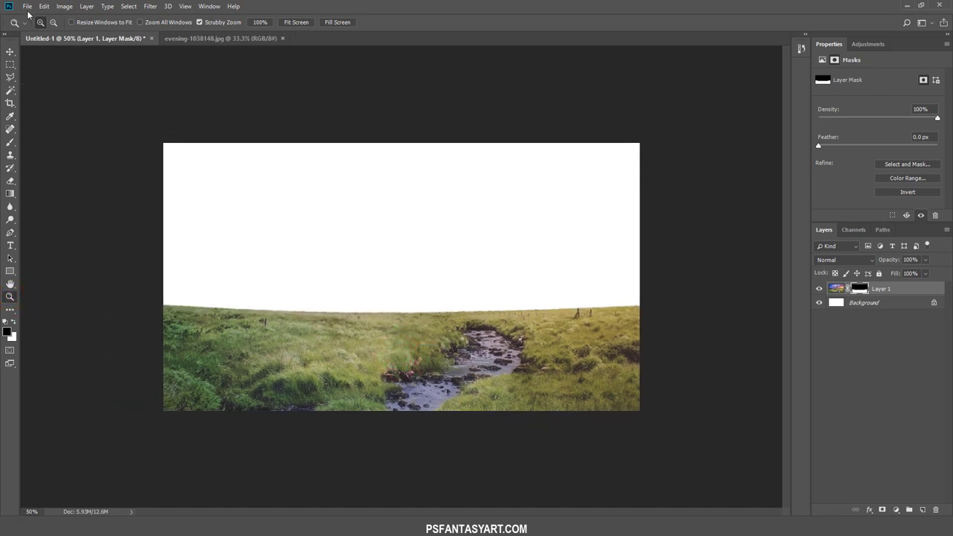
{"action": "left_click", "coordinate": [27, 6]}
- Open sea-2593549, drag it into Untitled-1, and place Layer 2 below Layer 1
{"action": "left_click", "coordinate": [30, 23]}
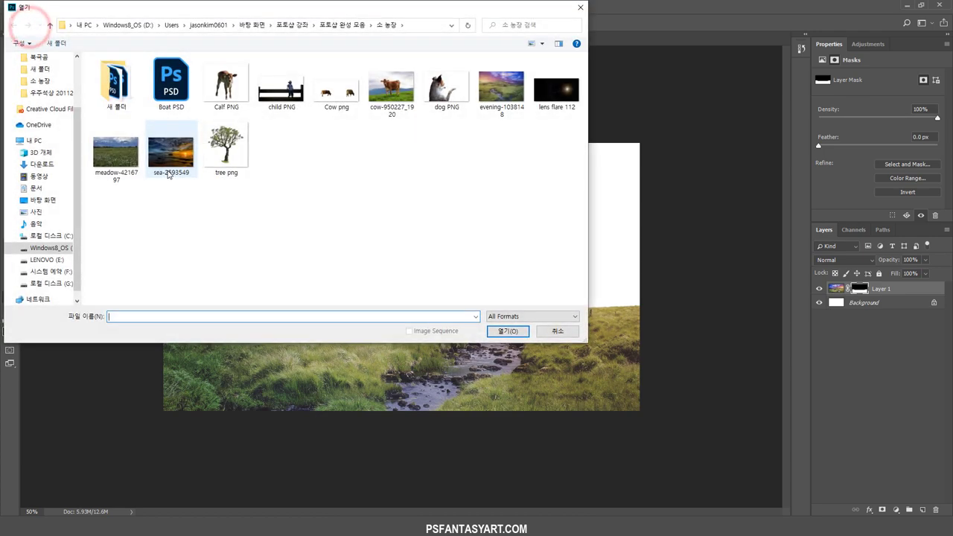
{"action": "left_click", "coordinate": [168, 175]}
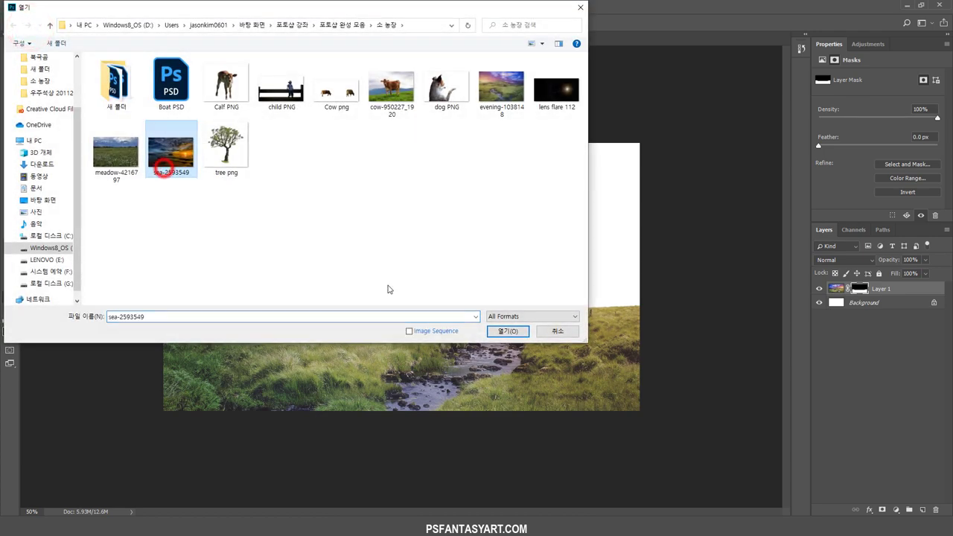
{"action": "left_click", "coordinate": [503, 333]}
{"action": "left_click", "coordinate": [9, 52]}
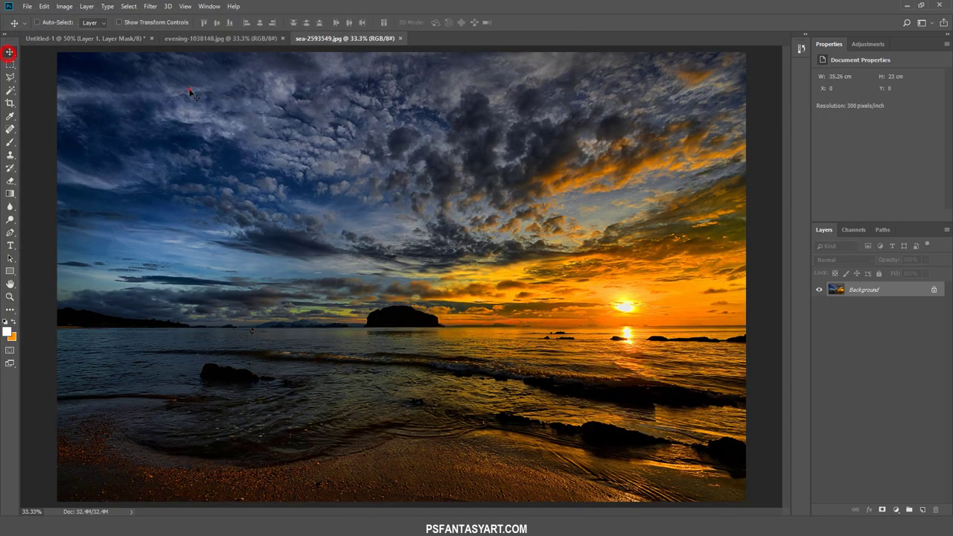
{"action": "left_click_drag", "start_coordinate": [191, 93], "coordinate": [419, 275]}
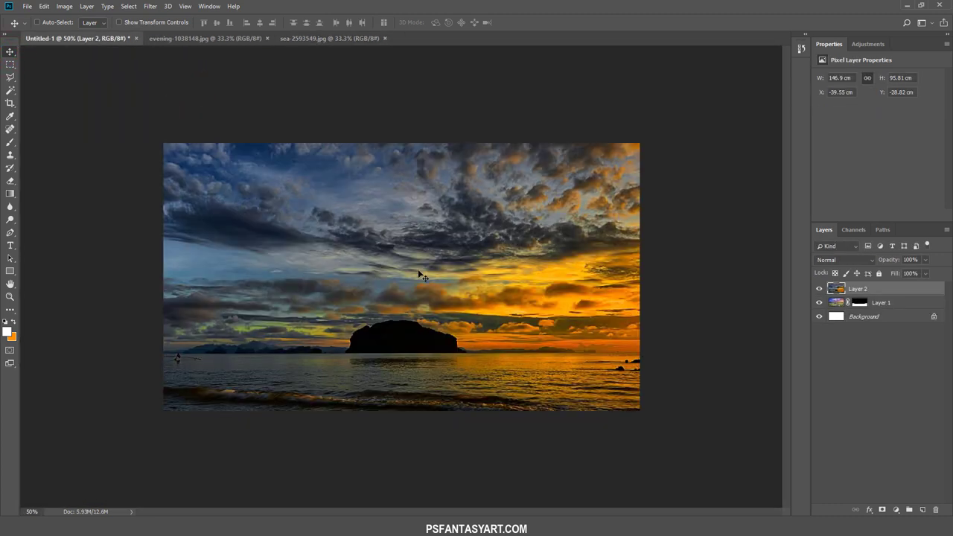
{"action": "key", "text": "ctrl"}
{"action": "left_click_drag", "start_coordinate": [914, 290], "coordinate": [913, 323]}
- Scale the sea layer to 57% width and position its horizon at the grass line
{"action": "key", "text": "ctrl+t"}
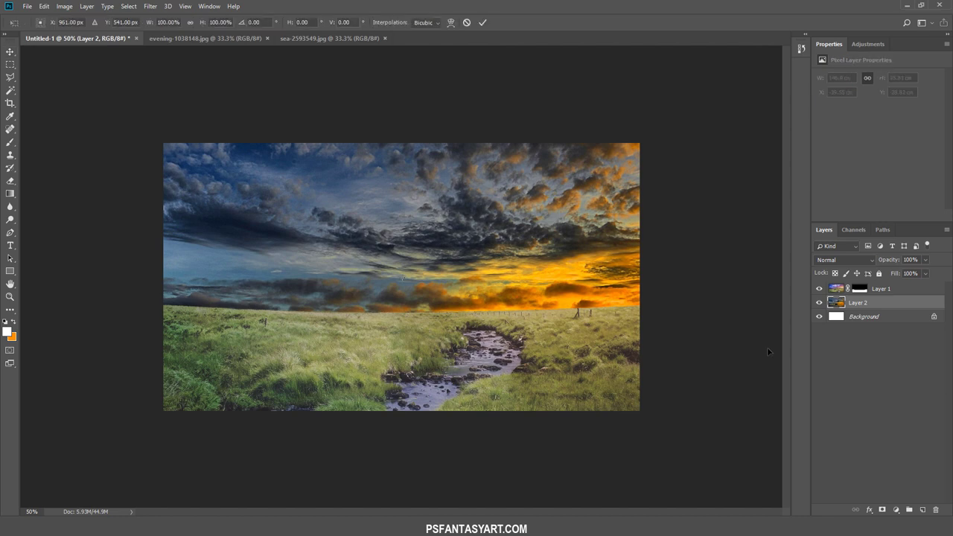
{"action": "left_click_drag", "start_coordinate": [148, 25], "coordinate": [126, 22]}
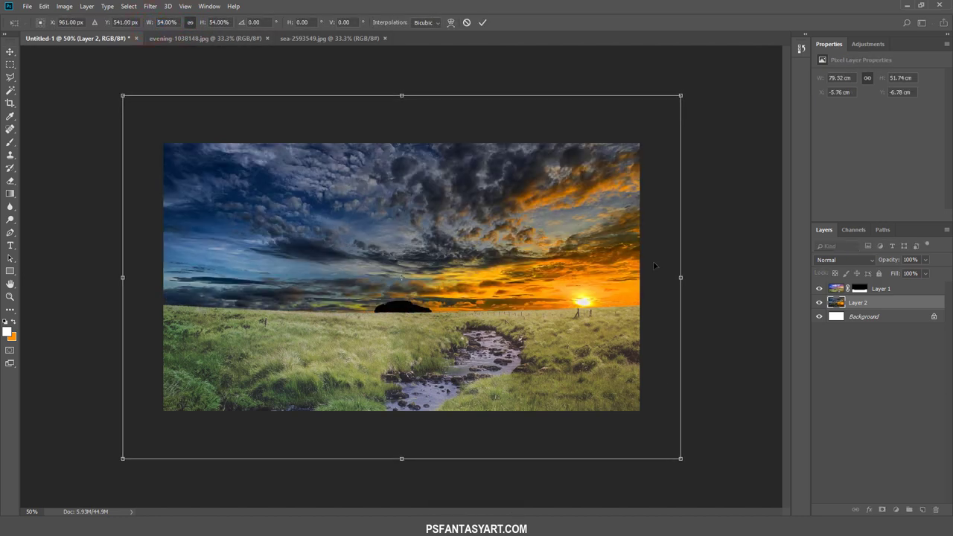
{"action": "left_click_drag", "start_coordinate": [680, 96], "coordinate": [696, 84]}
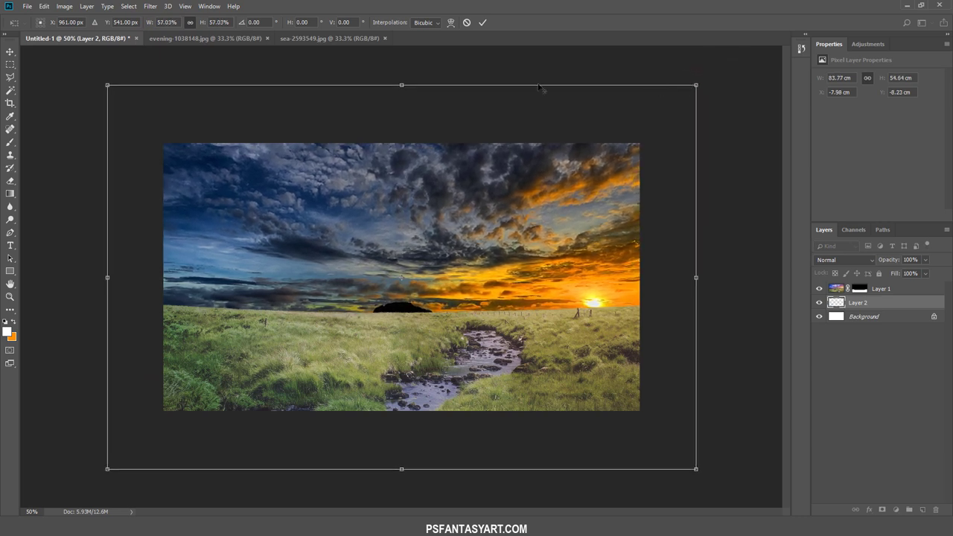
{"action": "left_click", "coordinate": [170, 23]}
{"action": "type", "text": "57"}
{"action": "left_click_drag", "start_coordinate": [327, 404], "coordinate": [328, 386]}
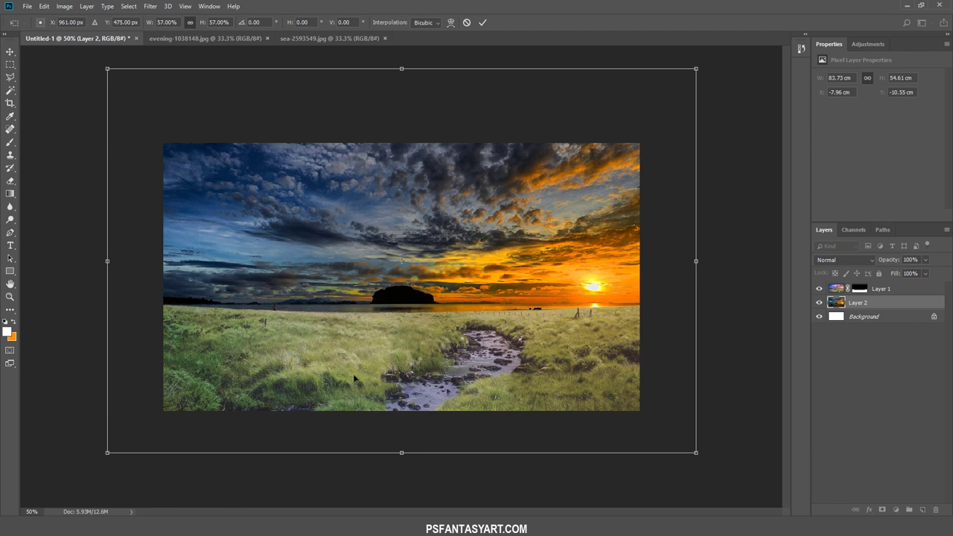
{"action": "left_click_drag", "start_coordinate": [363, 353], "coordinate": [364, 349]}
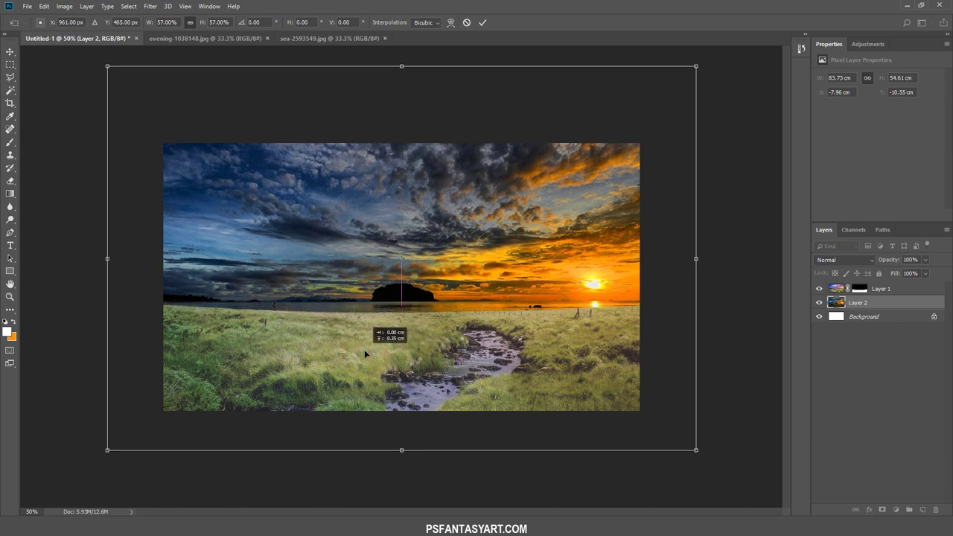
{"action": "left_click_drag", "start_coordinate": [364, 349], "coordinate": [363, 351]}
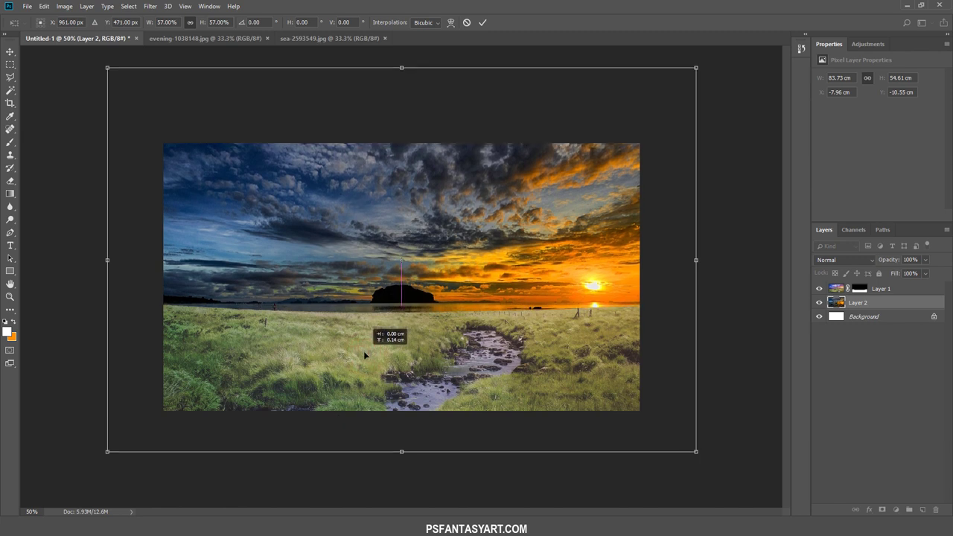
{"action": "left_click", "coordinate": [483, 22]}
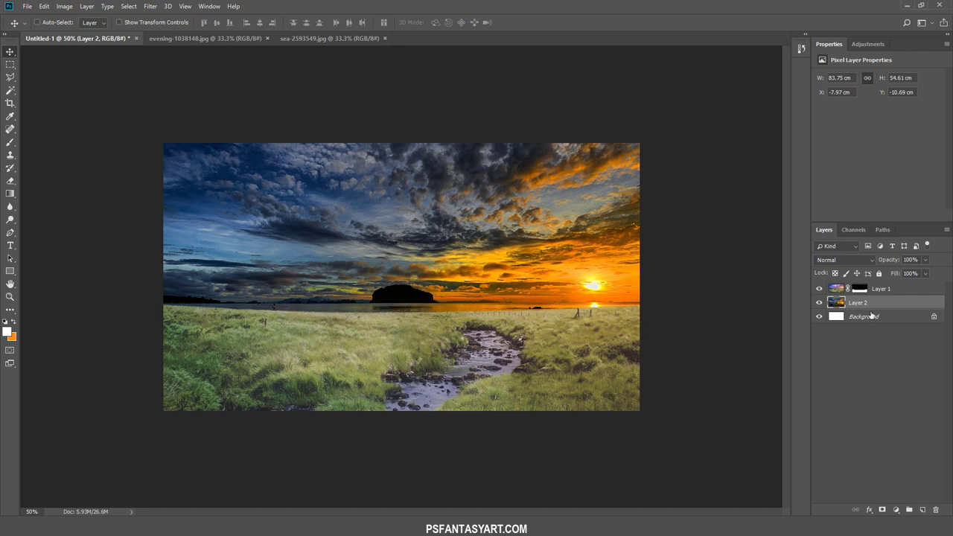
- Add a Color Balance layer clipped to Layer 1 with midtones Yellow/Blue at +9
{"action": "left_click", "coordinate": [882, 292]}
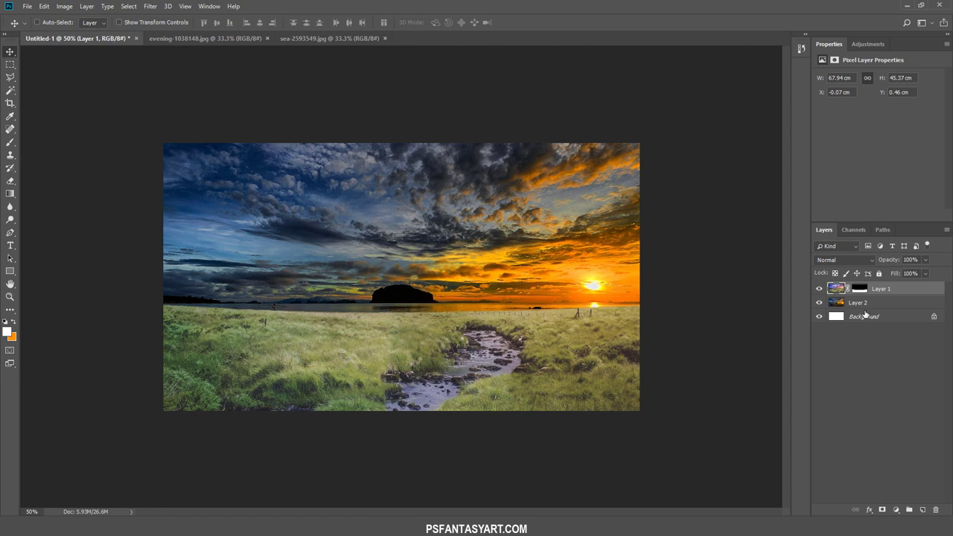
{"action": "left_click", "coordinate": [894, 509]}
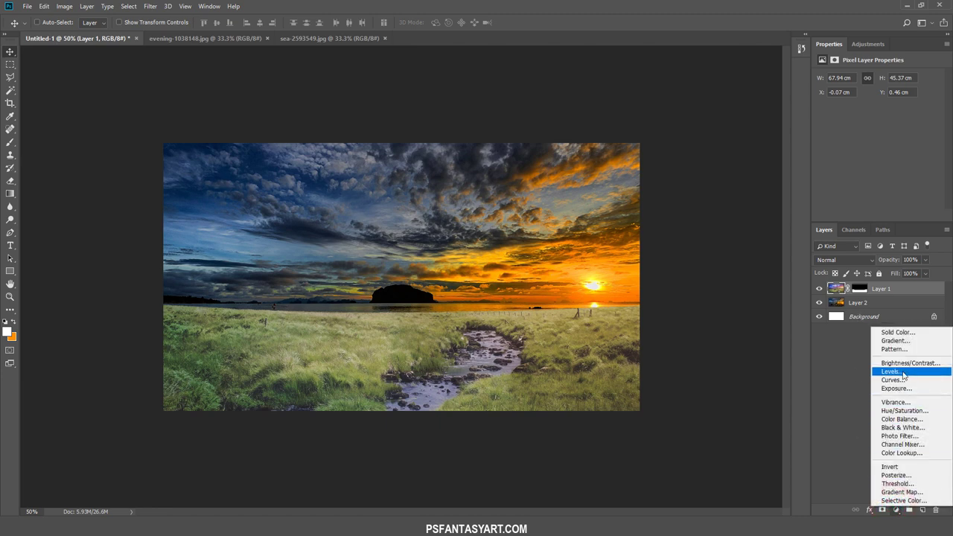
{"action": "left_click", "coordinate": [899, 419]}
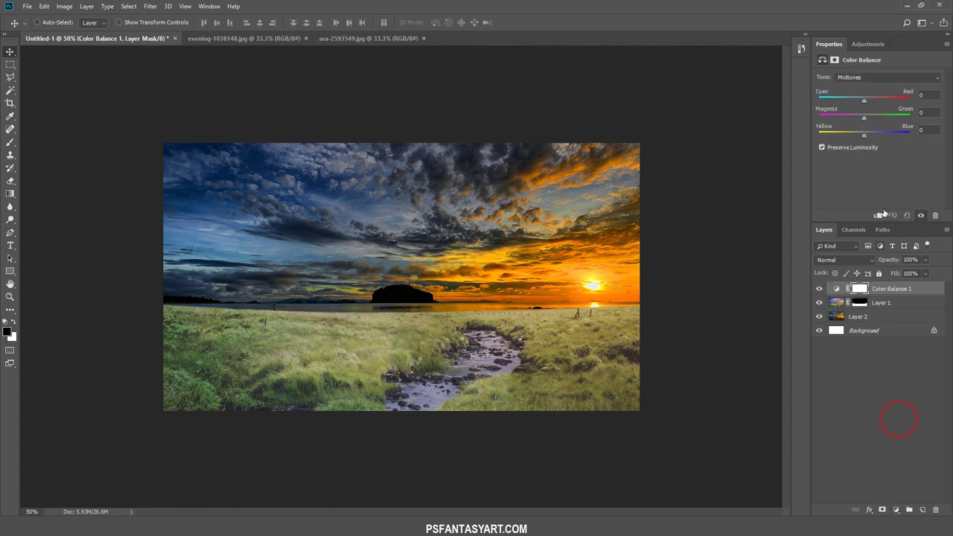
{"action": "right_click", "coordinate": [890, 293]}
{"action": "left_click", "coordinate": [803, 288]}
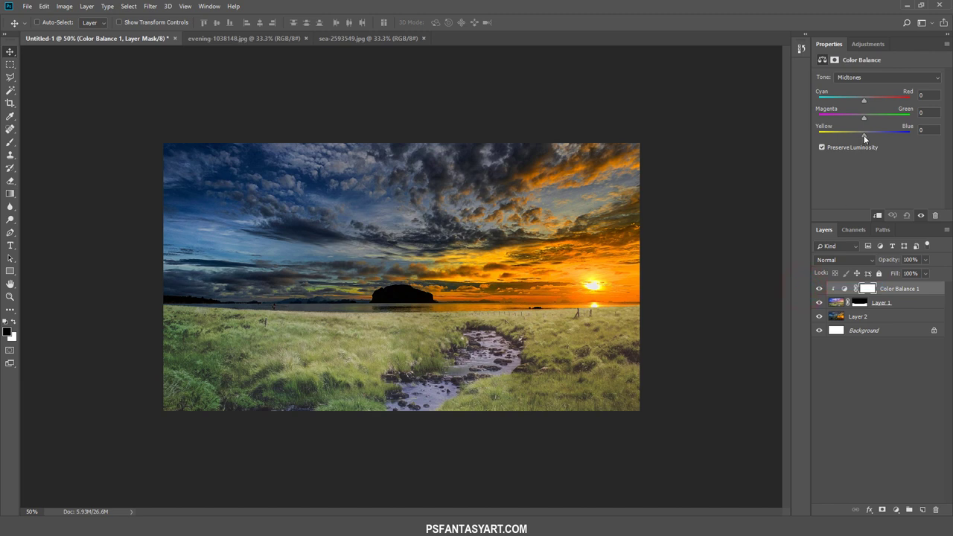
{"action": "left_click_drag", "start_coordinate": [866, 137], "coordinate": [868, 140]}
{"action": "left_click", "coordinate": [895, 510]}
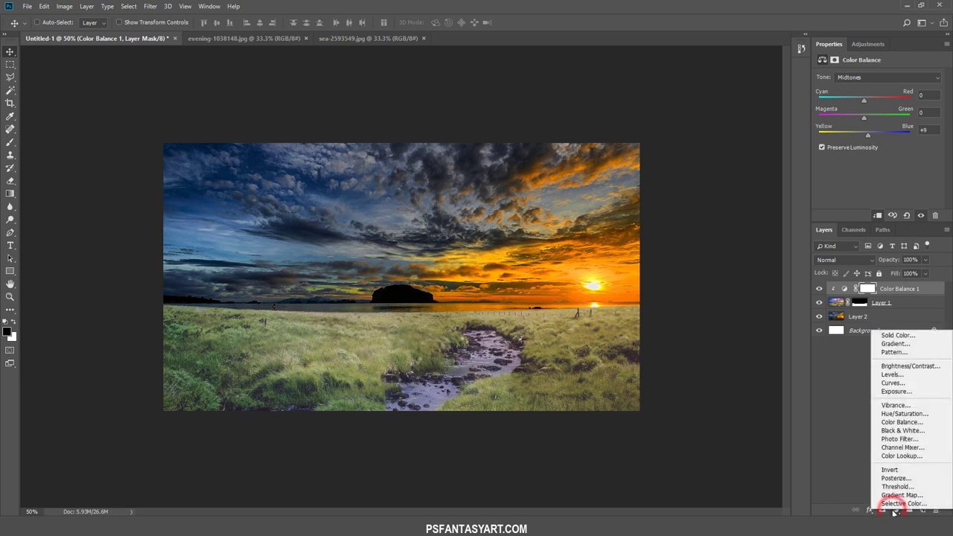
- Add a Brightness/Contrast layer clipped to the meadow with Brightness −35 and Contrast 44
{"action": "left_click", "coordinate": [900, 365]}
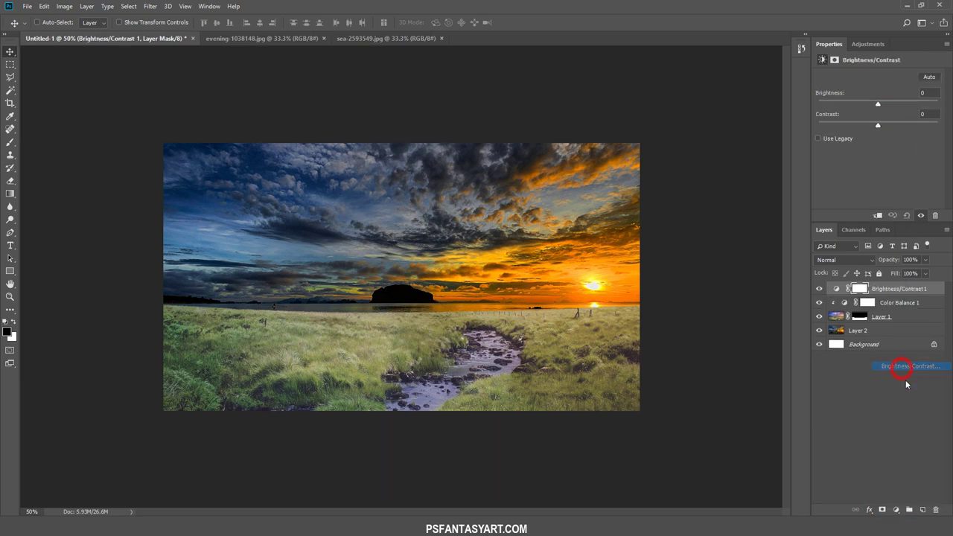
{"action": "right_click", "coordinate": [900, 289]}
{"action": "left_click", "coordinate": [817, 287]}
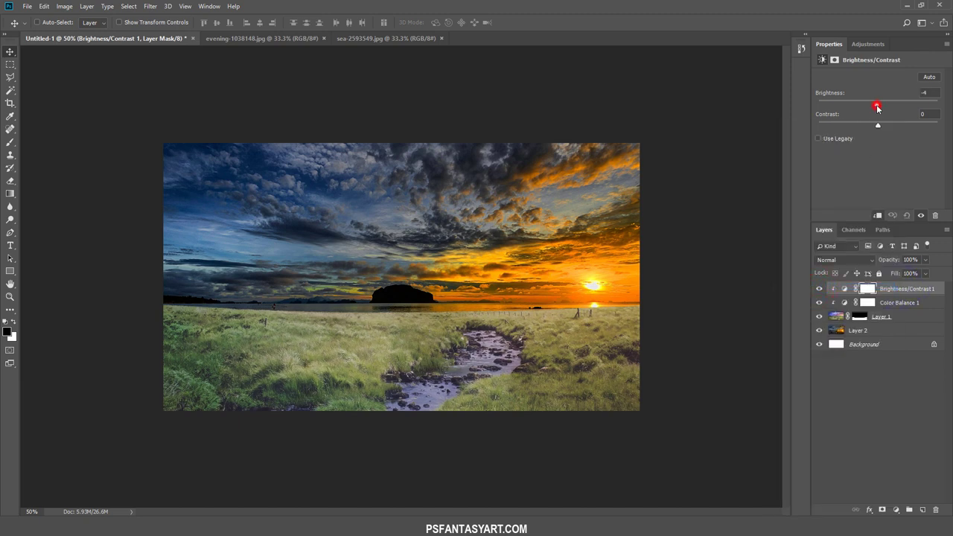
{"action": "left_click_drag", "start_coordinate": [877, 108], "coordinate": [867, 107]}
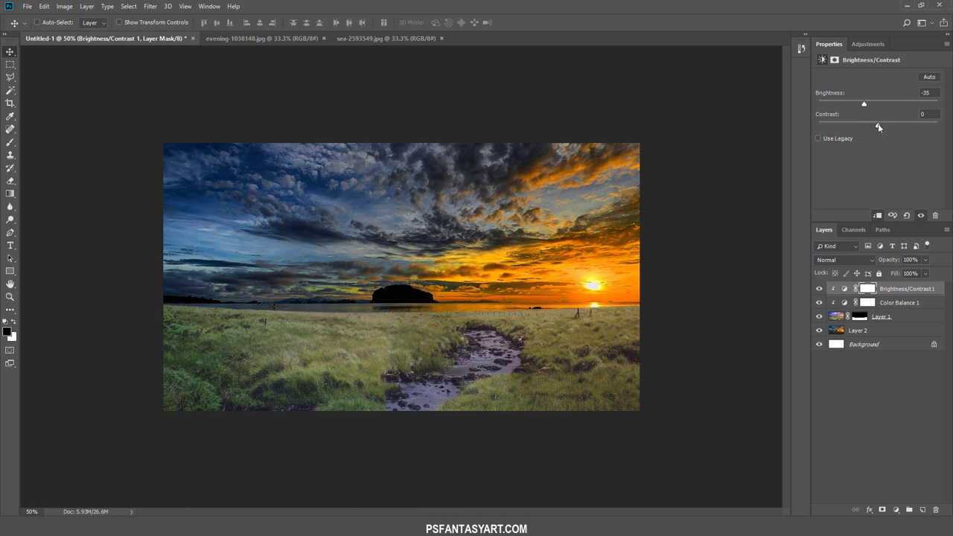
{"action": "left_click_drag", "start_coordinate": [877, 124], "coordinate": [894, 127]}
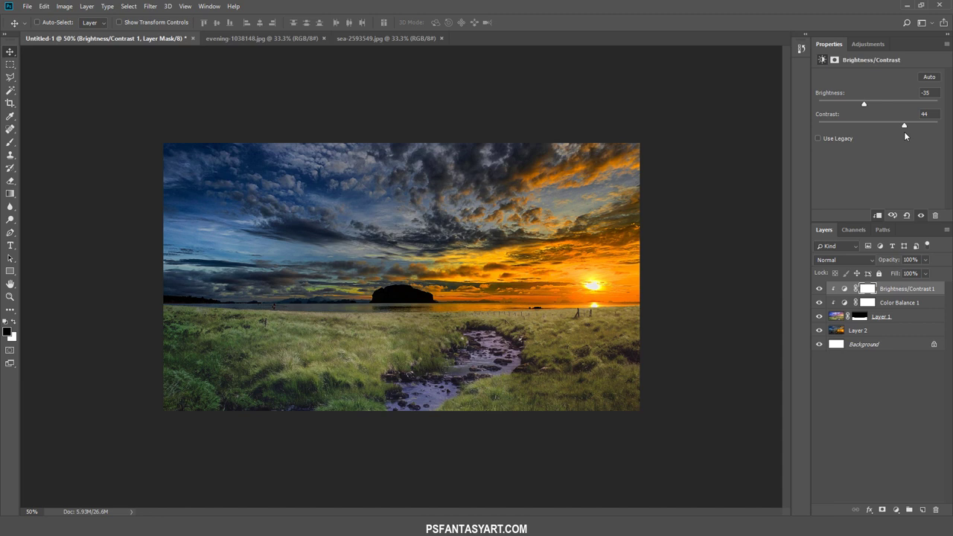
{"action": "left_click", "coordinate": [880, 317]}
- Add a new empty layer above the meadow and set the foreground colour to #0d0f13
{"action": "left_click", "coordinate": [922, 509]}
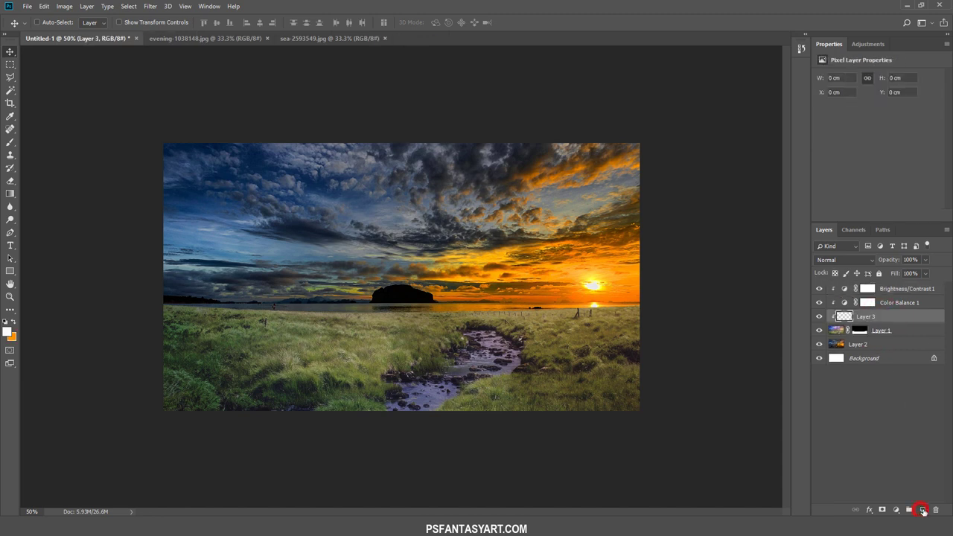
{"action": "left_click", "coordinate": [7, 330]}
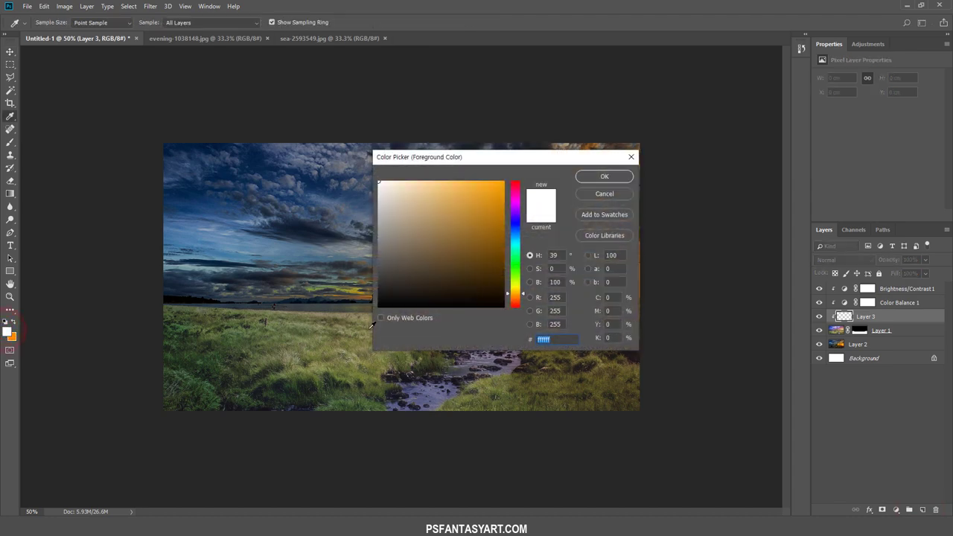
{"action": "type", "text": "0"}
{"action": "type", "text": "13"}
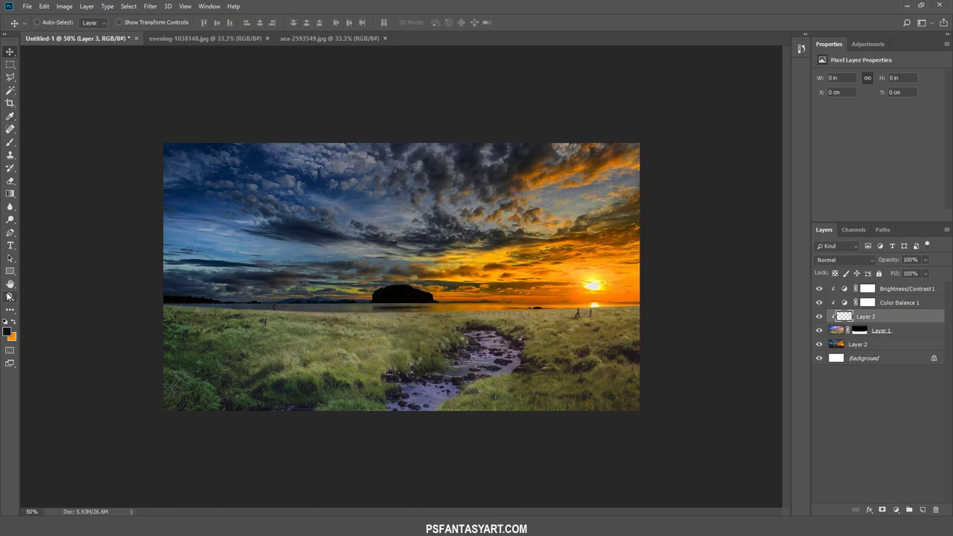
{"action": "left_click", "coordinate": [9, 296]}
{"action": "left_click", "coordinate": [421, 348]}
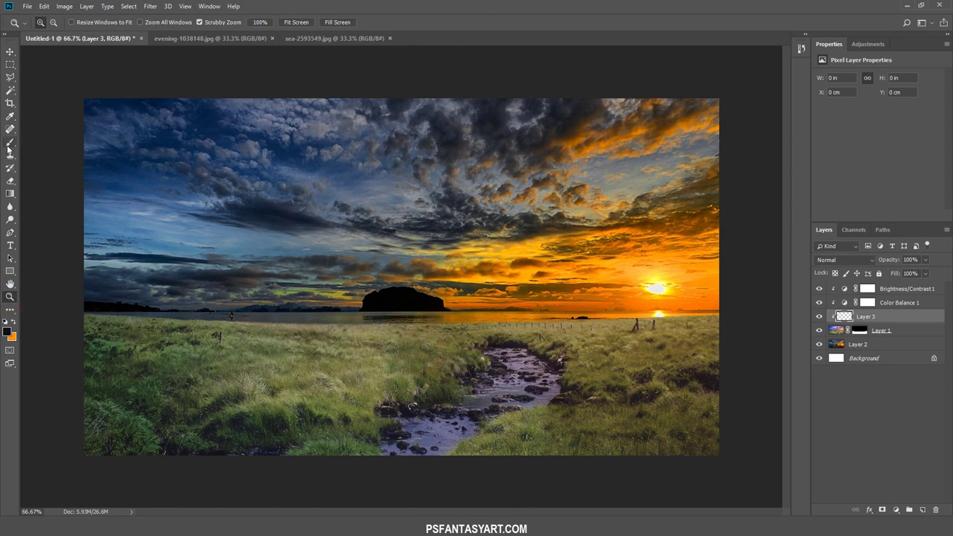
- Paint dark shading on the meadow's right edge with a size-200 brush at 40% layer opacity
{"action": "left_click", "coordinate": [8, 143]}
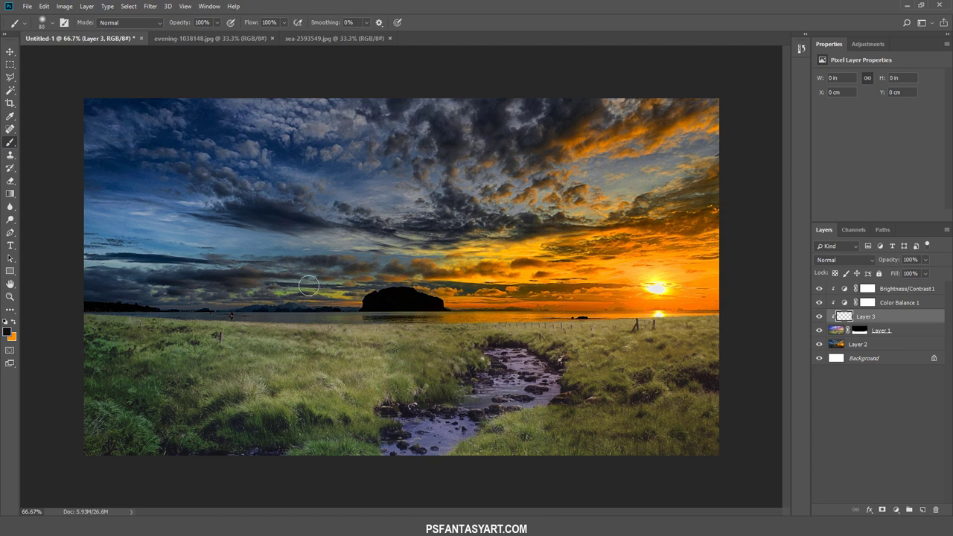
{"action": "key", "text": "bracketright"}
{"action": "key", "text": "bracketright"}
{"action": "key", "text": "bracketright"}
{"action": "left_click", "coordinate": [217, 23]}
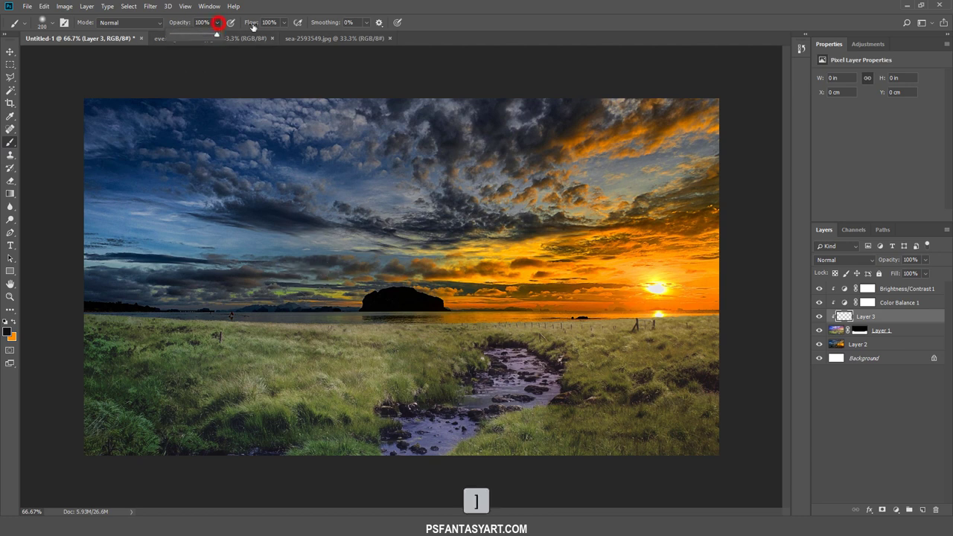
{"action": "left_click", "coordinate": [282, 27]}
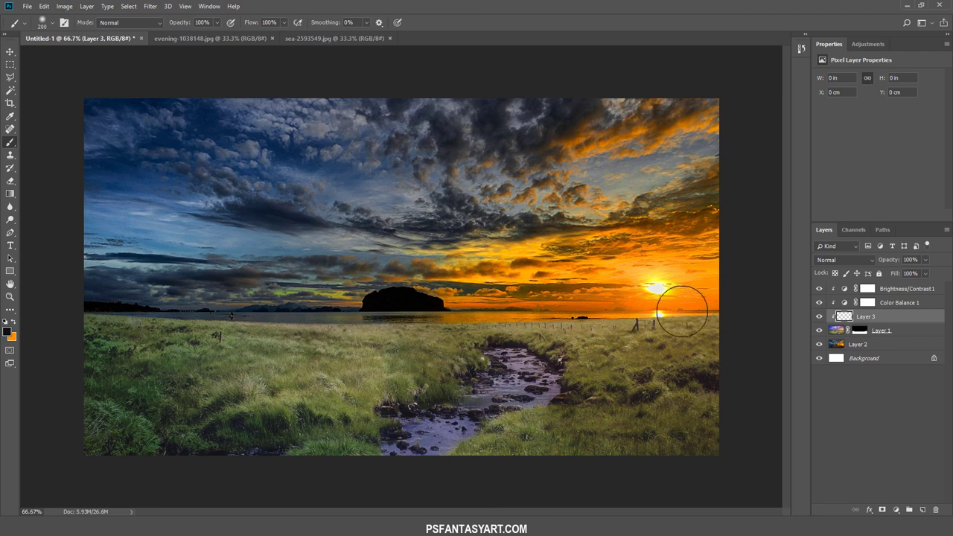
{"action": "mouse_move", "coordinate": [684, 314]}
{"action": "left_mouse_down"}
{"action": "mouse_move", "coordinate": [747, 350]}
{"action": "mouse_move", "coordinate": [713, 390]}
{"action": "left_mouse_up"}
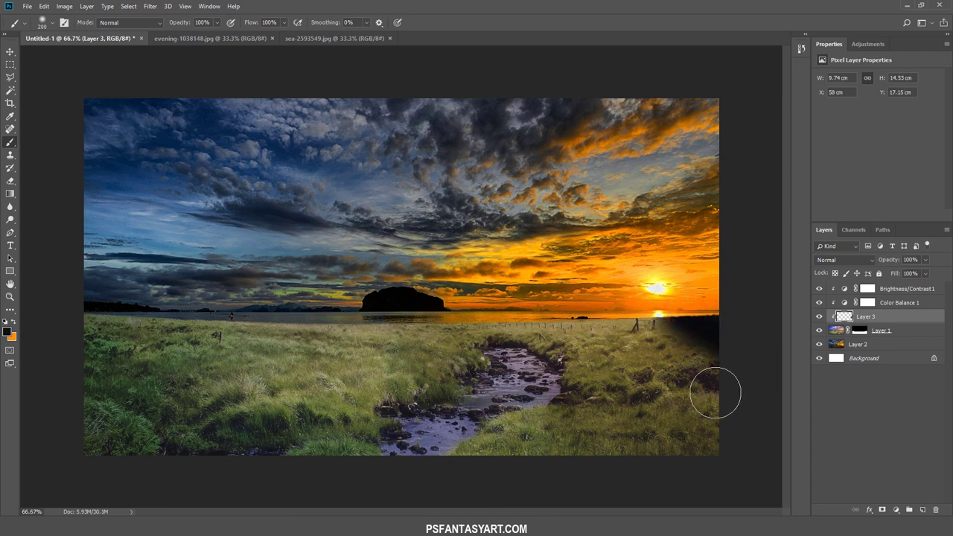
{"action": "left_click", "coordinate": [925, 259]}
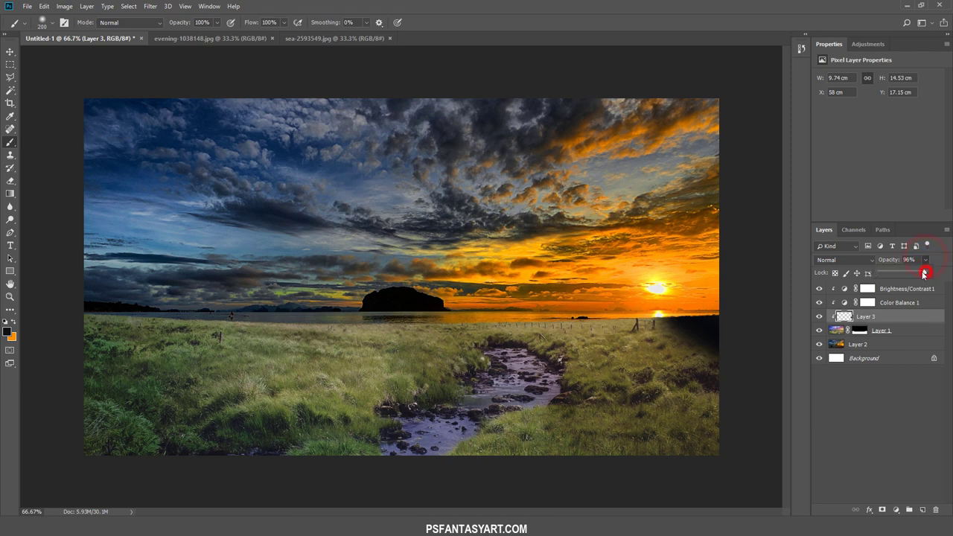
{"action": "left_click_drag", "start_coordinate": [923, 274], "coordinate": [898, 271]}
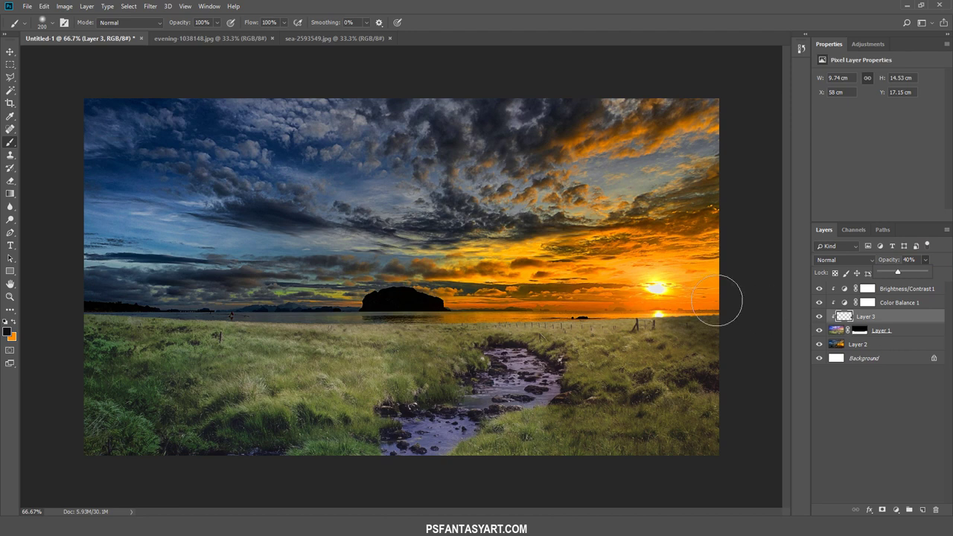
{"action": "left_click", "coordinate": [655, 297]}
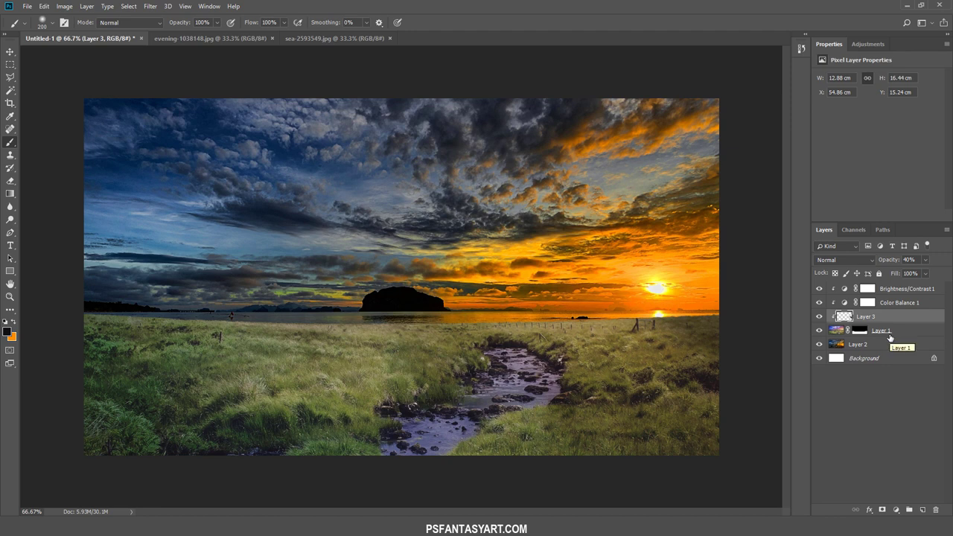
- Group the sky, meadow and adjustment layers as 'bg', then bring up the Open dialog
{"action": "left_click", "coordinate": [869, 344]}
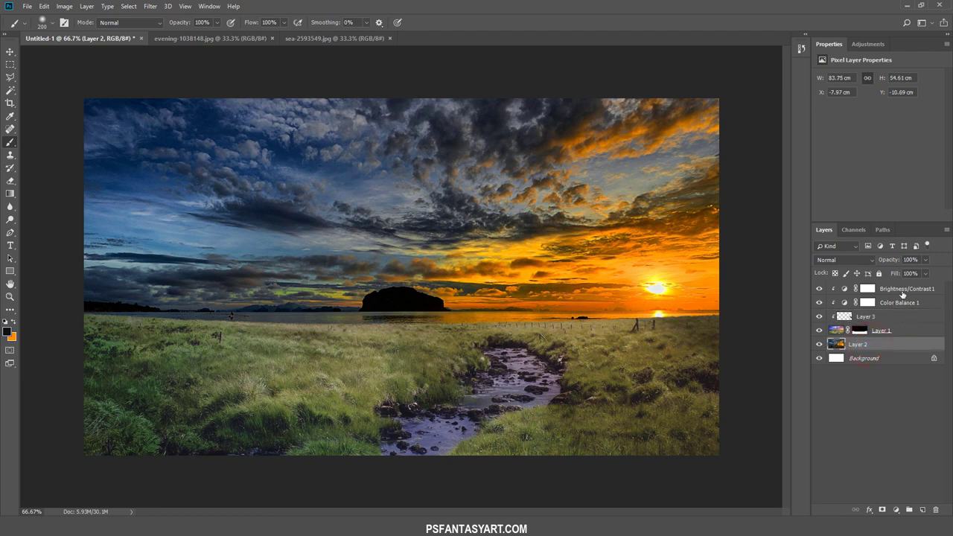
{"action": "left_click", "coordinate": [899, 289], "text": "shift"}
{"action": "key", "text": "ctrl+g"}
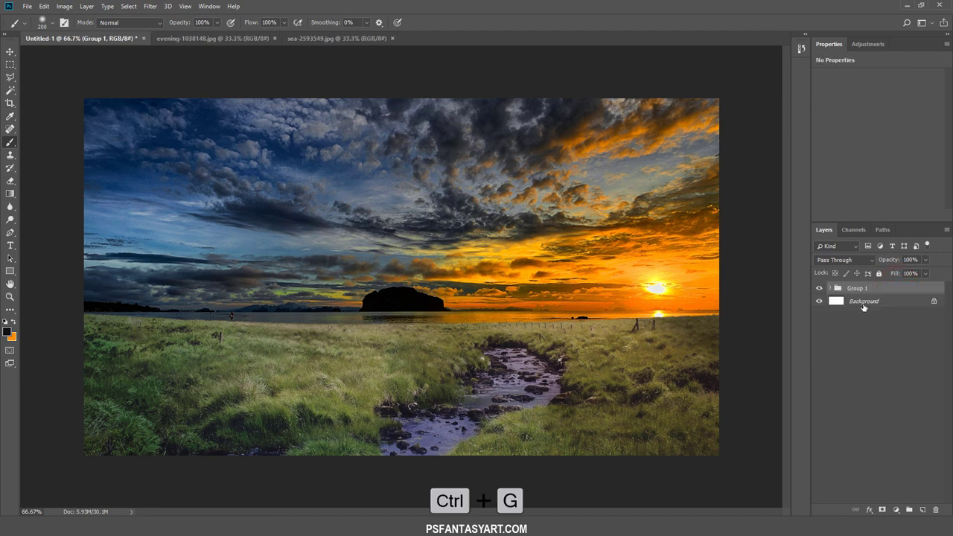
{"action": "double_click", "coordinate": [856, 288]}
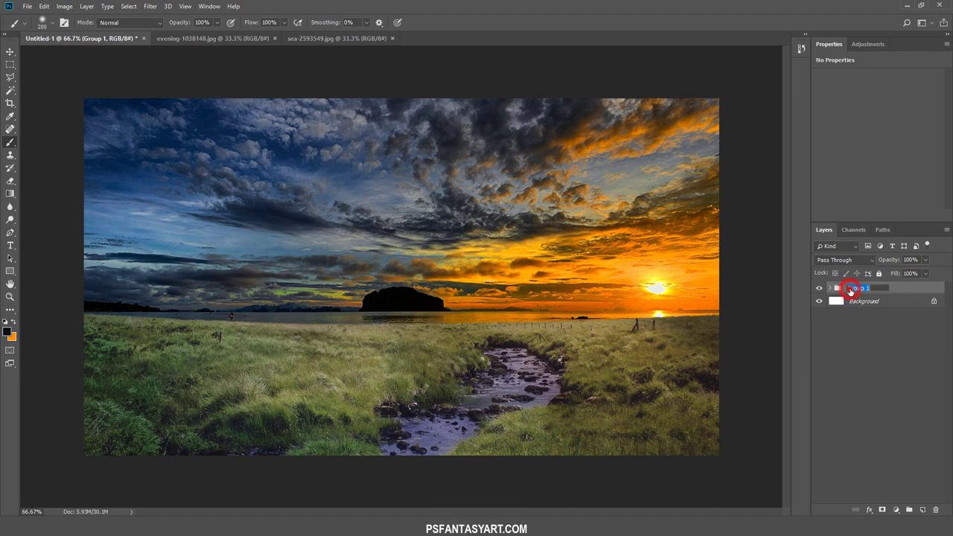
{"action": "type", "text": "bg"}
{"action": "key", "text": "Return"}
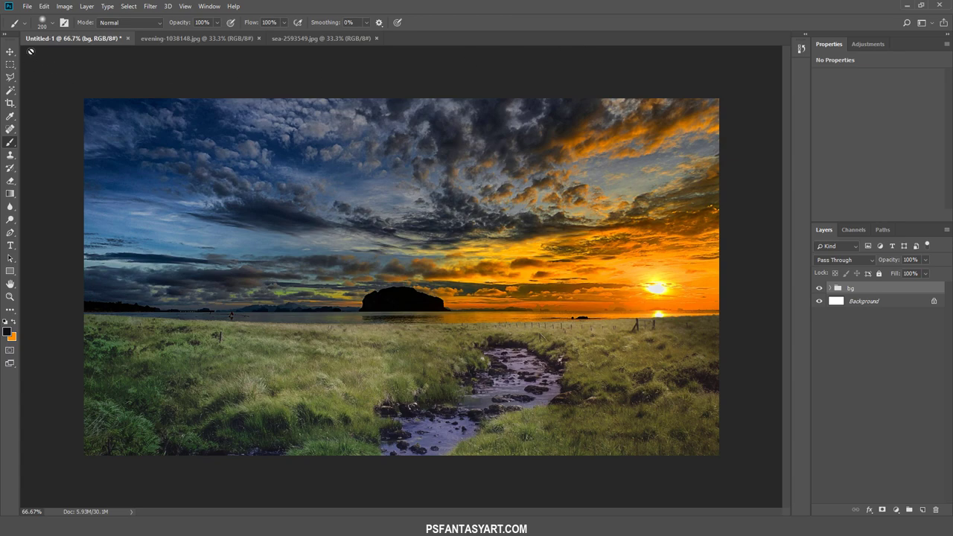
{"action": "left_click", "coordinate": [27, 6]}
{"action": "left_click", "coordinate": [37, 27]}
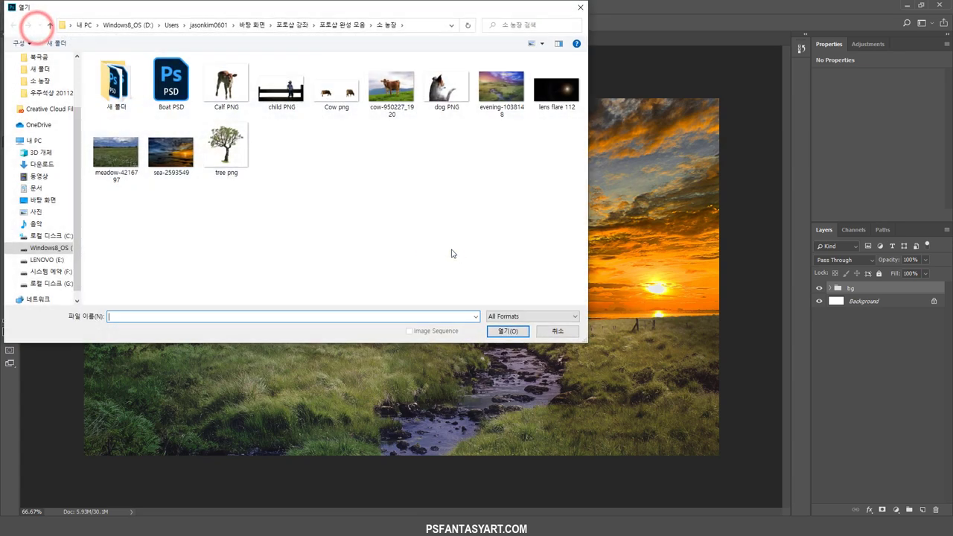
- Open the meadow-4216797 photo and drag it into Untitled-1 as a new layer
{"action": "left_click", "coordinate": [125, 170]}
{"action": "left_click", "coordinate": [501, 335]}
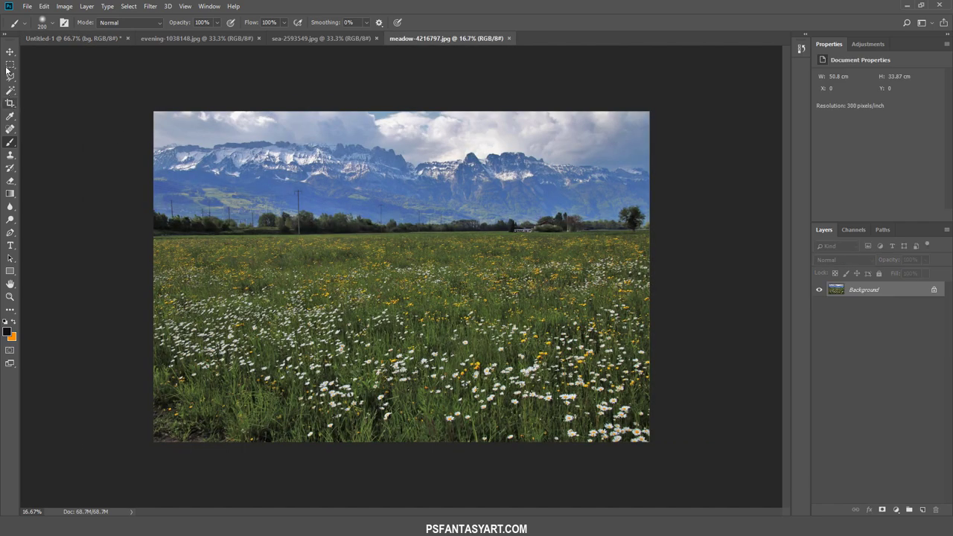
{"action": "left_click", "coordinate": [10, 50]}
{"action": "mouse_move", "coordinate": [244, 150]}
{"action": "left_mouse_down"}
{"action": "mouse_move", "coordinate": [230, 144]}
{"action": "mouse_move", "coordinate": [604, 402]}
{"action": "left_mouse_up"}
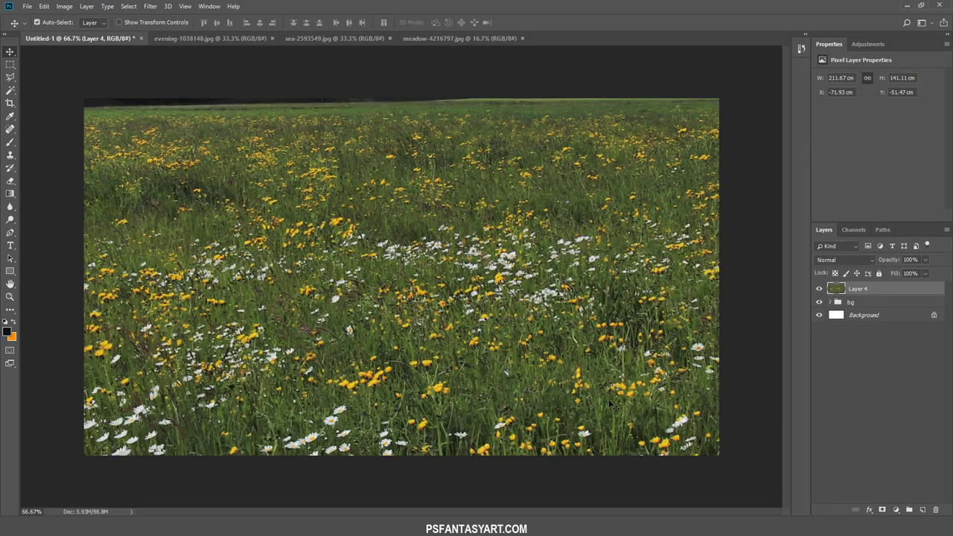
- Scale the meadow layer to about 33%, set it to 41% opacity, and lower it onto the horizon
{"action": "key", "text": "ctrl+t"}
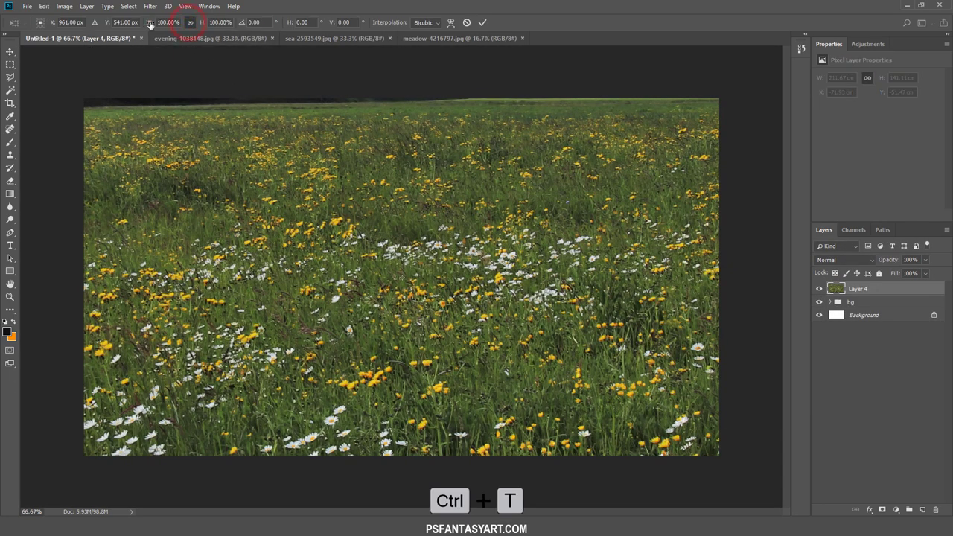
{"action": "left_click_drag", "start_coordinate": [149, 23], "coordinate": [116, 20]}
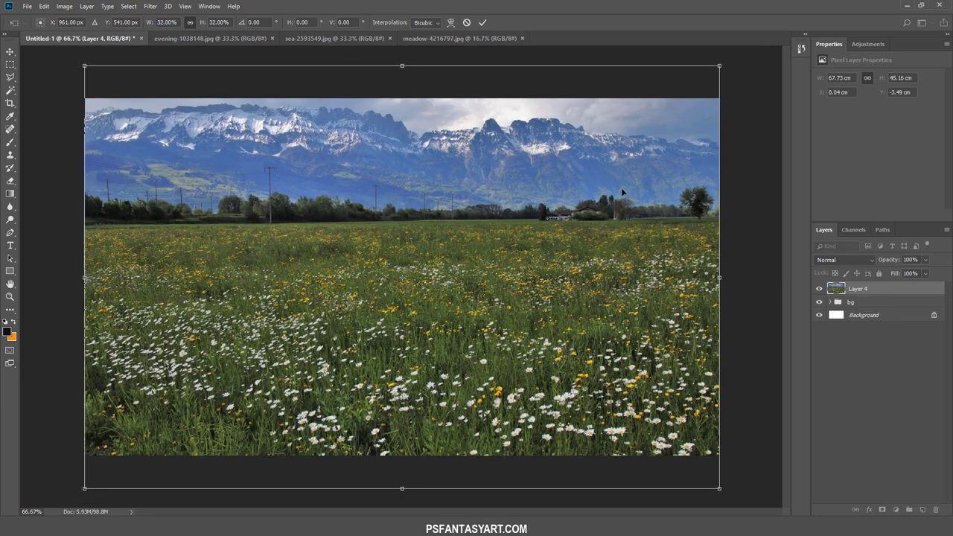
{"action": "left_click_drag", "start_coordinate": [718, 65], "coordinate": [730, 57]}
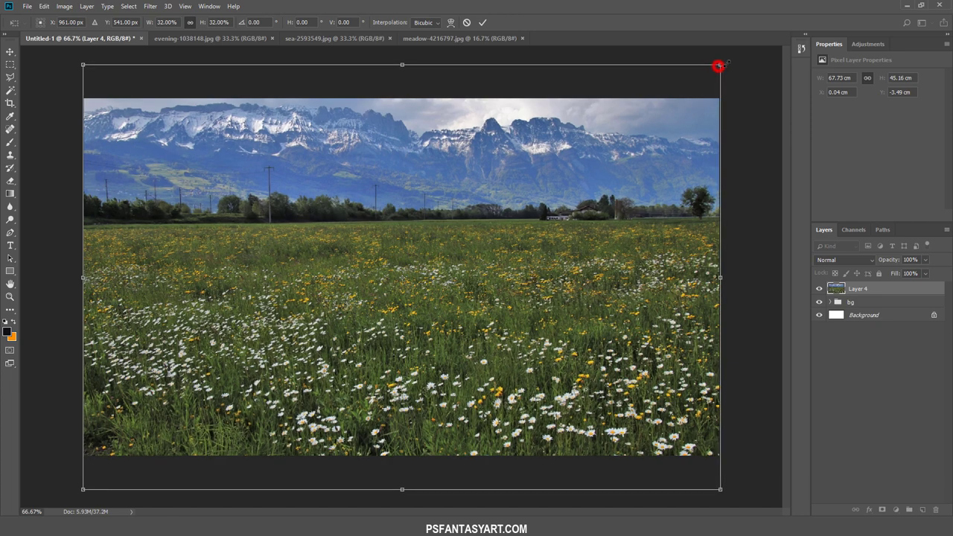
{"action": "left_click_drag", "start_coordinate": [697, 160], "coordinate": [691, 200]}
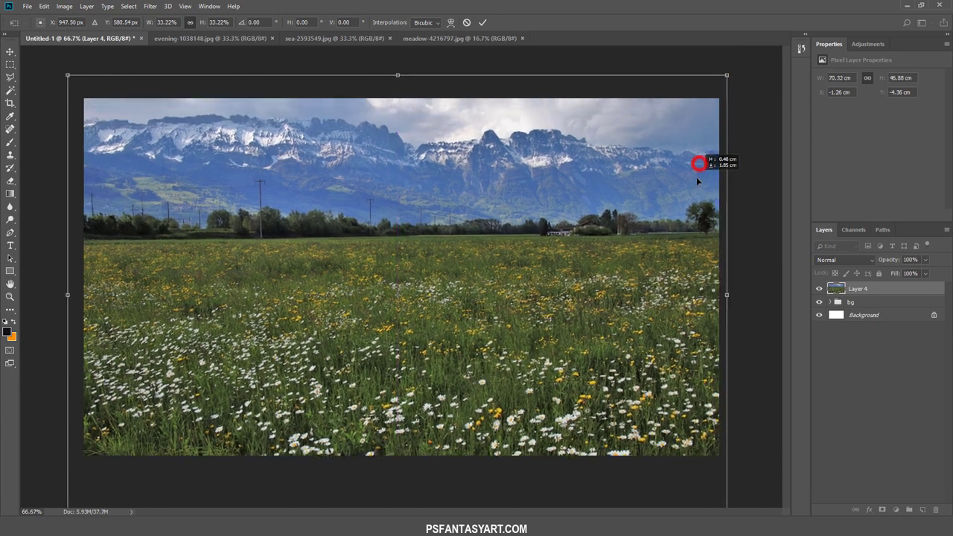
{"action": "left_click", "coordinate": [927, 259]}
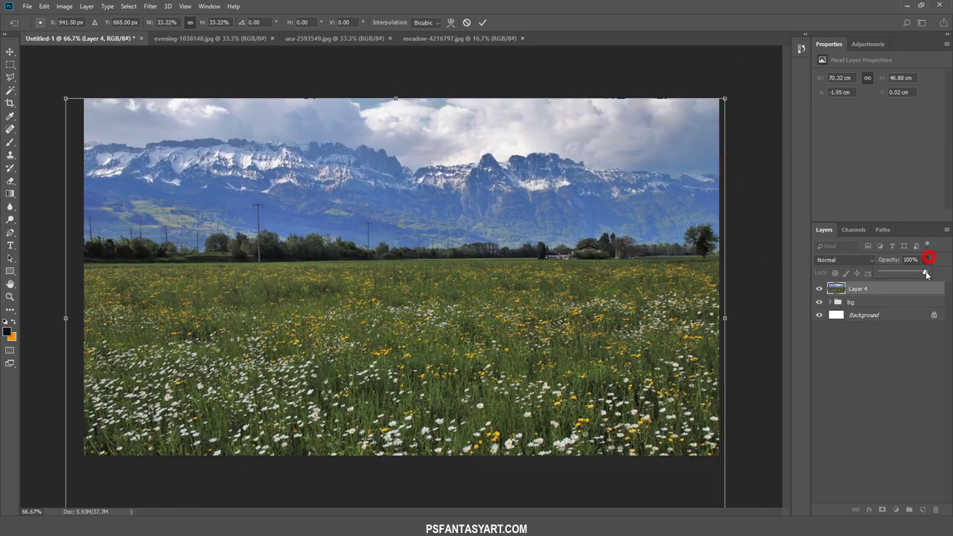
{"action": "left_click_drag", "start_coordinate": [902, 273], "coordinate": [897, 274]}
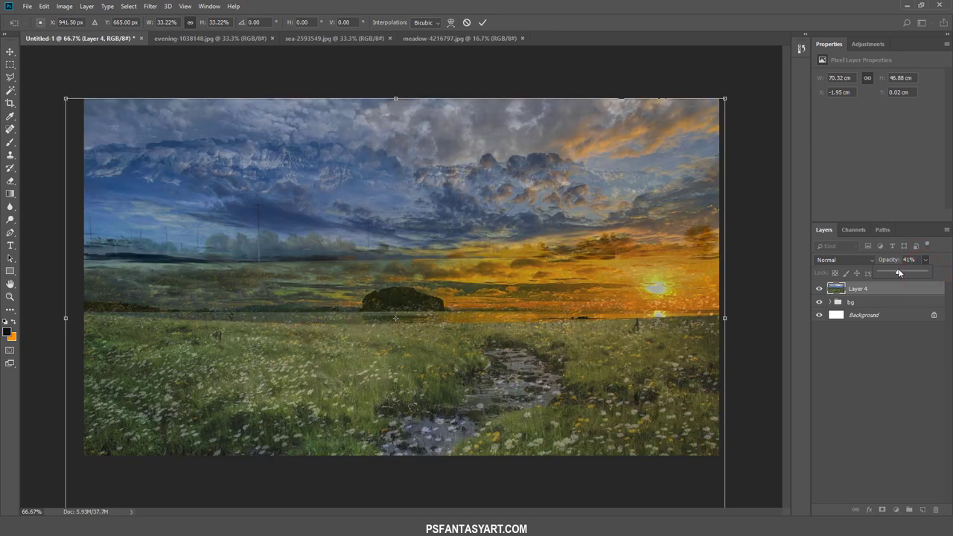
{"action": "left_click_drag", "start_coordinate": [515, 212], "coordinate": [522, 279]}
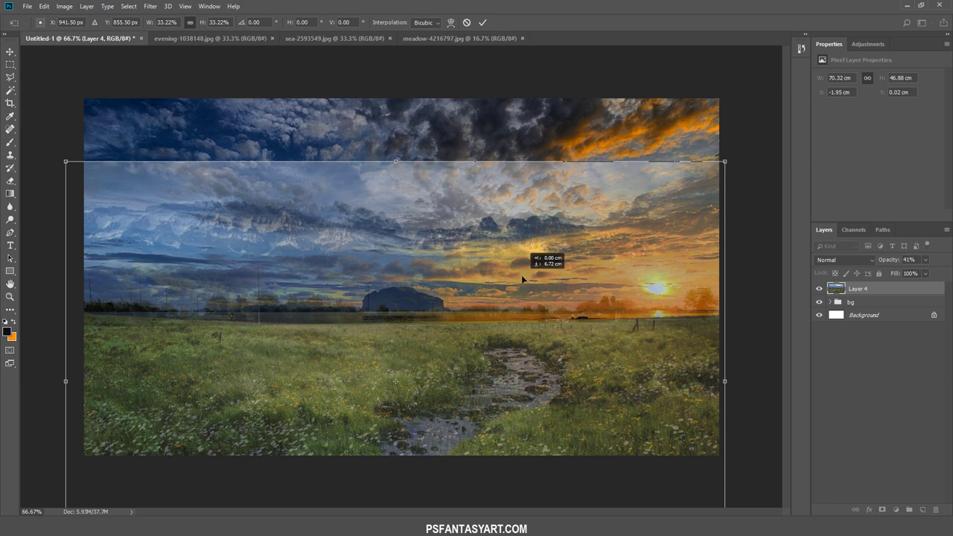
{"action": "left_click", "coordinate": [483, 22]}
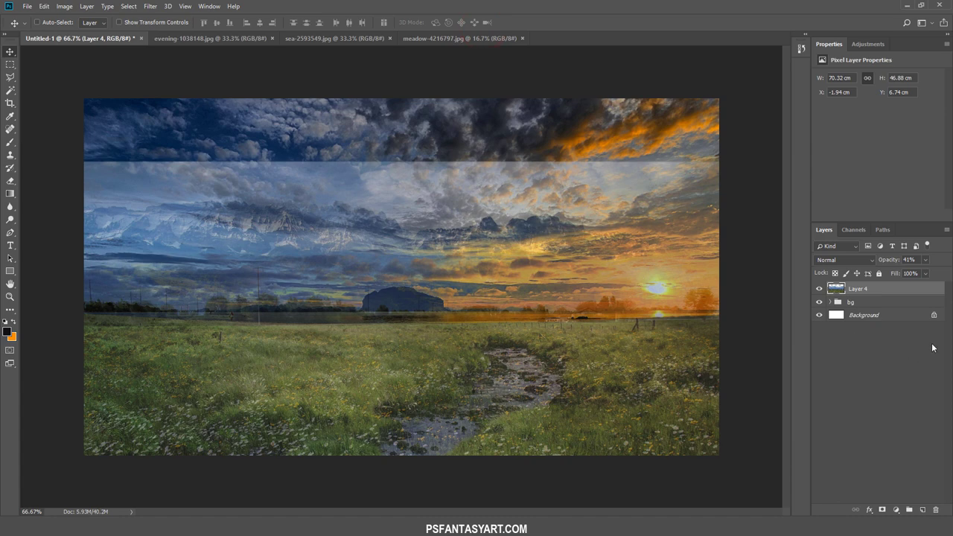
- Restore the meadow to 100% opacity, add a layer mask, and mask out its mountains with a 600 brush
{"action": "left_click", "coordinate": [926, 260]}
{"action": "left_click", "coordinate": [882, 509]}
{"action": "left_click", "coordinate": [10, 141]}
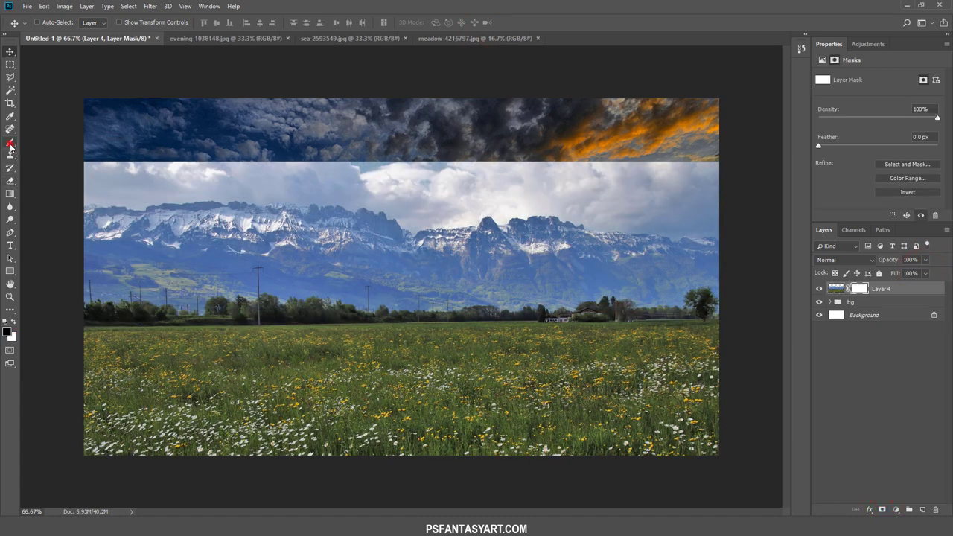
{"action": "key", "text": "]"}
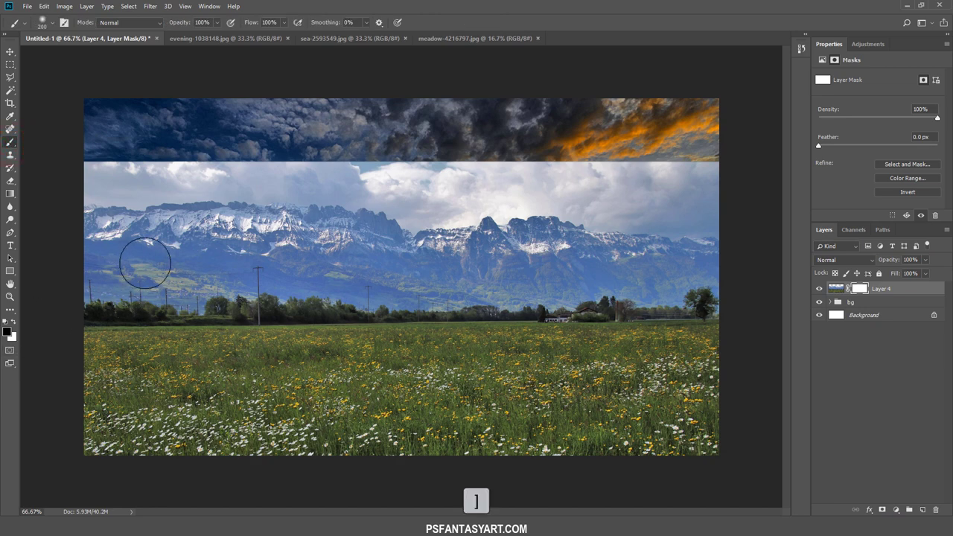
{"action": "key", "text": "bracketright"}
{"action": "key", "text": "bracketright"}
{"action": "key", "text": "bracketright"}
{"action": "mouse_move", "coordinate": [141, 183]}
{"action": "left_mouse_down"}
{"action": "mouse_move", "coordinate": [285, 228]}
{"action": "mouse_move", "coordinate": [634, 252]}
{"action": "left_mouse_up"}
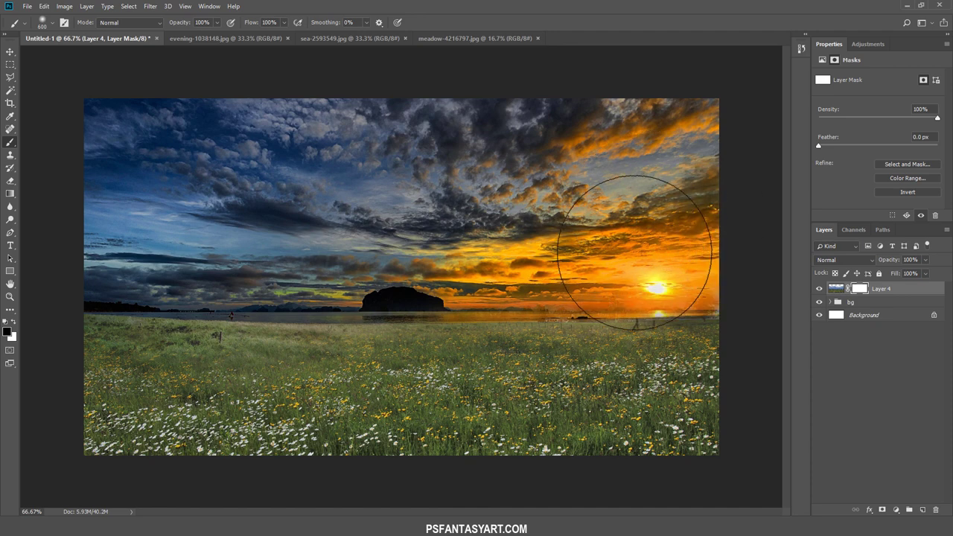
- Mask out the path, fence, stream area and bottom-left daisies with a 500–400 brush
{"action": "key", "text": "bracketleft"}
{"action": "left_click_drag", "start_coordinate": [682, 271], "coordinate": [549, 297]}
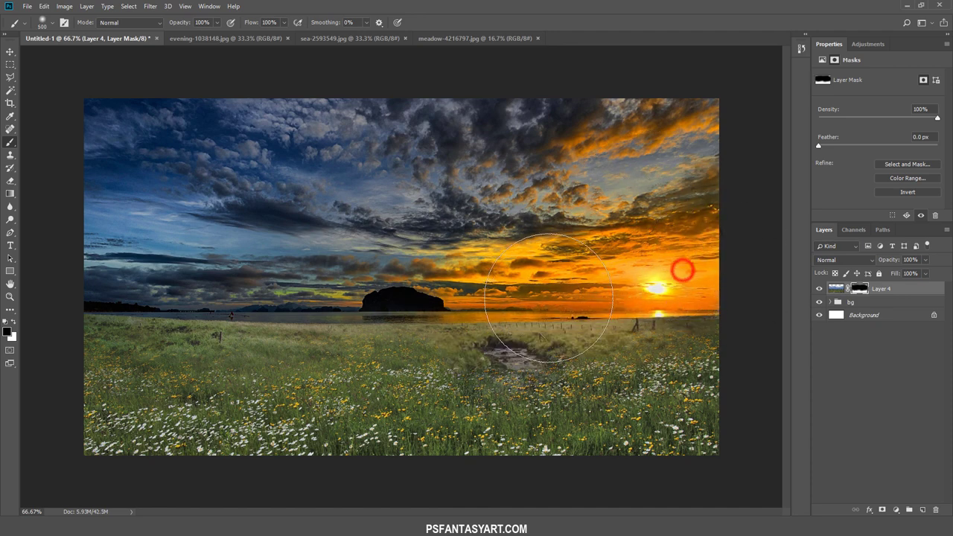
{"action": "key", "text": "bracketleft"}
{"action": "mouse_move", "coordinate": [508, 337]}
{"action": "left_mouse_down"}
{"action": "mouse_move", "coordinate": [463, 421]}
{"action": "mouse_move", "coordinate": [398, 463]}
{"action": "left_mouse_up"}
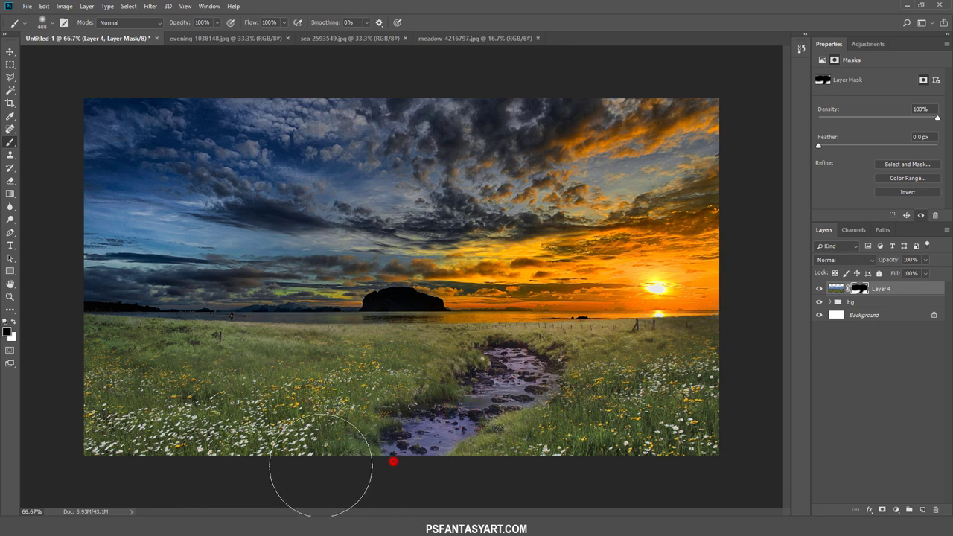
{"action": "left_click_drag", "start_coordinate": [320, 466], "coordinate": [43, 452]}
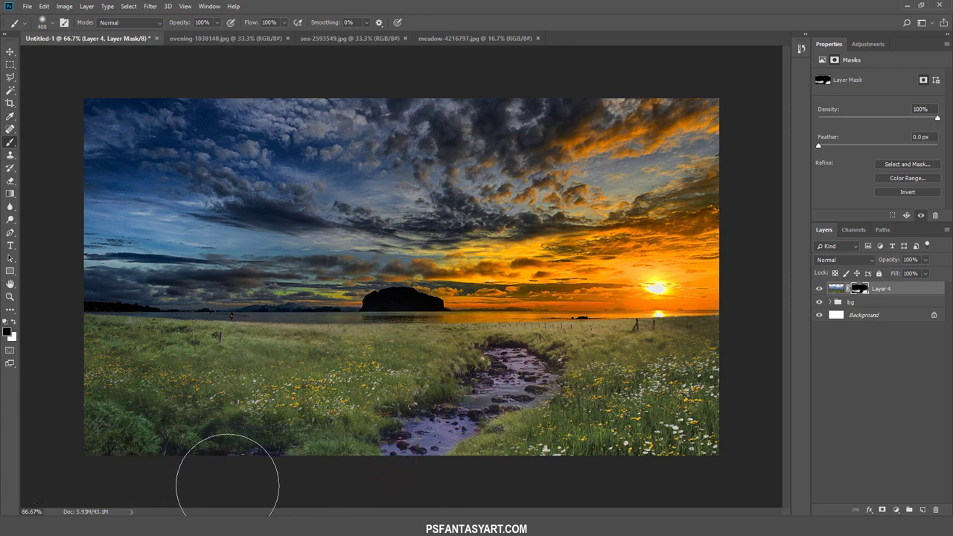
- Switch to white at 37% brush opacity and 36% flow, and restore flowers beside the stream
{"action": "left_click", "coordinate": [117, 463]}
{"action": "left_click", "coordinate": [13, 321]}
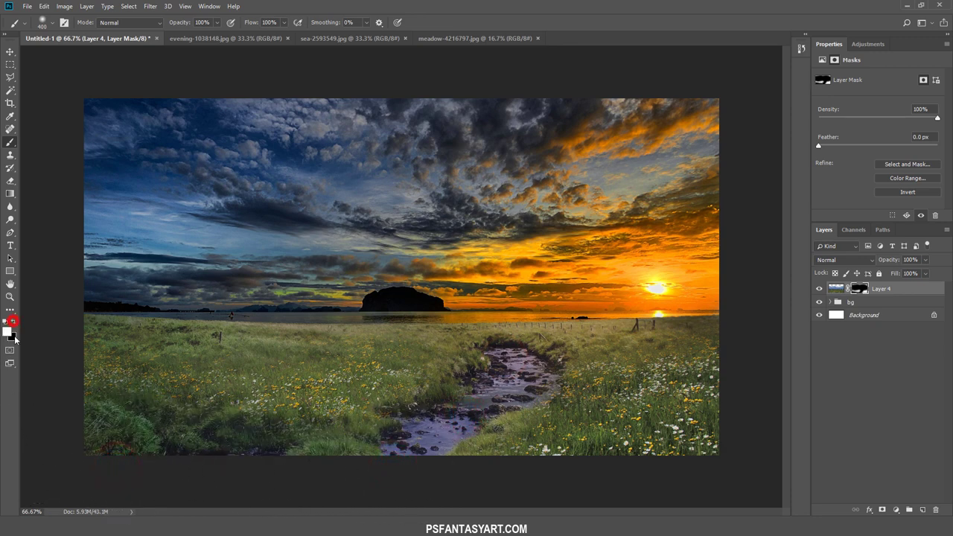
{"action": "left_click", "coordinate": [218, 23]}
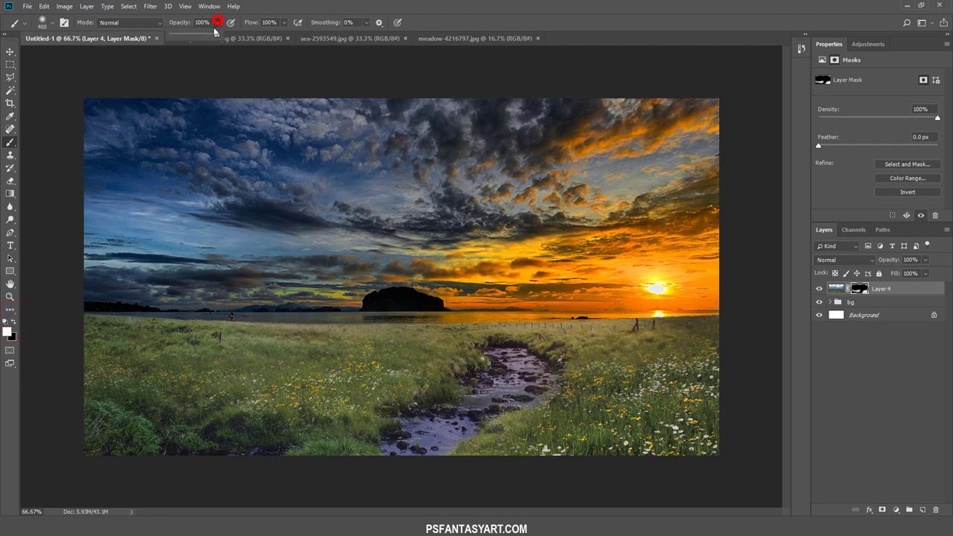
{"action": "left_click", "coordinate": [284, 23]}
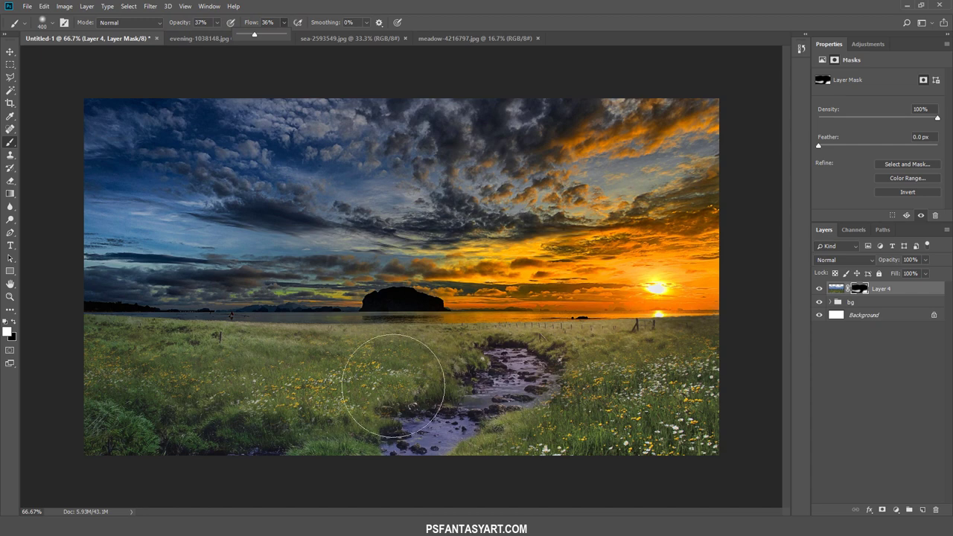
{"action": "left_click", "coordinate": [343, 372]}
- Dab flowers back into the left and lower-left grass with a 200 brush
{"action": "key", "text": "bracketleft"}
{"action": "key", "text": "bracketleft"}
{"action": "key", "text": "bracketleft"}
{"action": "left_click", "coordinate": [318, 361]}
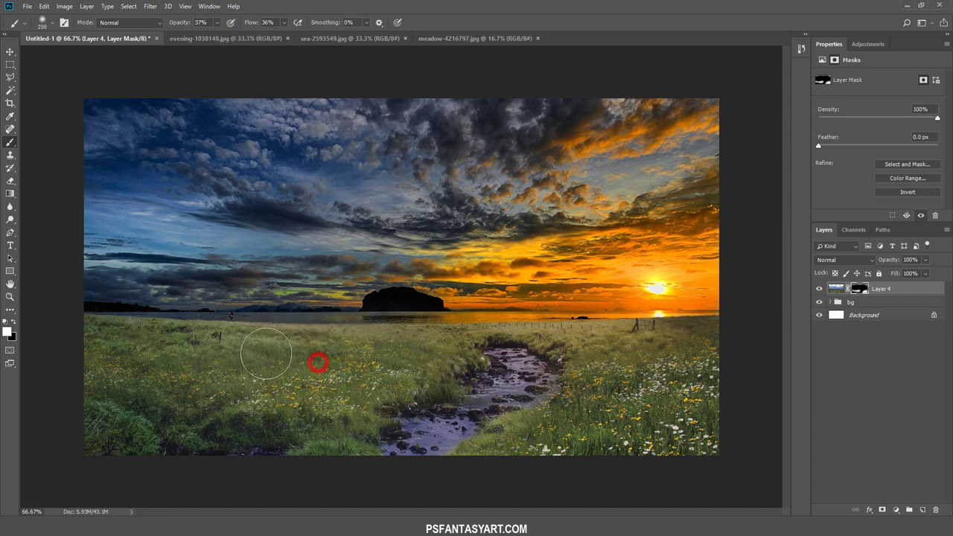
{"action": "left_click", "coordinate": [256, 355]}
{"action": "left_click", "coordinate": [279, 361]}
{"action": "left_click", "coordinate": [378, 387]}
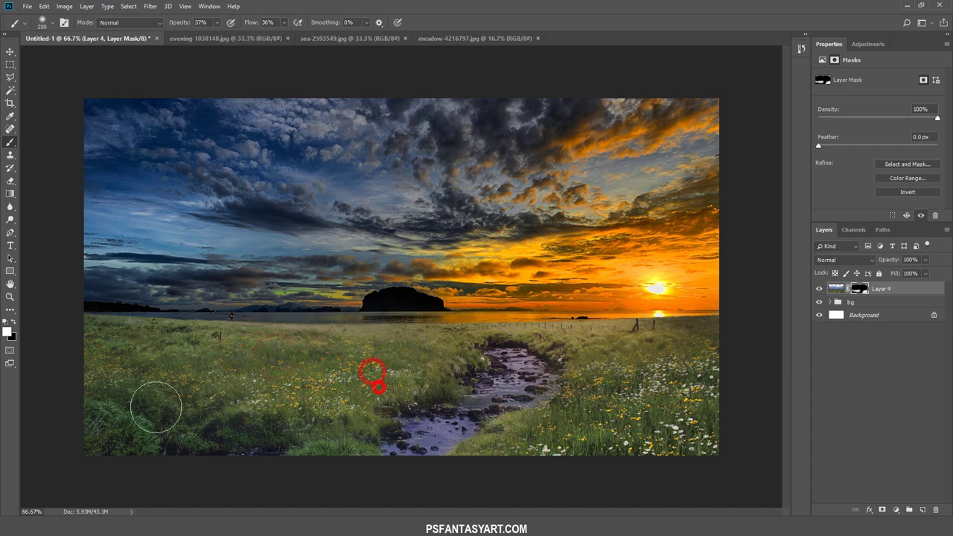
{"action": "left_click", "coordinate": [147, 387]}
{"action": "left_click", "coordinate": [101, 372]}
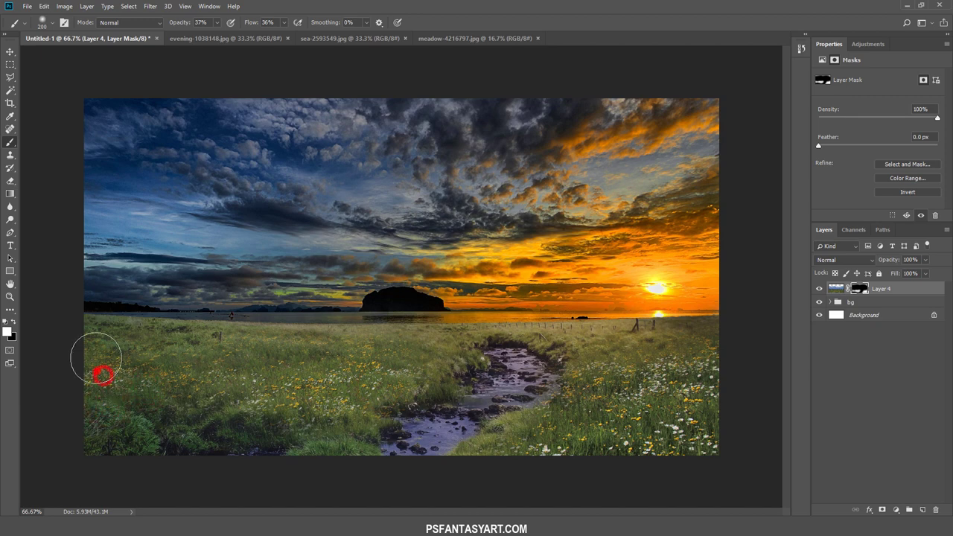
{"action": "left_click", "coordinate": [95, 360]}
- Switch back to black and fade the flowers across the right meadow
{"action": "left_click", "coordinate": [14, 322]}
{"action": "left_click", "coordinate": [592, 372]}
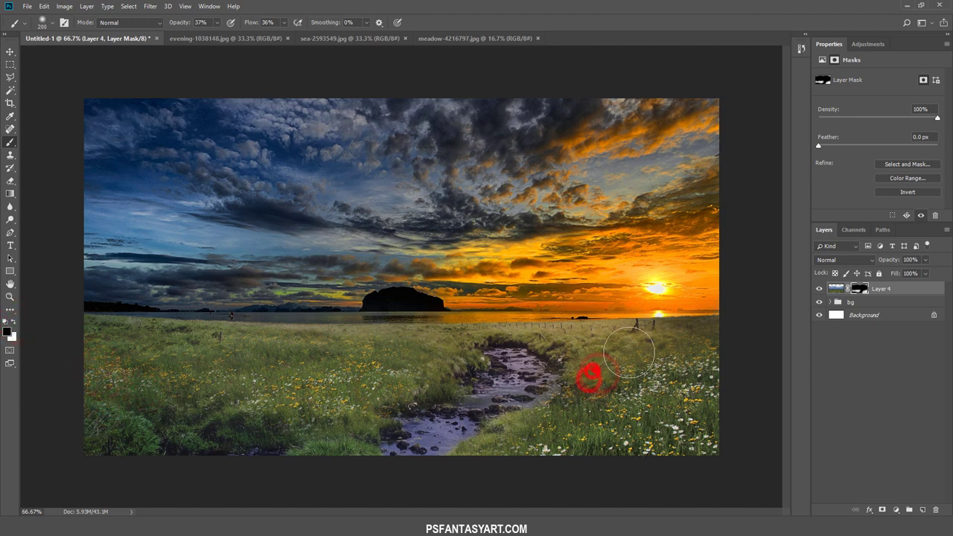
{"action": "left_click", "coordinate": [637, 366]}
{"action": "left_click", "coordinate": [685, 366]}
{"action": "left_click", "coordinate": [731, 364]}
- Rename the meadow layer to 'flowerbed'
{"action": "left_click", "coordinate": [881, 289]}
{"action": "double_click", "coordinate": [880, 289]}
{"action": "type", "text": "fl"}
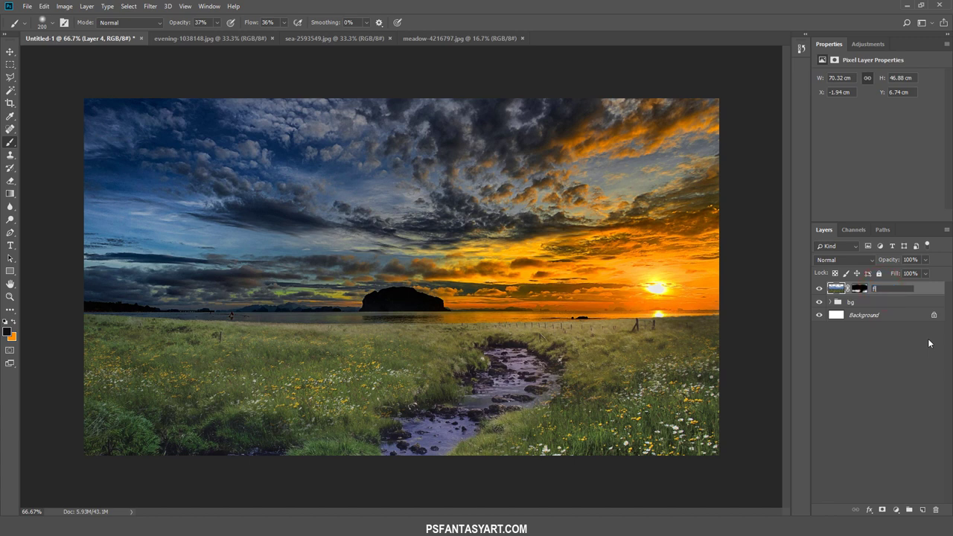
{"action": "type", "text": "ower"}
{"action": "key", "text": "Return"}
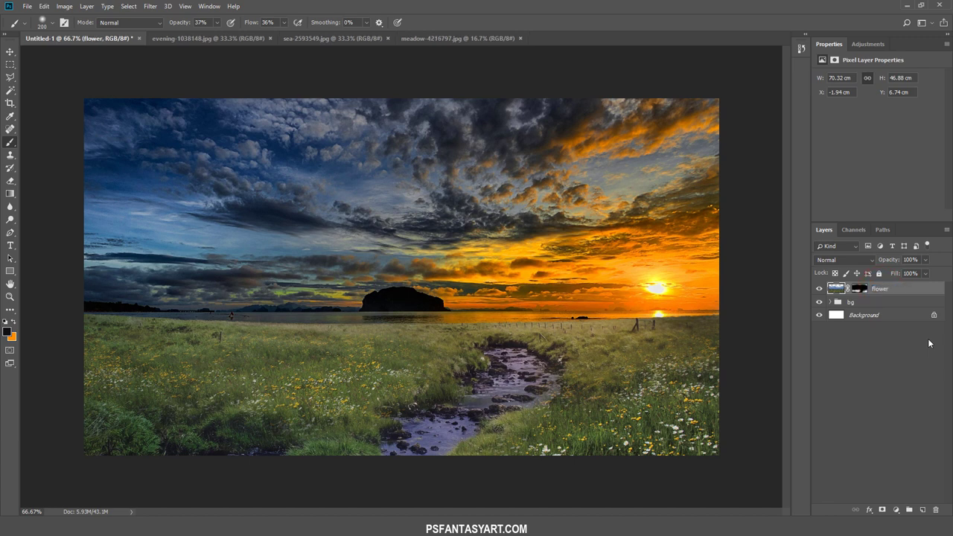
{"action": "left_click", "coordinate": [881, 293]}
{"action": "double_click", "coordinate": [881, 291]}
{"action": "type", "text": "ed"}
{"action": "key", "text": "Return"}
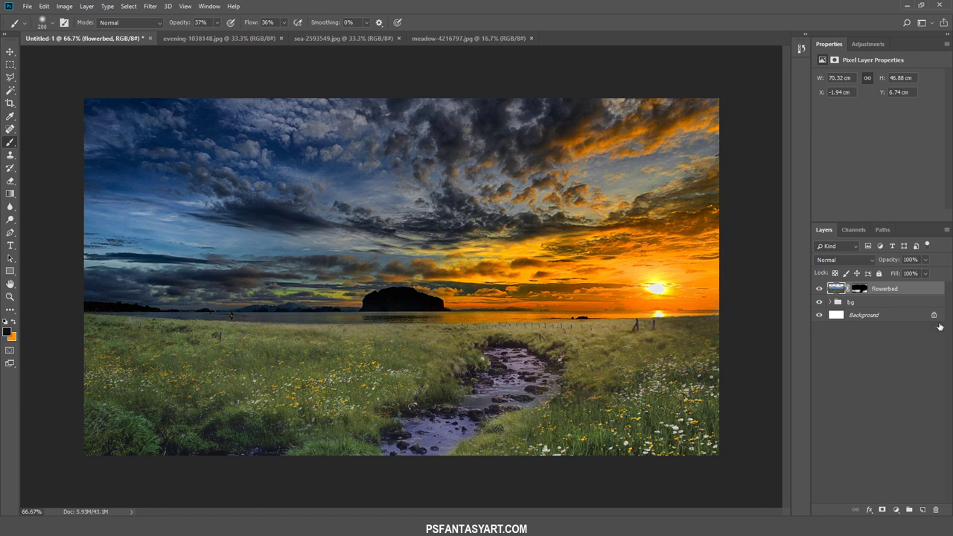
- Add a new empty layer and set the foreground colour to 06202f
{"action": "left_click", "coordinate": [923, 510]}
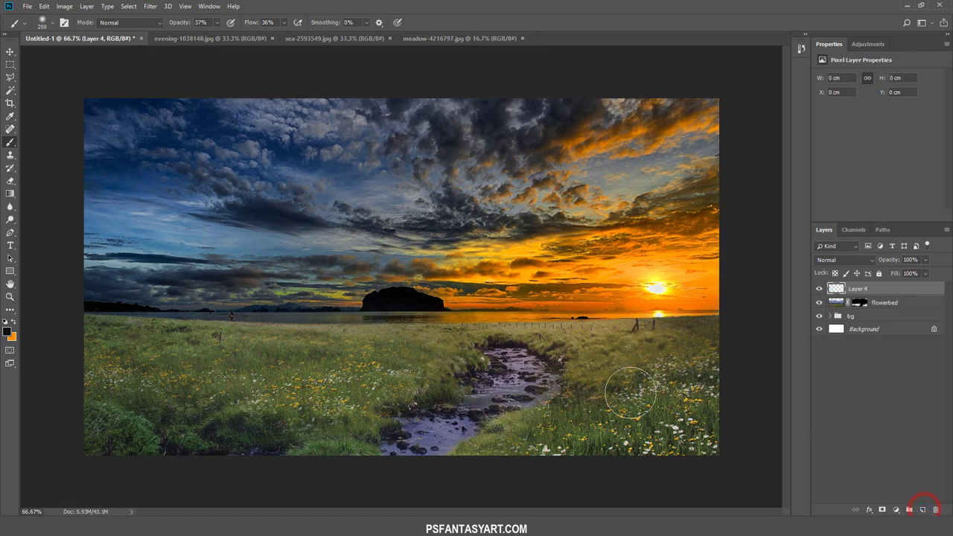
{"action": "left_click", "coordinate": [6, 332]}
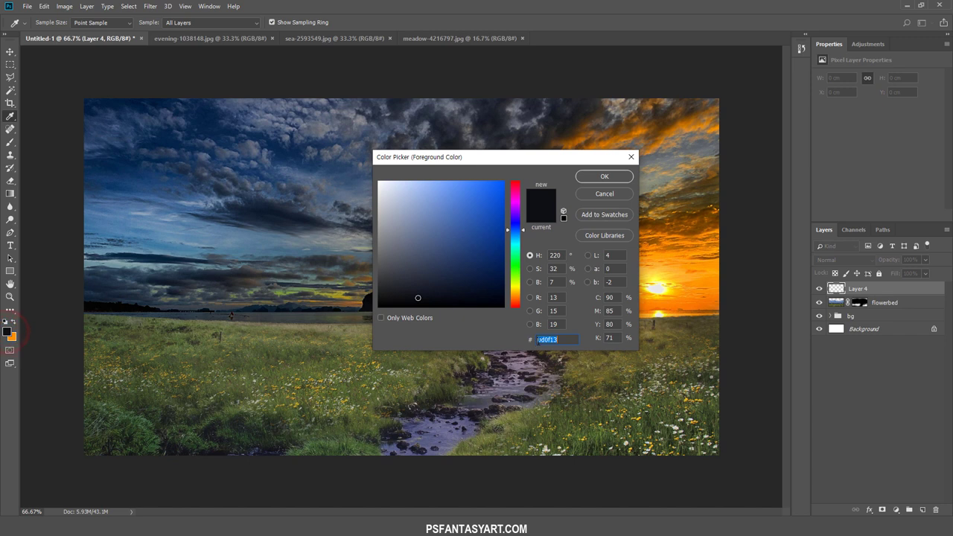
{"action": "type", "text": "0620"}
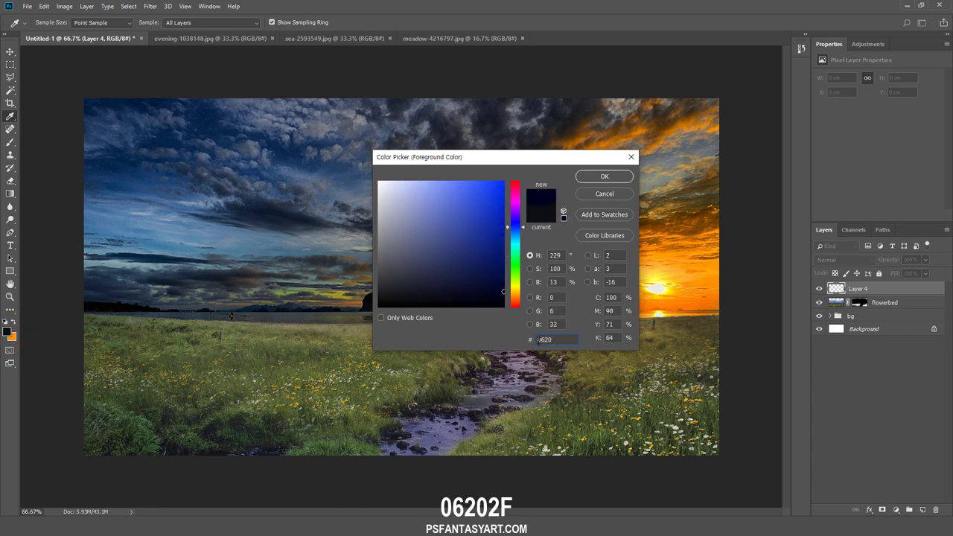
{"action": "type", "text": "2f"}
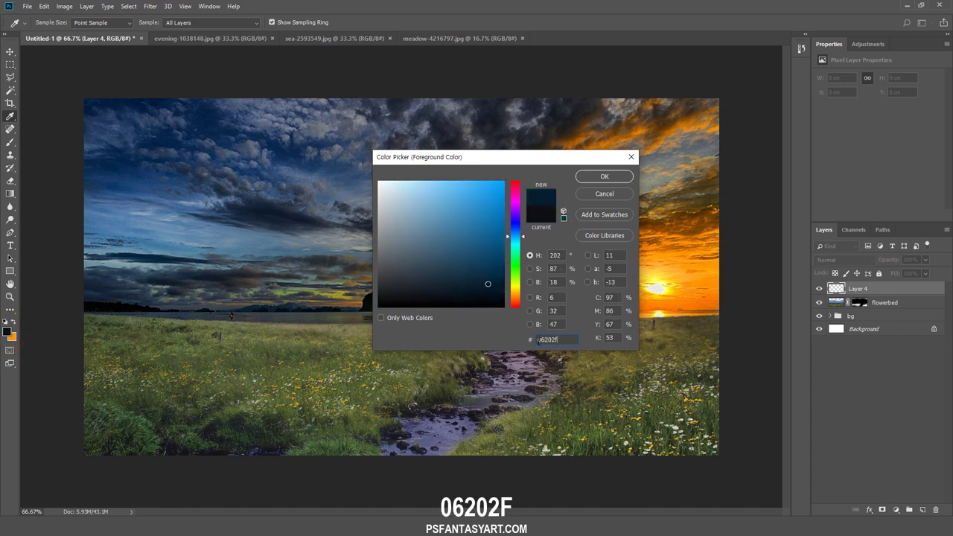
{"action": "left_click", "coordinate": [603, 176]}
- Paint dark blue over the bottom-left and bottom-right meadow with a large brush at 100% opacity and flow
{"action": "key", "text": "b"}
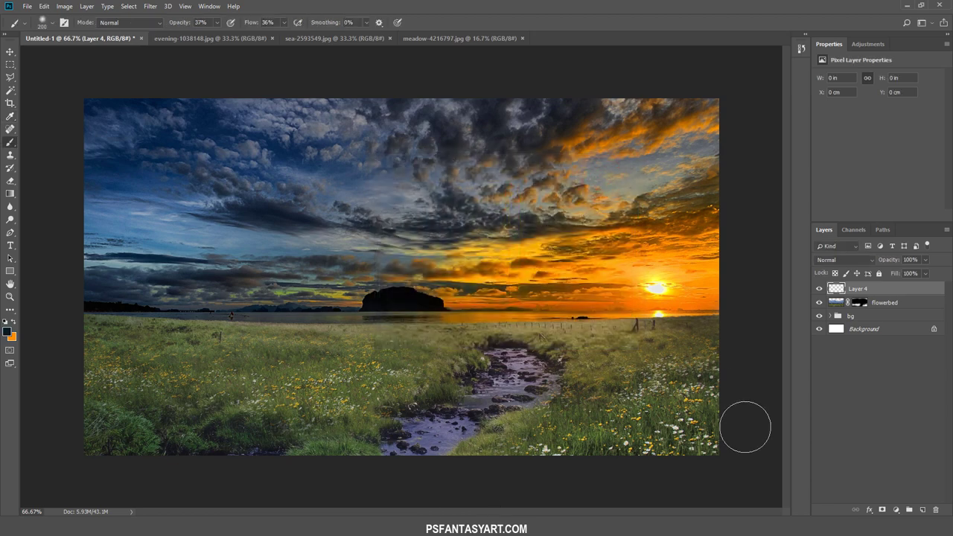
{"action": "left_click", "coordinate": [217, 22]}
{"action": "left_click", "coordinate": [284, 22]}
{"action": "left_click_drag", "start_coordinate": [215, 35], "coordinate": [316, 35]}
{"action": "left_click", "coordinate": [42, 330]}
{"action": "key", "text": "bracketright"}
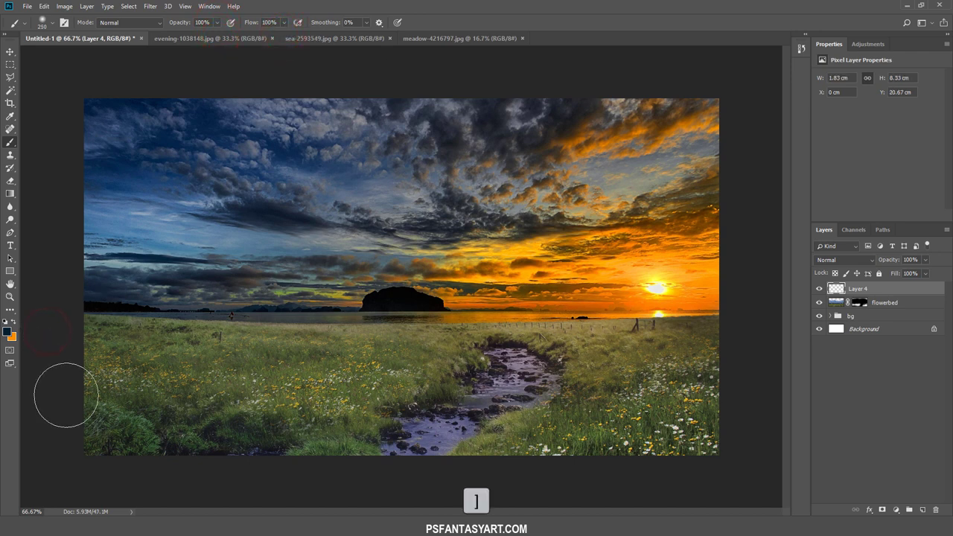
{"action": "key", "text": "bracketright"}
{"action": "key", "text": "bracketright"}
{"action": "key", "text": "bracketright"}
{"action": "left_click_drag", "start_coordinate": [105, 446], "coordinate": [350, 495]}
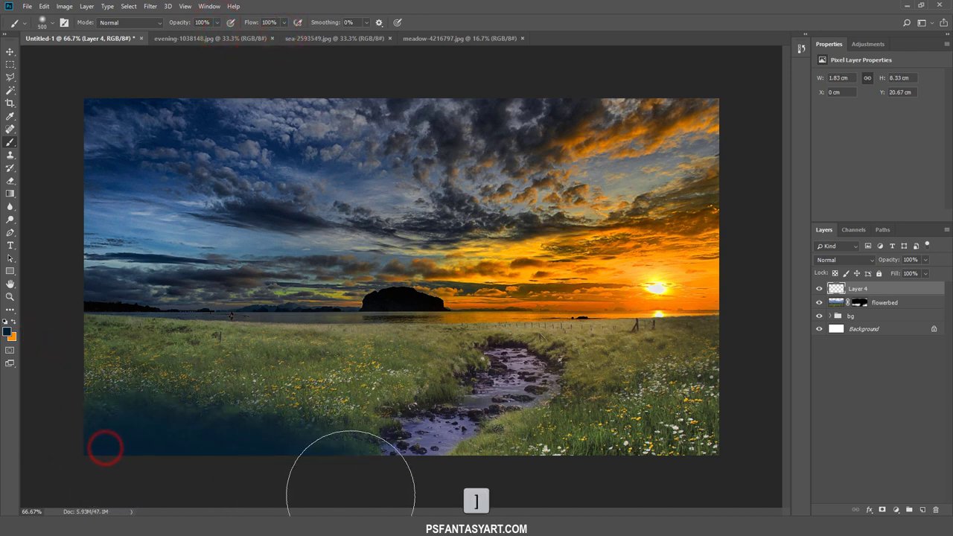
{"action": "mouse_move", "coordinate": [541, 478]}
{"action": "left_mouse_down"}
{"action": "mouse_move", "coordinate": [755, 429]}
{"action": "mouse_move", "coordinate": [816, 442]}
{"action": "left_mouse_up"}
- Lower Layer 4 to 15% opacity, darken the lower grass corners further, and add an empty layer
{"action": "mouse_move", "coordinate": [926, 258]}
{"action": "left_mouse_down"}
{"action": "mouse_move", "coordinate": [926, 275]}
{"action": "mouse_move", "coordinate": [882, 270]}
{"action": "left_mouse_up"}
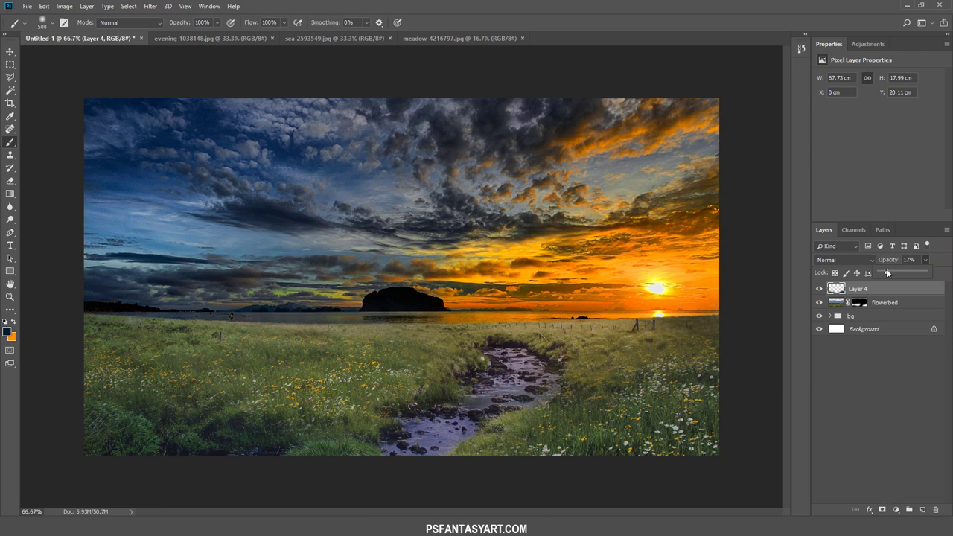
{"action": "left_click", "coordinate": [820, 289]}
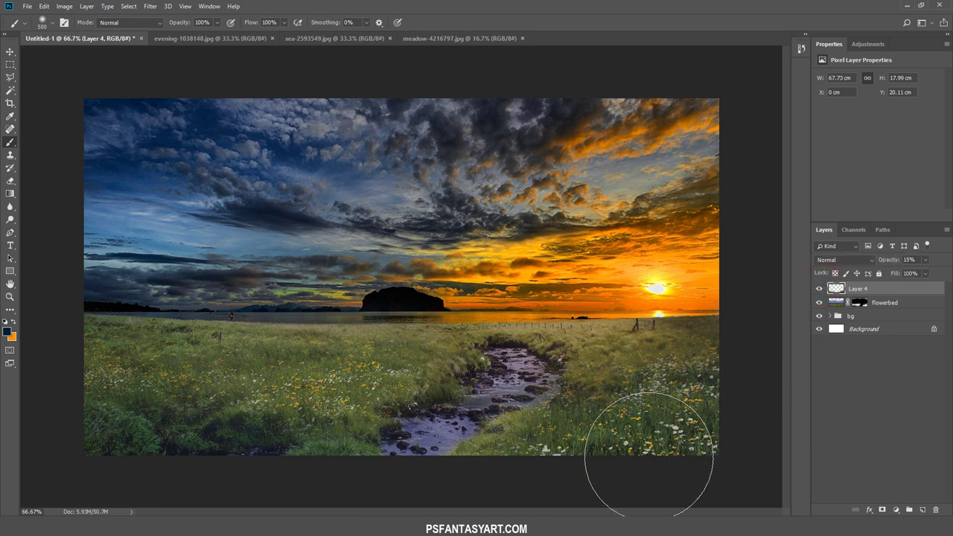
{"action": "left_click", "coordinate": [623, 461]}
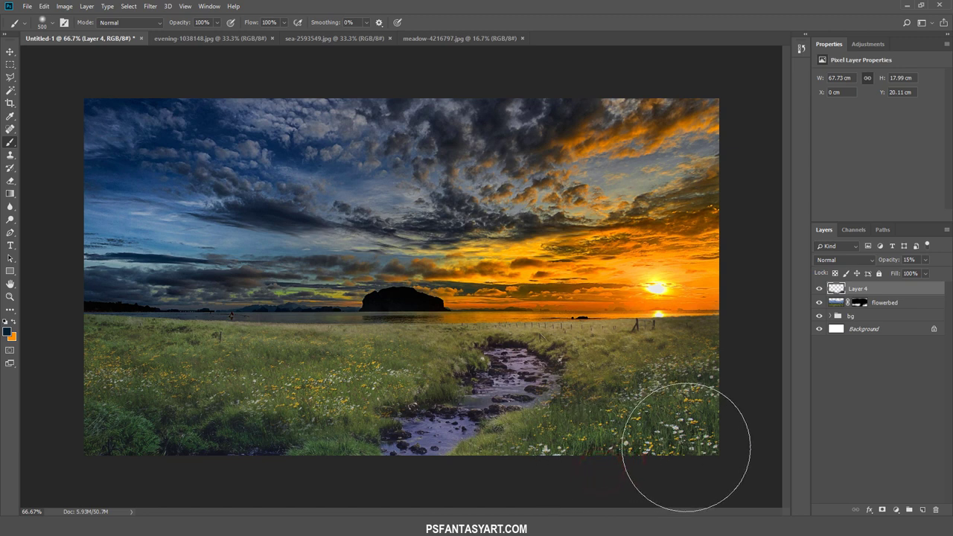
{"action": "left_click", "coordinate": [685, 445]}
{"action": "left_click", "coordinate": [191, 448]}
{"action": "left_click", "coordinate": [294, 472]}
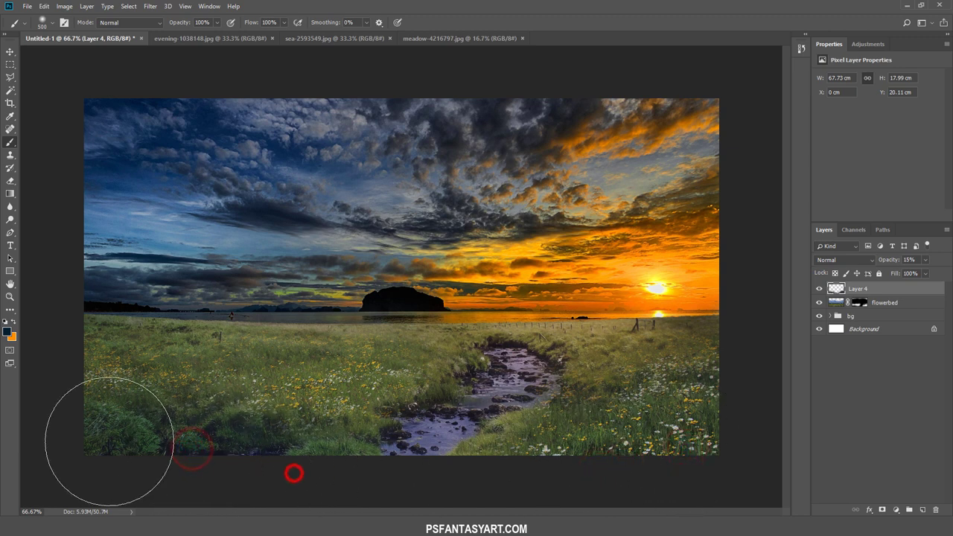
{"action": "left_click", "coordinate": [108, 440]}
{"action": "left_click", "coordinate": [218, 410]}
{"action": "left_click", "coordinate": [176, 431]}
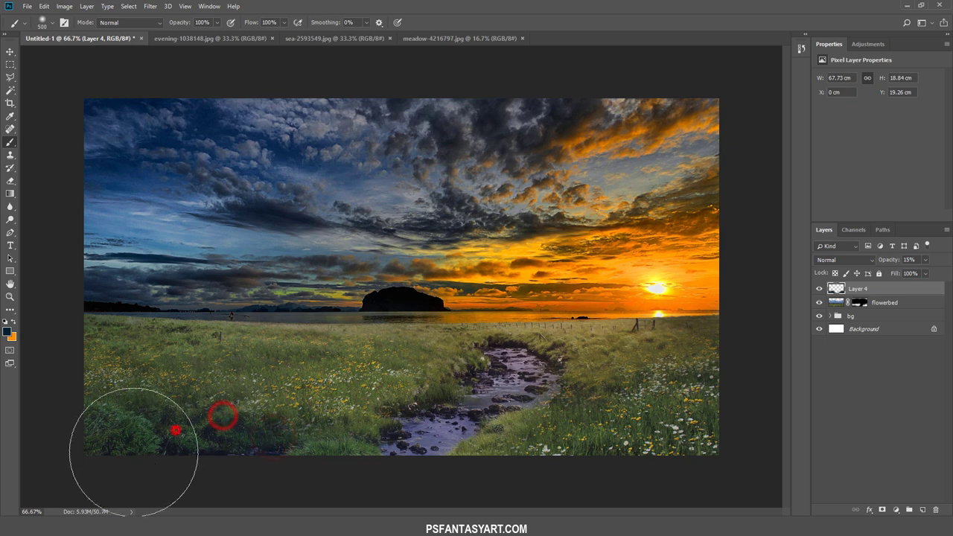
{"action": "left_click", "coordinate": [91, 449]}
{"action": "left_click", "coordinate": [818, 289]}
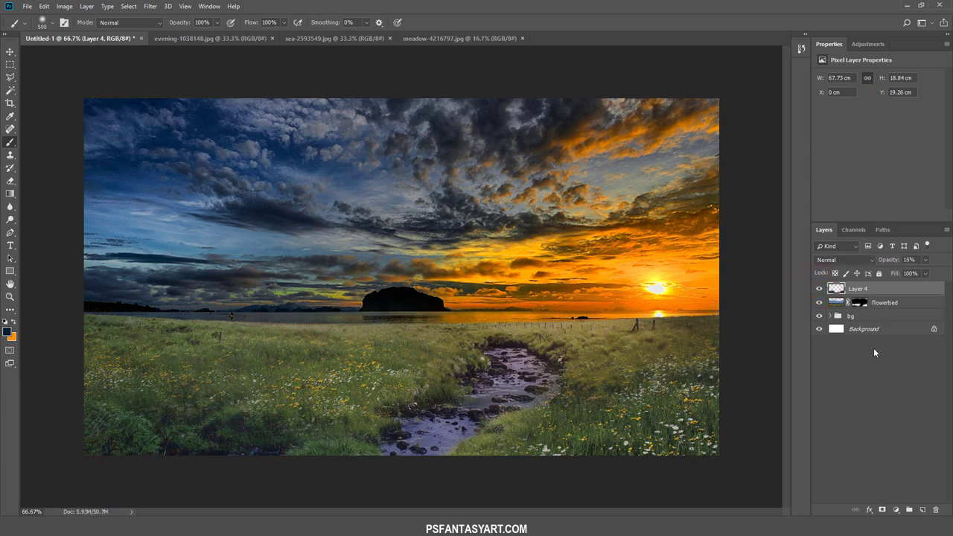
{"action": "left_click", "coordinate": [922, 509]}
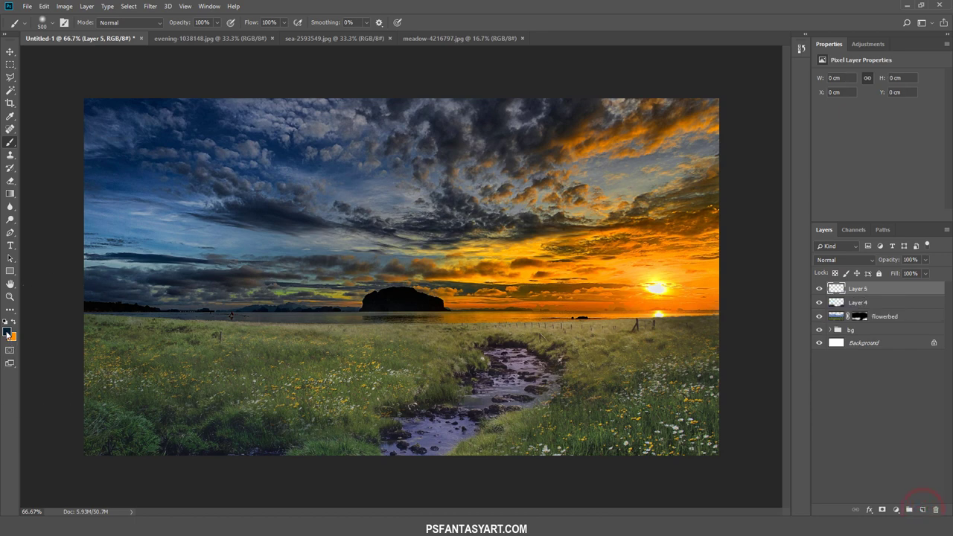
- Paint a 131e33 navy band across the horizon on Layer 5 and set it to 45% opacity
{"action": "left_click", "coordinate": [7, 332]}
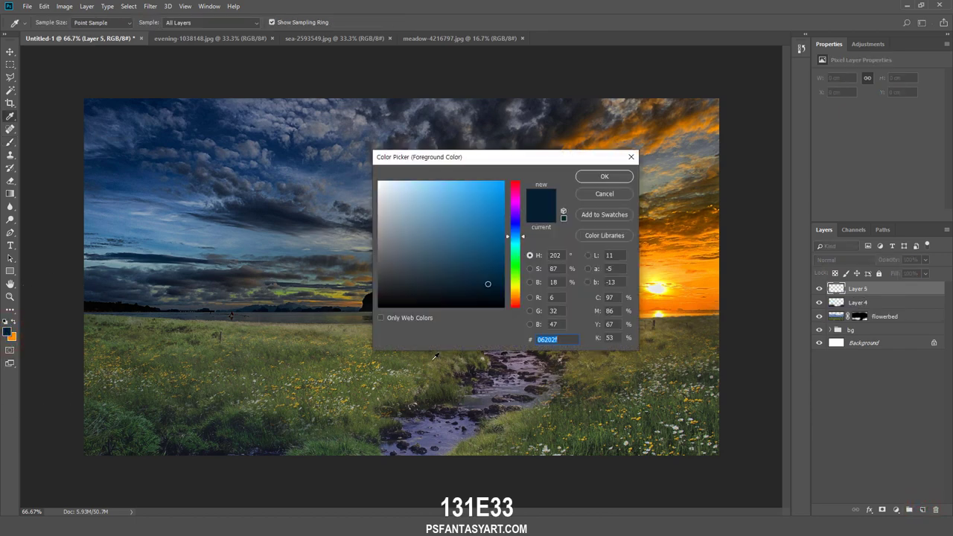
{"action": "type", "text": "131"}
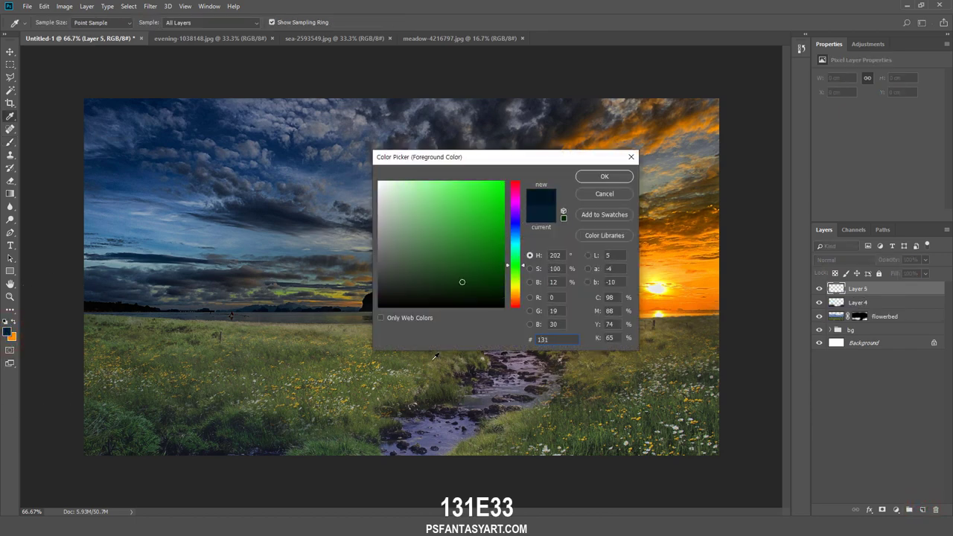
{"action": "type", "text": "e33"}
{"action": "left_click", "coordinate": [604, 176]}
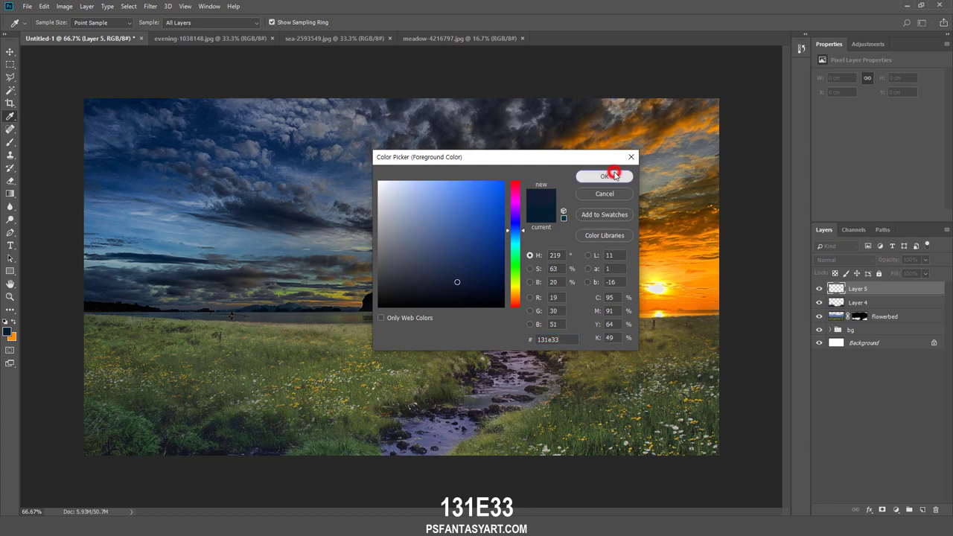
{"action": "key", "text": "b"}
{"action": "key", "text": "bracketleft"}
{"action": "key", "text": "bracketleft"}
{"action": "key", "text": "bracketleft"}
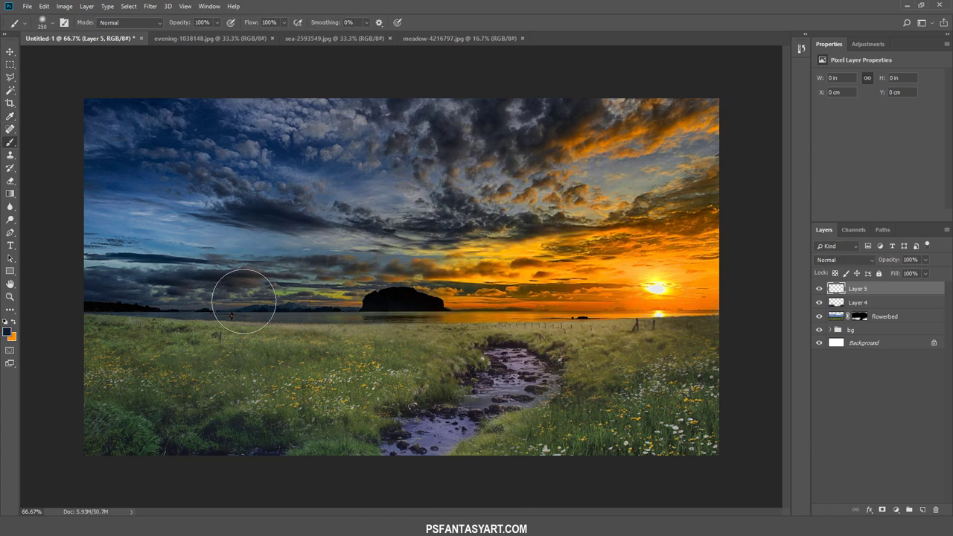
{"action": "key", "text": "bracketleft"}
{"action": "key", "text": "bracketleft"}
{"action": "left_click_drag", "start_coordinate": [86, 316], "coordinate": [740, 316]}
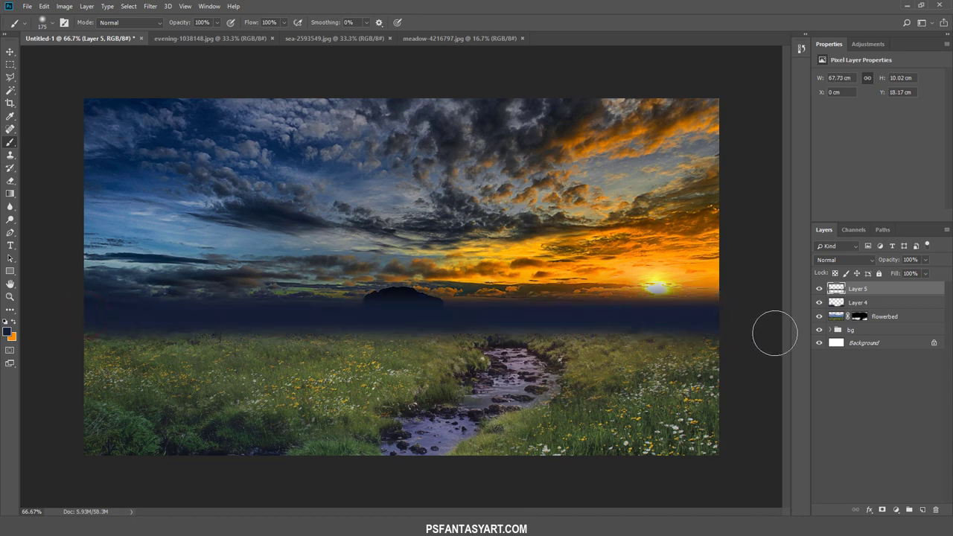
{"action": "mouse_move", "coordinate": [927, 262]}
{"action": "left_mouse_down"}
{"action": "mouse_move", "coordinate": [921, 275]}
{"action": "mouse_move", "coordinate": [899, 275]}
{"action": "left_mouse_up"}
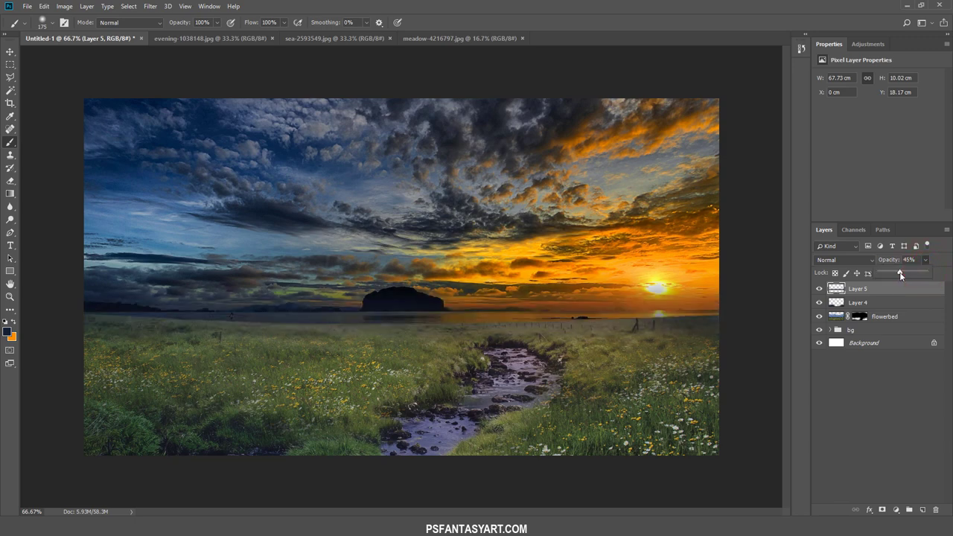
{"action": "left_click", "coordinate": [820, 289]}
{"action": "left_click", "coordinate": [819, 290]}
- Open the cow-950227_1920.jpg photo
{"action": "left_click", "coordinate": [27, 6]}
{"action": "left_click", "coordinate": [37, 28]}
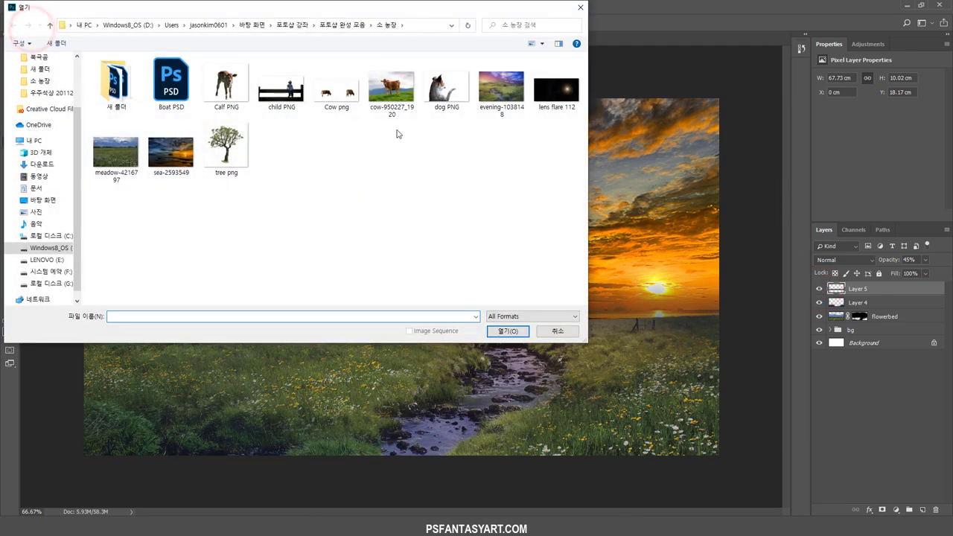
{"action": "left_click", "coordinate": [387, 106]}
{"action": "left_click", "coordinate": [515, 332]}
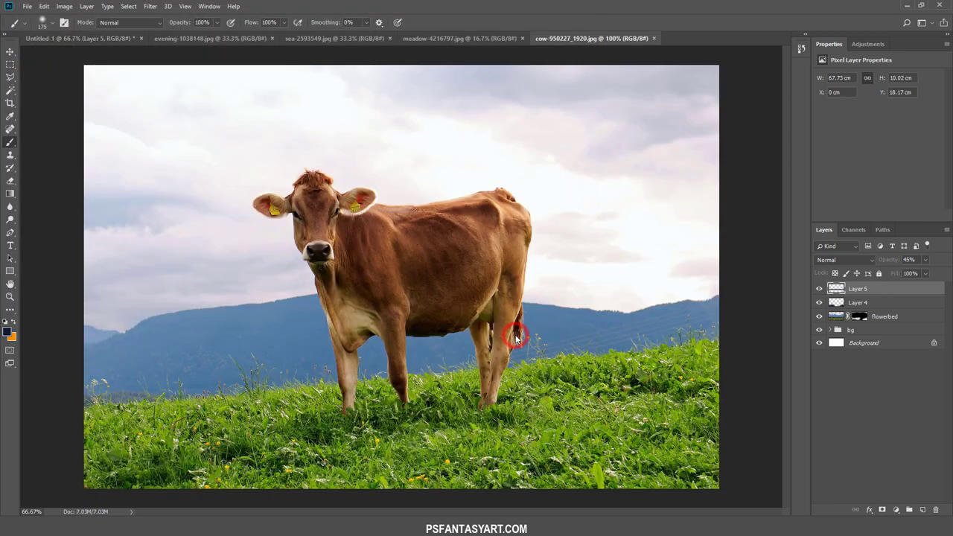
- Quick-select the cow's head, neck, body, legs and hindquarters
{"action": "left_click", "coordinate": [9, 91]}
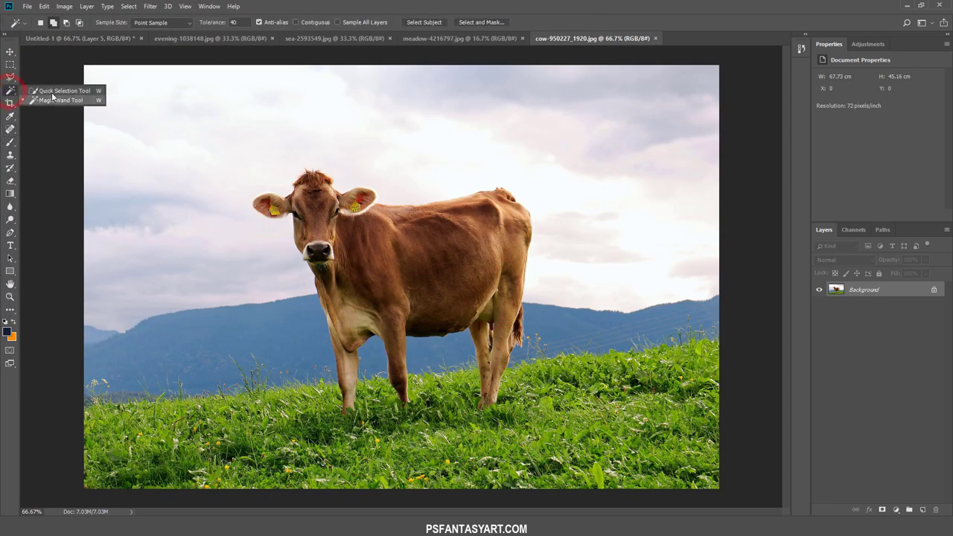
{"action": "left_click", "coordinate": [56, 92]}
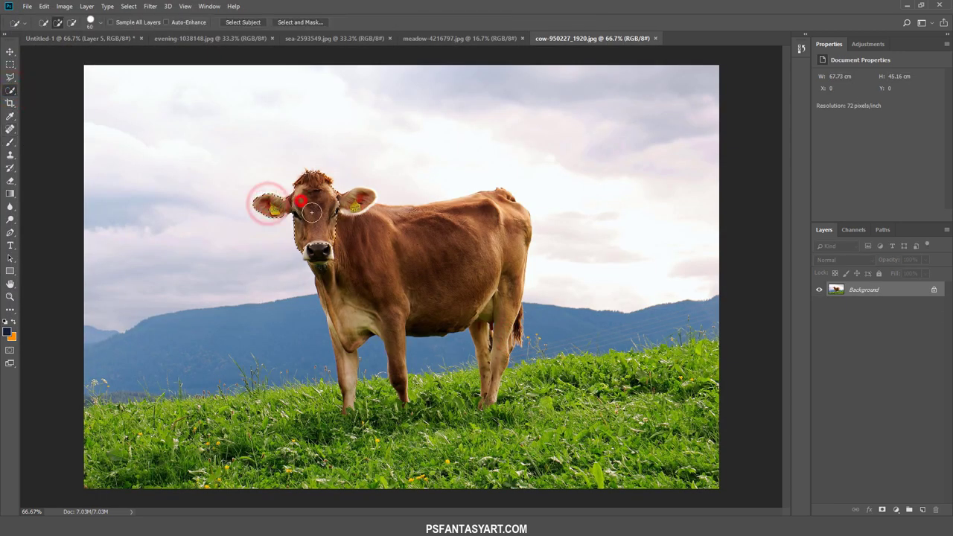
{"action": "left_click_drag", "start_coordinate": [316, 238], "coordinate": [349, 216]}
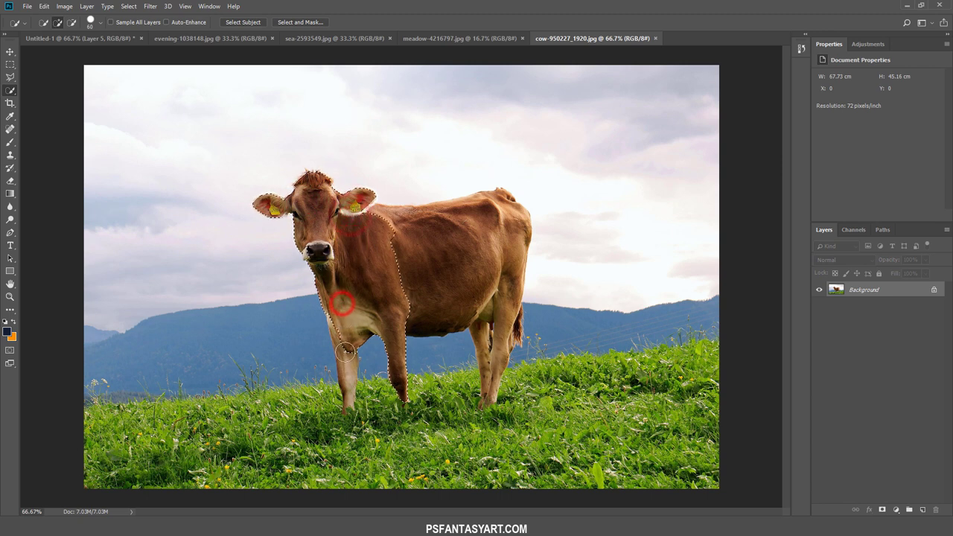
{"action": "left_click_drag", "start_coordinate": [342, 310], "coordinate": [345, 346]}
{"action": "left_click", "coordinate": [415, 314]}
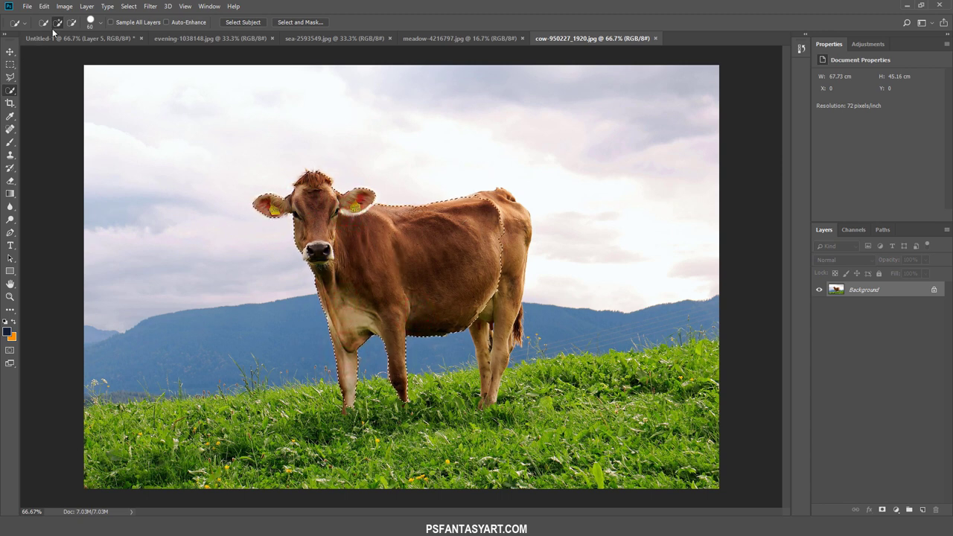
{"action": "left_click", "coordinate": [492, 213]}
{"action": "left_click_drag", "start_coordinate": [504, 283], "coordinate": [502, 319]}
- Refine the selection down the hind leg and around the right ear, then add a layer mask
{"action": "key", "text": "bracketleft"}
{"action": "key", "text": "bracketleft"}
{"action": "key", "text": "bracketleft"}
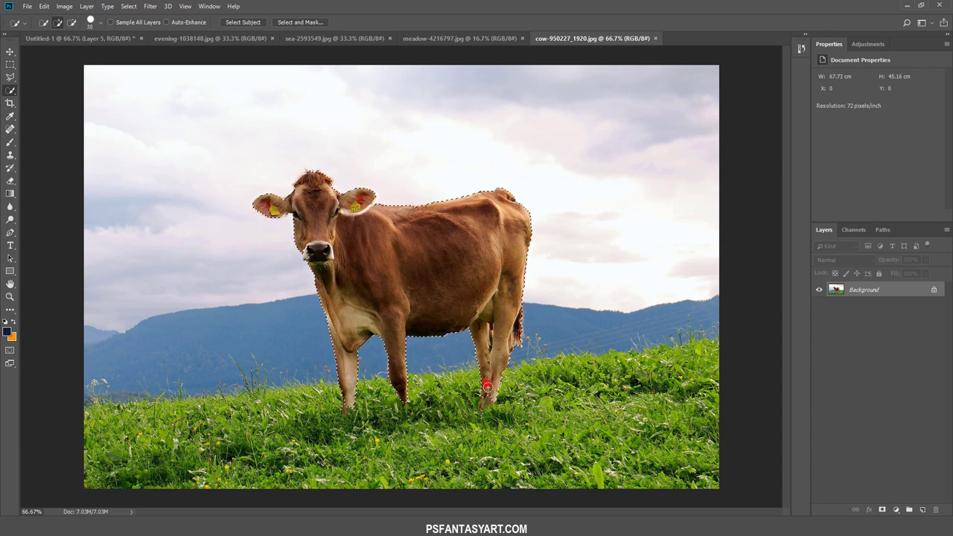
{"action": "left_click_drag", "start_coordinate": [492, 369], "coordinate": [485, 401]}
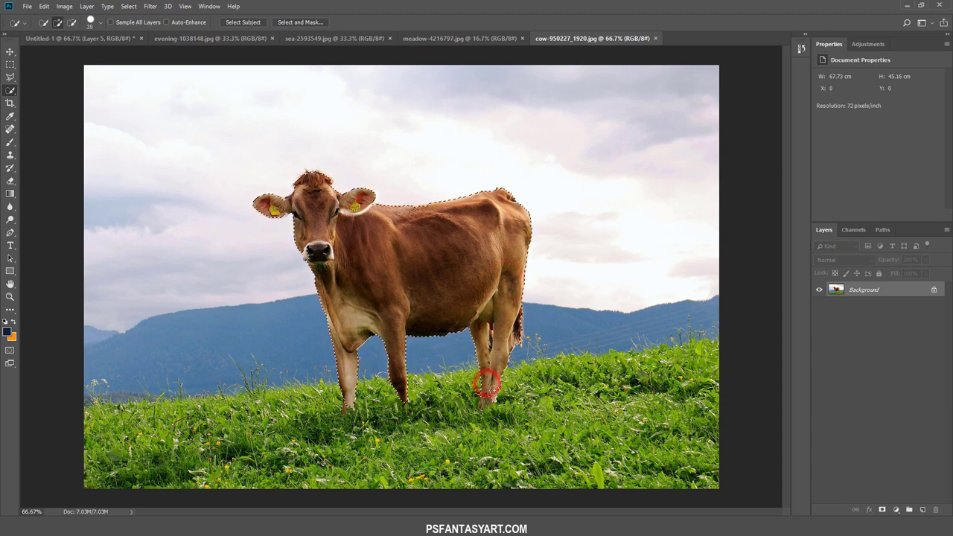
{"action": "left_click", "coordinate": [371, 201]}
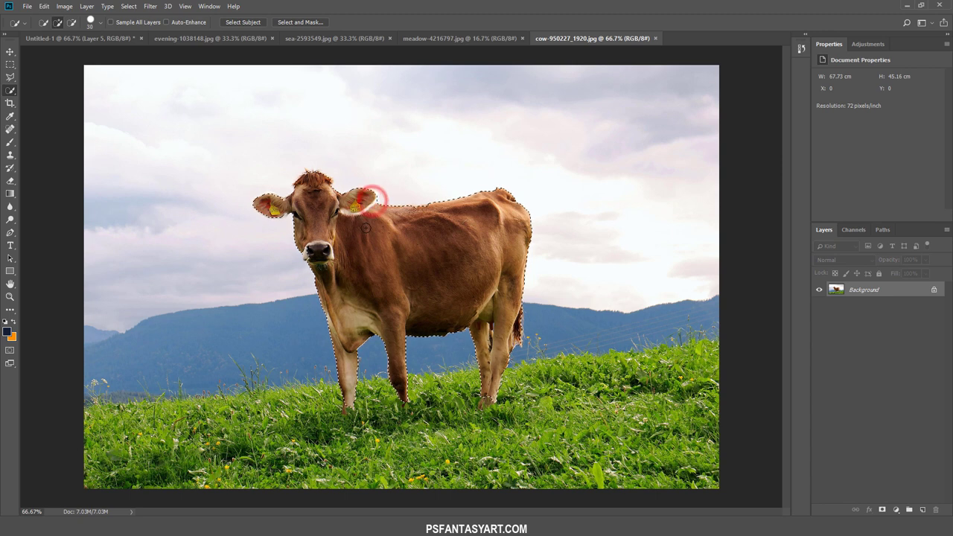
{"action": "left_click_drag", "start_coordinate": [370, 194], "coordinate": [359, 197]}
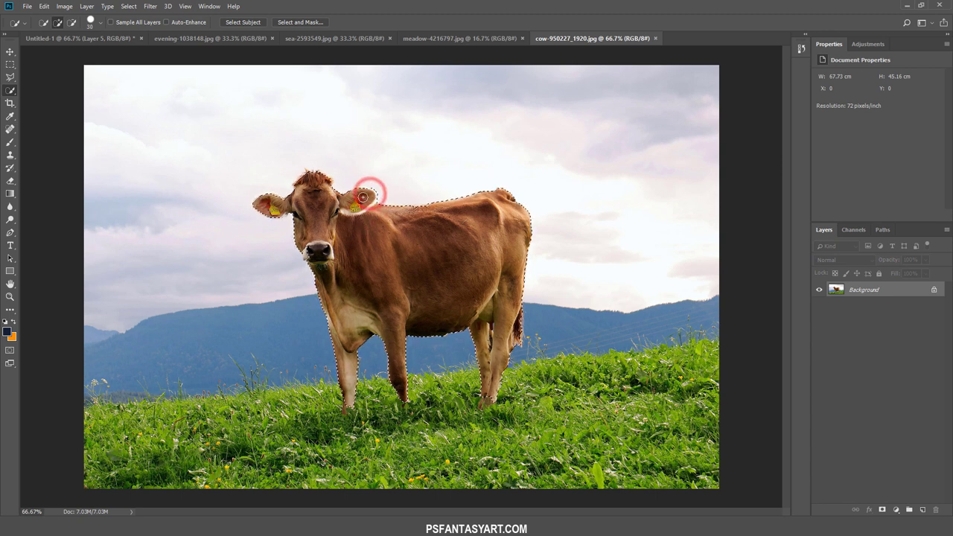
{"action": "left_click", "coordinate": [362, 194]}
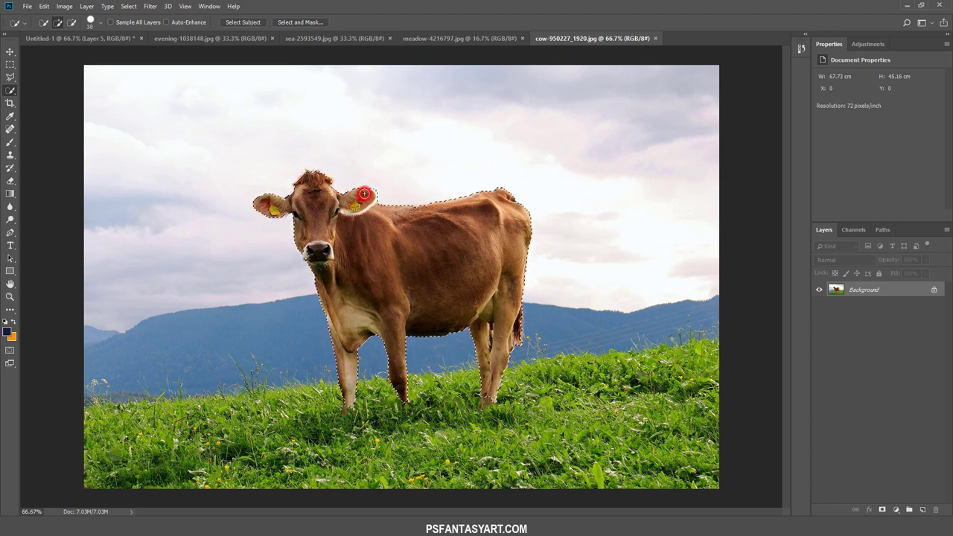
{"action": "left_click", "coordinate": [880, 510]}
- Bring the cow into the composite, flip it horizontally, and size it just right of the stream
{"action": "left_click", "coordinate": [10, 52]}
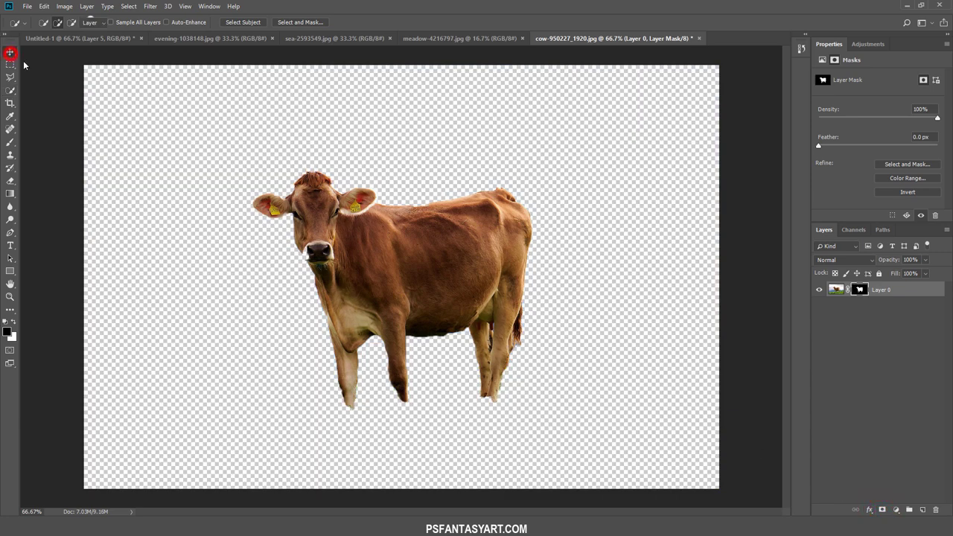
{"action": "mouse_move", "coordinate": [354, 227]}
{"action": "left_mouse_down"}
{"action": "mouse_move", "coordinate": [342, 220]}
{"action": "mouse_move", "coordinate": [499, 283]}
{"action": "left_mouse_up"}
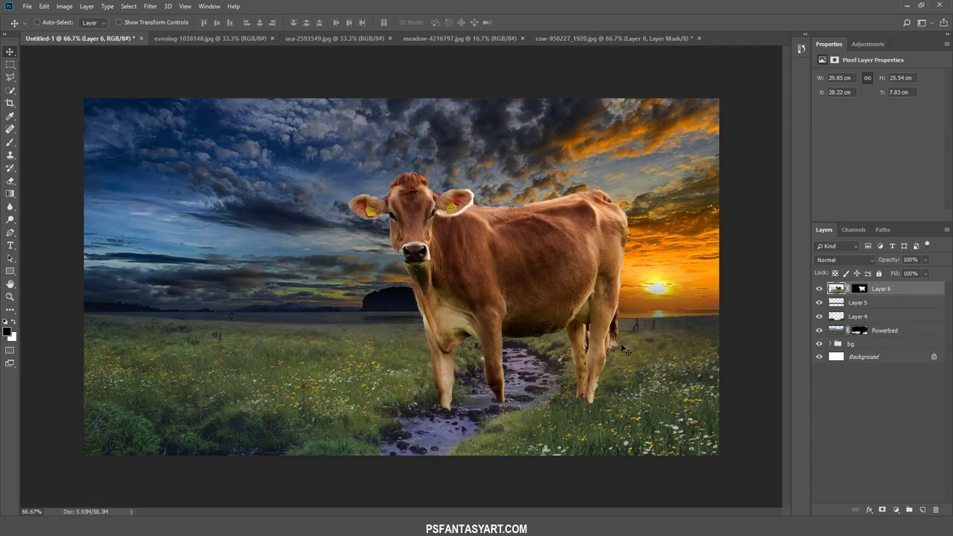
{"action": "key", "text": "ctrl+t"}
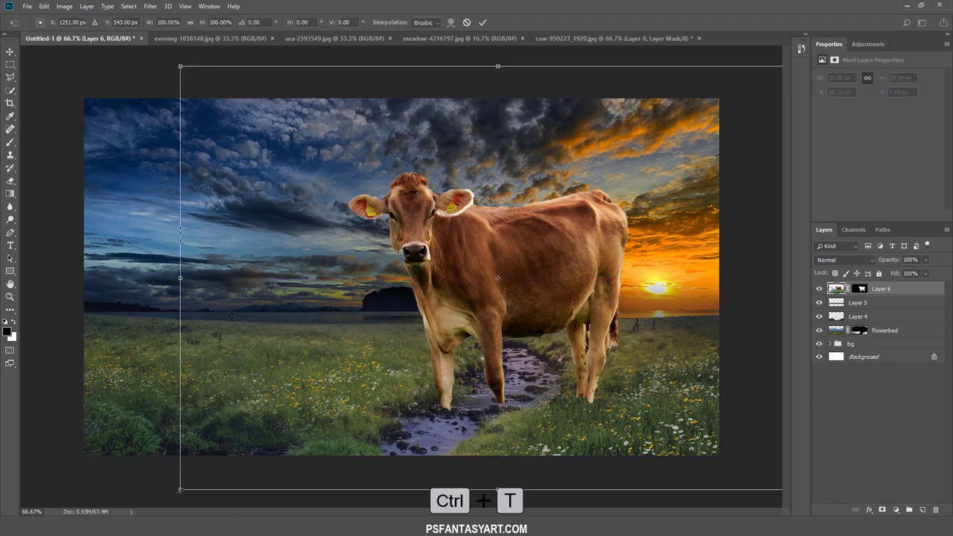
{"action": "left_click_drag", "start_coordinate": [180, 489], "coordinate": [473, 328]}
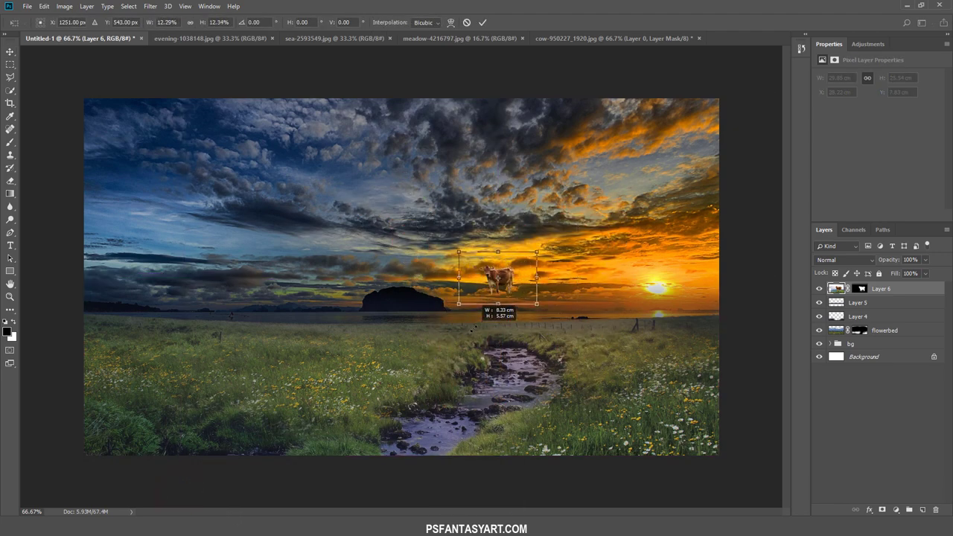
{"action": "right_click", "coordinate": [573, 298]}
{"action": "left_click", "coordinate": [606, 419]}
{"action": "mouse_move", "coordinate": [513, 284]}
{"action": "left_mouse_down"}
{"action": "mouse_move", "coordinate": [614, 334]}
{"action": "mouse_move", "coordinate": [604, 335]}
{"action": "left_mouse_up"}
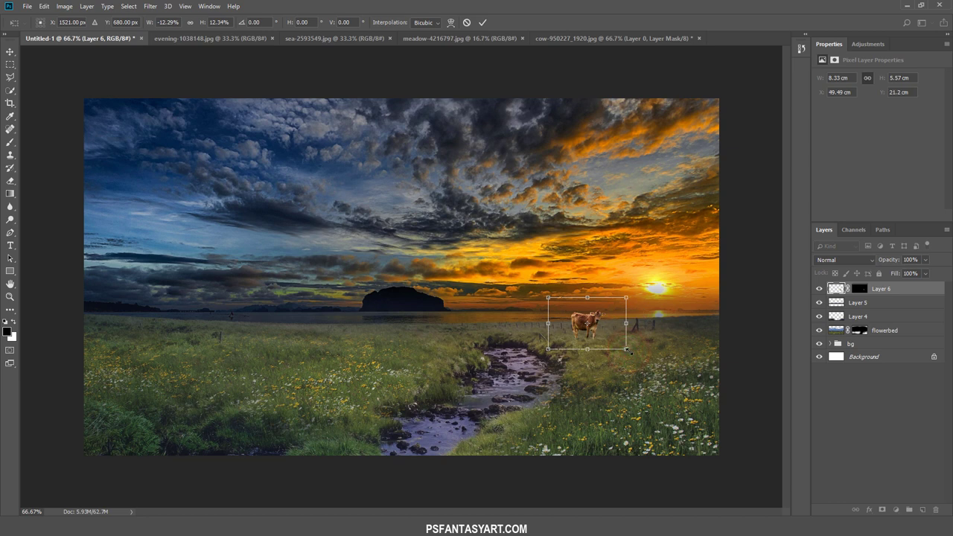
{"action": "left_click_drag", "start_coordinate": [628, 352], "coordinate": [631, 353]}
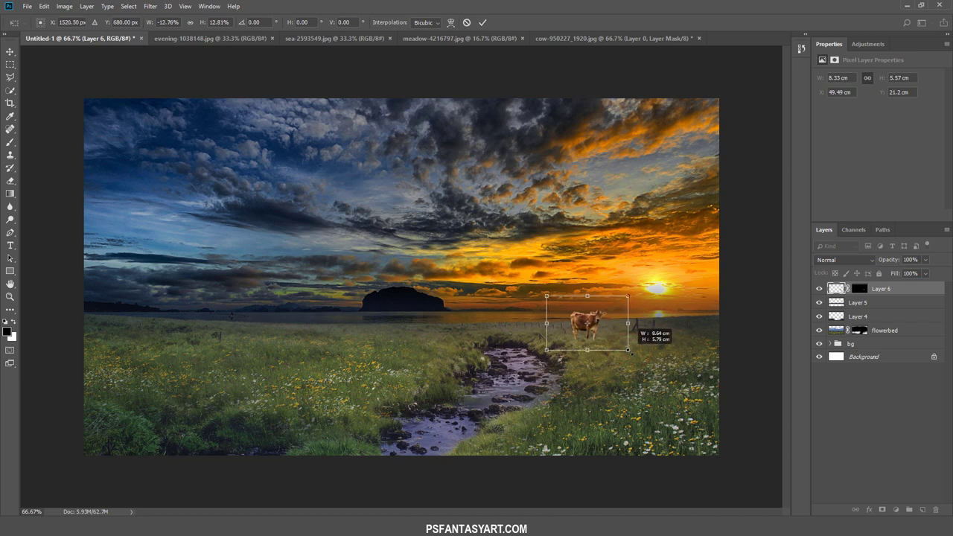
{"action": "left_click", "coordinate": [482, 23]}
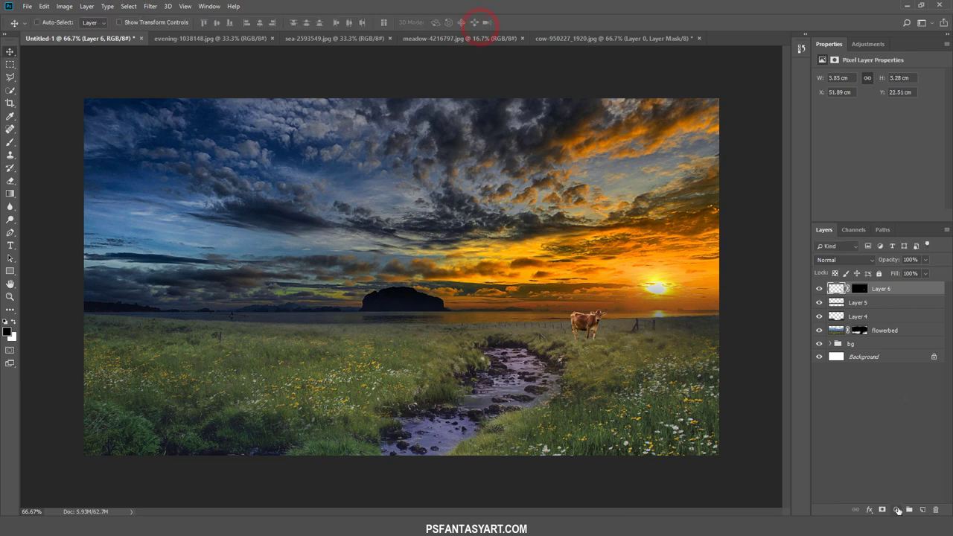
{"action": "left_click", "coordinate": [895, 510]}
- Add a Curves layer clipped to the cow, pulling highlights down and raising the black point
{"action": "left_click", "coordinate": [893, 380]}
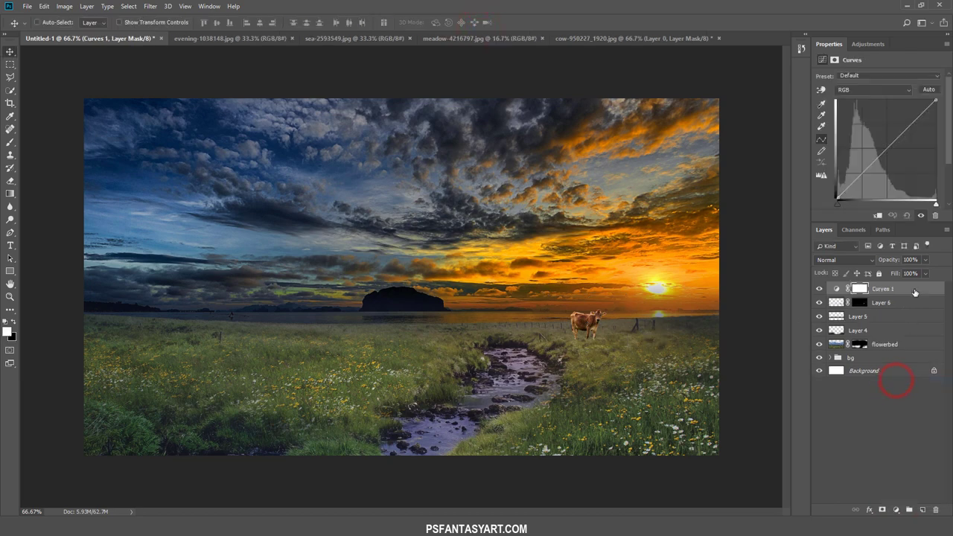
{"action": "right_click", "coordinate": [914, 289]}
{"action": "left_click", "coordinate": [820, 287]}
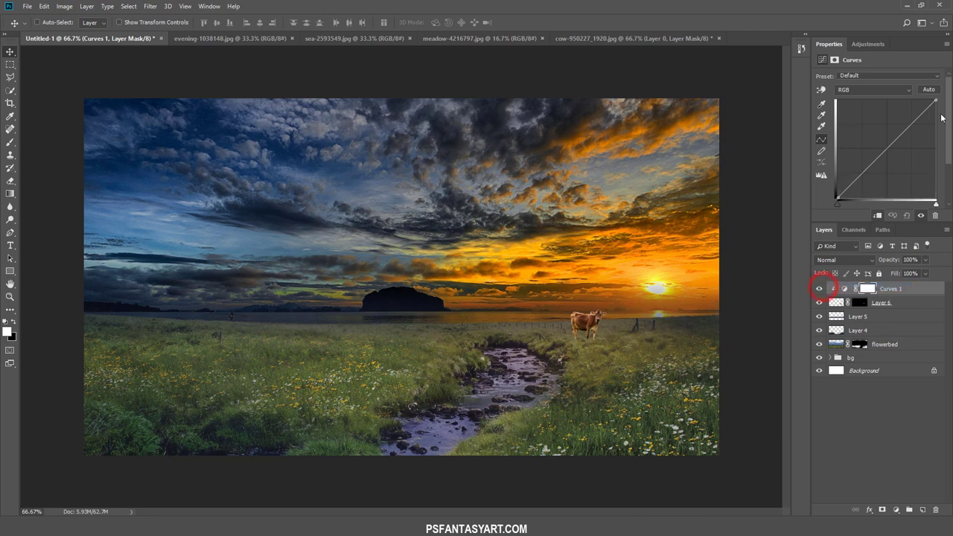
{"action": "left_click_drag", "start_coordinate": [936, 101], "coordinate": [935, 149]}
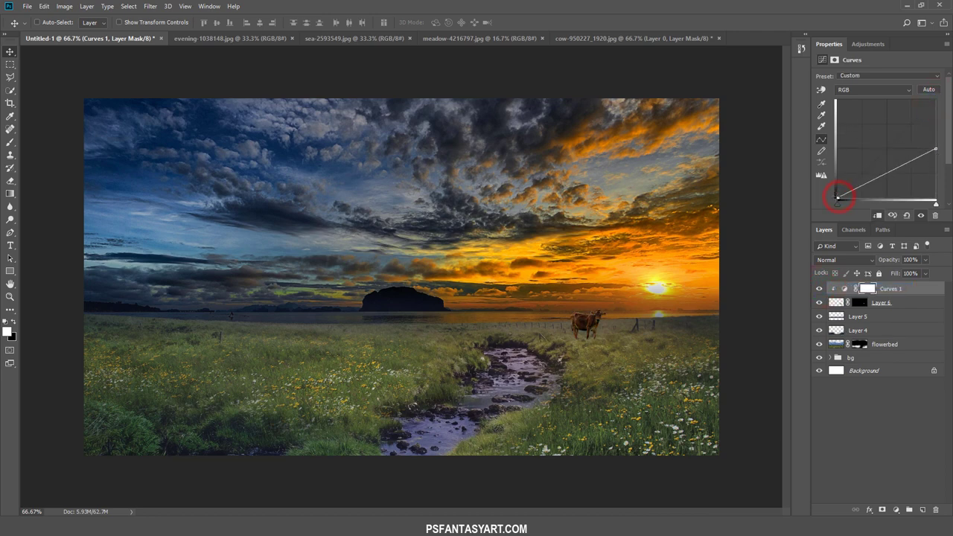
{"action": "left_click_drag", "start_coordinate": [838, 196], "coordinate": [837, 189]}
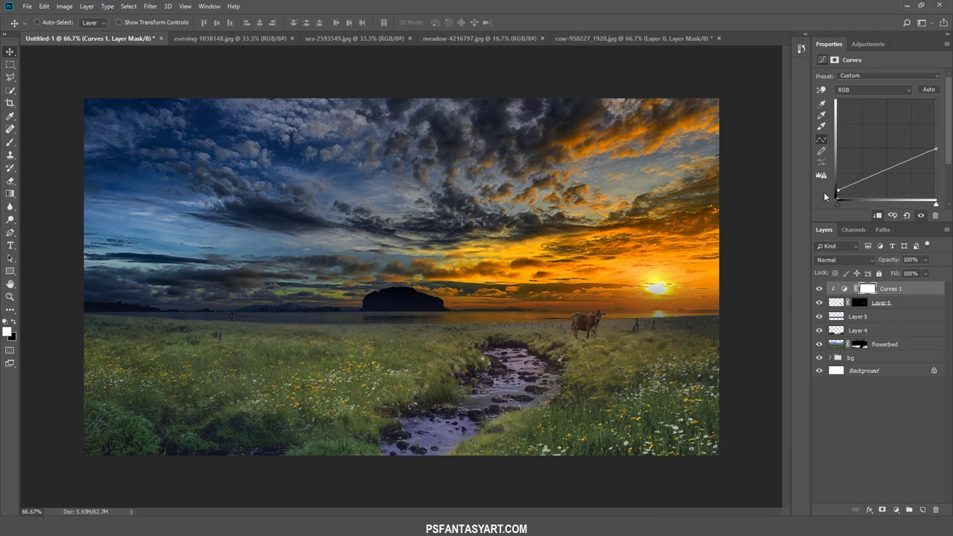
{"action": "left_click", "coordinate": [820, 288]}
{"action": "left_click", "coordinate": [819, 288]}
- Add an Inner Shadow effect to the cow layer
{"action": "left_click", "coordinate": [836, 303]}
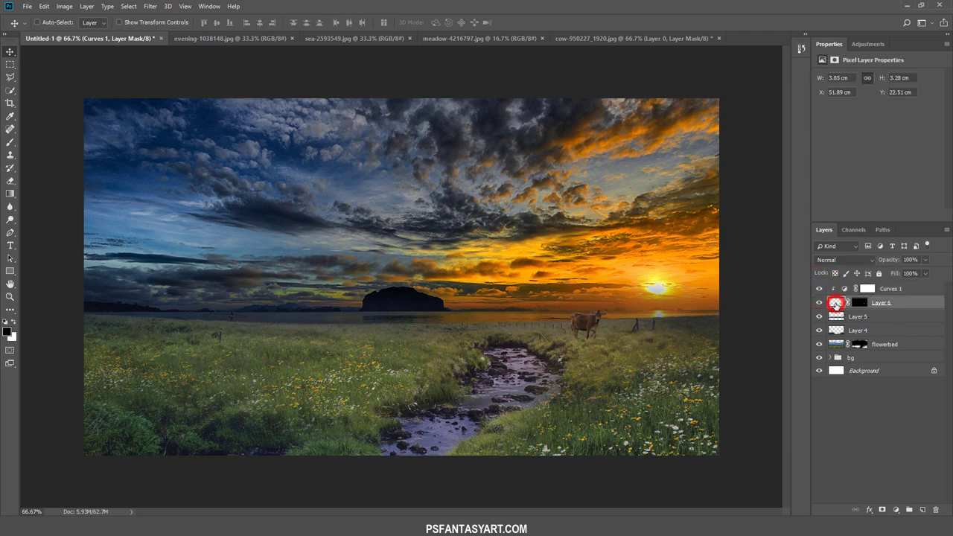
{"action": "double_click", "coordinate": [836, 303]}
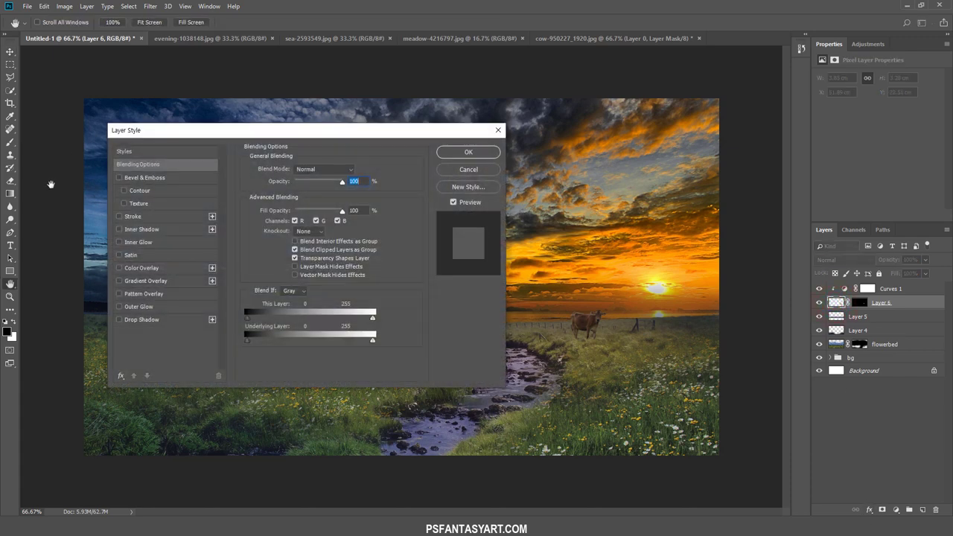
{"action": "left_click", "coordinate": [490, 170]}
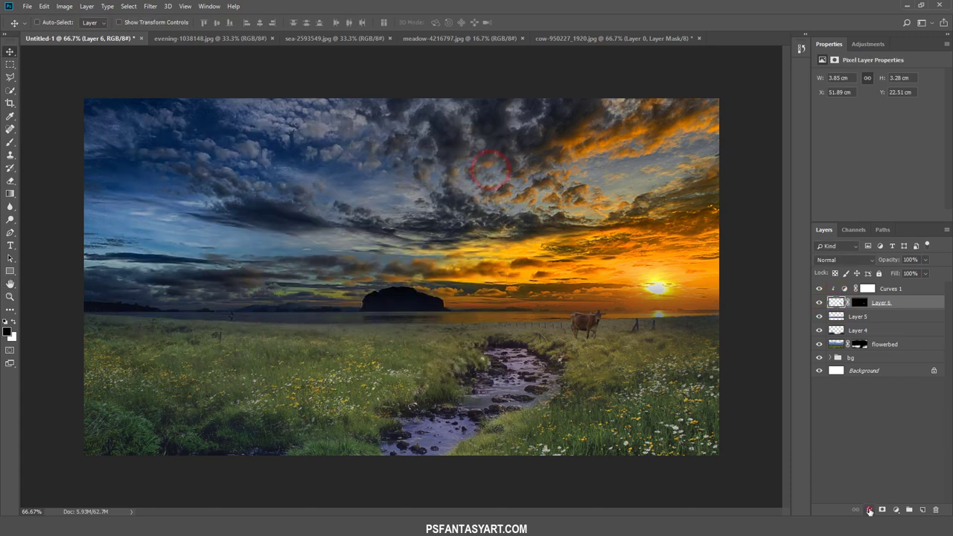
{"action": "left_click", "coordinate": [868, 510]}
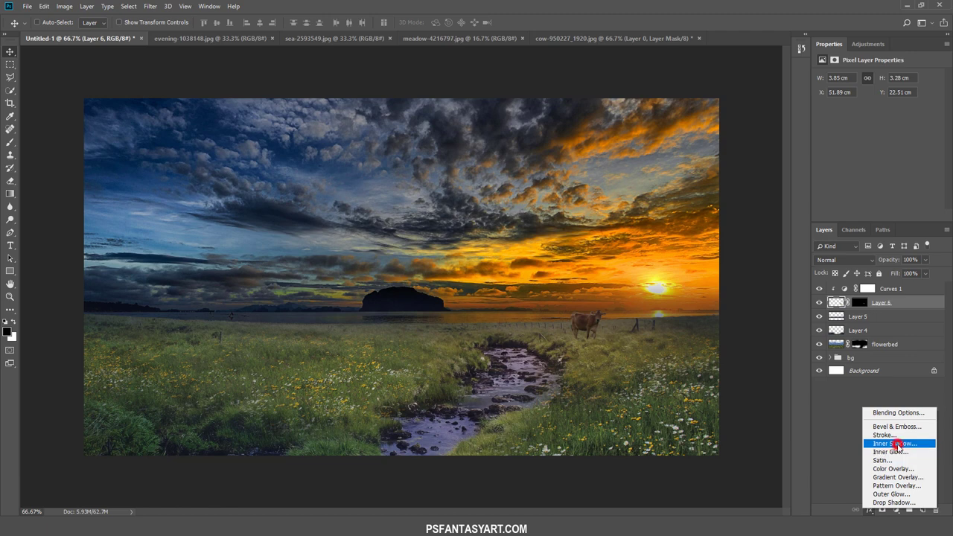
{"action": "left_click", "coordinate": [893, 443]}
{"action": "left_click_drag", "start_coordinate": [251, 132], "coordinate": [225, 128]}
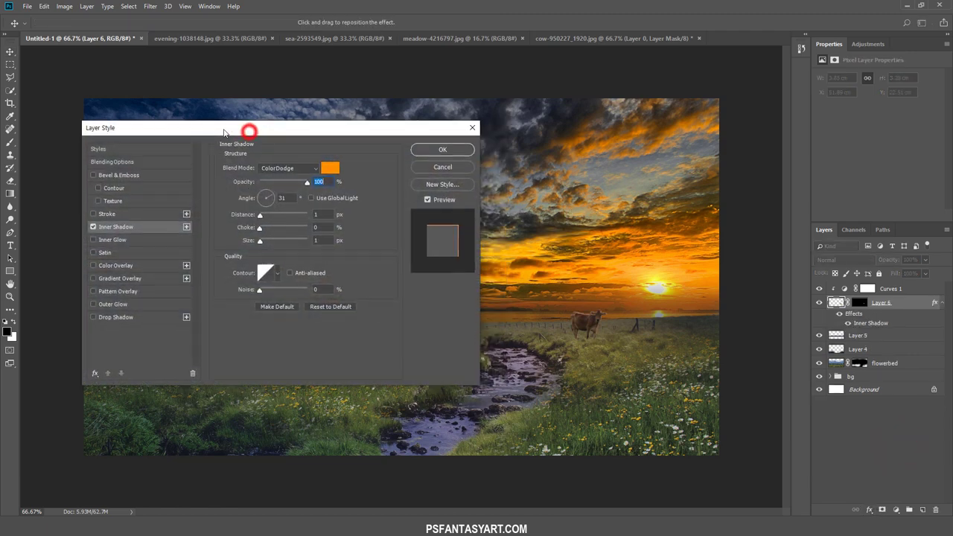
- Set the inner shadow to colour ffae00 with Color Dodge blending and apply it
{"action": "left_click", "coordinate": [328, 168]}
{"action": "mouse_move", "coordinate": [496, 163]}
{"action": "left_mouse_down"}
{"action": "mouse_move", "coordinate": [390, 236]}
{"action": "mouse_move", "coordinate": [351, 236]}
{"action": "left_mouse_up"}
{"action": "type", "text": "ffae00"}
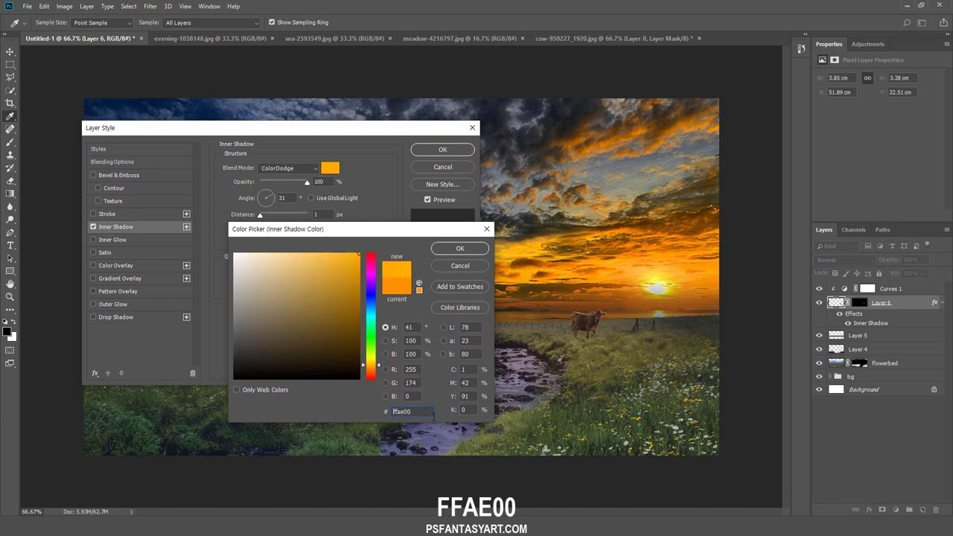
{"action": "left_click", "coordinate": [449, 254]}
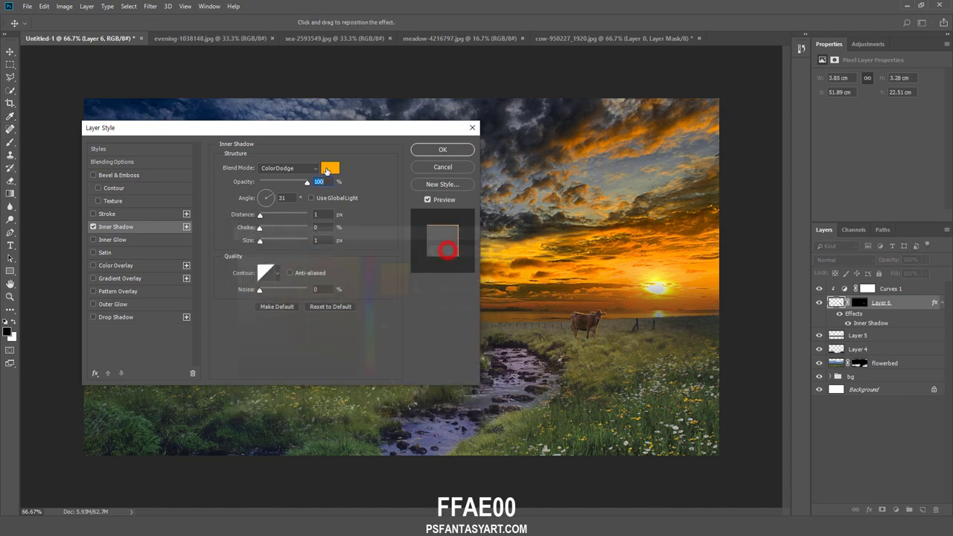
{"action": "left_click", "coordinate": [298, 168]}
{"action": "left_click", "coordinate": [282, 272]}
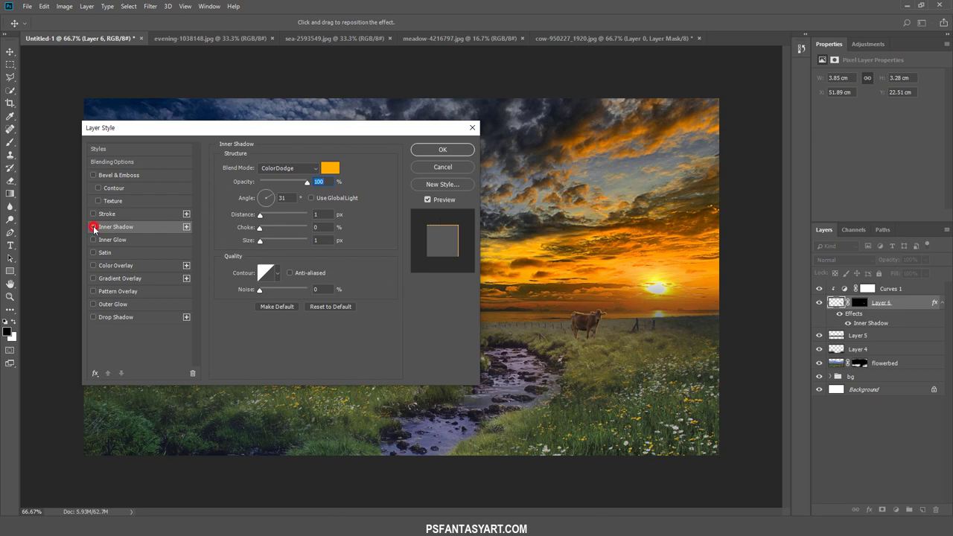
{"action": "left_click", "coordinate": [445, 148]}
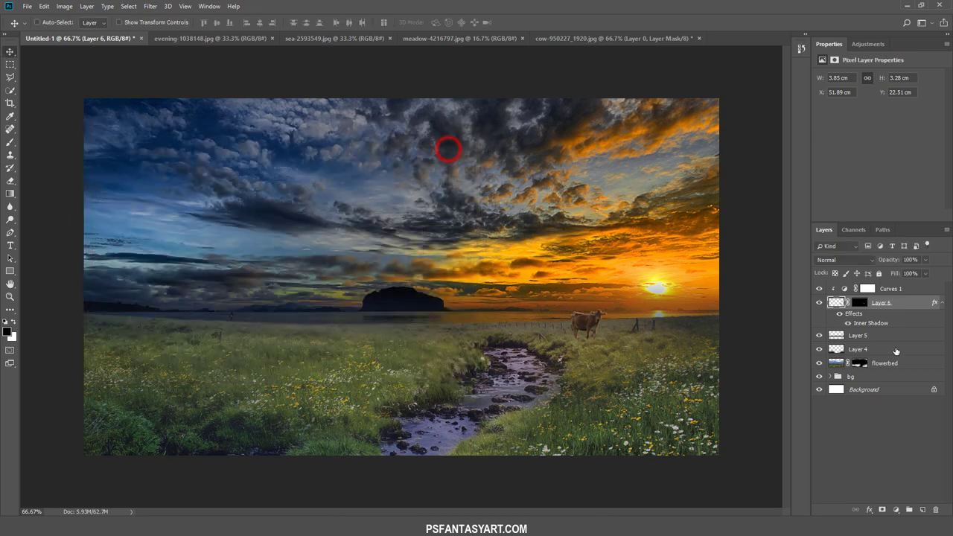
- Convert the cow's inner shadow effect into its own separate layer
{"action": "right_click", "coordinate": [935, 304]}
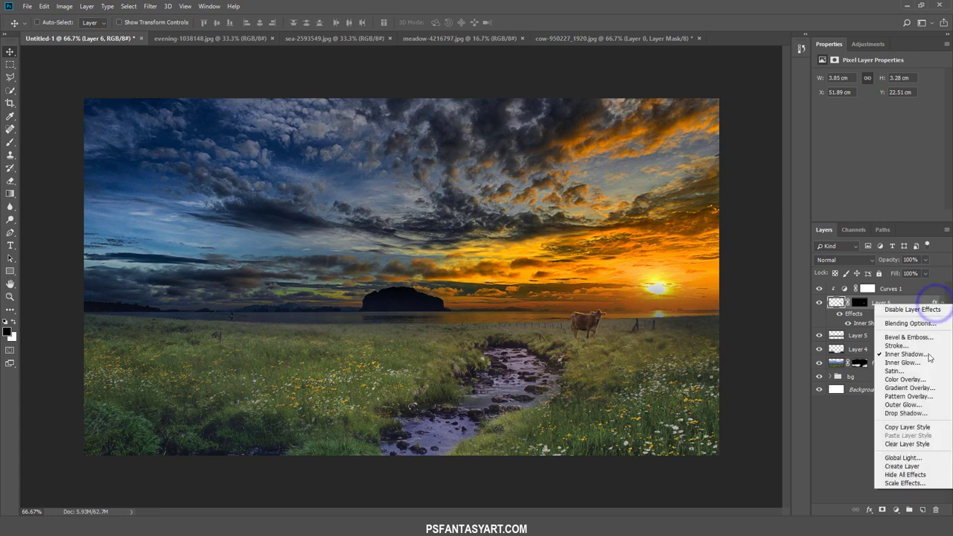
{"action": "left_click", "coordinate": [906, 467]}
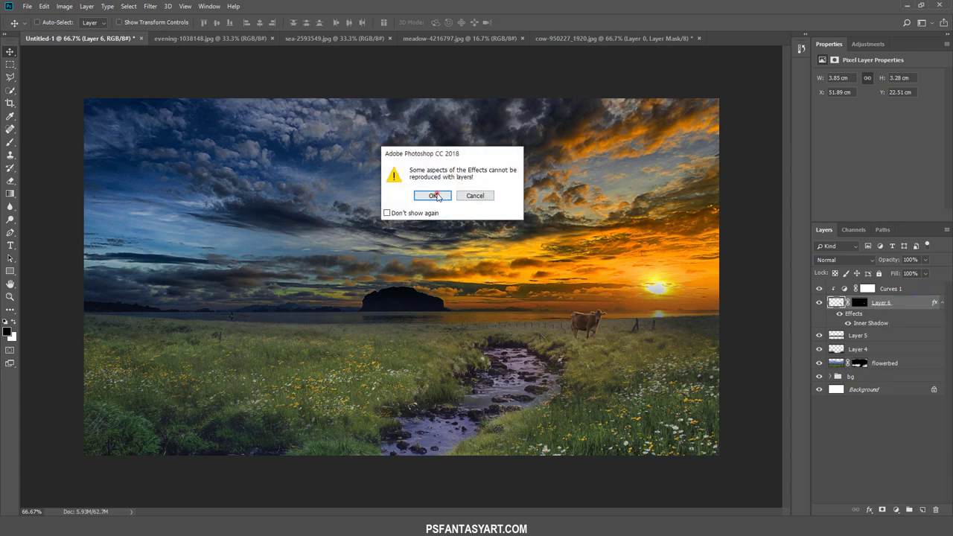
{"action": "left_click", "coordinate": [433, 196]}
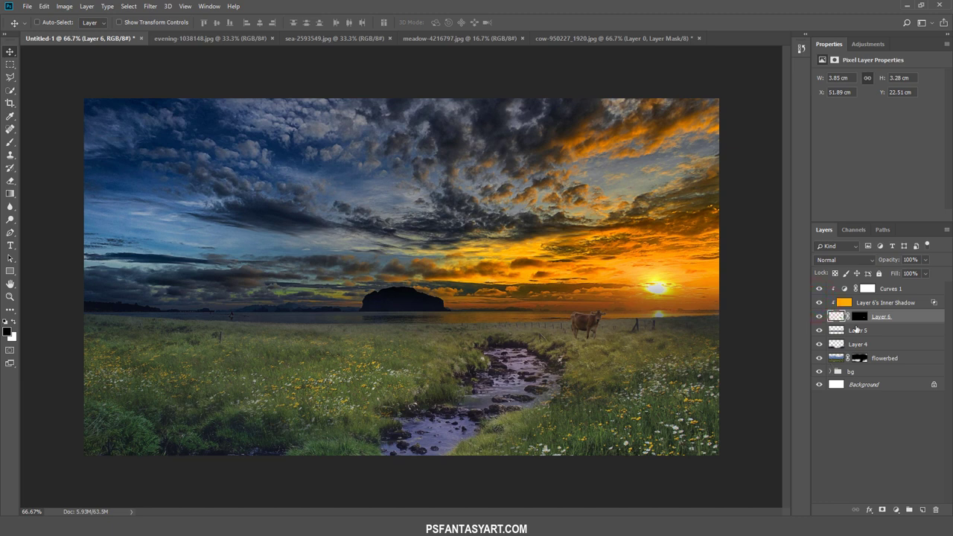
- Add a new layer clipped to the cow, zoom in on the cow, and pick a black brush
{"action": "left_click", "coordinate": [921, 510]}
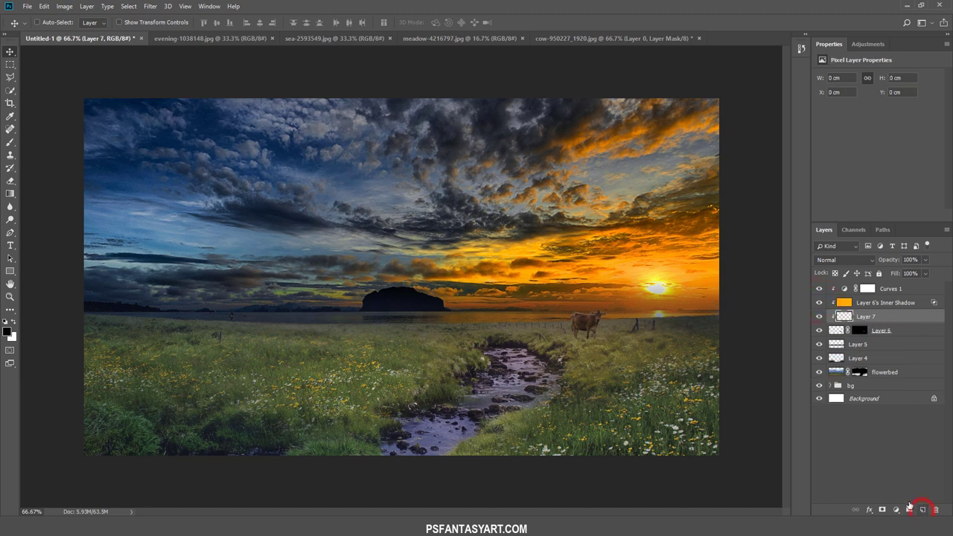
{"action": "left_click", "coordinate": [10, 296]}
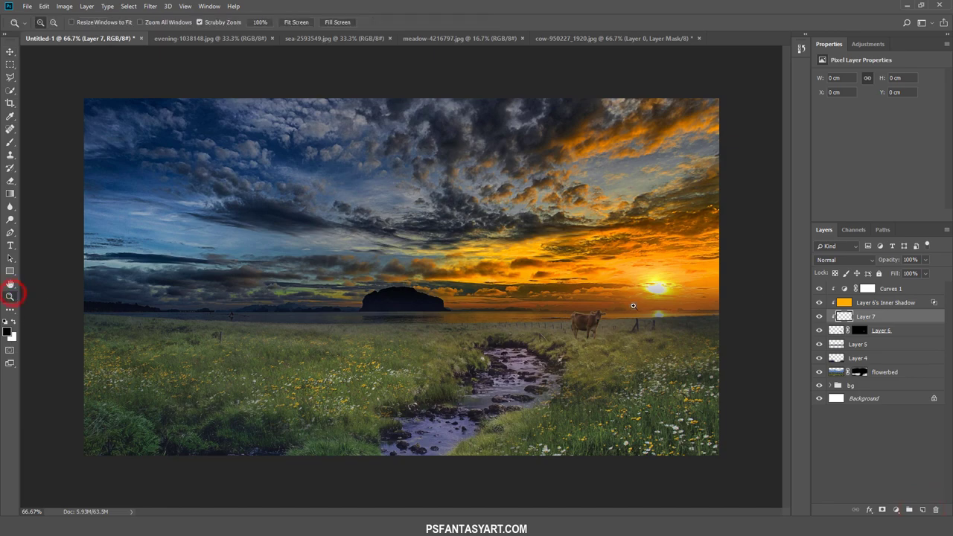
{"action": "left_click", "coordinate": [590, 336]}
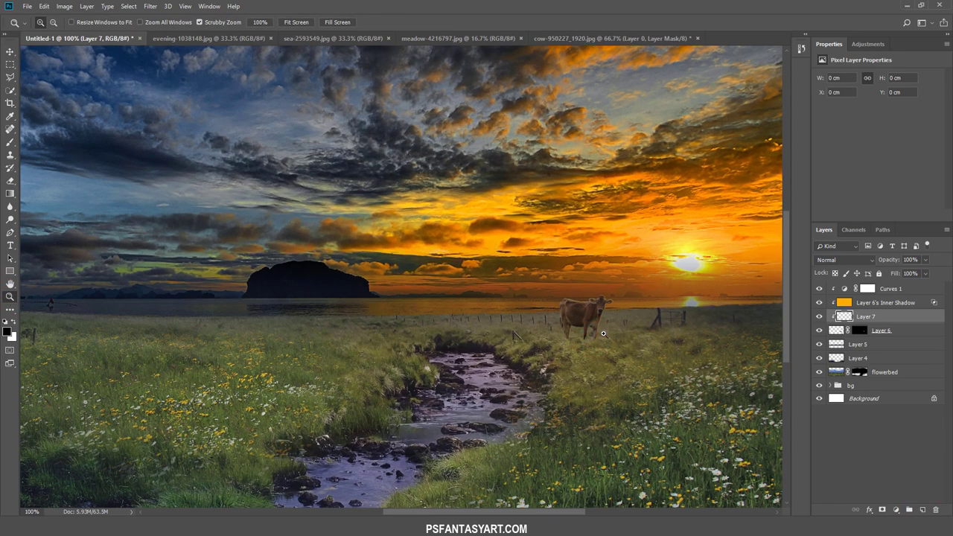
{"action": "left_click", "coordinate": [603, 333]}
{"action": "left_click", "coordinate": [10, 143]}
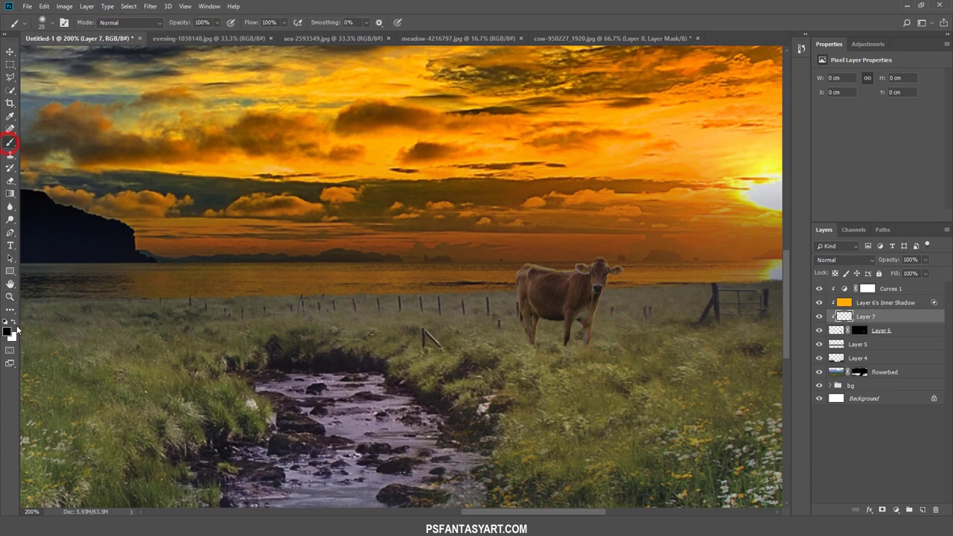
{"action": "left_click", "coordinate": [9, 331]}
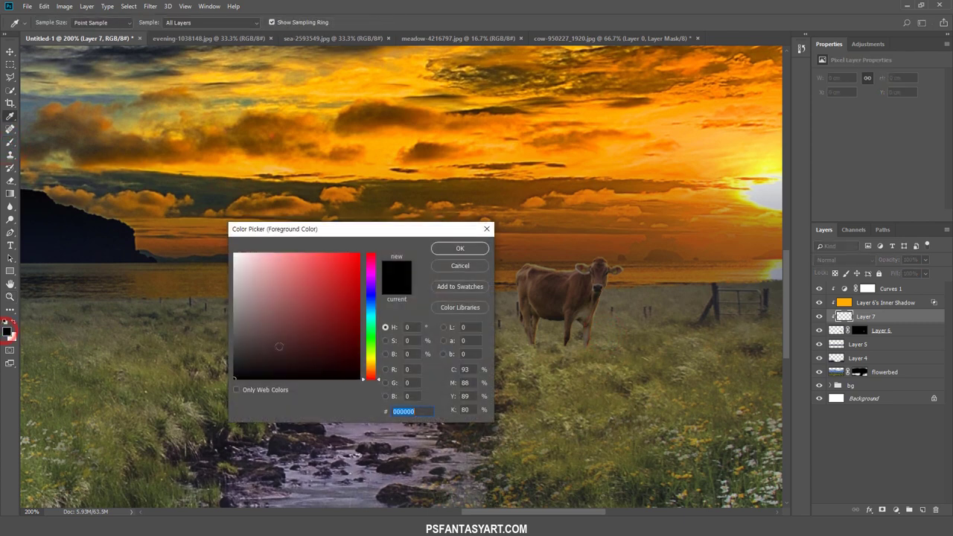
{"action": "left_click", "coordinate": [447, 251]}
- Paint 22% black shading on the cow's chest, belly and back, then add a layer above Curves 1
{"action": "left_click_drag", "start_coordinate": [217, 22], "coordinate": [181, 37]}
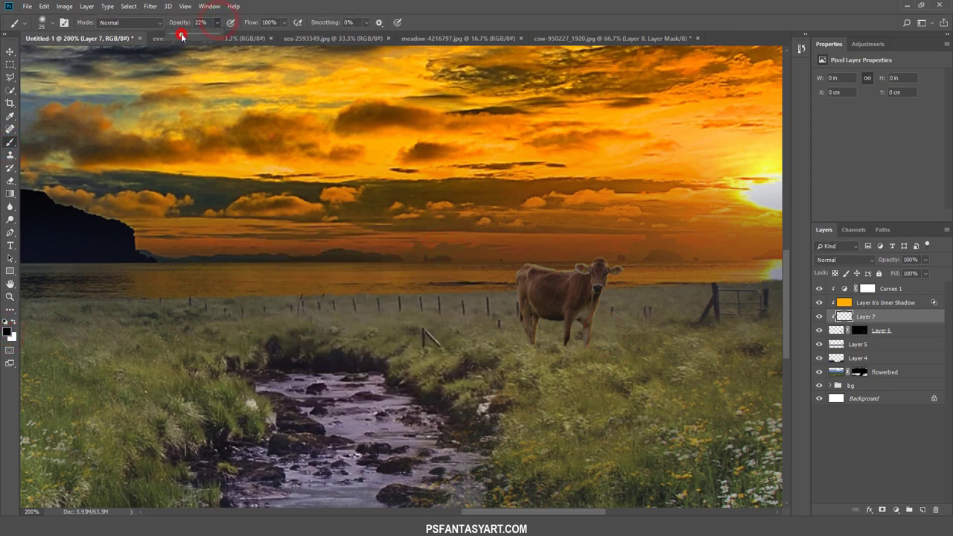
{"action": "left_click", "coordinate": [284, 21]}
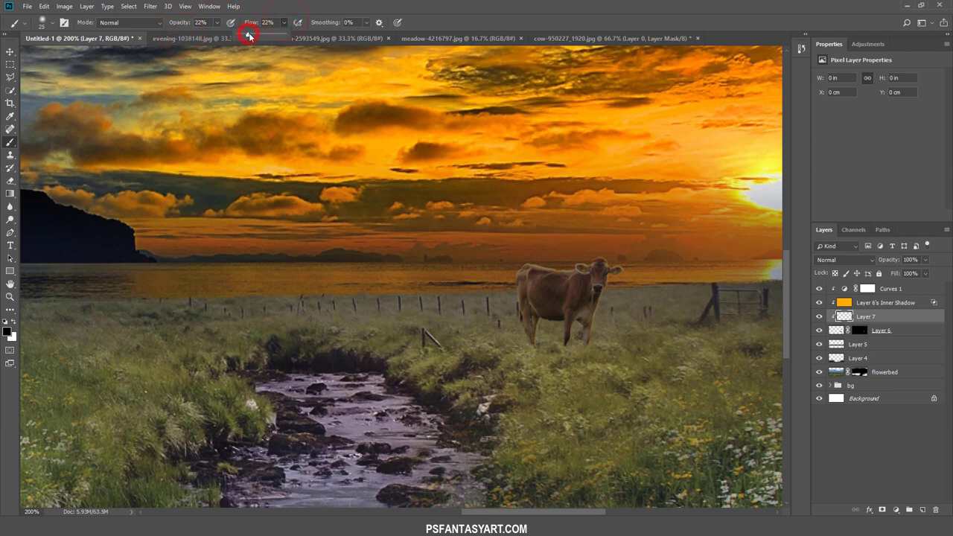
{"action": "mouse_move", "coordinate": [577, 344]}
{"action": "left_mouse_down"}
{"action": "mouse_move", "coordinate": [586, 299]}
{"action": "mouse_move", "coordinate": [572, 326]}
{"action": "left_mouse_up"}
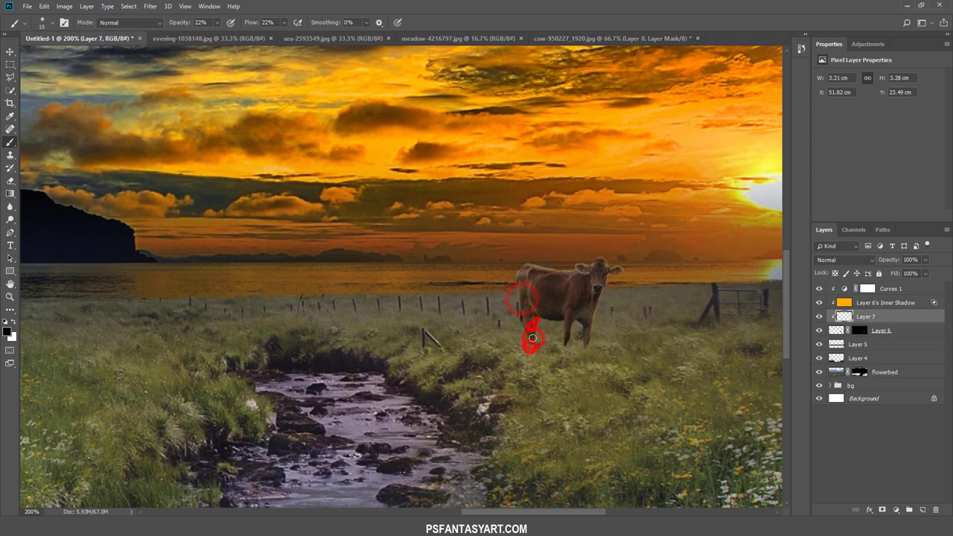
{"action": "key", "text": "bracketright"}
{"action": "key", "text": "bracketright"}
{"action": "left_click", "coordinate": [563, 318]}
{"action": "left_click", "coordinate": [520, 272]}
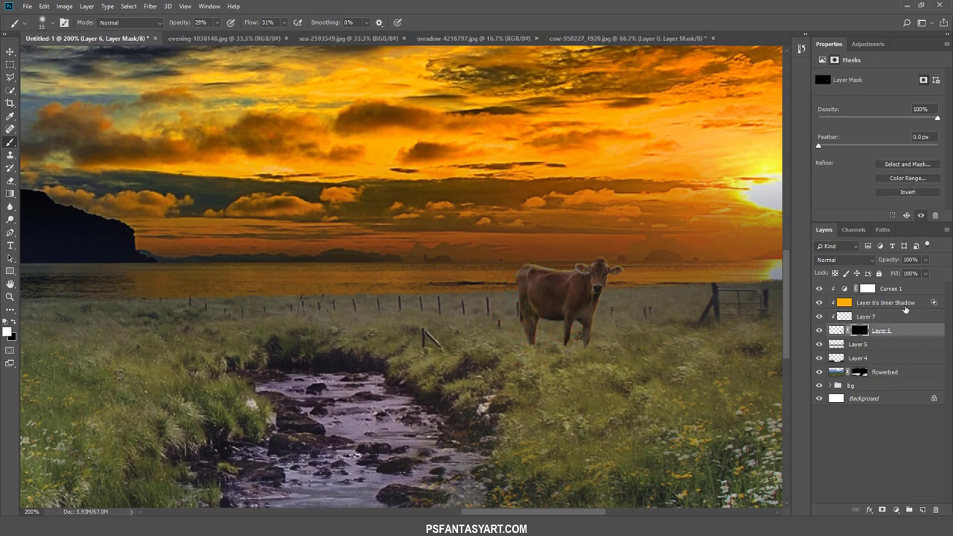
{"action": "left_click", "coordinate": [901, 290]}
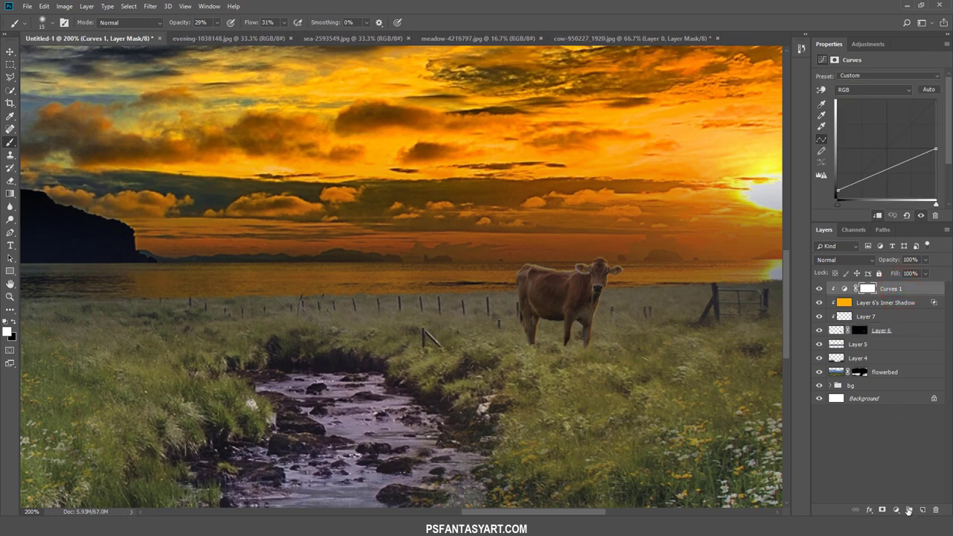
{"action": "left_click", "coordinate": [921, 510]}
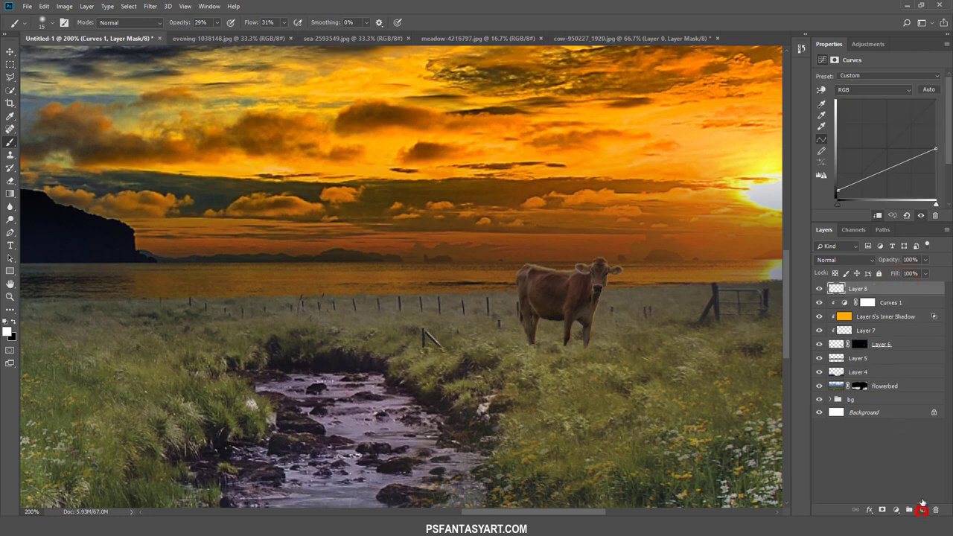
- Clip the new layer to the cow and set the foreground colour to orange #FFBD2F
{"action": "right_click", "coordinate": [904, 289]}
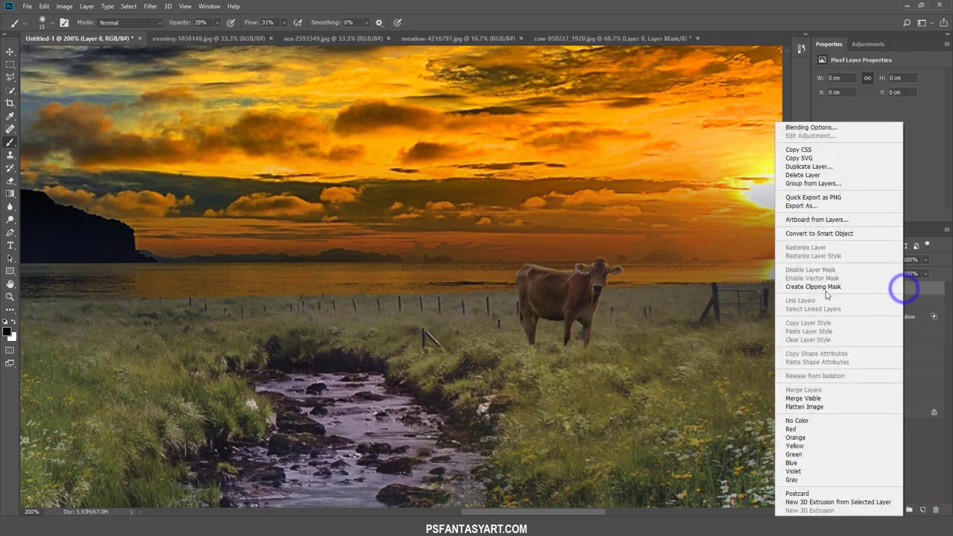
{"action": "left_click", "coordinate": [824, 286]}
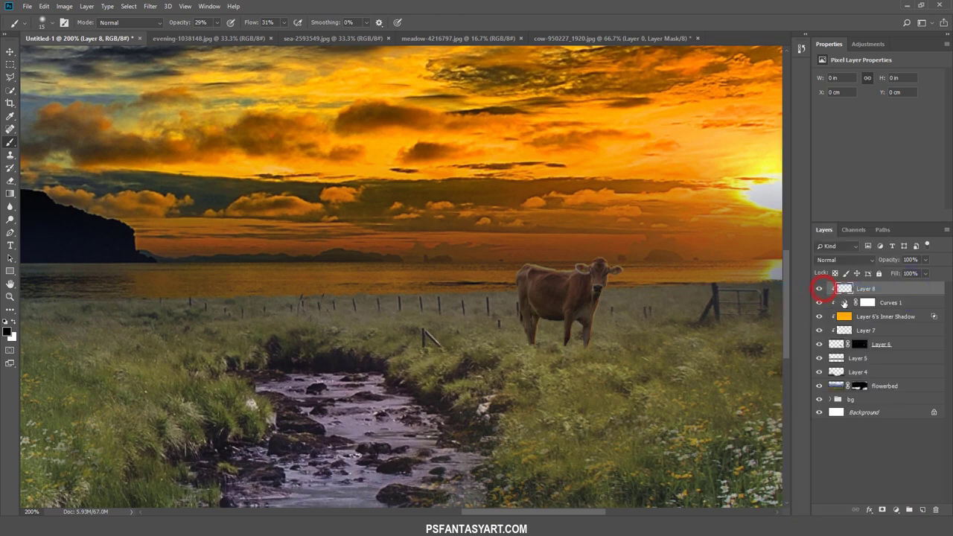
{"action": "left_click", "coordinate": [7, 332]}
{"action": "type", "text": "ff"}
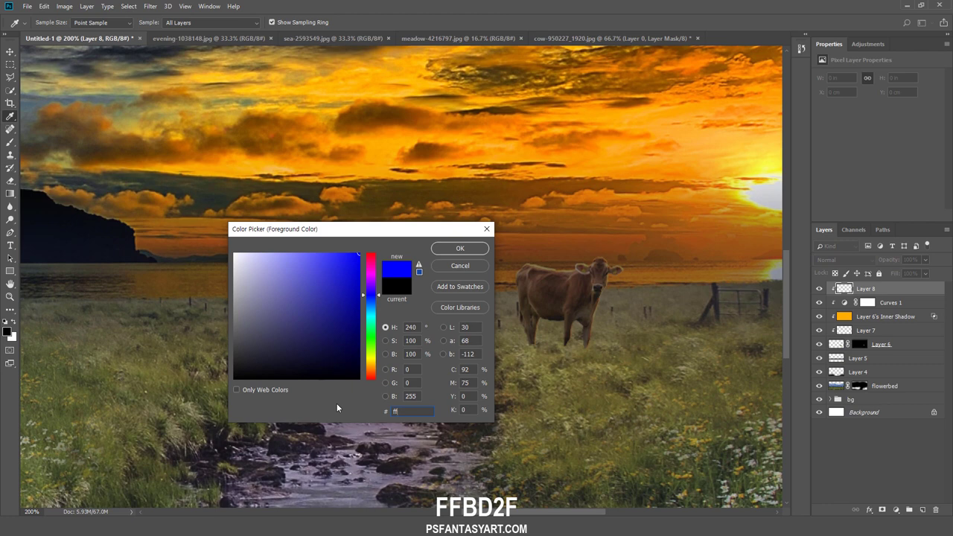
{"action": "type", "text": "bd"}
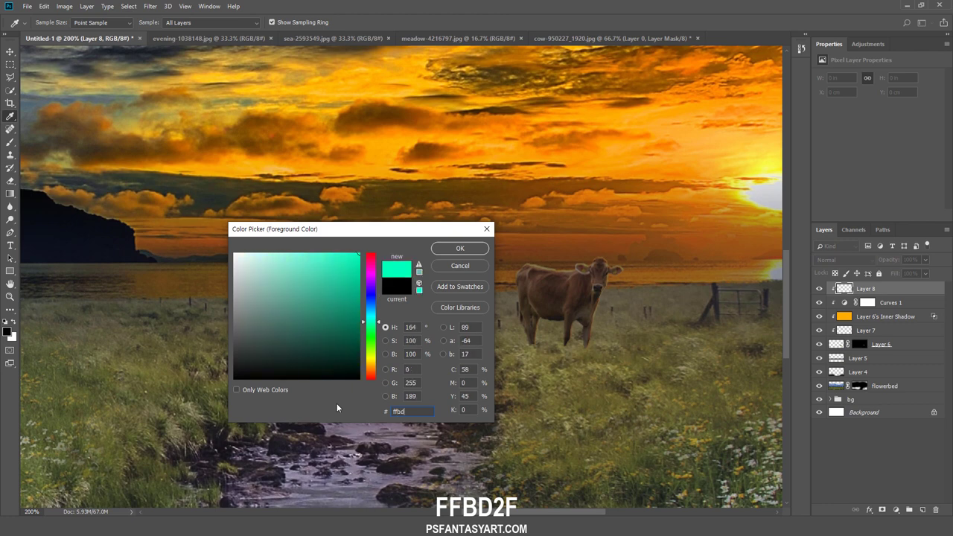
{"action": "type", "text": "2f"}
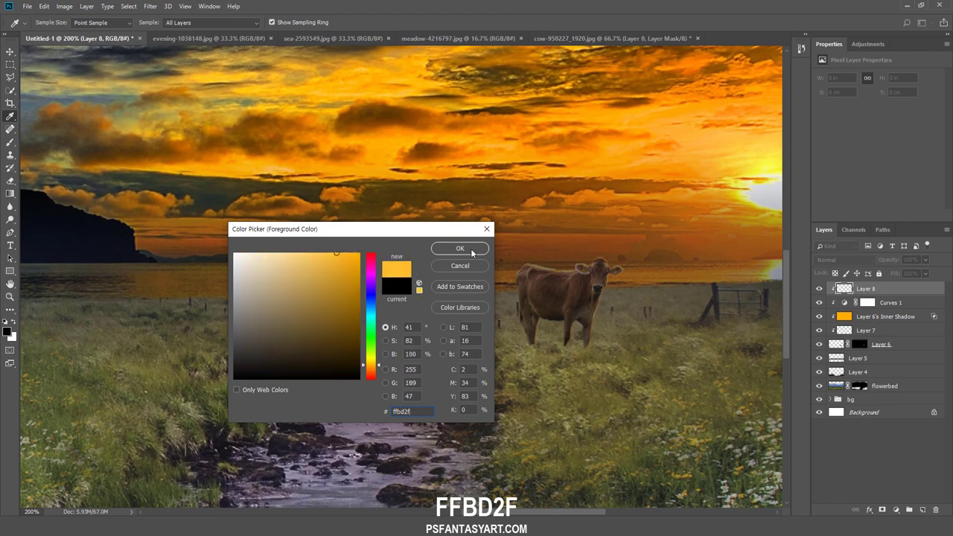
{"action": "left_click", "coordinate": [459, 249]}
- Paint orange light at 100% opacity and flow on the cow's head, ear and right side
{"action": "key", "text": "b"}
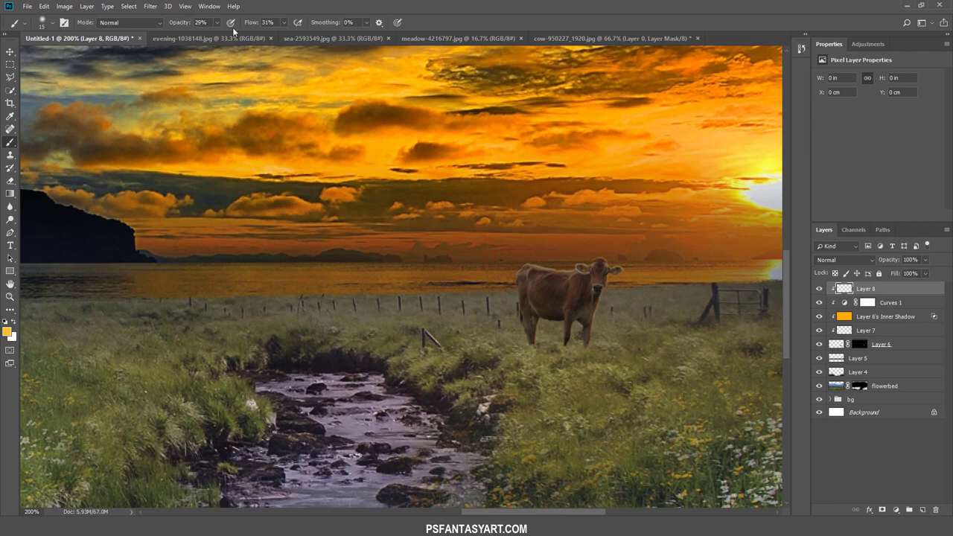
{"action": "left_click", "coordinate": [218, 23]}
{"action": "left_click", "coordinate": [282, 23]}
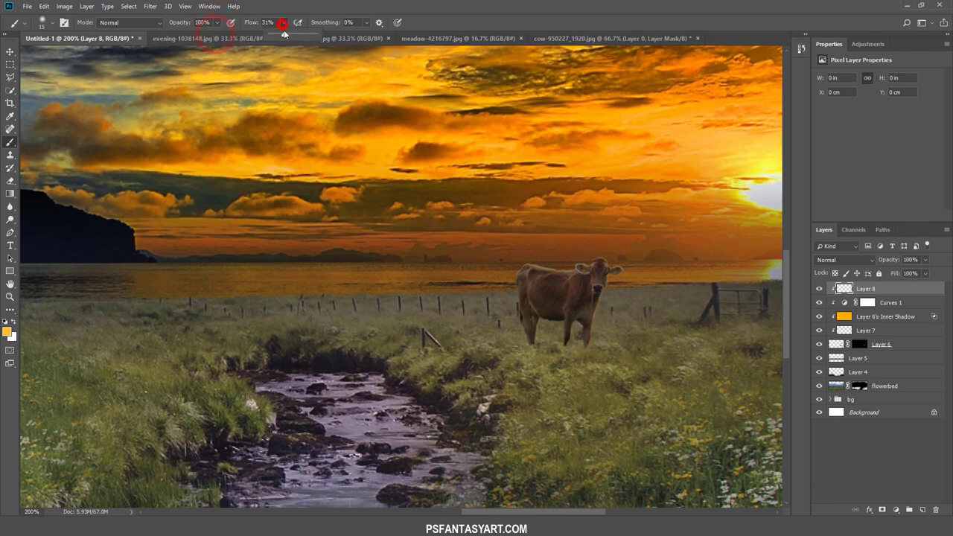
{"action": "key", "text": "bracketright"}
{"action": "key", "text": "bracketright"}
{"action": "left_click", "coordinate": [611, 273]}
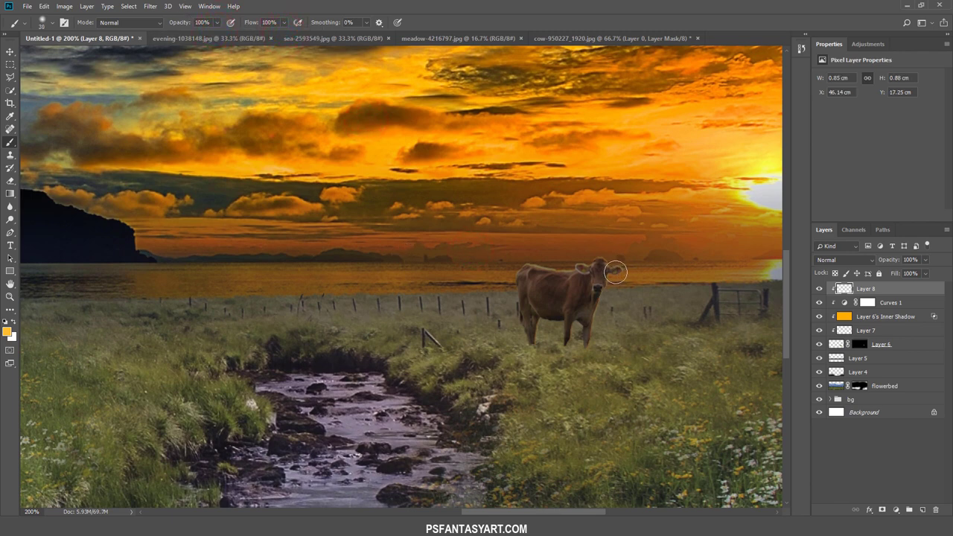
{"action": "key", "text": "bracketright"}
{"action": "left_click_drag", "start_coordinate": [620, 257], "coordinate": [615, 324]}
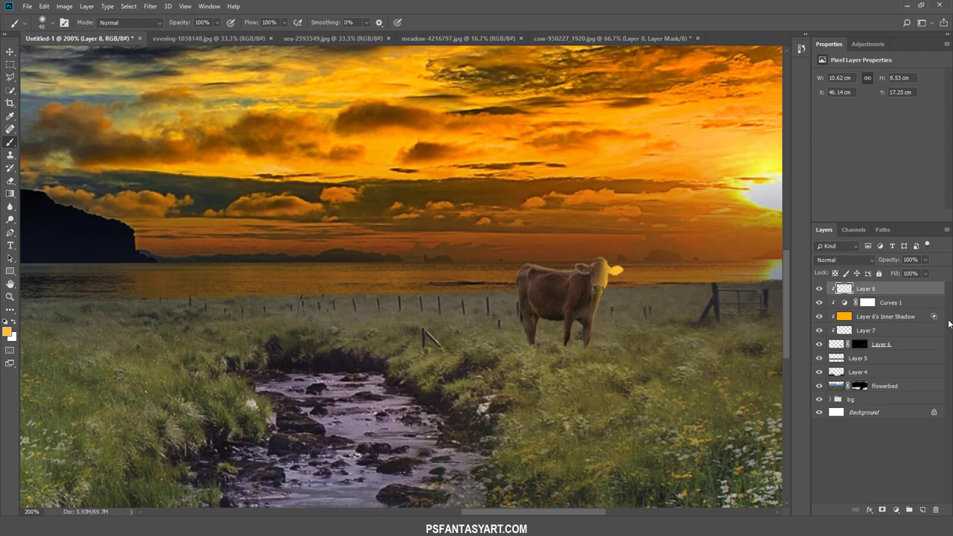
- Set the orange light layer to Soft Light, compare the effect, and add an empty layer above
{"action": "left_click", "coordinate": [854, 265]}
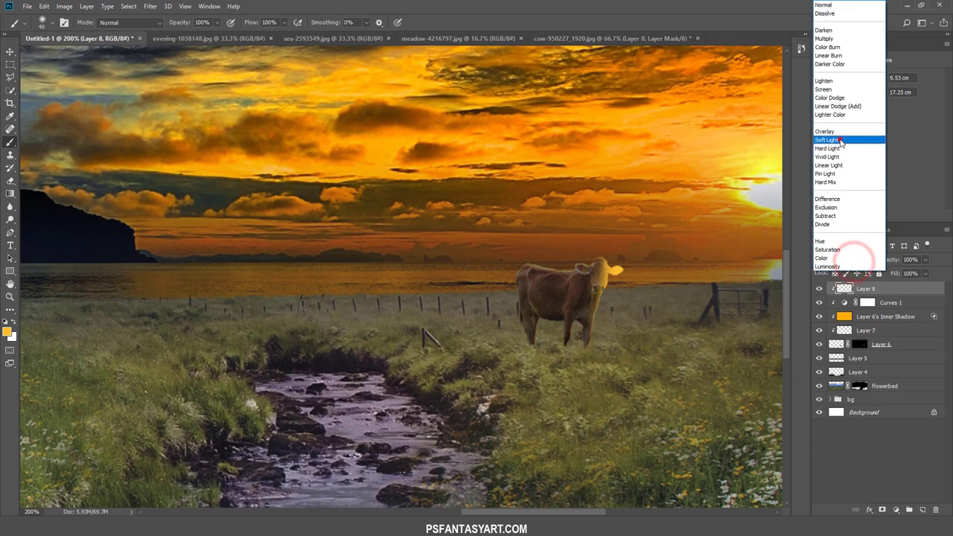
{"action": "left_click", "coordinate": [839, 141]}
{"action": "left_click", "coordinate": [818, 289]}
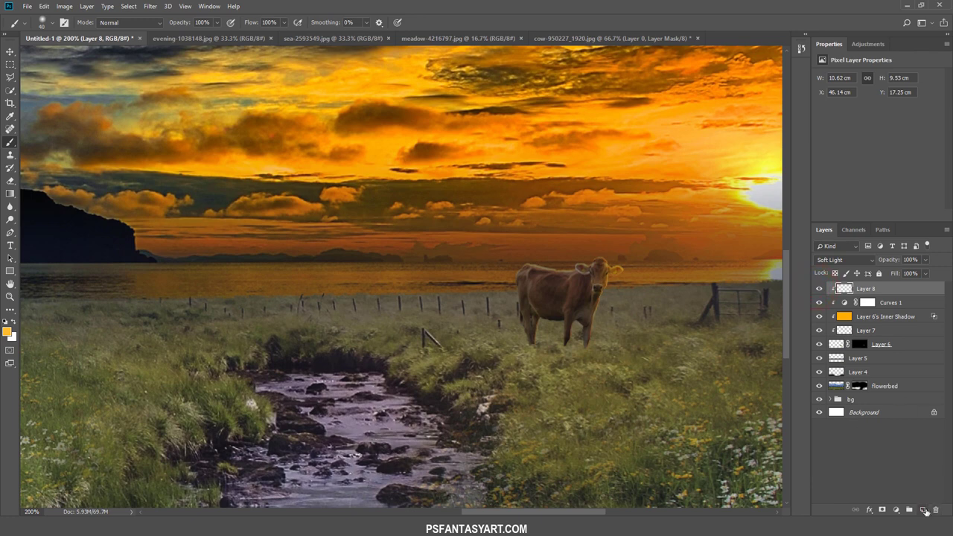
{"action": "left_click", "coordinate": [924, 510]}
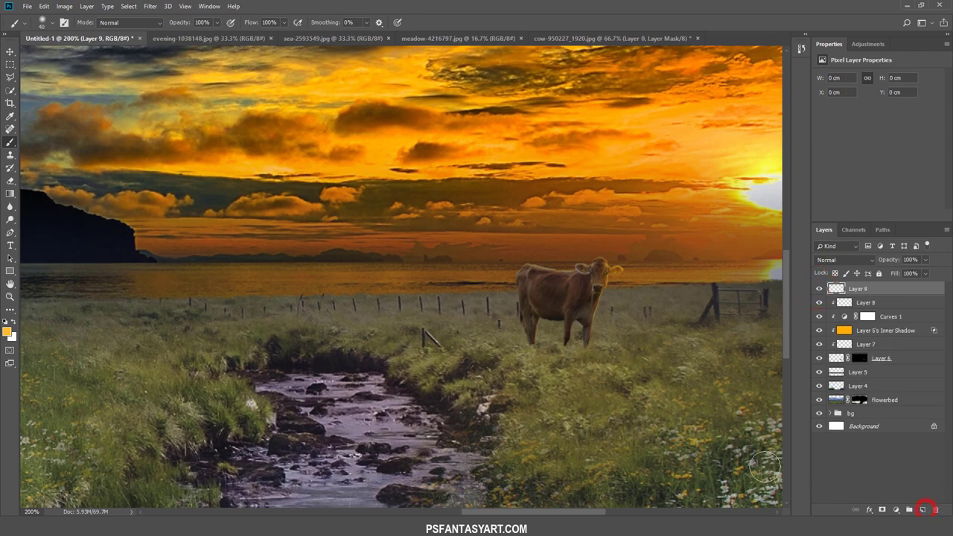
- Paint a soft black shadow at about 21% opacity around the cow's feet on Layer 9
{"action": "left_click", "coordinate": [7, 333]}
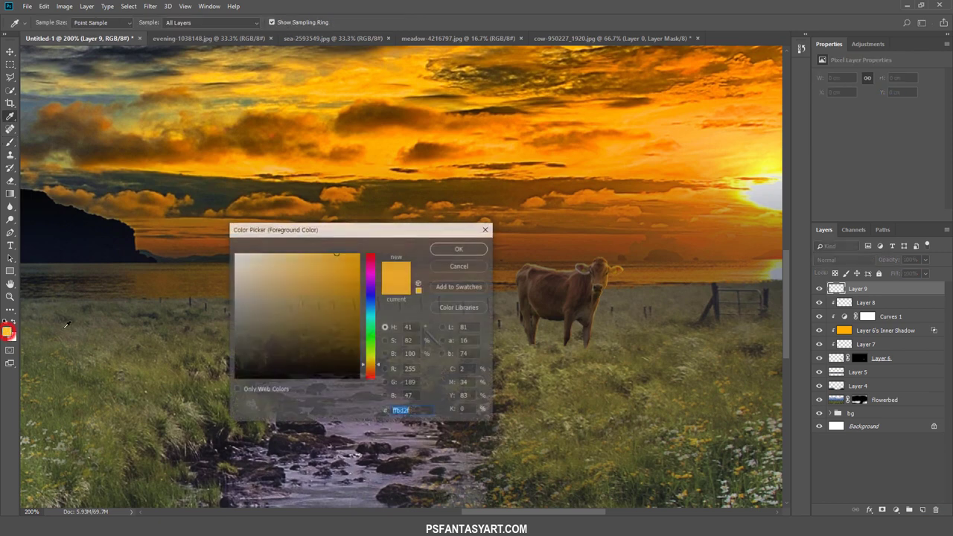
{"action": "left_click_drag", "start_coordinate": [255, 356], "coordinate": [233, 378]}
{"action": "left_click", "coordinate": [450, 253]}
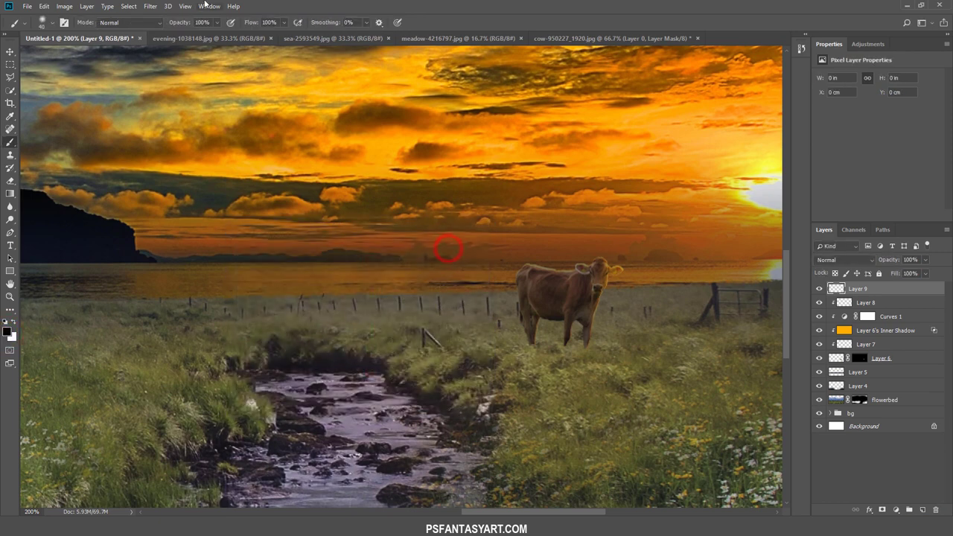
{"action": "key", "text": "b"}
{"action": "left_click", "coordinate": [217, 22]}
{"action": "left_click_drag", "start_coordinate": [210, 38], "coordinate": [184, 38]}
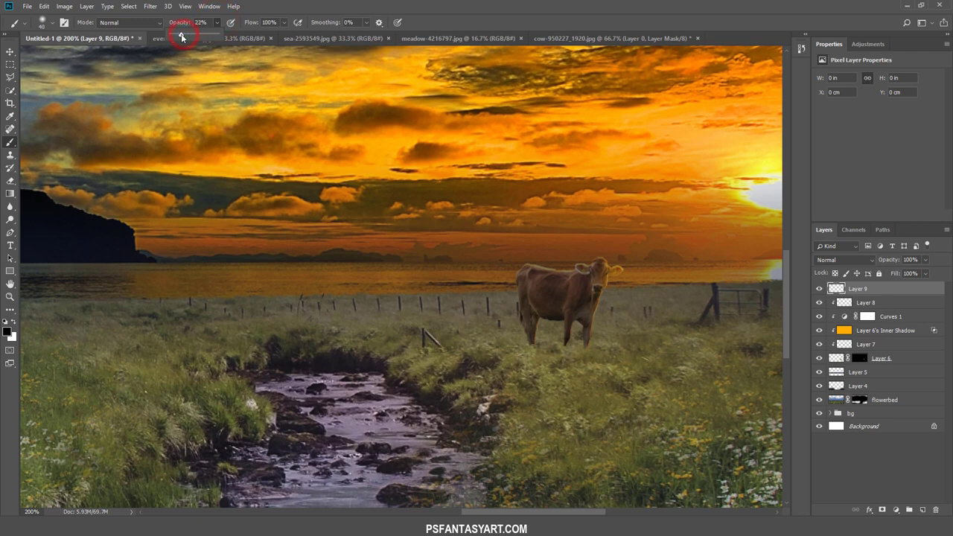
{"action": "left_click", "coordinate": [283, 22]}
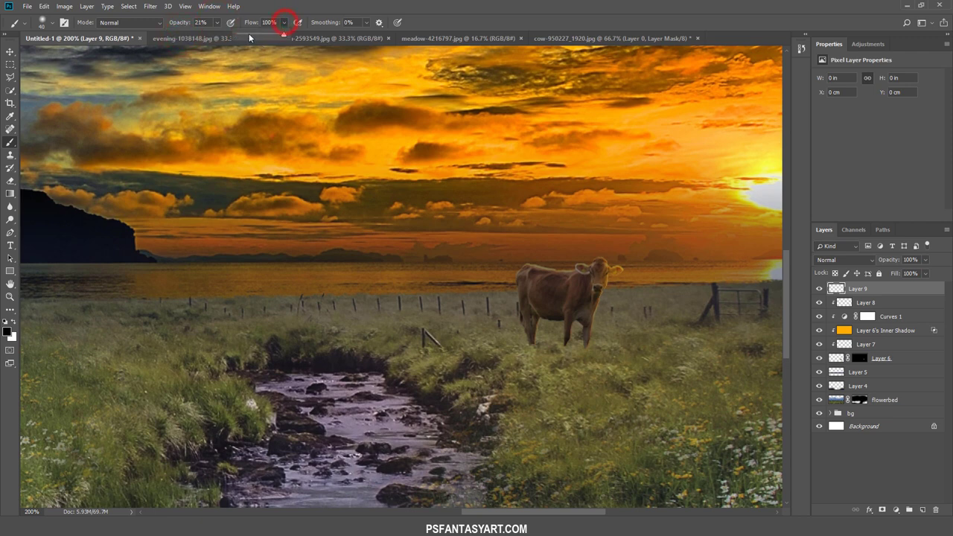
{"action": "key", "text": "bracketleft"}
{"action": "key", "text": "bracketleft"}
{"action": "key", "text": "bracketleft"}
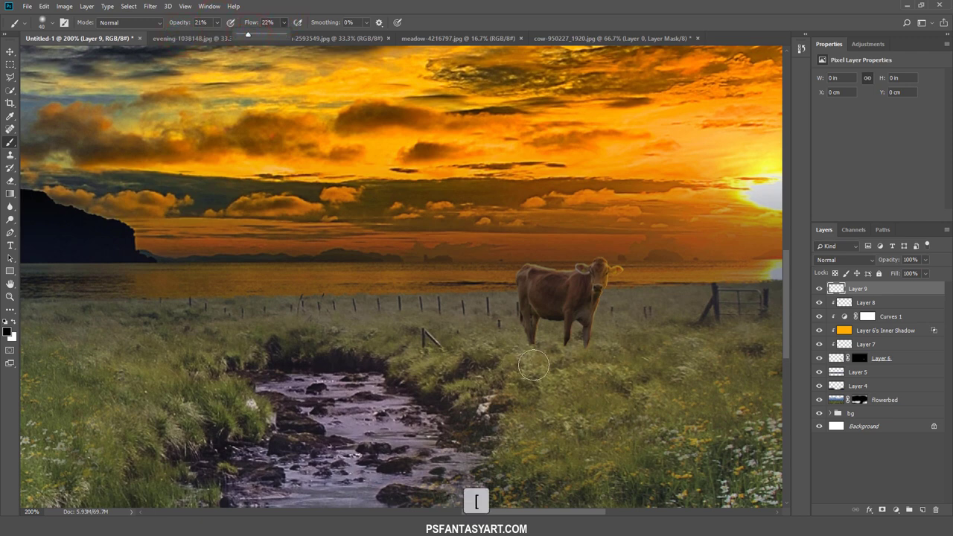
{"action": "mouse_move", "coordinate": [549, 351]}
{"action": "left_mouse_down"}
{"action": "mouse_move", "coordinate": [516, 340]}
{"action": "mouse_move", "coordinate": [534, 357]}
{"action": "mouse_move", "coordinate": [588, 349]}
{"action": "mouse_move", "coordinate": [521, 351]}
{"action": "mouse_move", "coordinate": [531, 347]}
{"action": "left_mouse_up"}
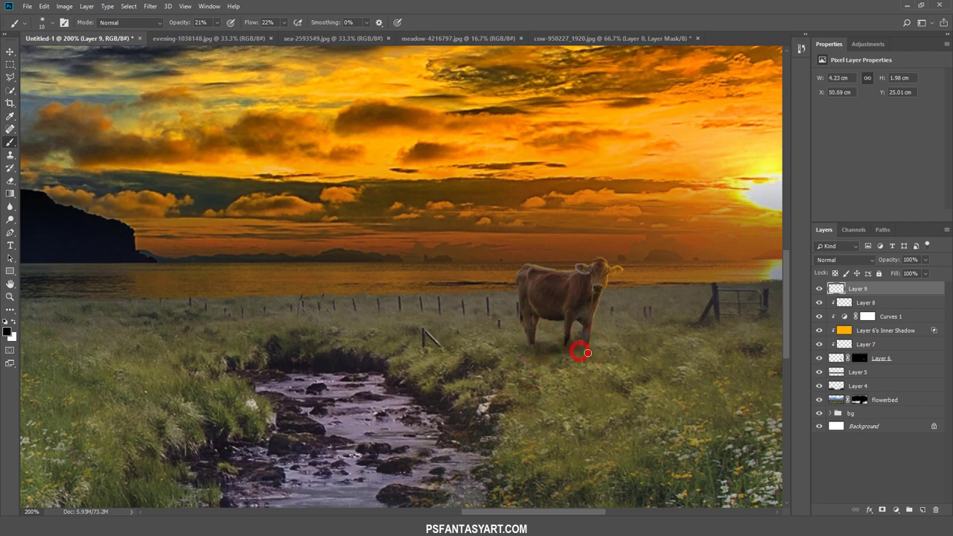
{"action": "mouse_move", "coordinate": [514, 369]}
{"action": "left_mouse_down"}
{"action": "mouse_move", "coordinate": [518, 355]}
{"action": "mouse_move", "coordinate": [535, 368]}
{"action": "mouse_move", "coordinate": [554, 364]}
{"action": "left_mouse_up"}
- Fit the whole image in the window and group the cow's Layers 6–9 together
{"action": "left_click", "coordinate": [10, 296]}
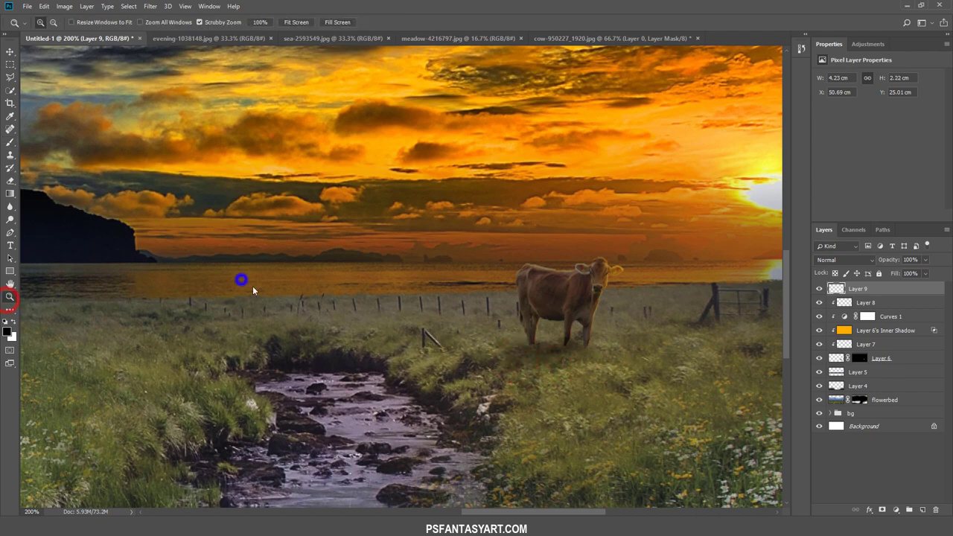
{"action": "left_click", "coordinate": [258, 288], "text": "alt"}
{"action": "key", "text": "ctrl+0"}
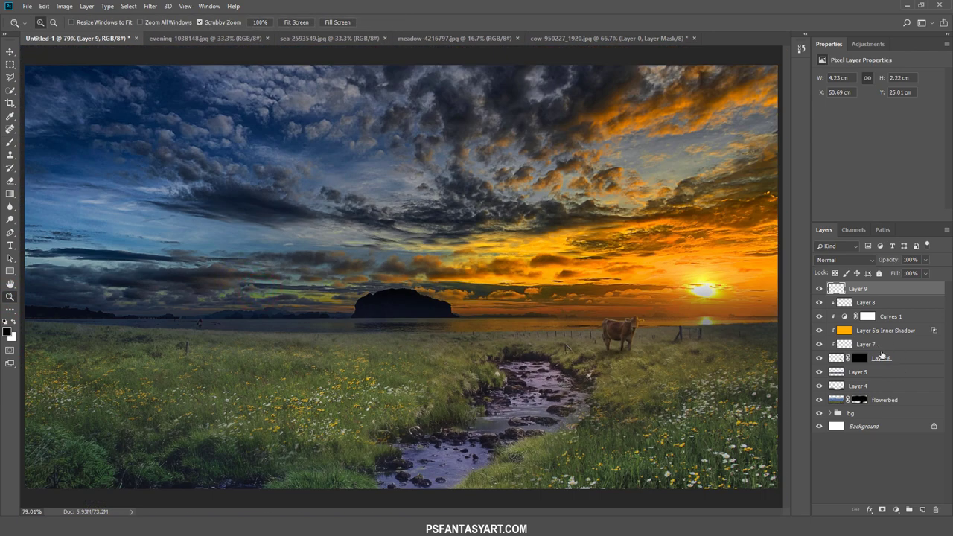
{"action": "left_click", "coordinate": [884, 362], "text": "shift"}
{"action": "key", "text": "ctrl+g"}
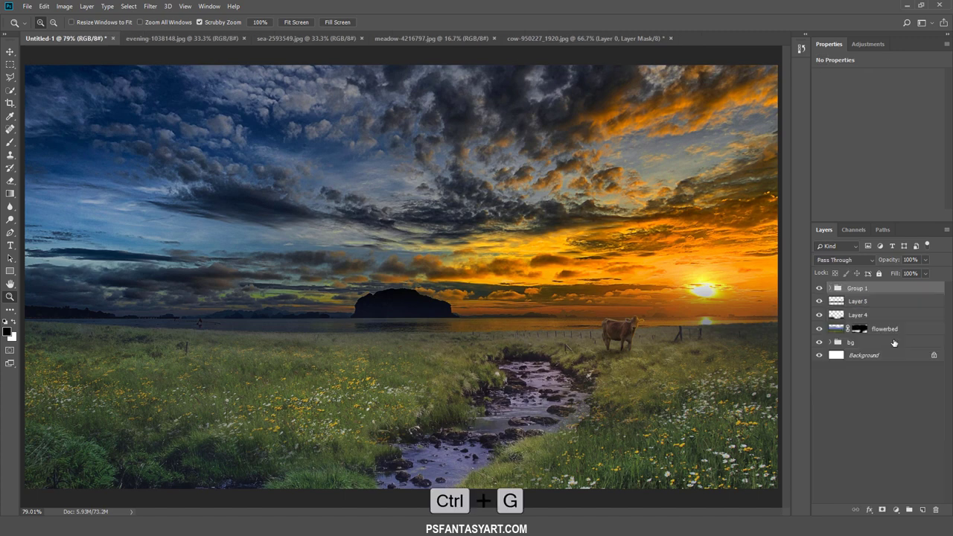
- Name the new group 'cow' and bring up the File > Open dialog
{"action": "double_click", "coordinate": [855, 288]}
{"action": "type", "text": "cow"}
{"action": "key", "text": "Return"}
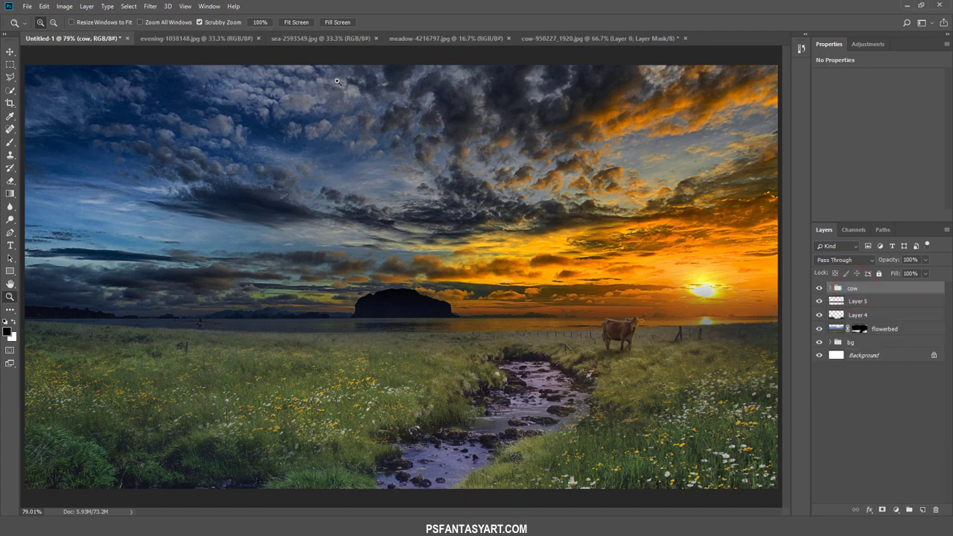
{"action": "left_click", "coordinate": [27, 6]}
{"action": "left_click", "coordinate": [34, 30]}
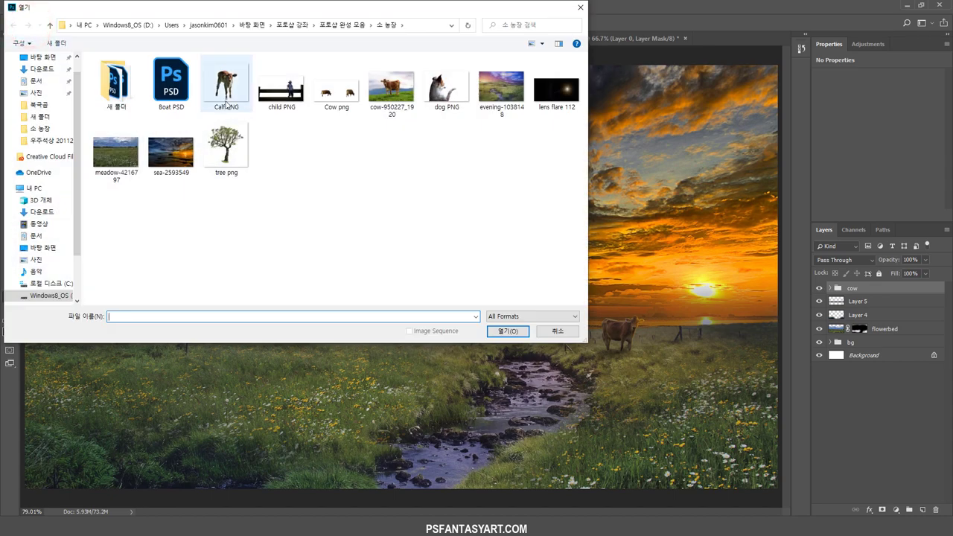
- Open Calf PNG and drag the calf into the Untitled-1 composite
{"action": "left_click", "coordinate": [226, 86]}
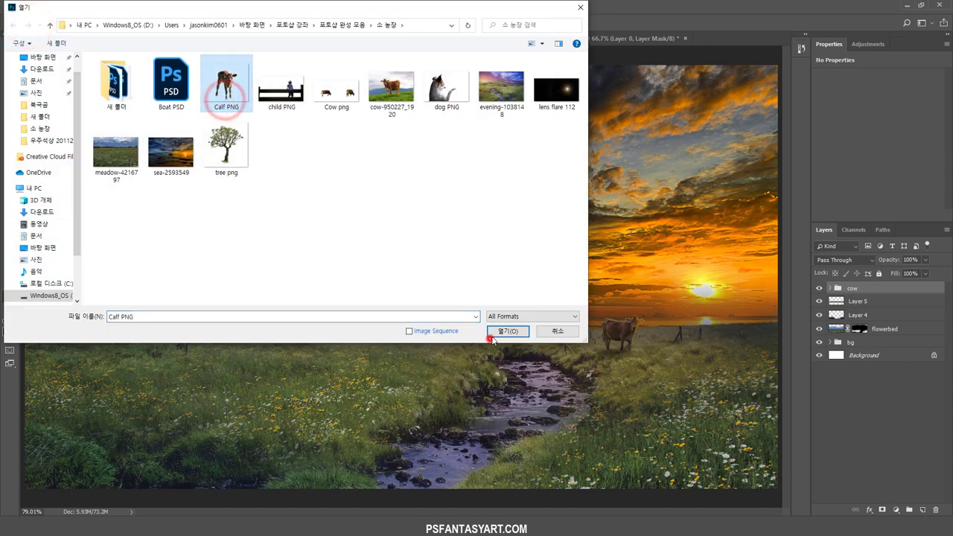
{"action": "left_click", "coordinate": [493, 333]}
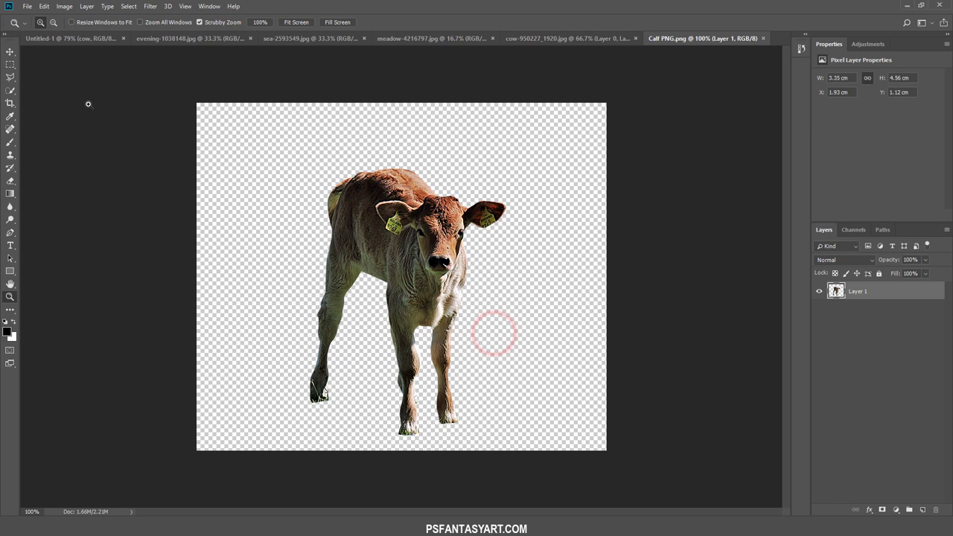
{"action": "left_click", "coordinate": [10, 52]}
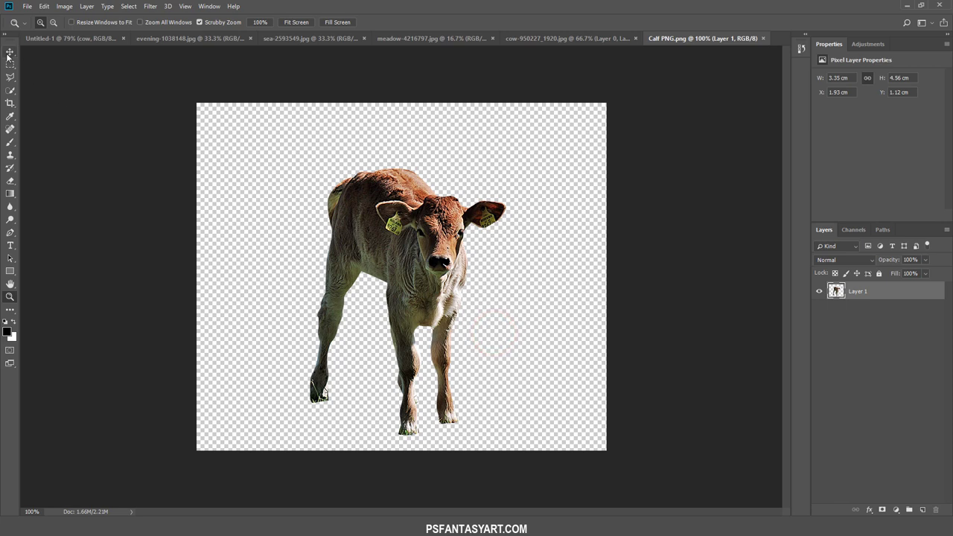
{"action": "left_click_drag", "start_coordinate": [425, 276], "coordinate": [594, 325]}
- Scale the calf down to about 13% and place it just right of the cow
{"action": "key", "text": "ctrl+t"}
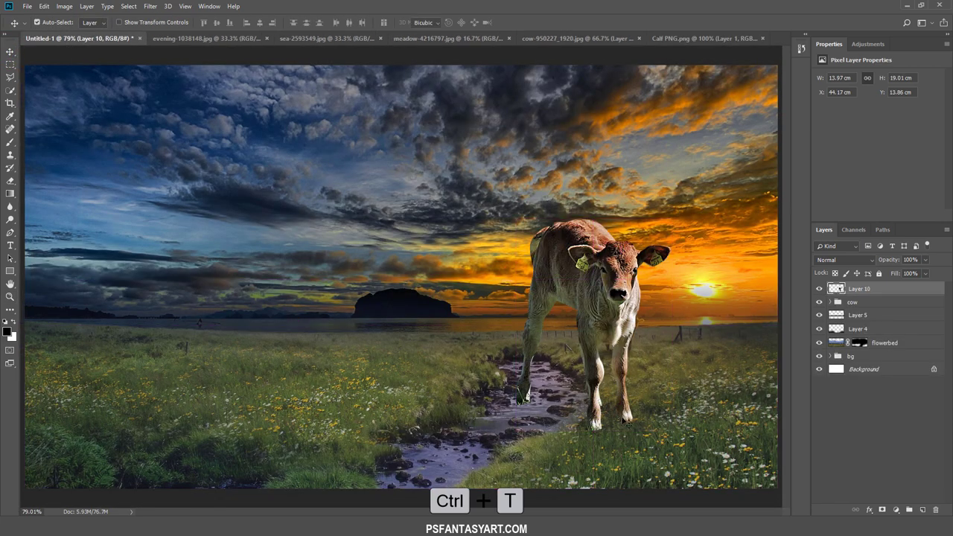
{"action": "left_click_drag", "start_coordinate": [515, 430], "coordinate": [573, 347]}
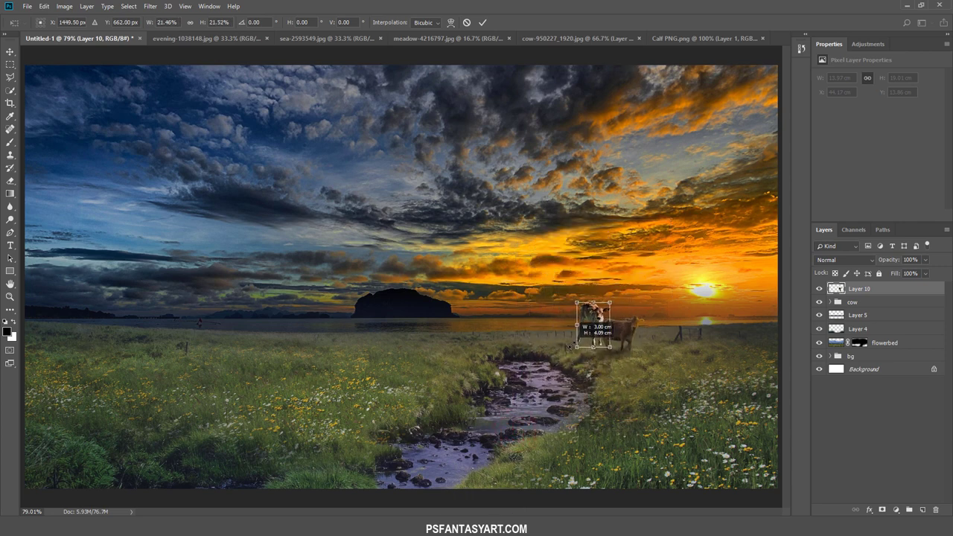
{"action": "mouse_move", "coordinate": [570, 348]}
{"action": "left_mouse_down"}
{"action": "mouse_move", "coordinate": [658, 337]}
{"action": "mouse_move", "coordinate": [647, 356]}
{"action": "left_mouse_up"}
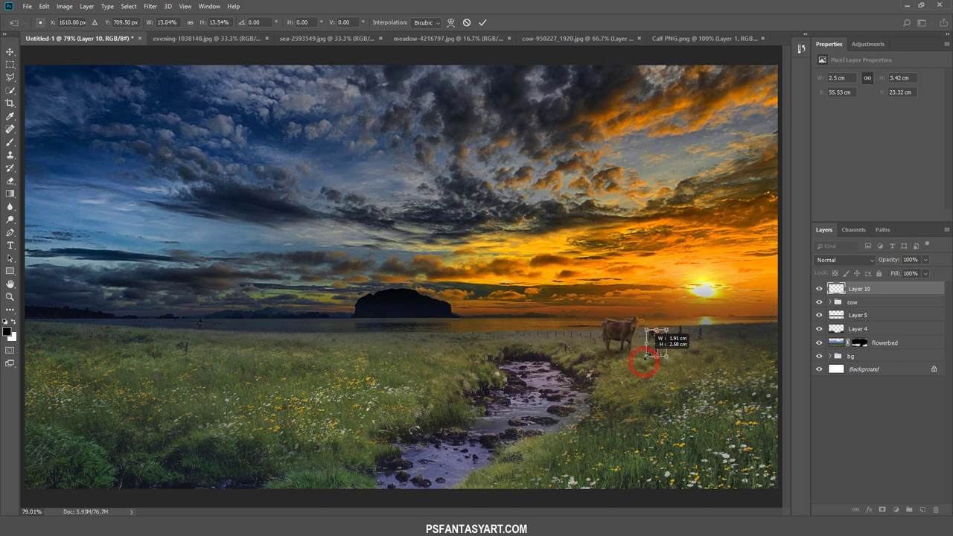
{"action": "left_click", "coordinate": [481, 22]}
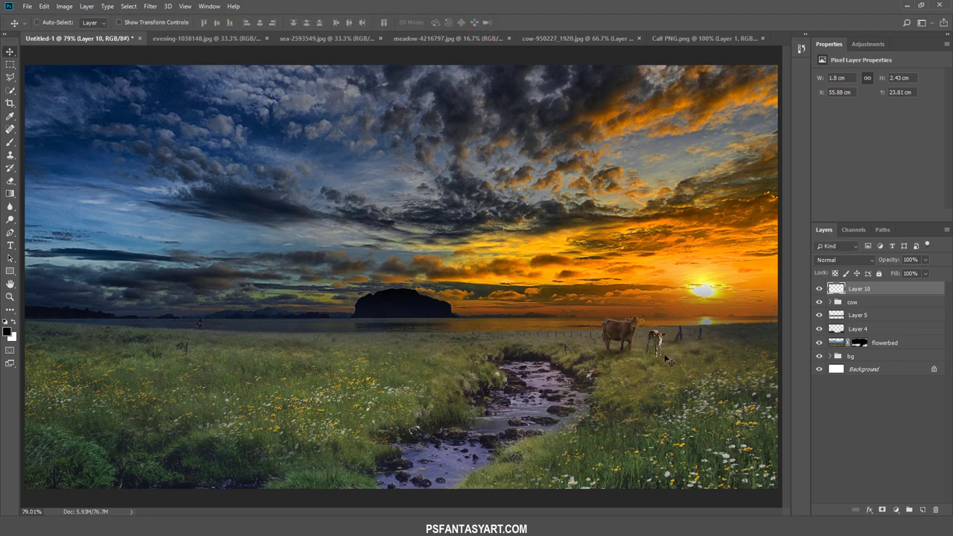
{"action": "left_click_drag", "start_coordinate": [660, 351], "coordinate": [657, 351]}
- Add a Brightness/Contrast adjustment clipped to the calf with brightness -60 and contrast -50
{"action": "left_click", "coordinate": [895, 510]}
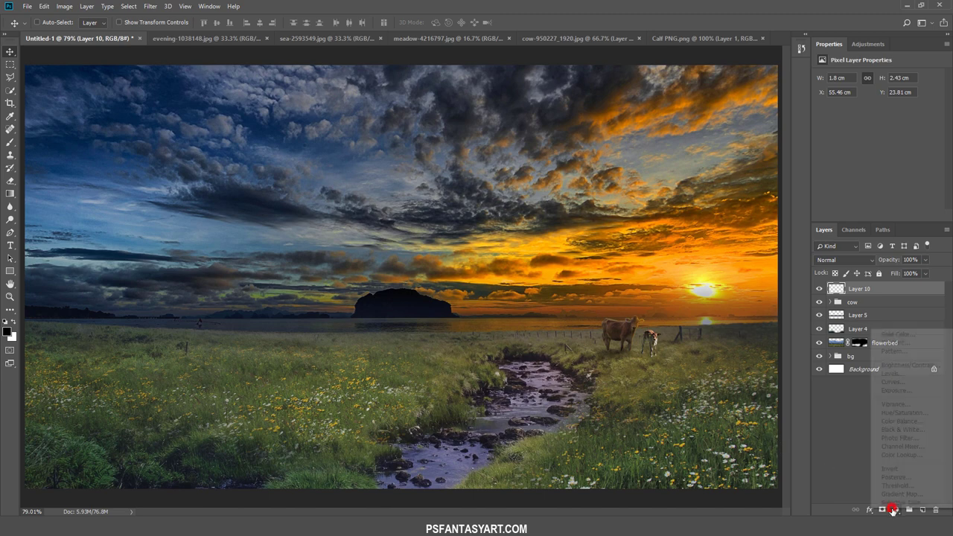
{"action": "left_click", "coordinate": [911, 366]}
{"action": "right_click", "coordinate": [887, 288]}
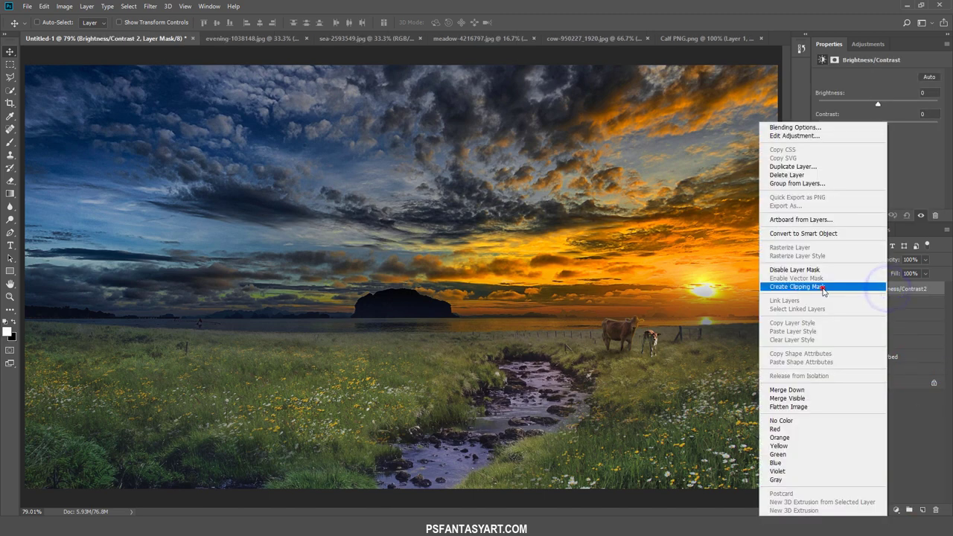
{"action": "left_click", "coordinate": [819, 288]}
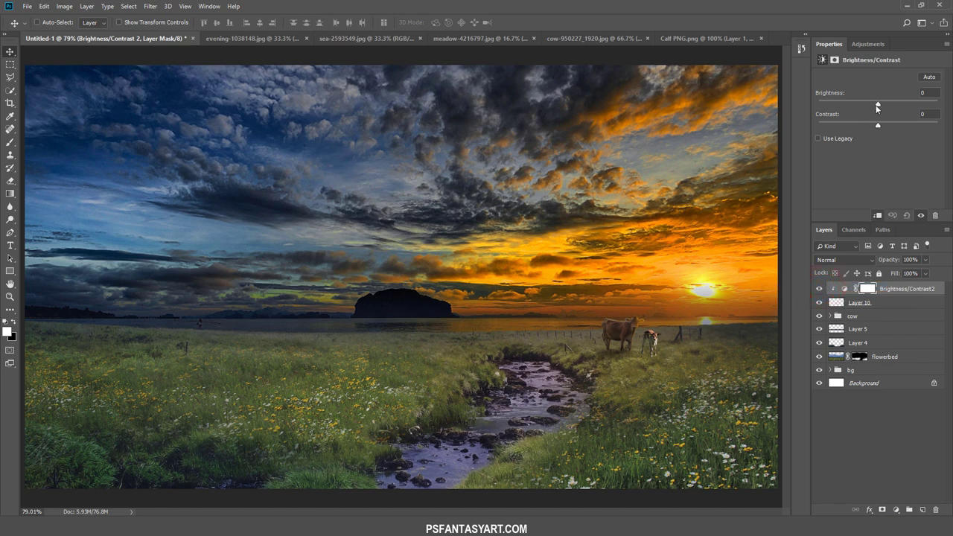
{"action": "left_click_drag", "start_coordinate": [876, 106], "coordinate": [855, 105]}
{"action": "left_click_drag", "start_coordinate": [878, 124], "coordinate": [818, 124]}
- Add a new layer clipped to the calf and brush shading over the calf
{"action": "left_click", "coordinate": [886, 303]}
{"action": "left_click", "coordinate": [921, 509]}
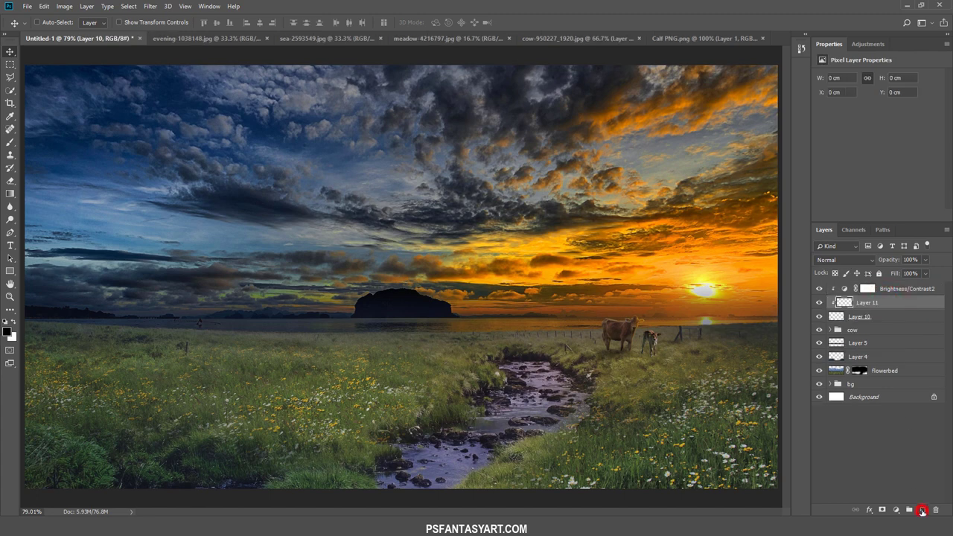
{"action": "left_click", "coordinate": [10, 141]}
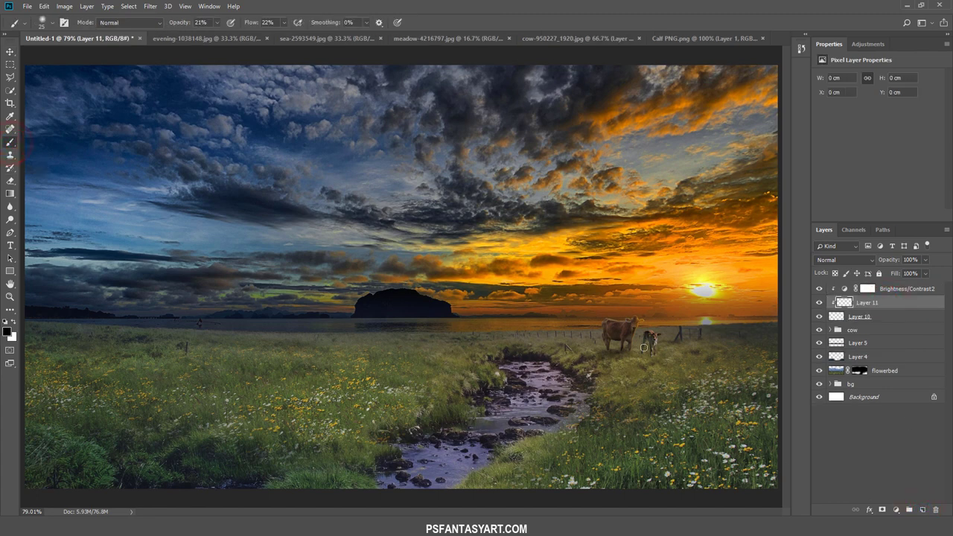
{"action": "left_click_drag", "start_coordinate": [646, 342], "coordinate": [653, 350]}
{"action": "mouse_move", "coordinate": [648, 362]}
{"action": "left_mouse_down"}
{"action": "mouse_move", "coordinate": [640, 350]}
{"action": "mouse_move", "coordinate": [658, 372]}
{"action": "left_mouse_up"}
- Paint a shadow on the grass beneath the calf on a new layer named 'calf'
{"action": "left_click", "coordinate": [873, 332]}
{"action": "left_click", "coordinate": [922, 509]}
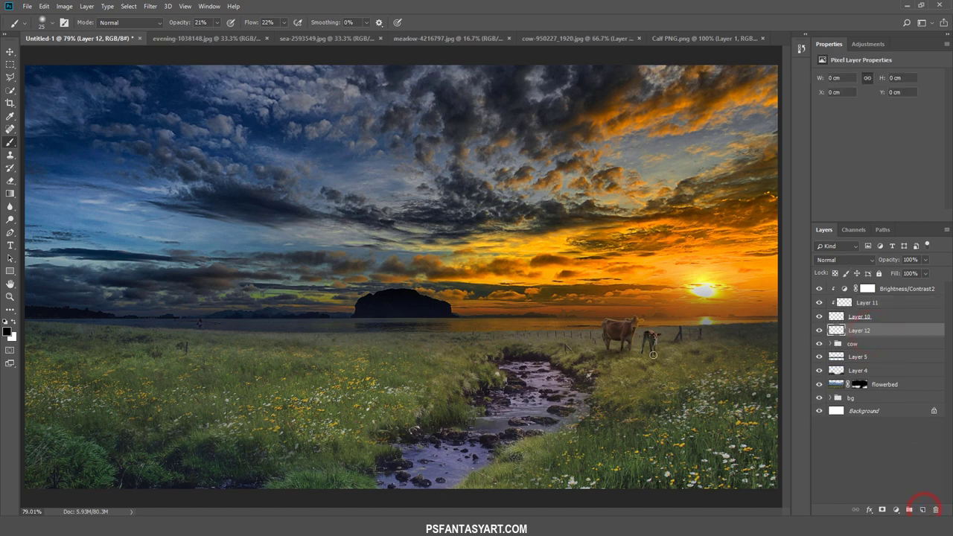
{"action": "left_click", "coordinate": [651, 354]}
{"action": "left_click_drag", "start_coordinate": [651, 354], "coordinate": [651, 357]}
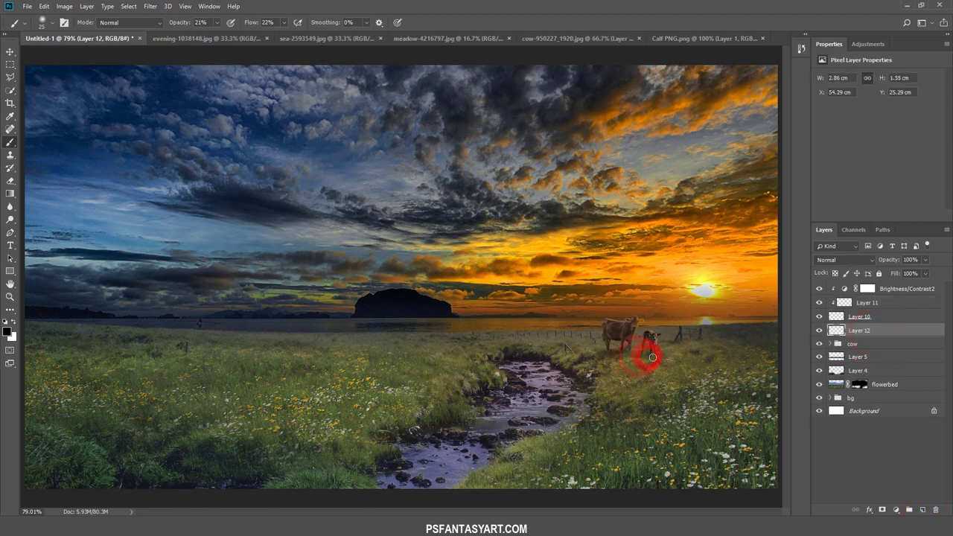
{"action": "mouse_move", "coordinate": [633, 368]}
{"action": "left_mouse_down"}
{"action": "mouse_move", "coordinate": [654, 359]}
{"action": "mouse_move", "coordinate": [641, 355]}
{"action": "left_mouse_up"}
{"action": "double_click", "coordinate": [859, 331]}
{"action": "type", "text": "calf"}
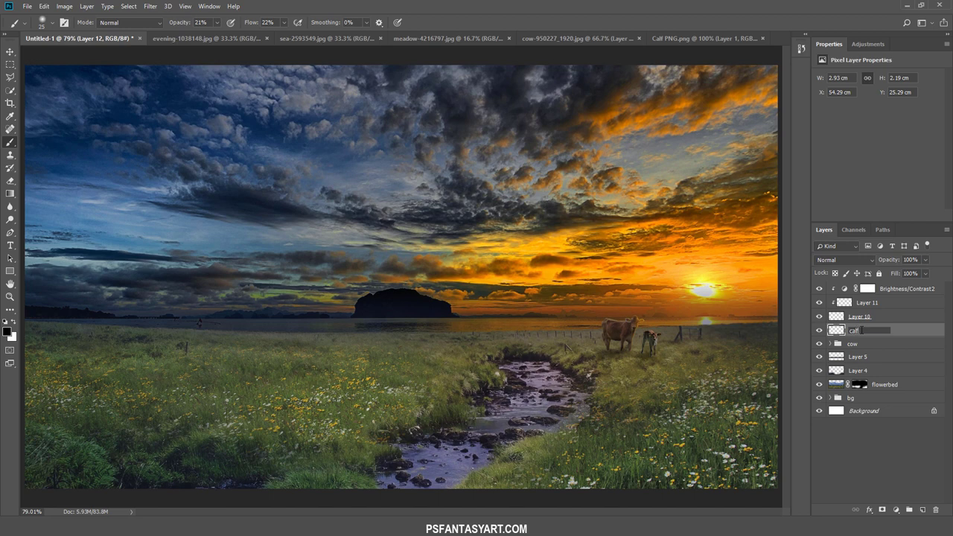
{"action": "key", "text": "Return"}
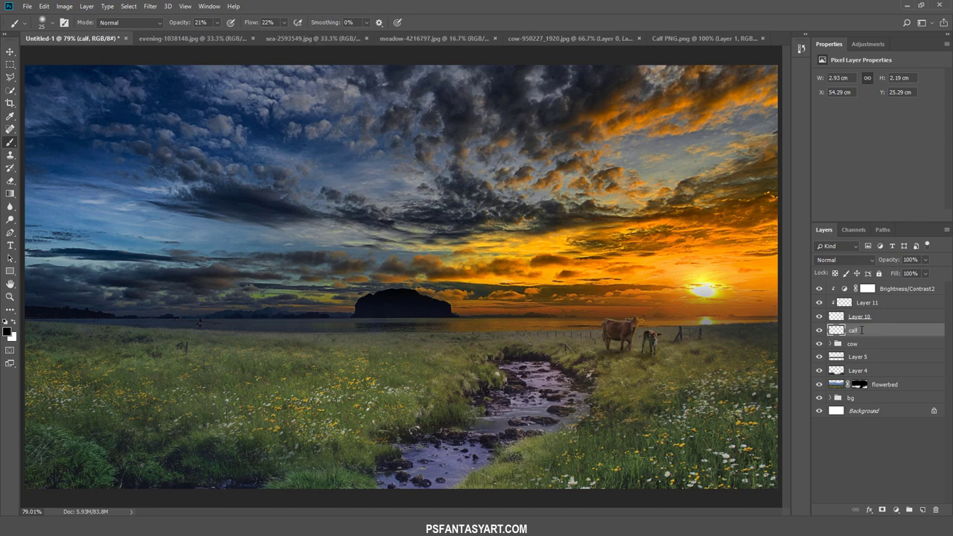
- Group all the calf-related layers into a group named 'calf'
{"action": "left_click", "coordinate": [898, 289], "text": "shift"}
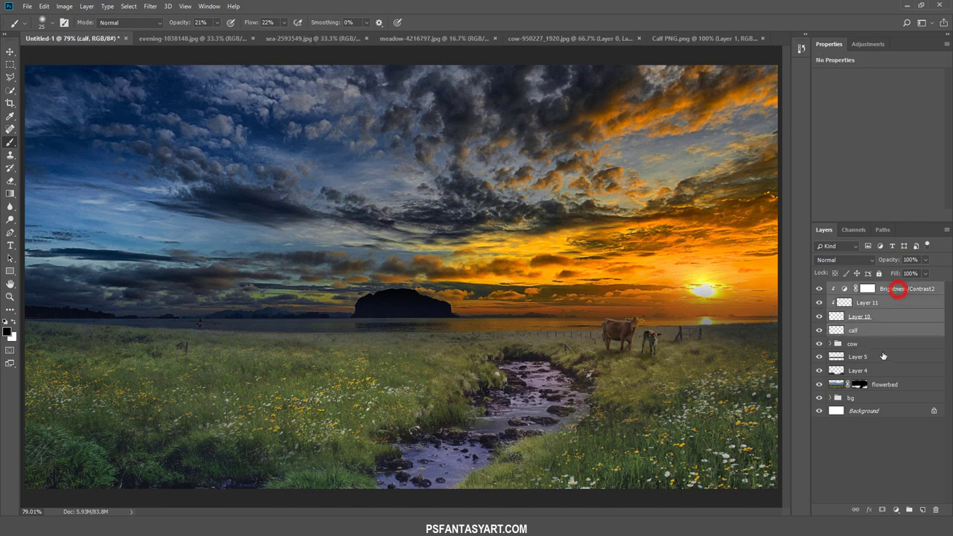
{"action": "key", "text": "ctrl+g"}
{"action": "double_click", "coordinate": [855, 290]}
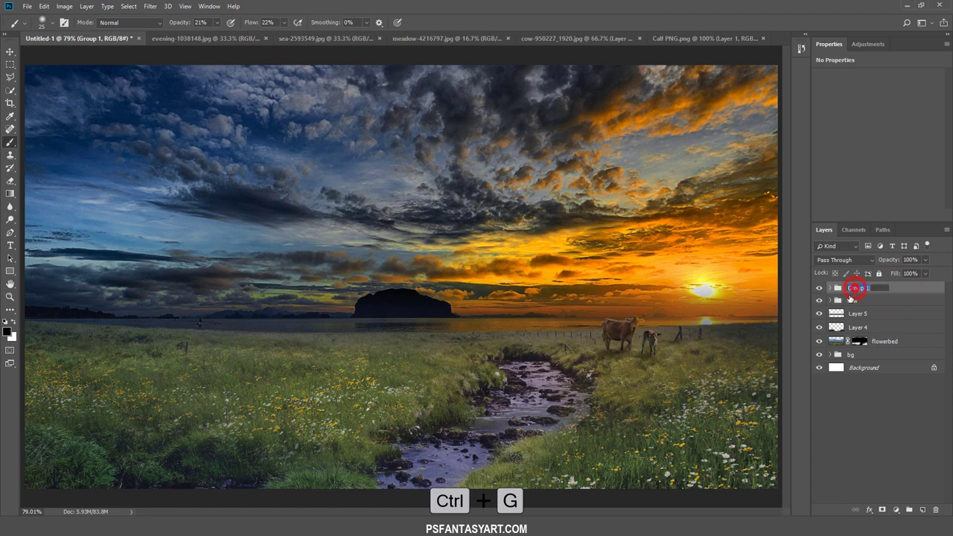
{"action": "type", "text": "calf"}
{"action": "key", "text": "Return"}
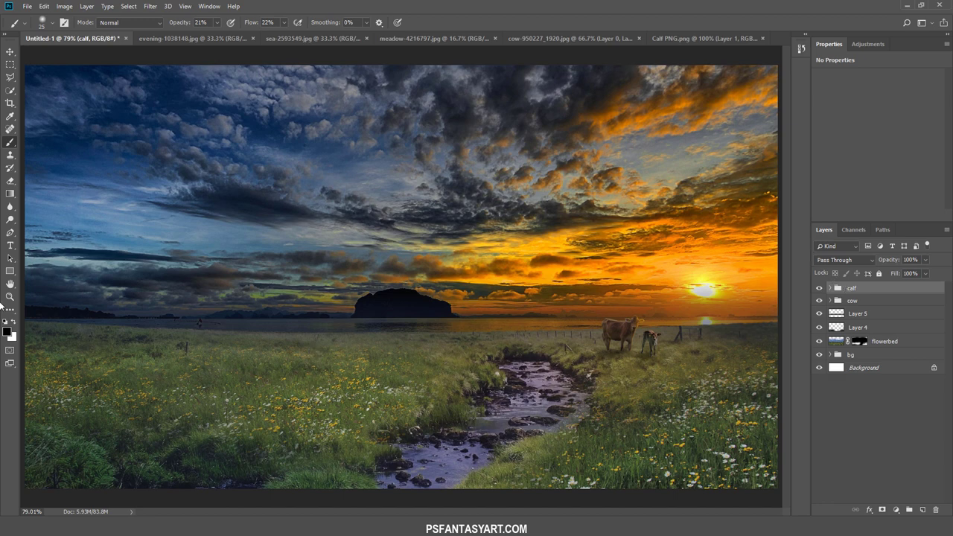
- Close the evening, sea, meadow, cow (Don't Save) and Calf PNG source documents
{"action": "left_click", "coordinate": [10, 297]}
{"action": "right_click", "coordinate": [253, 348]}
{"action": "left_click", "coordinate": [288, 400]}
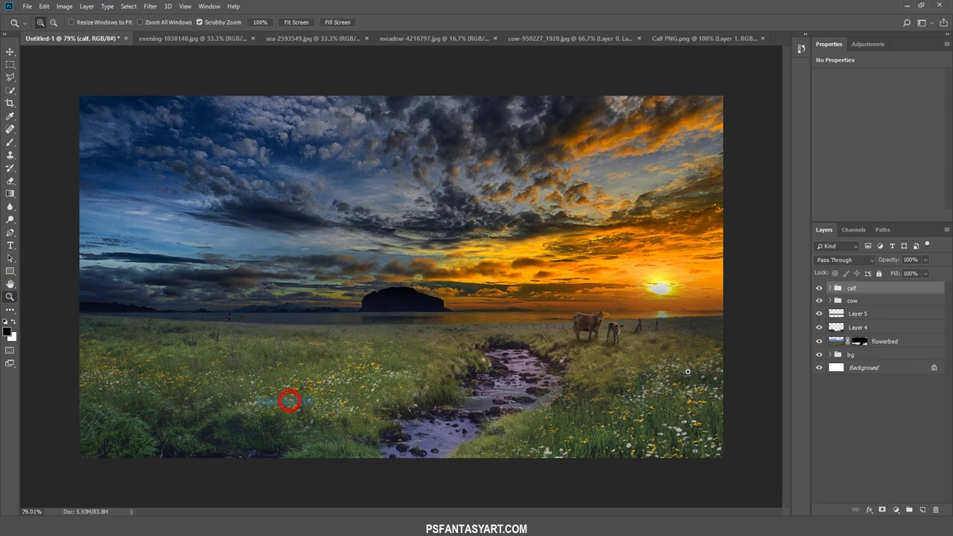
{"action": "left_click", "coordinate": [257, 38]}
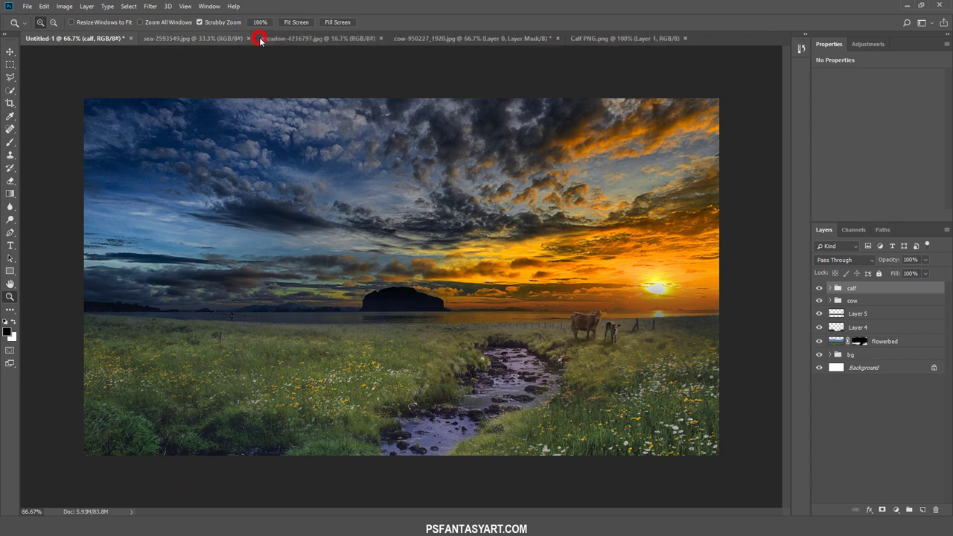
{"action": "left_click", "coordinate": [248, 38]}
{"action": "left_click", "coordinate": [263, 38]}
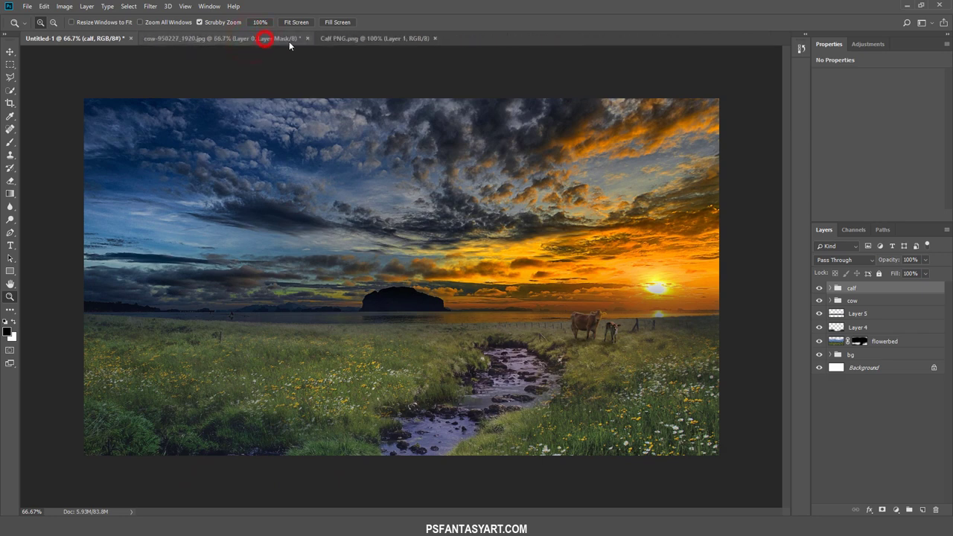
{"action": "left_click", "coordinate": [306, 41]}
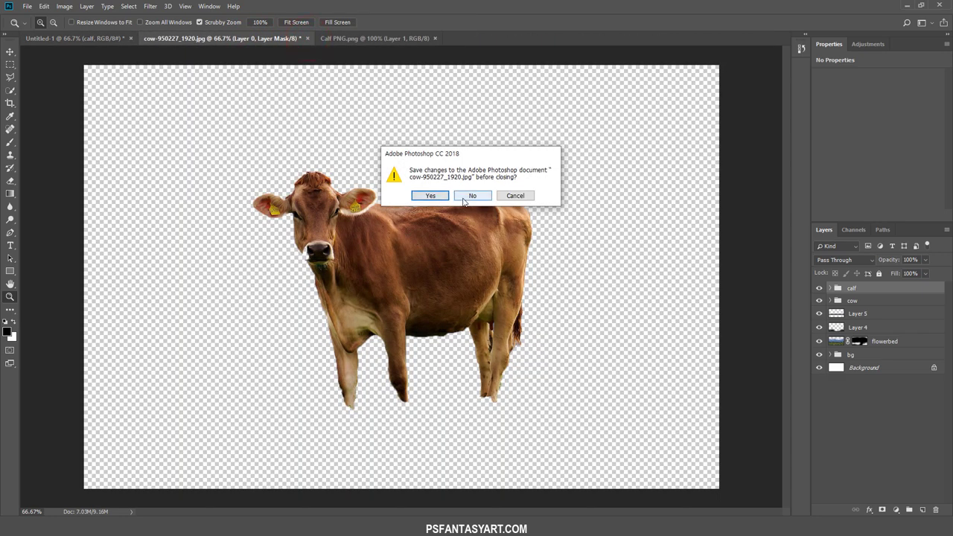
{"action": "left_click", "coordinate": [463, 197]}
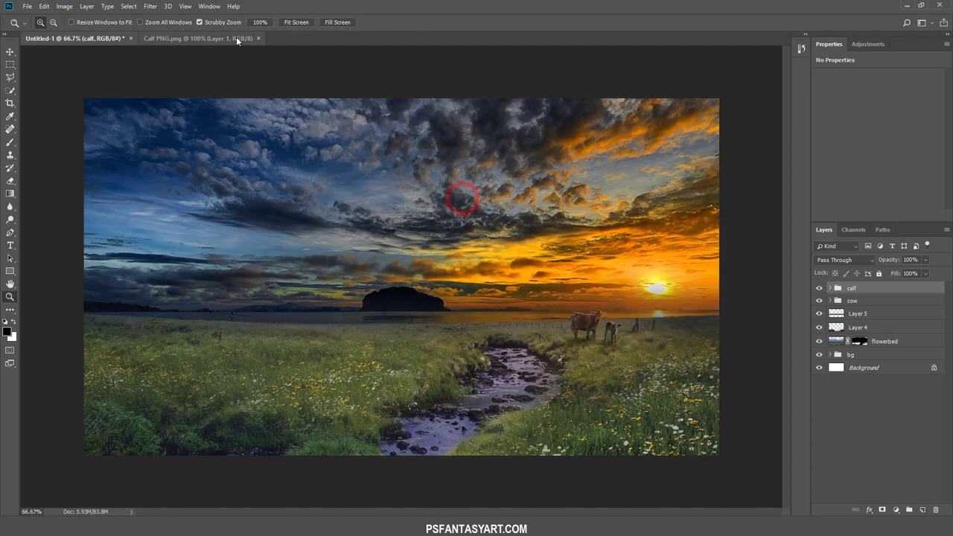
{"action": "left_click", "coordinate": [237, 39]}
{"action": "left_click", "coordinate": [259, 37]}
- Open the tree png image via File > Open
{"action": "left_click", "coordinate": [27, 6]}
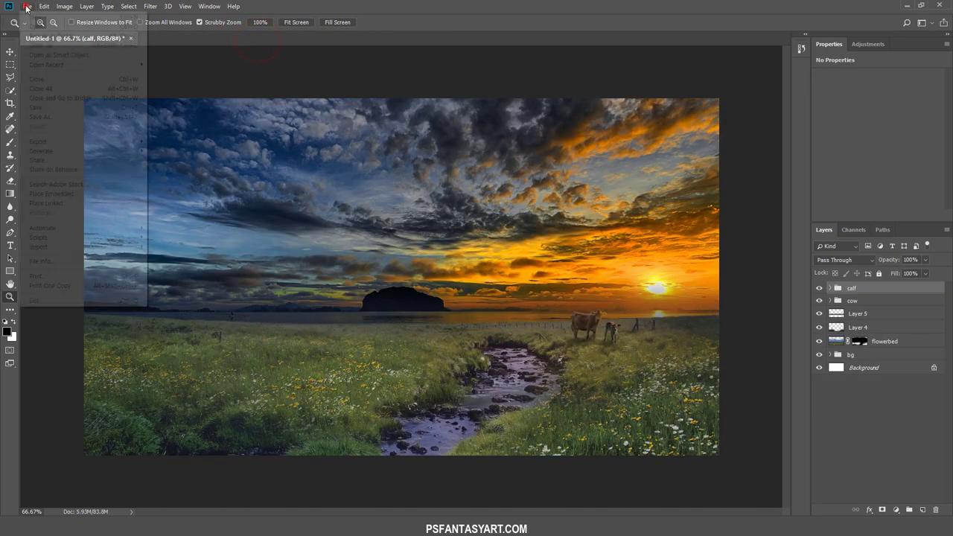
{"action": "left_click", "coordinate": [37, 26]}
{"action": "left_click", "coordinate": [226, 145]}
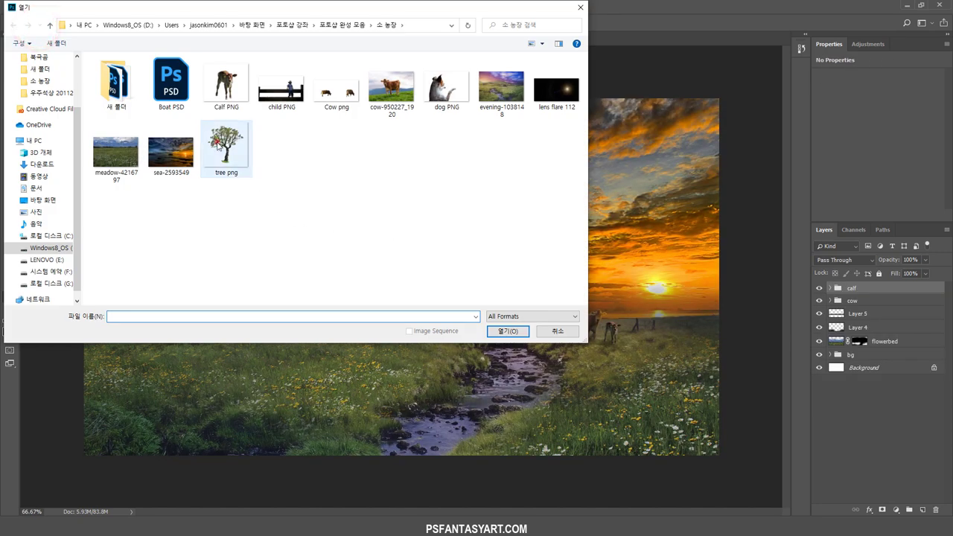
{"action": "left_click", "coordinate": [509, 330]}
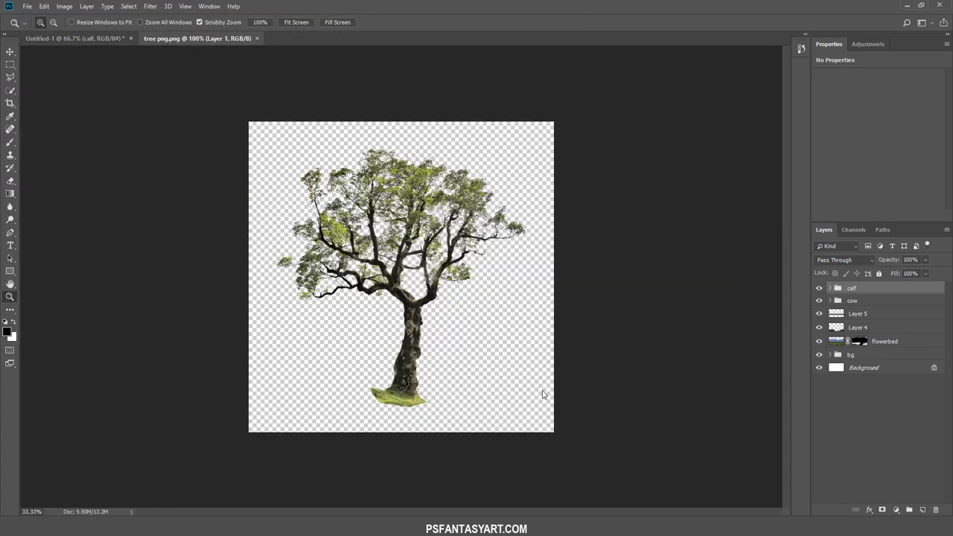
- Drag the tree into the composite and shrink it to about 79%, moving it upper left
{"action": "left_click", "coordinate": [8, 49]}
{"action": "mouse_move", "coordinate": [394, 181]}
{"action": "left_mouse_down"}
{"action": "mouse_move", "coordinate": [273, 267]}
{"action": "mouse_move", "coordinate": [360, 355]}
{"action": "left_mouse_up"}
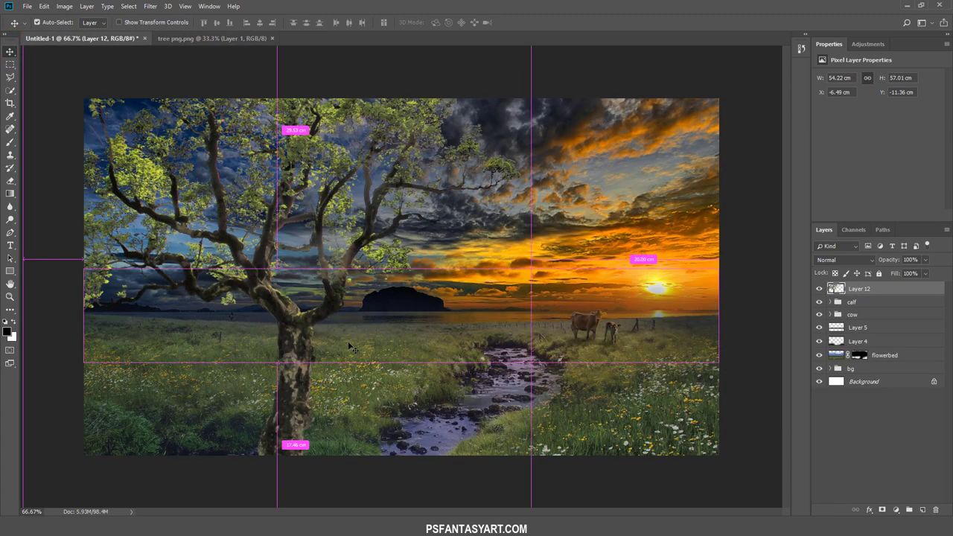
{"action": "key", "text": "ctrl+t"}
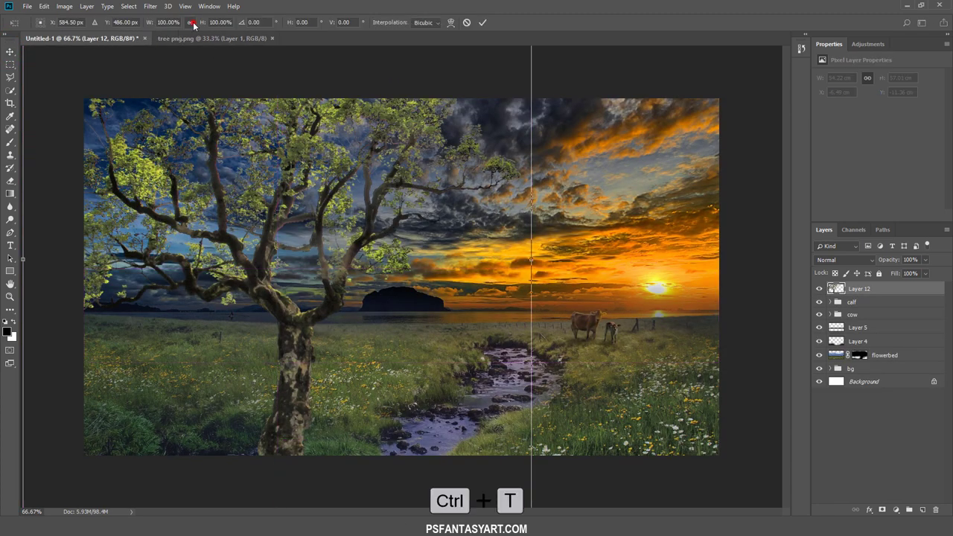
{"action": "left_click_drag", "start_coordinate": [148, 25], "coordinate": [144, 25]}
{"action": "mouse_move", "coordinate": [363, 358]}
{"action": "left_mouse_down"}
{"action": "mouse_move", "coordinate": [232, 288]}
{"action": "mouse_move", "coordinate": [273, 297]}
{"action": "left_mouse_up"}
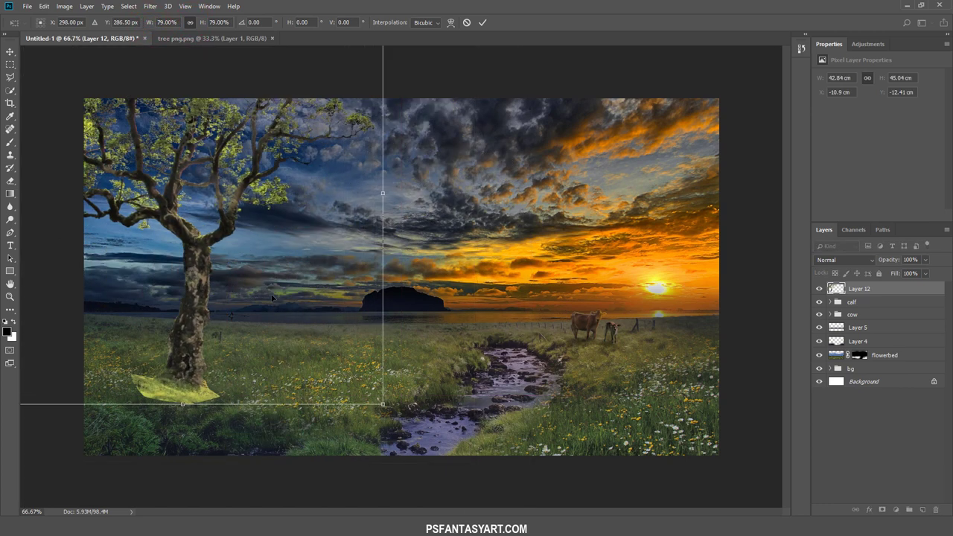
- Tilt the tree about 7° and fine-tune its size and position at the left edge, then commit
{"action": "left_click_drag", "start_coordinate": [491, 335], "coordinate": [480, 369]}
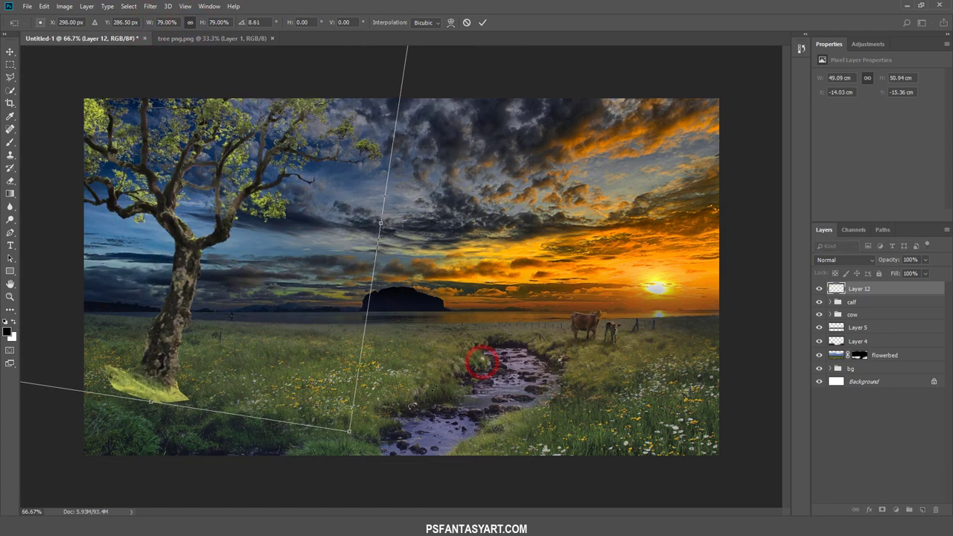
{"action": "left_click_drag", "start_coordinate": [254, 328], "coordinate": [222, 325]}
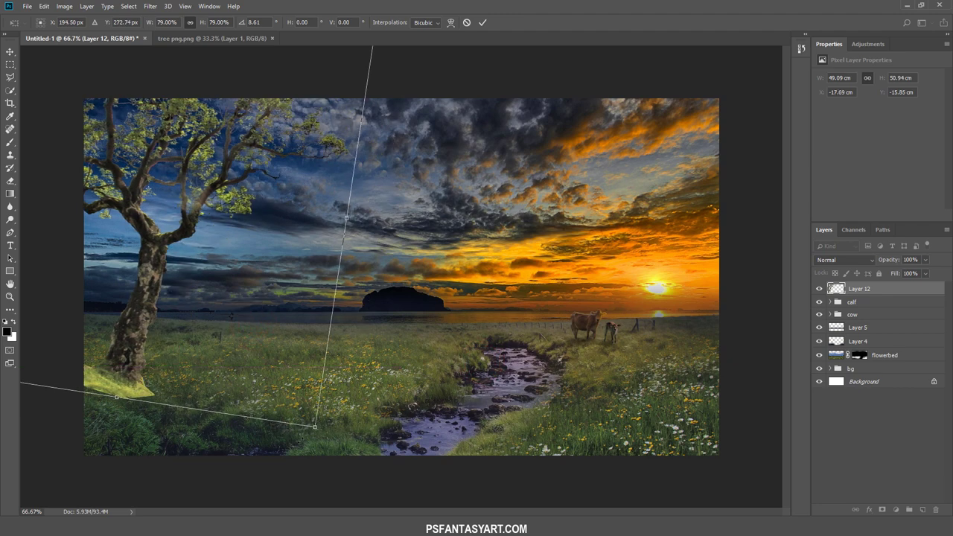
{"action": "left_click_drag", "start_coordinate": [266, 379], "coordinate": [263, 369]}
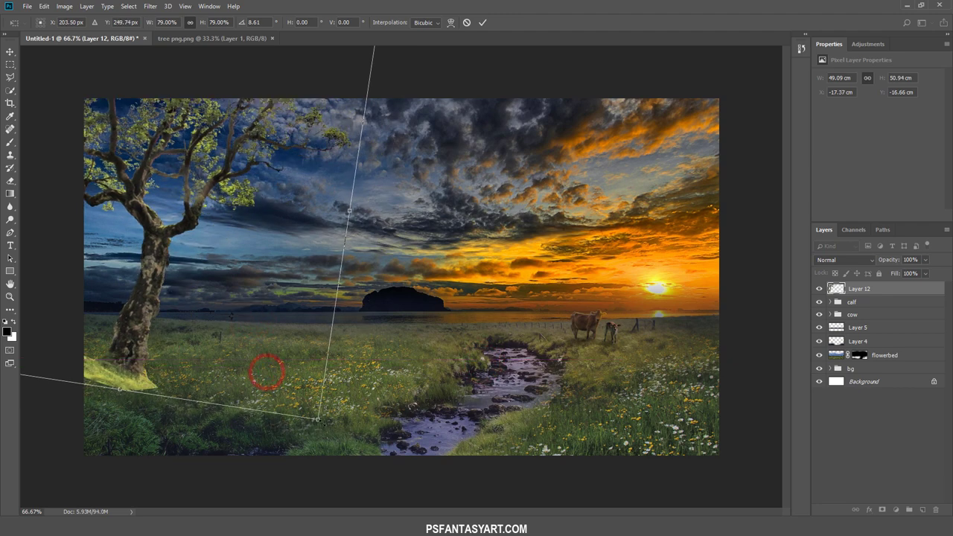
{"action": "mouse_move", "coordinate": [319, 420]}
{"action": "left_mouse_down"}
{"action": "mouse_move", "coordinate": [332, 440]}
{"action": "mouse_move", "coordinate": [311, 401]}
{"action": "mouse_move", "coordinate": [348, 426]}
{"action": "left_mouse_up"}
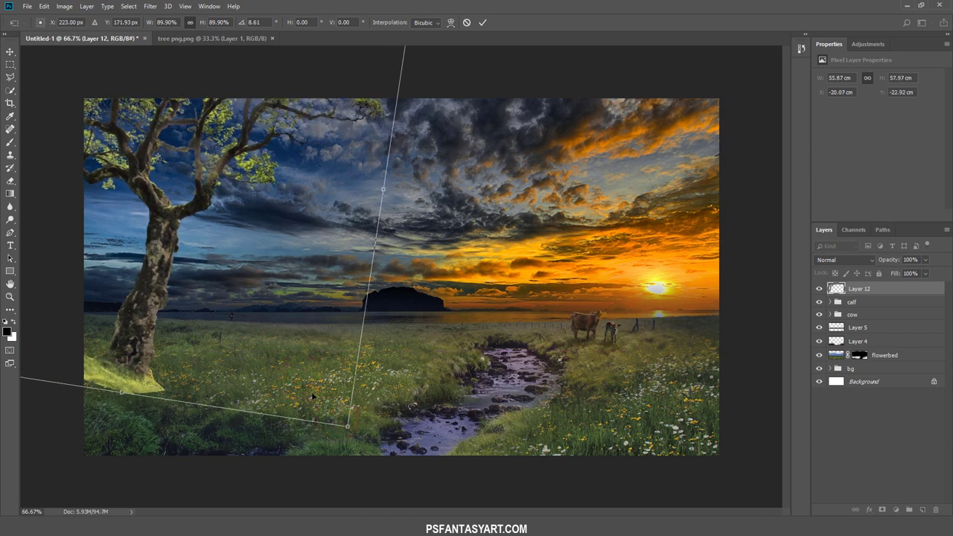
{"action": "left_click_drag", "start_coordinate": [292, 376], "coordinate": [289, 378]}
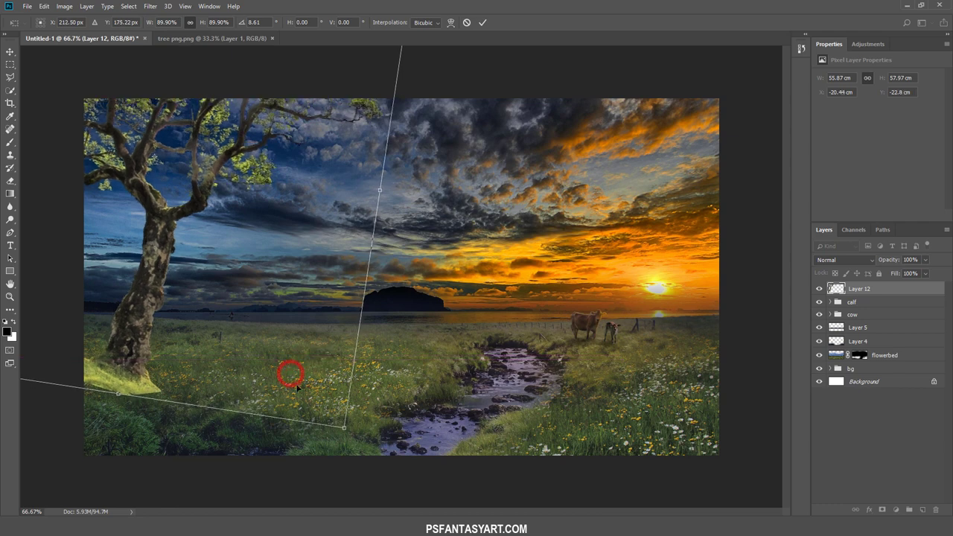
{"action": "left_click_drag", "start_coordinate": [354, 465], "coordinate": [347, 443]}
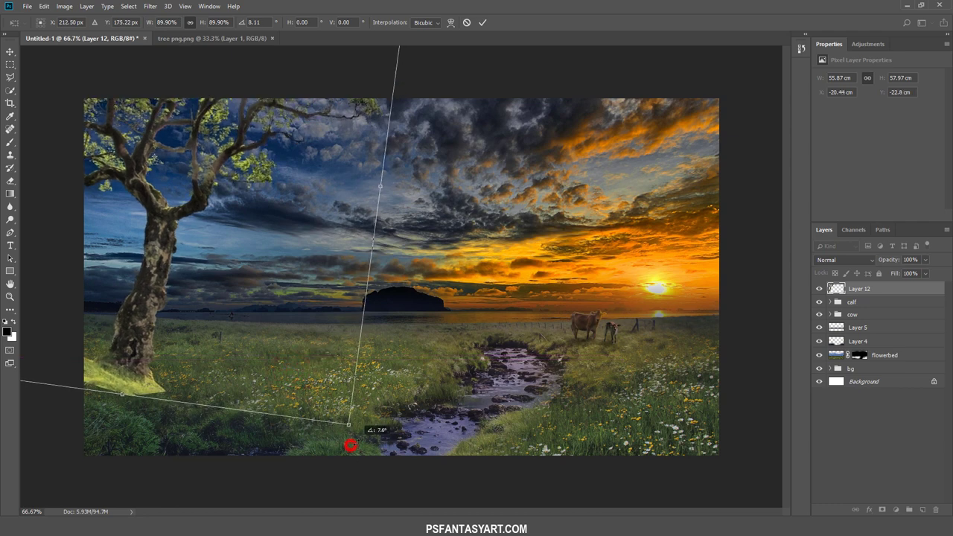
{"action": "left_click", "coordinate": [481, 23]}
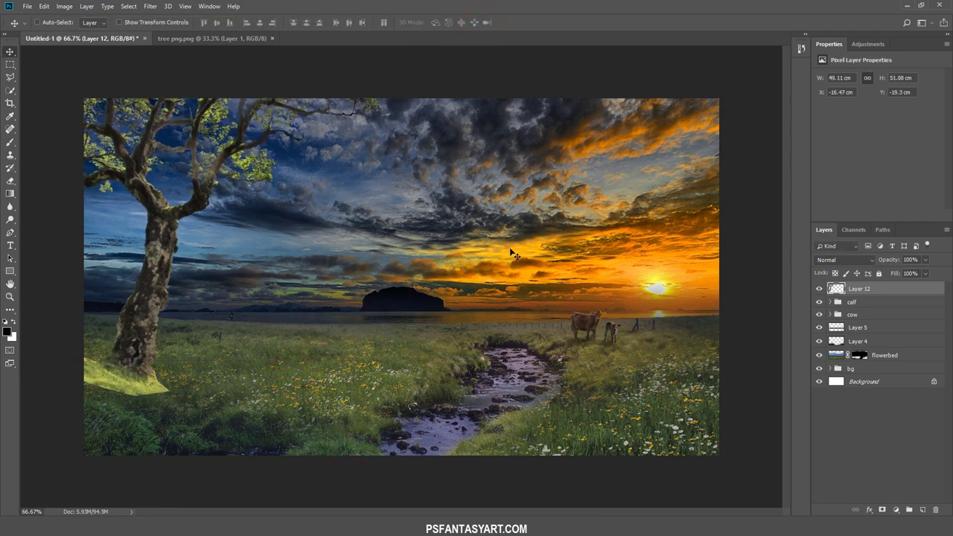
{"action": "right_click", "coordinate": [270, 325]}
- Add a layer mask to the tree and set up a large black brush at 100% opacity and flow
{"action": "left_click", "coordinate": [138, 364]}
{"action": "left_click", "coordinate": [881, 510]}
{"action": "left_click", "coordinate": [10, 142]}
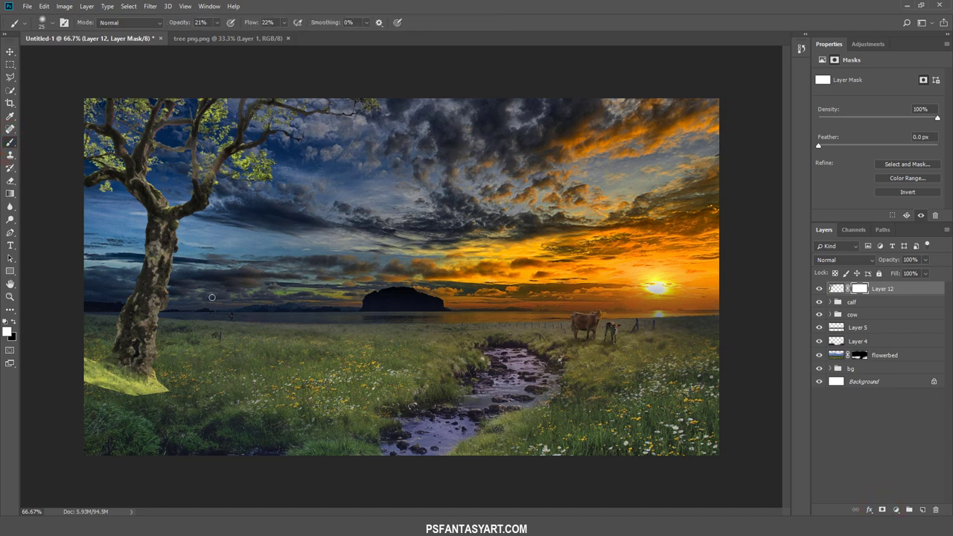
{"action": "left_click", "coordinate": [14, 320]}
{"action": "key", "text": "bracketright"}
{"action": "key", "text": "bracketright"}
{"action": "key", "text": "bracketright"}
{"action": "key", "text": "bracketright"}
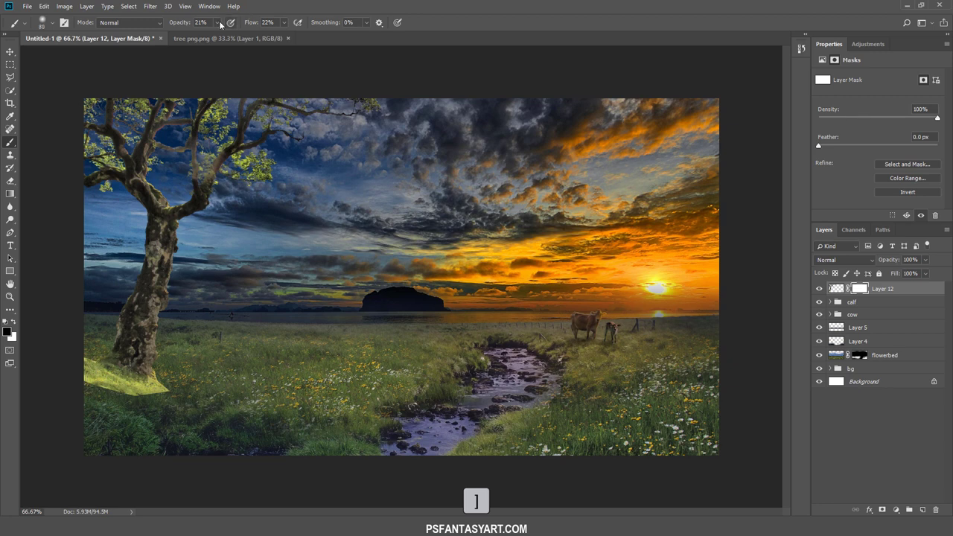
{"action": "mouse_move", "coordinate": [217, 23]}
{"action": "left_mouse_down"}
{"action": "mouse_move", "coordinate": [215, 35]}
{"action": "mouse_move", "coordinate": [325, 35]}
{"action": "left_mouse_up"}
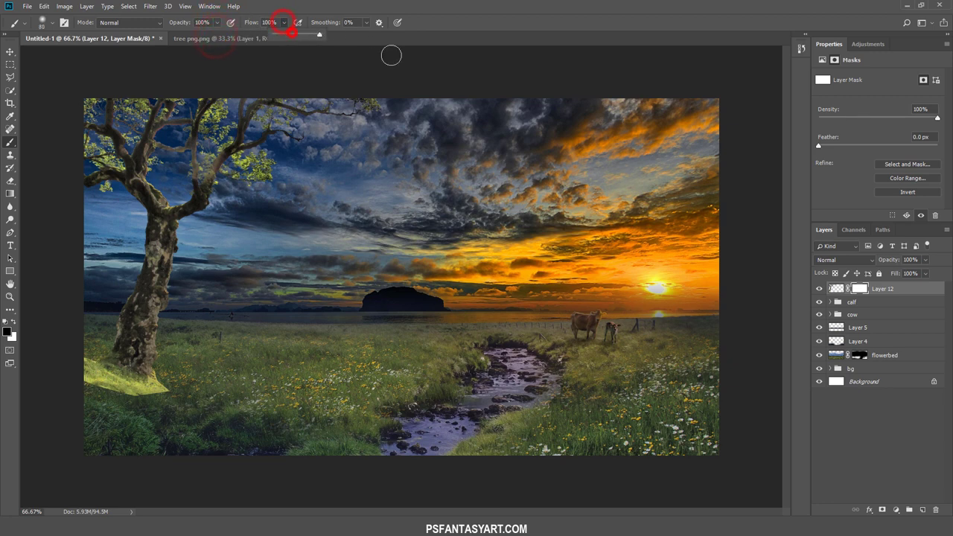
{"action": "left_click", "coordinate": [226, 352]}
{"action": "key", "text": "bracketright"}
{"action": "key", "text": "bracketright"}
{"action": "key", "text": "bracketright"}
- Mask out the tree's pale grassy base and nudge the tree slightly lower
{"action": "left_click_drag", "start_coordinate": [158, 396], "coordinate": [99, 402]}
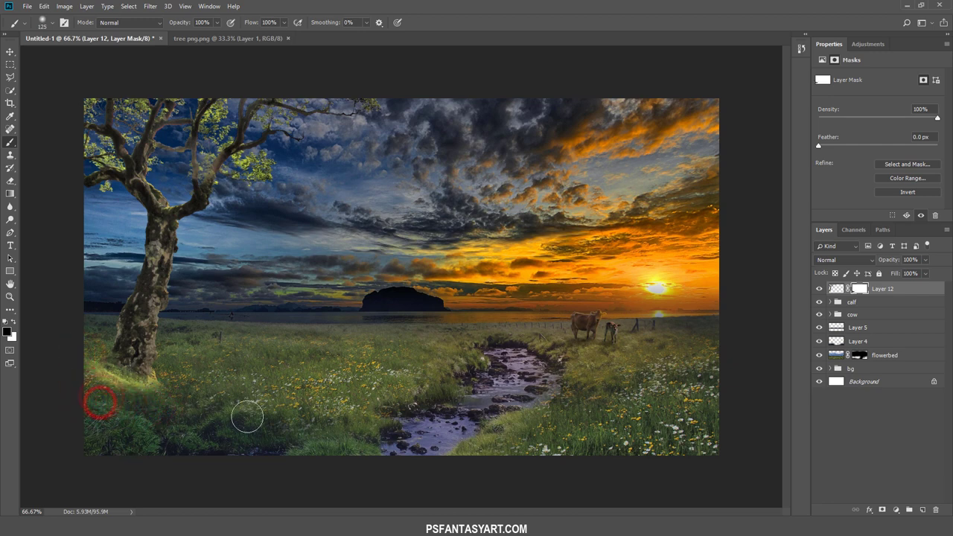
{"action": "left_click", "coordinate": [10, 51]}
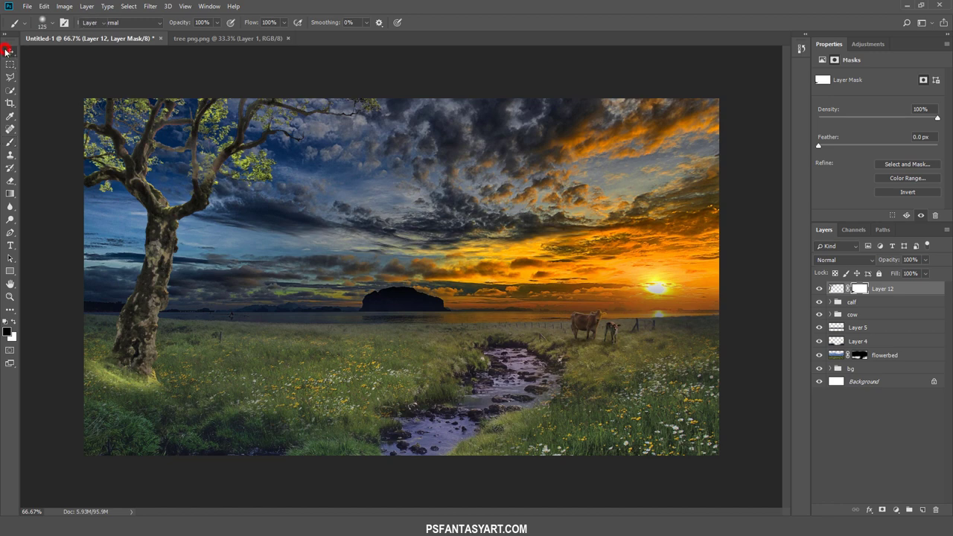
{"action": "left_click_drag", "start_coordinate": [157, 274], "coordinate": [152, 289]}
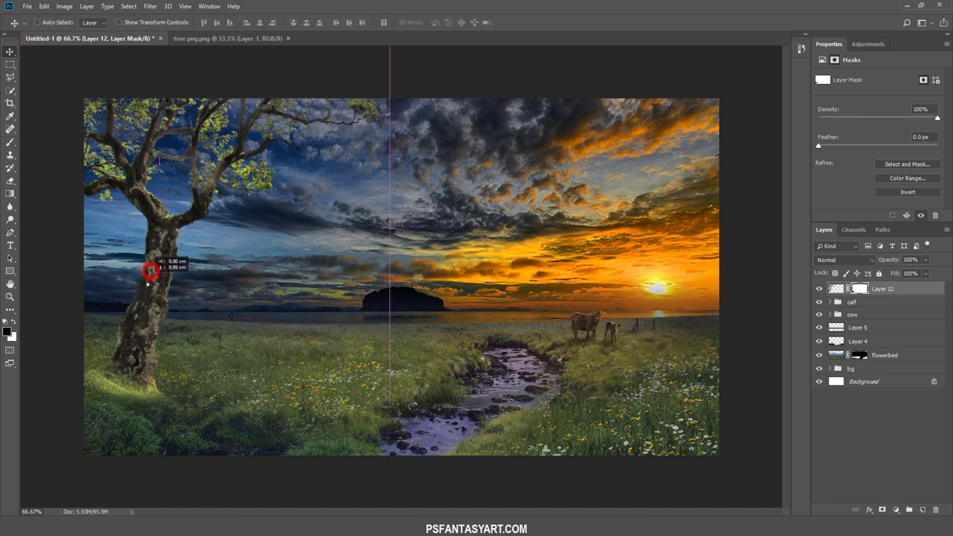
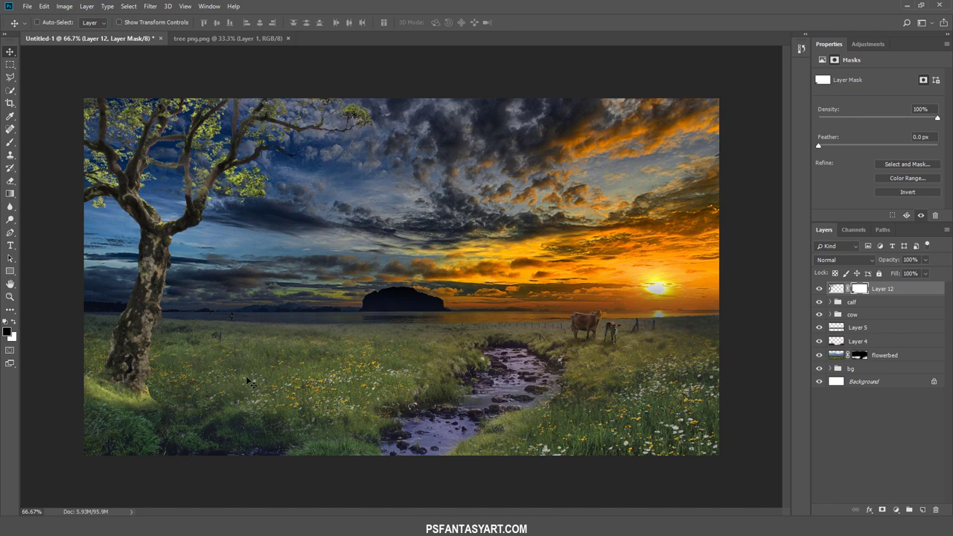
- Scale the tree on Layer 12 up to about 106% and nudge it slightly right
{"action": "key", "text": "ctrl+t"}
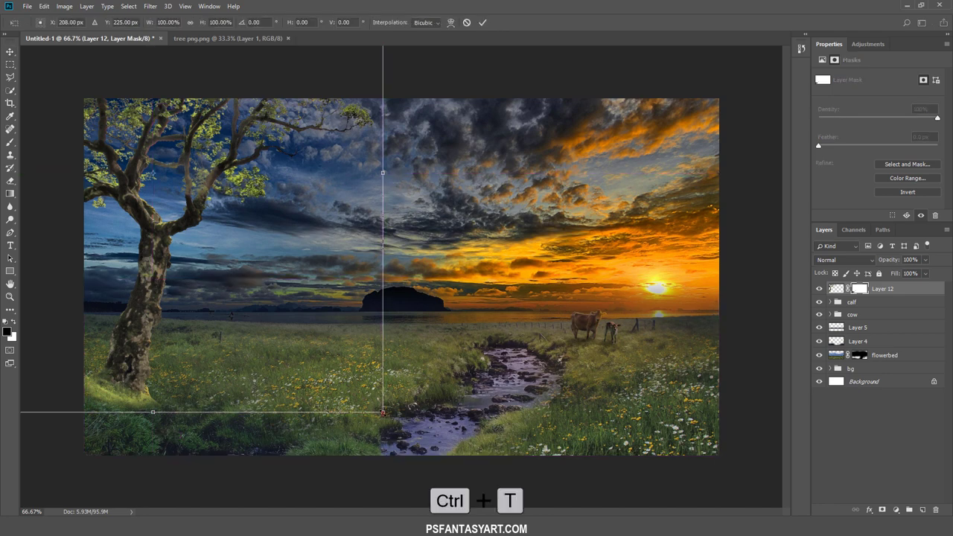
{"action": "left_click_drag", "start_coordinate": [382, 412], "coordinate": [398, 422]}
{"action": "left_click_drag", "start_coordinate": [223, 363], "coordinate": [228, 352]}
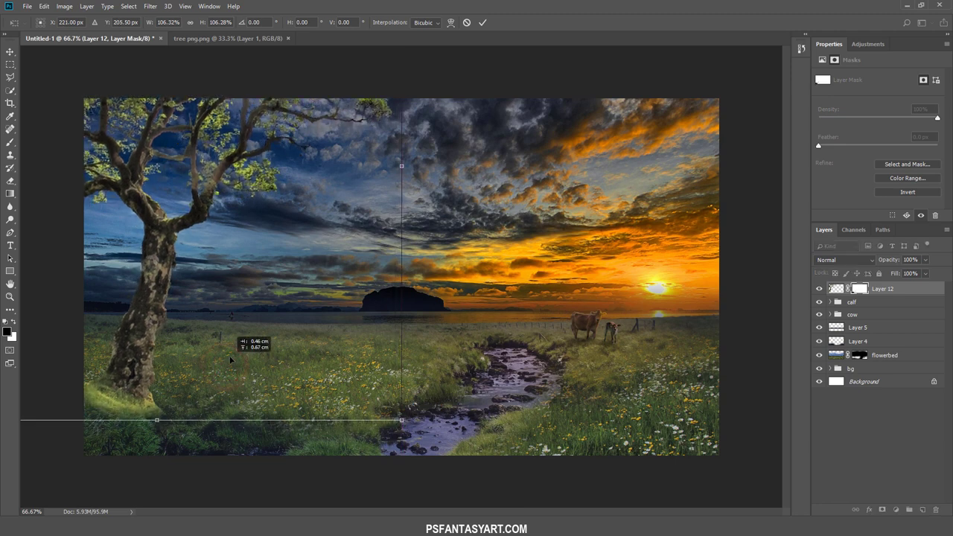
{"action": "left_click", "coordinate": [485, 22]}
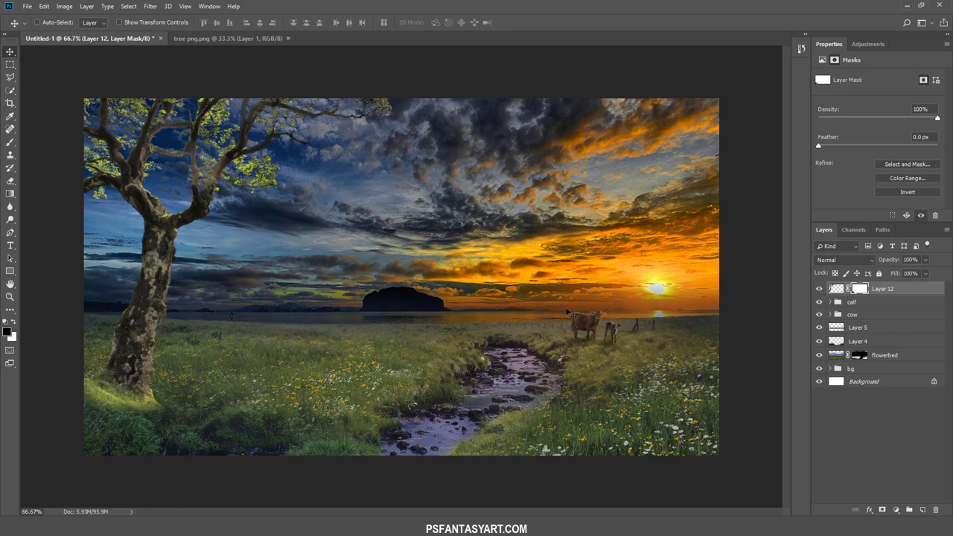
- Add a Brightness/Contrast adjustment clipped to the tree, with brightness -94 and contrast -11
{"action": "left_click", "coordinate": [896, 509]}
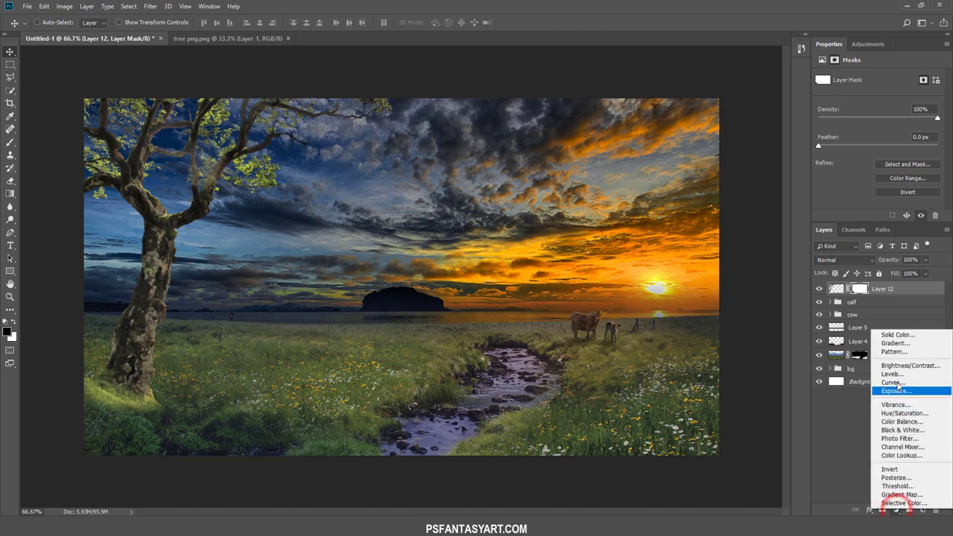
{"action": "left_click", "coordinate": [901, 365]}
{"action": "right_click", "coordinate": [903, 287]}
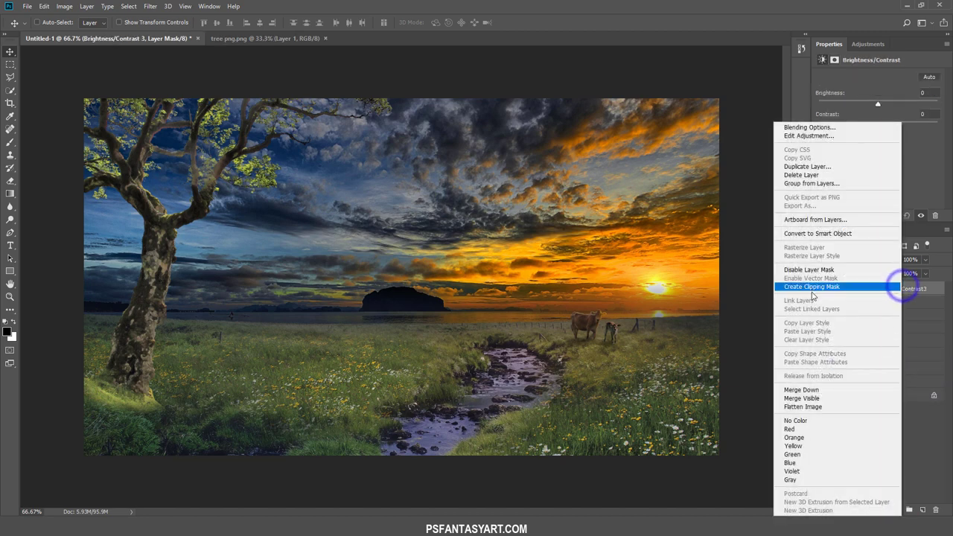
{"action": "left_click", "coordinate": [809, 285]}
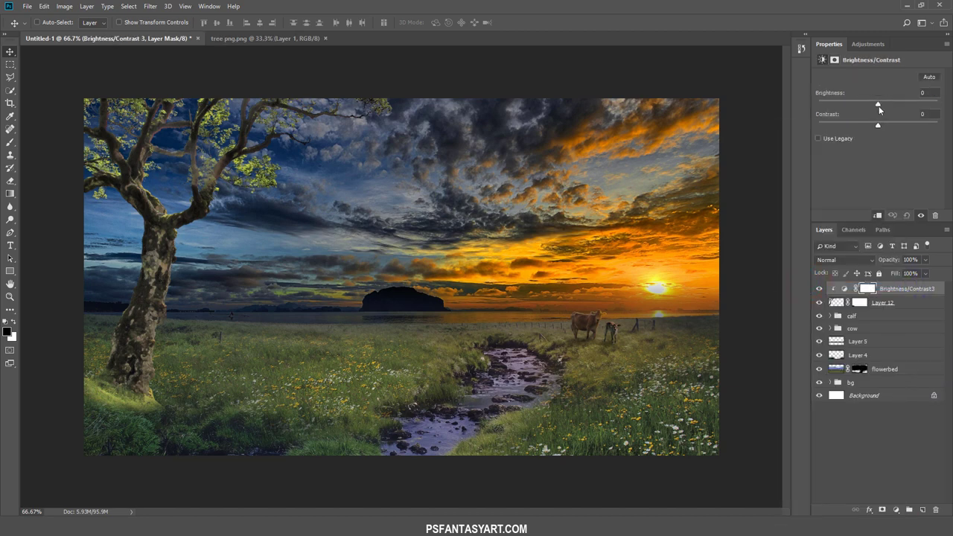
{"action": "left_click_drag", "start_coordinate": [878, 106], "coordinate": [843, 105]}
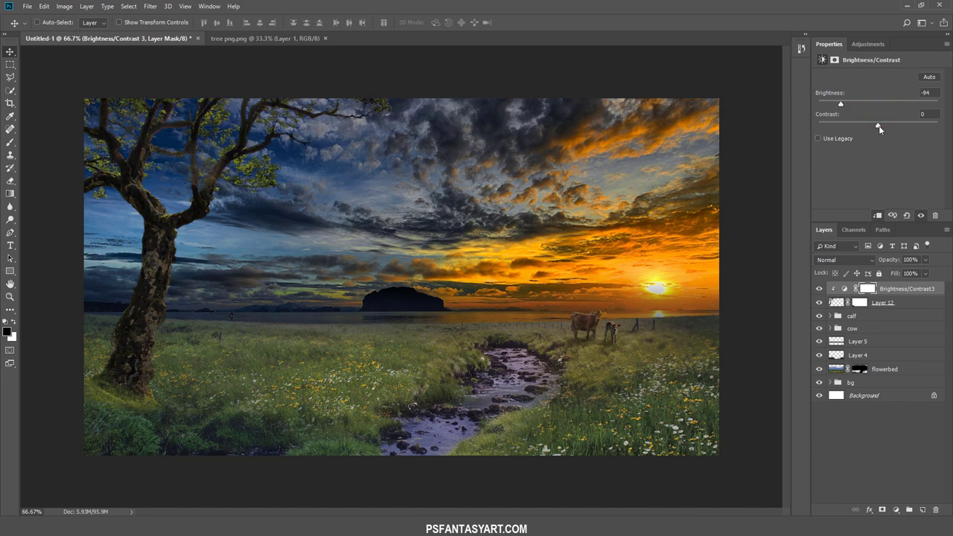
{"action": "left_click_drag", "start_coordinate": [879, 128], "coordinate": [873, 128]}
{"action": "left_click", "coordinate": [889, 302]}
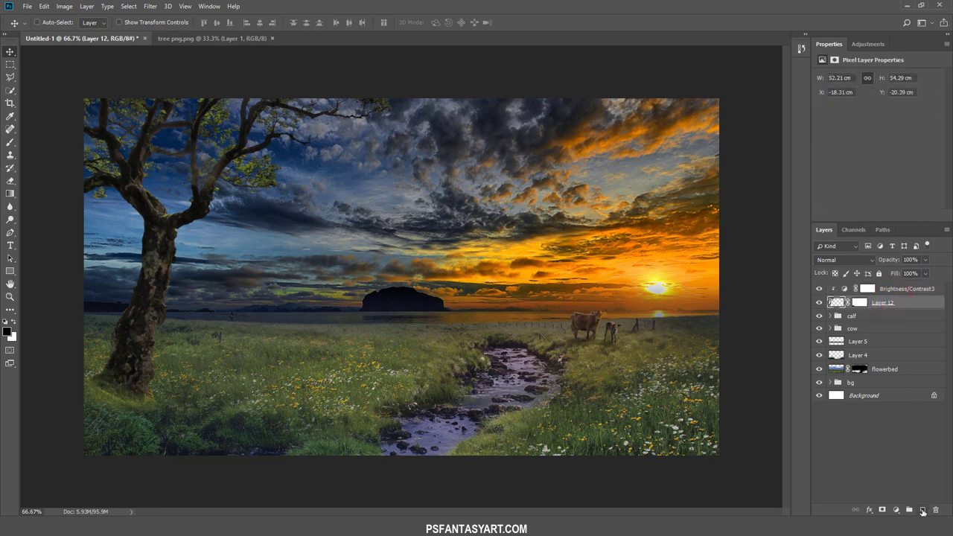
- Add a new layer above the tree and set the brush to 28% opacity and 29% flow
{"action": "left_click", "coordinate": [922, 510]}
{"action": "left_click", "coordinate": [10, 142]}
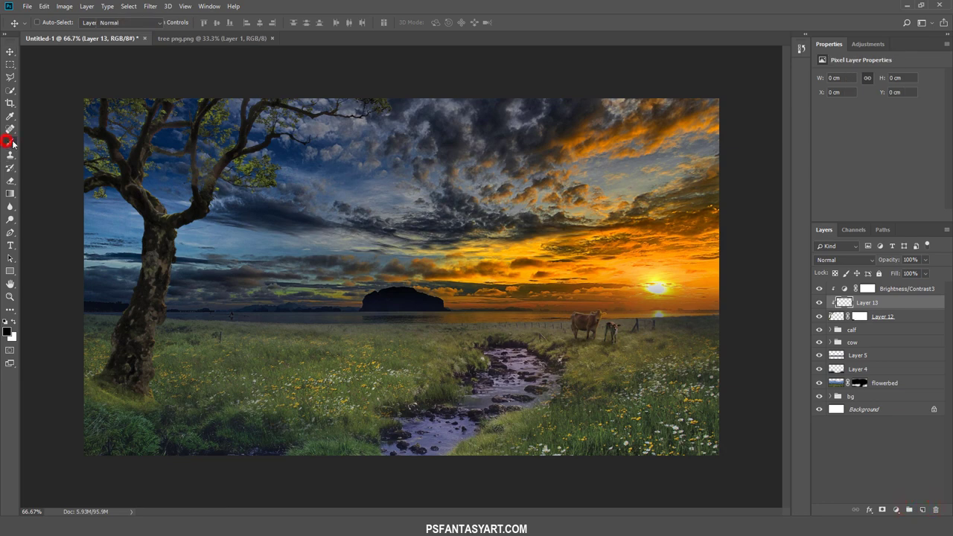
{"action": "left_click", "coordinate": [217, 22]}
{"action": "left_click", "coordinate": [187, 33]}
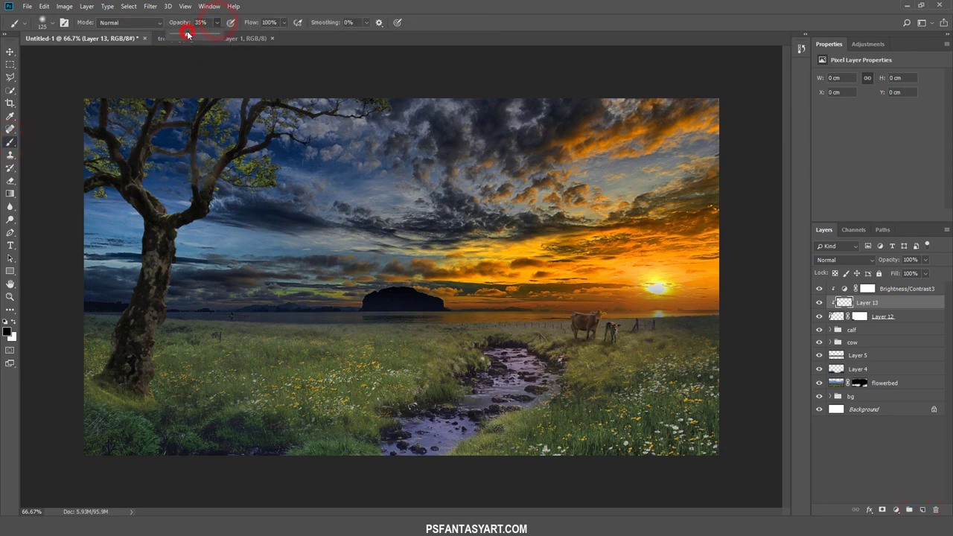
{"action": "left_click_drag", "start_coordinate": [187, 33], "coordinate": [184, 35]}
{"action": "left_click", "coordinate": [283, 22]}
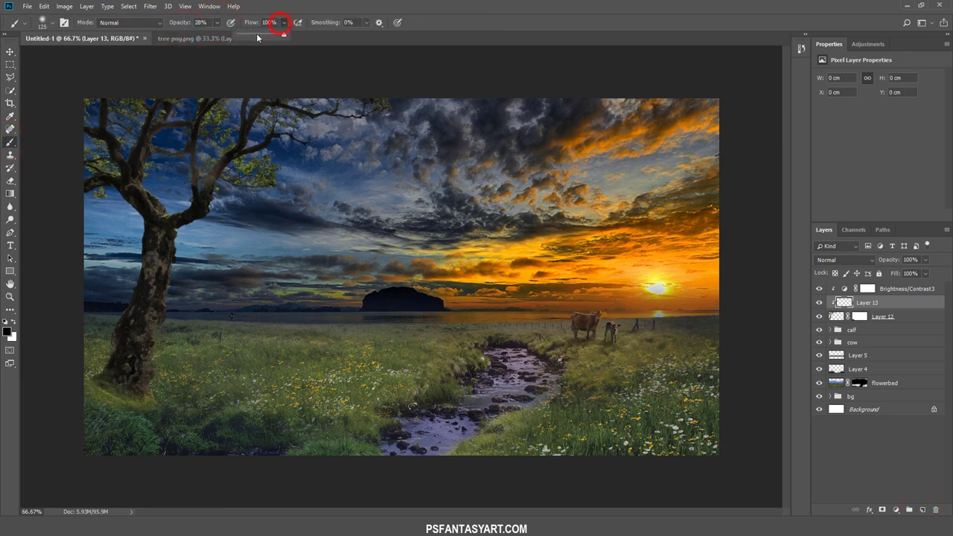
{"action": "left_click_drag", "start_coordinate": [279, 34], "coordinate": [251, 35]}
- Paint soft dark shading along the tree branch and down to the trunk base
{"action": "left_click", "coordinate": [205, 176]}
{"action": "left_click_drag", "start_coordinate": [195, 191], "coordinate": [166, 213]}
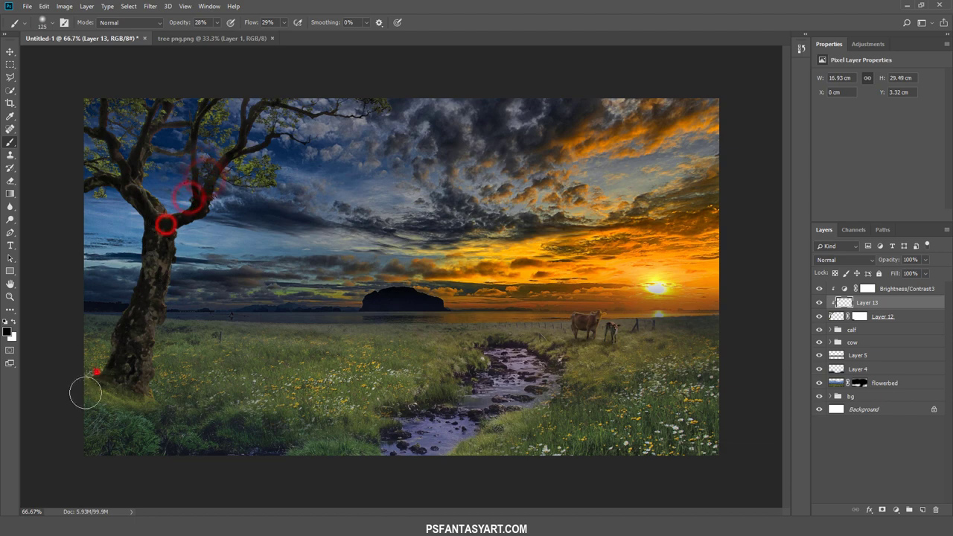
{"action": "left_click_drag", "start_coordinate": [95, 372], "coordinate": [85, 389]}
{"action": "left_click", "coordinate": [127, 319]}
{"action": "left_click", "coordinate": [117, 399]}
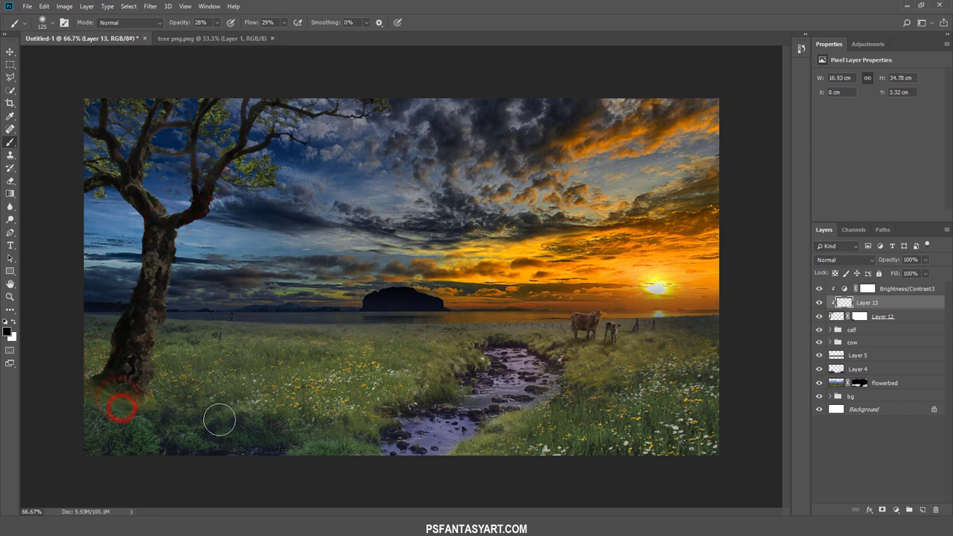
{"action": "left_click", "coordinate": [140, 402]}
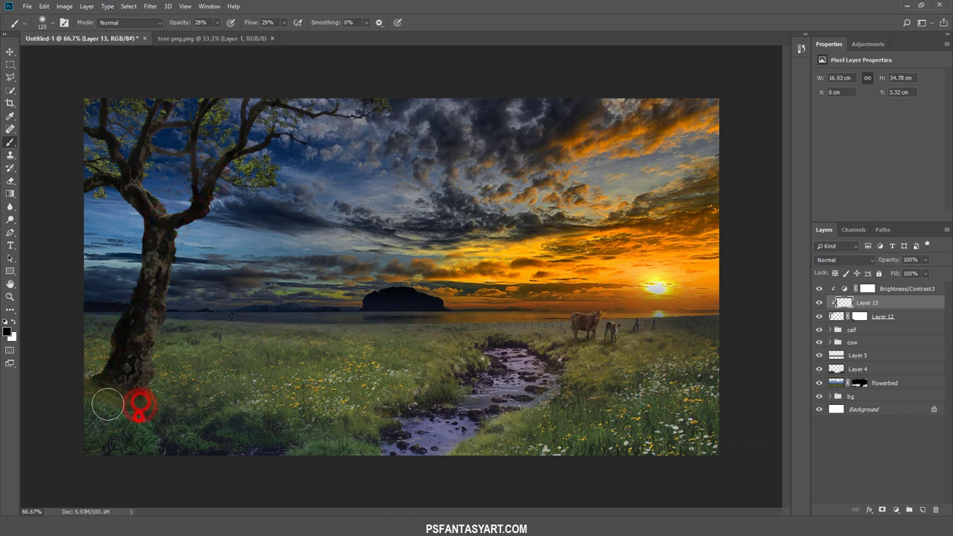
{"action": "left_click", "coordinate": [111, 392]}
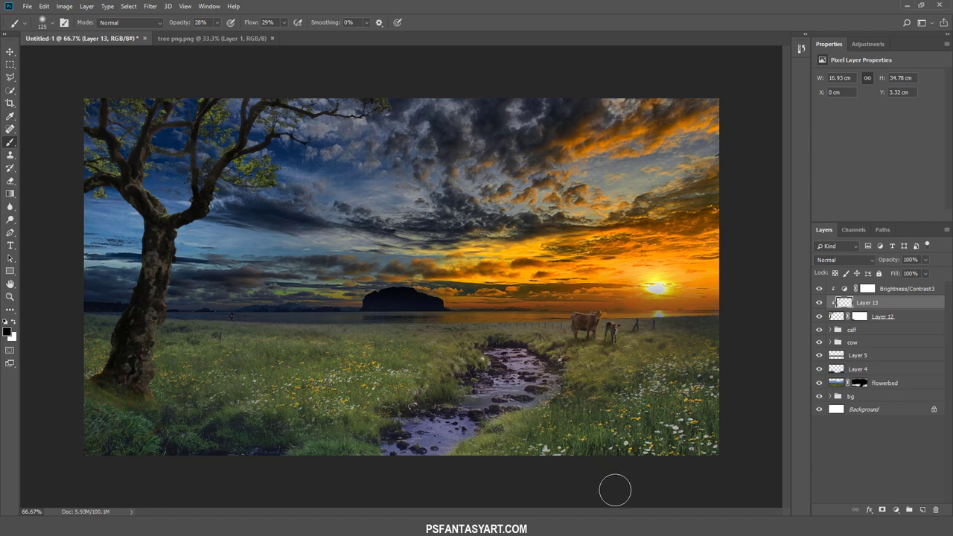
{"action": "left_click", "coordinate": [896, 293]}
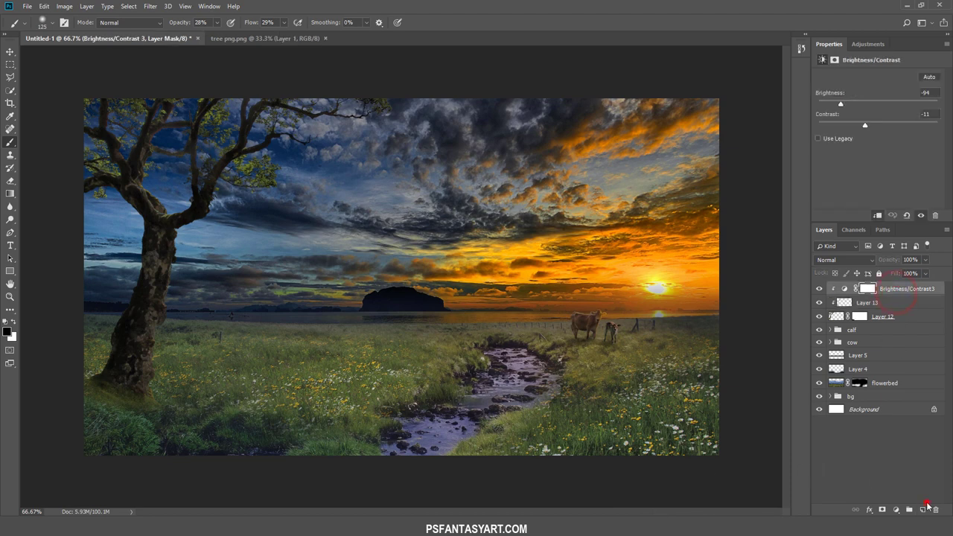
- Add a new top layer and set the brush colour to near-black #0f1012
{"action": "left_click", "coordinate": [922, 510]}
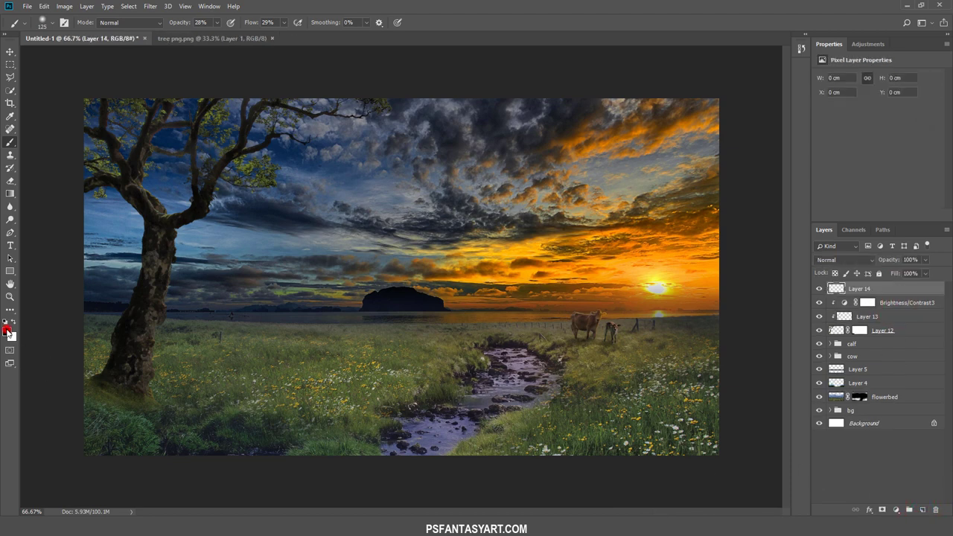
{"action": "left_click", "coordinate": [7, 330]}
{"action": "type", "text": "0"}
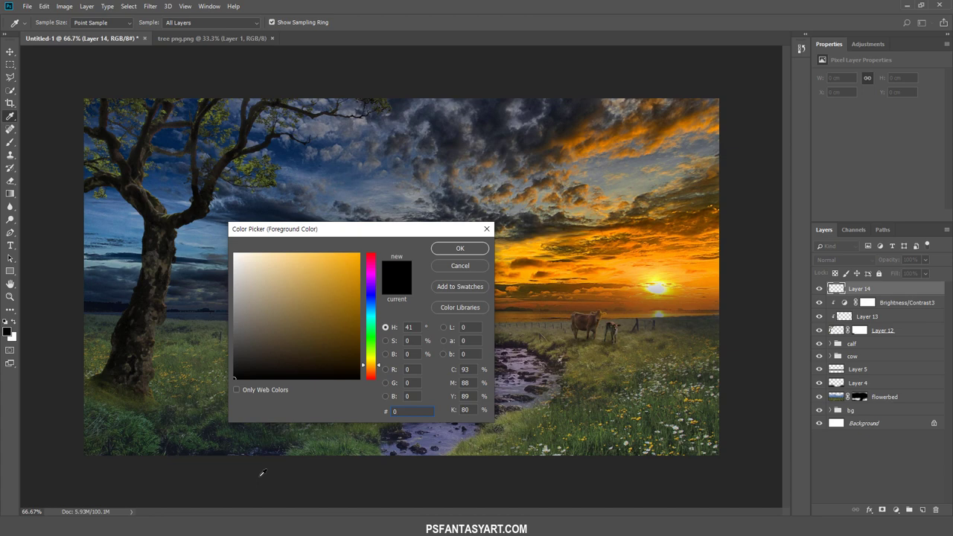
{"action": "type", "text": "f"}
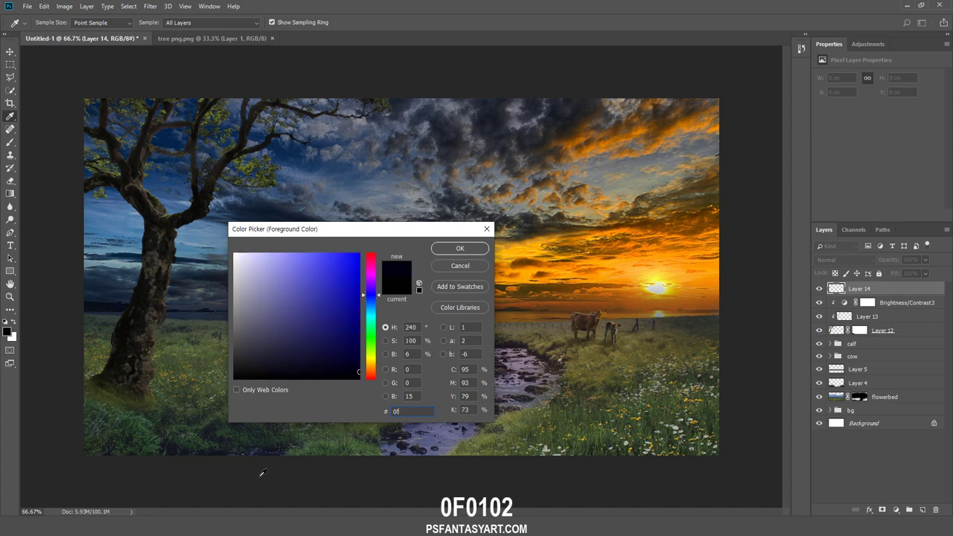
{"action": "type", "text": "1012"}
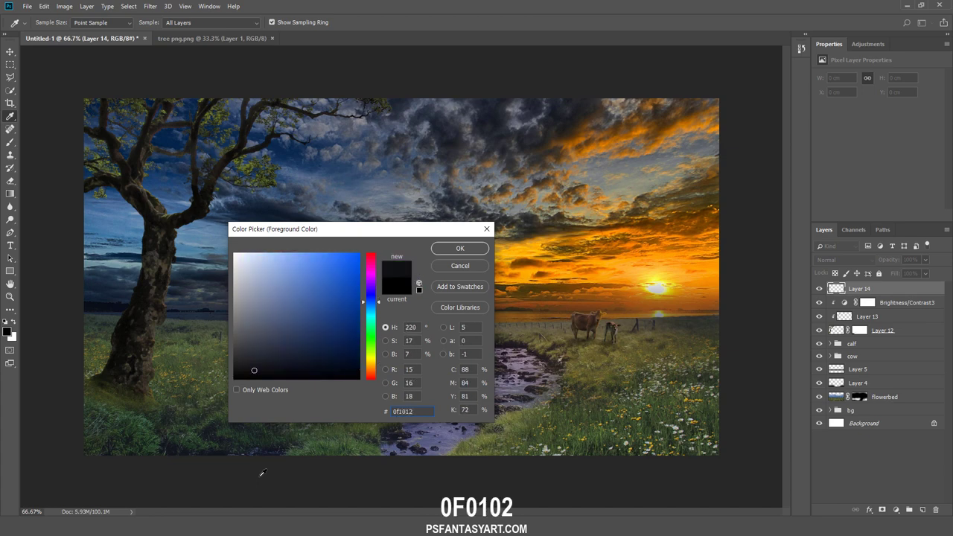
{"action": "left_click", "coordinate": [455, 248]}
{"action": "key", "text": "b"}
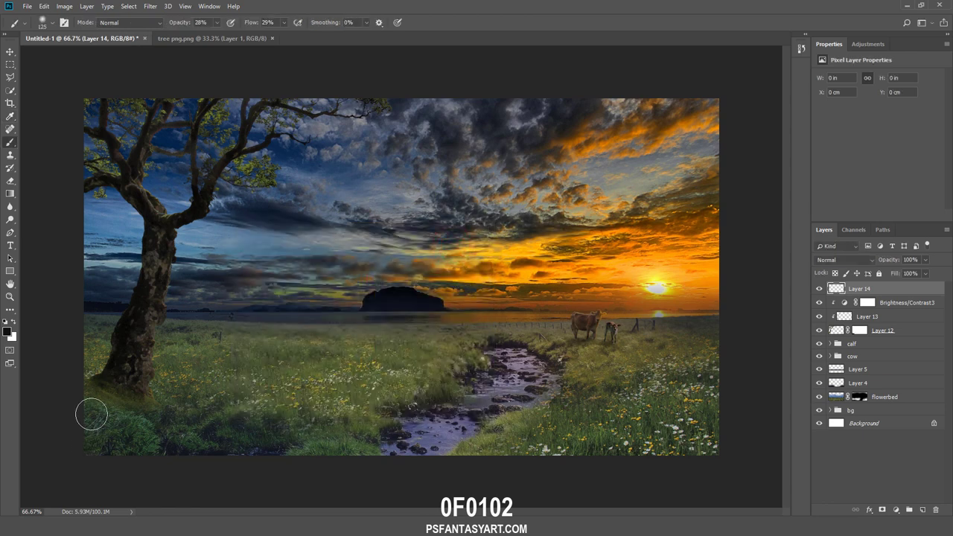
- Dab soft dark shadow onto the grass around and beside the tree trunk base
{"action": "mouse_move", "coordinate": [109, 388]}
{"action": "left_mouse_down"}
{"action": "mouse_move", "coordinate": [80, 402]}
{"action": "mouse_move", "coordinate": [121, 405]}
{"action": "left_mouse_up"}
{"action": "left_click", "coordinate": [55, 427]}
{"action": "left_click", "coordinate": [124, 395]}
{"action": "left_click", "coordinate": [127, 390]}
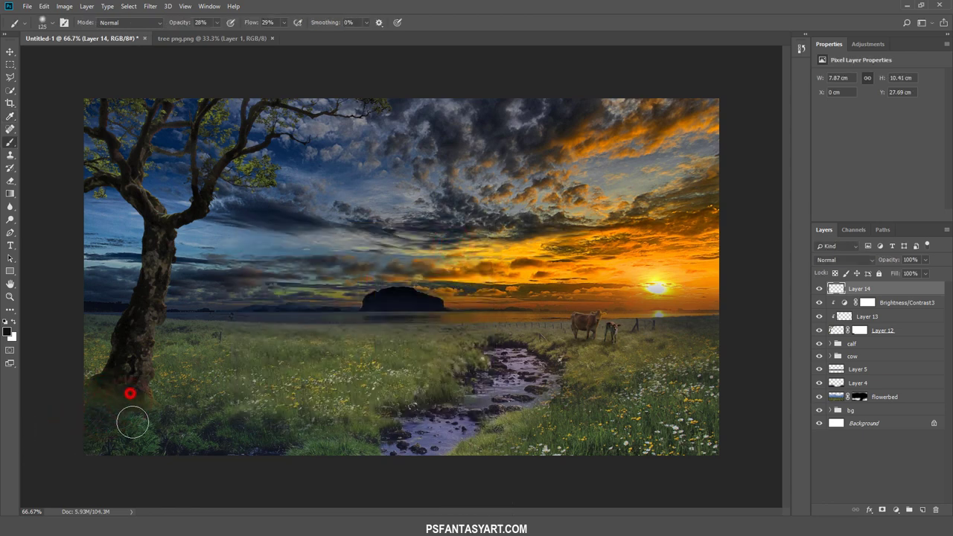
{"action": "left_click", "coordinate": [134, 395]}
{"action": "left_click", "coordinate": [139, 407]}
{"action": "left_click", "coordinate": [106, 399]}
{"action": "left_click", "coordinate": [76, 394]}
{"action": "left_click", "coordinate": [107, 381]}
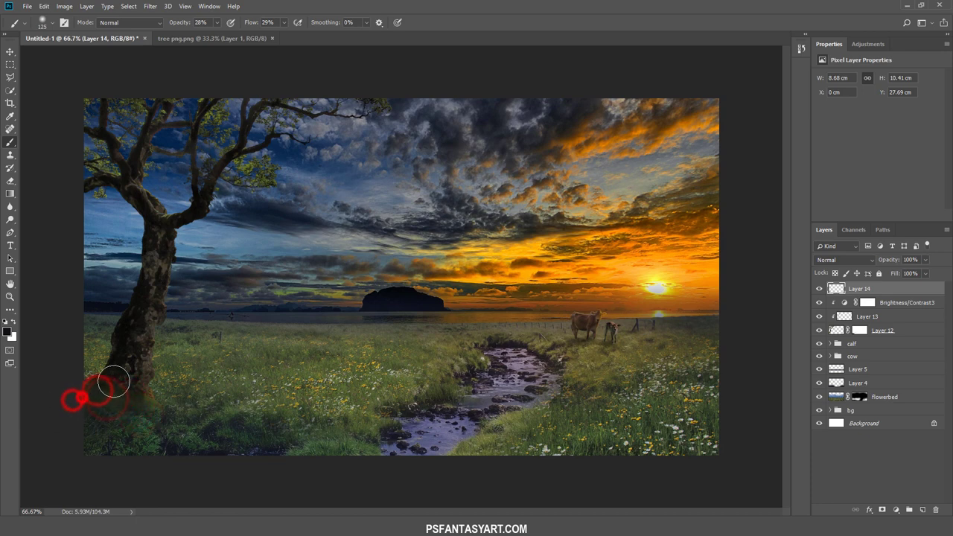
{"action": "left_click", "coordinate": [115, 410]}
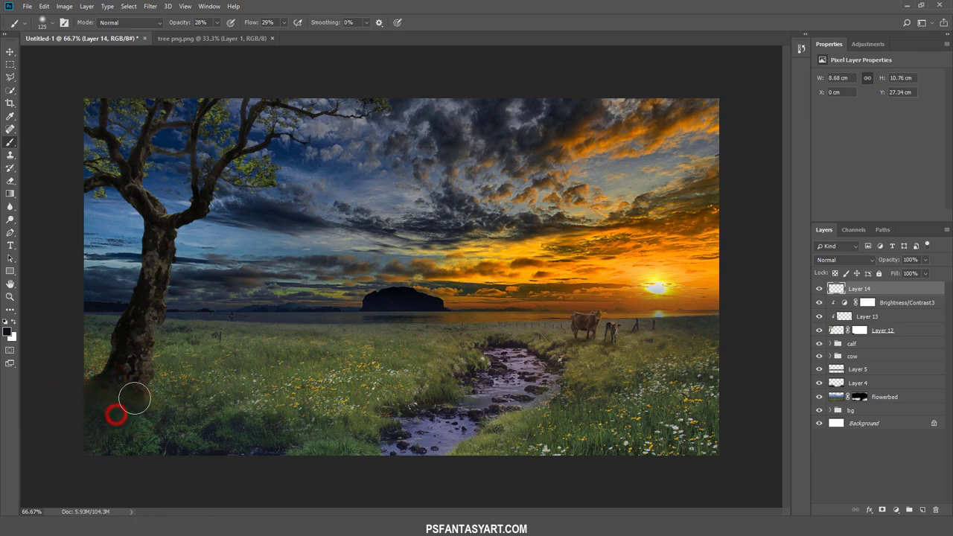
{"action": "left_click", "coordinate": [135, 404]}
{"action": "left_click", "coordinate": [151, 409]}
{"action": "left_click", "coordinate": [153, 417]}
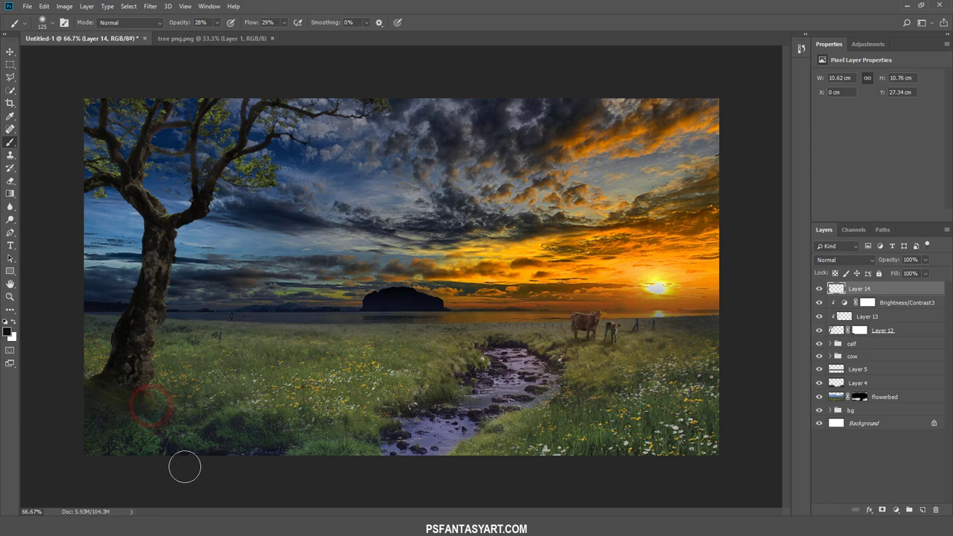
- Group the tree and its shading layers into a group named 'tree'
{"action": "left_click", "coordinate": [883, 333], "text": "shift"}
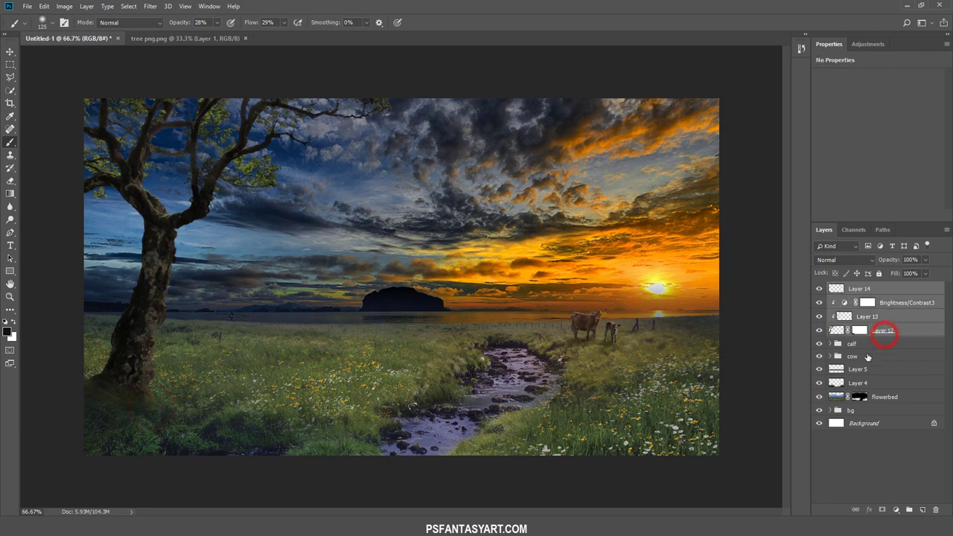
{"action": "key", "text": "ctrl+g"}
{"action": "double_click", "coordinate": [857, 288]}
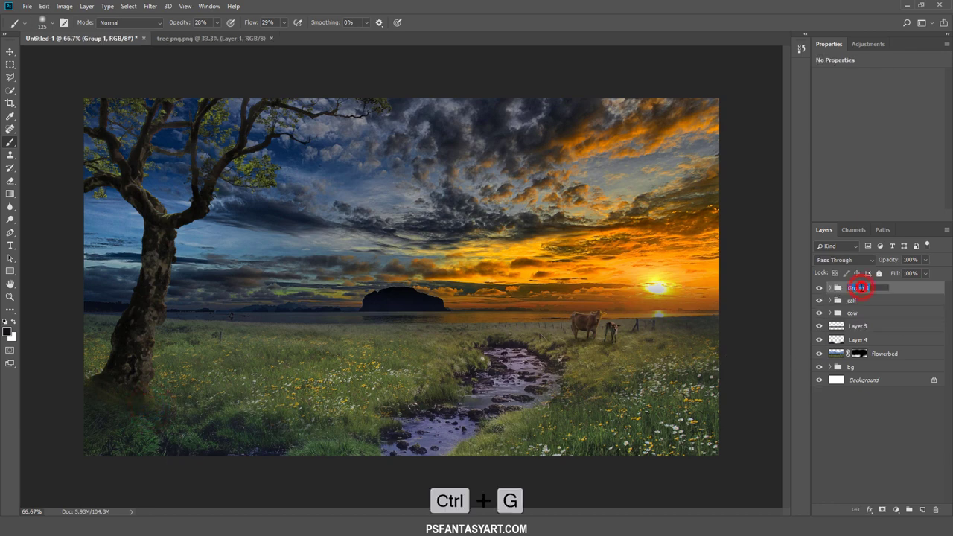
{"action": "type", "text": "tree"}
{"action": "key", "text": "Return"}
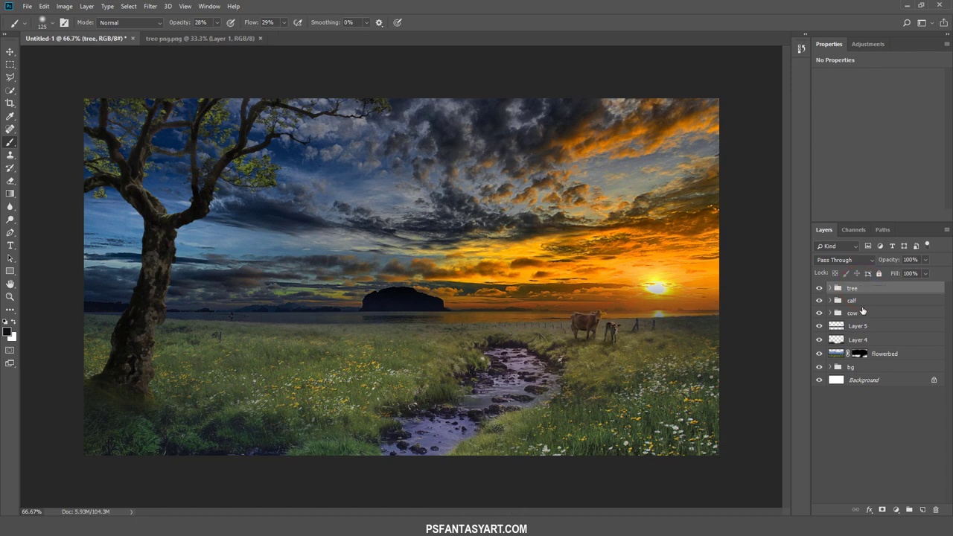
- Add a new empty Layer 15 on top and set the foreground colour to ffbd2f
{"action": "left_click", "coordinate": [923, 509]}
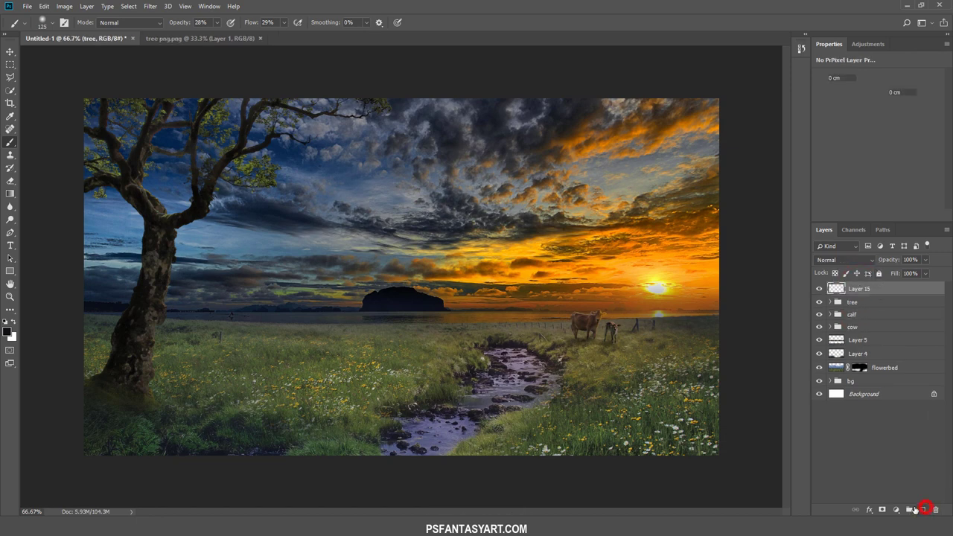
{"action": "left_click", "coordinate": [9, 331]}
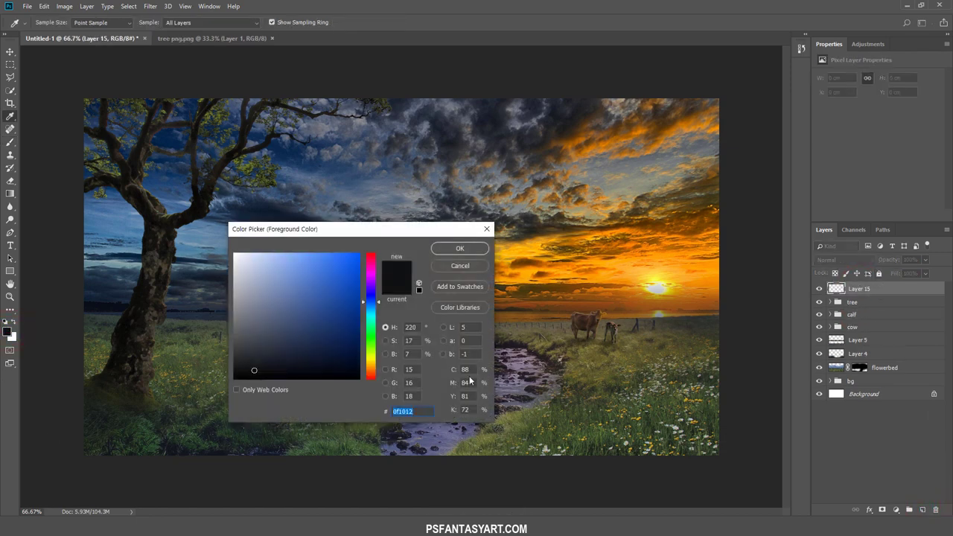
{"action": "type", "text": "ff"}
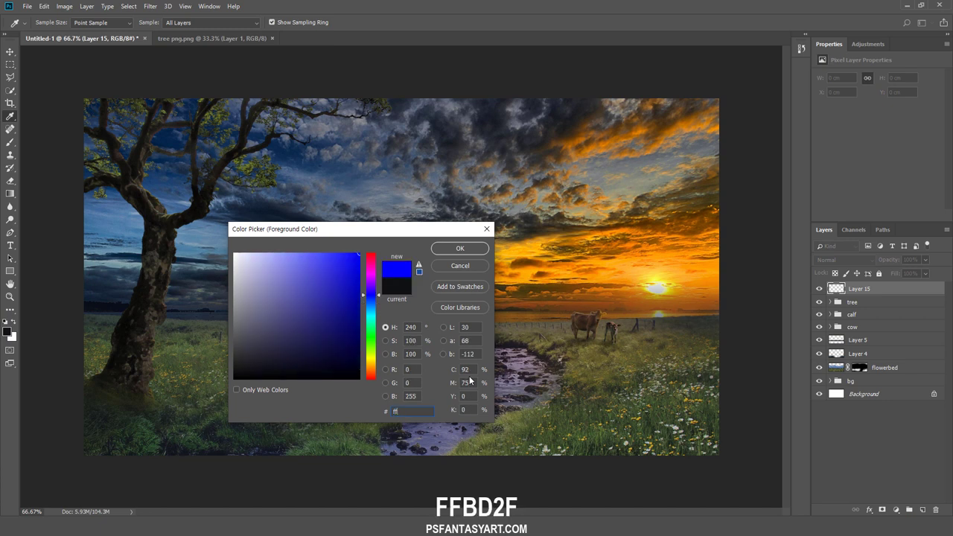
{"action": "type", "text": "bd"}
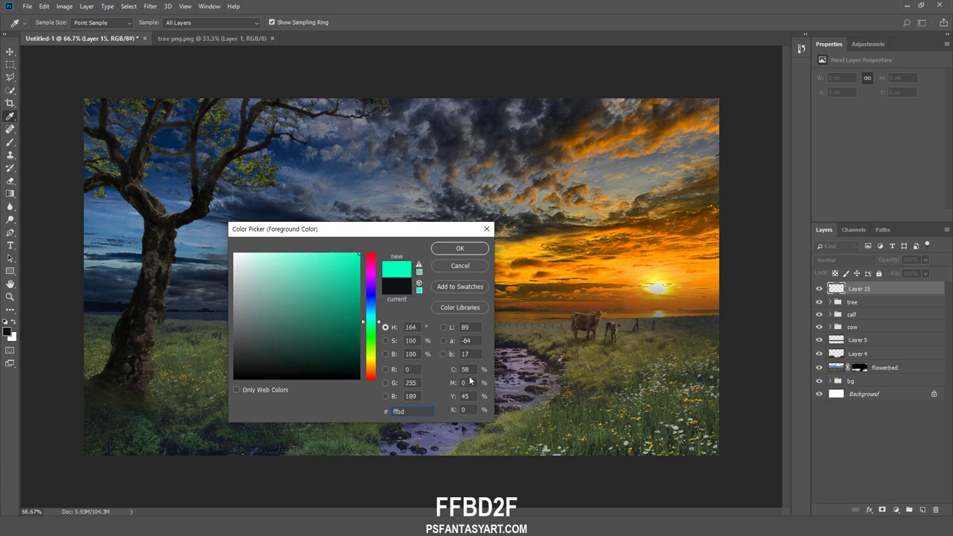
{"action": "type", "text": "2f"}
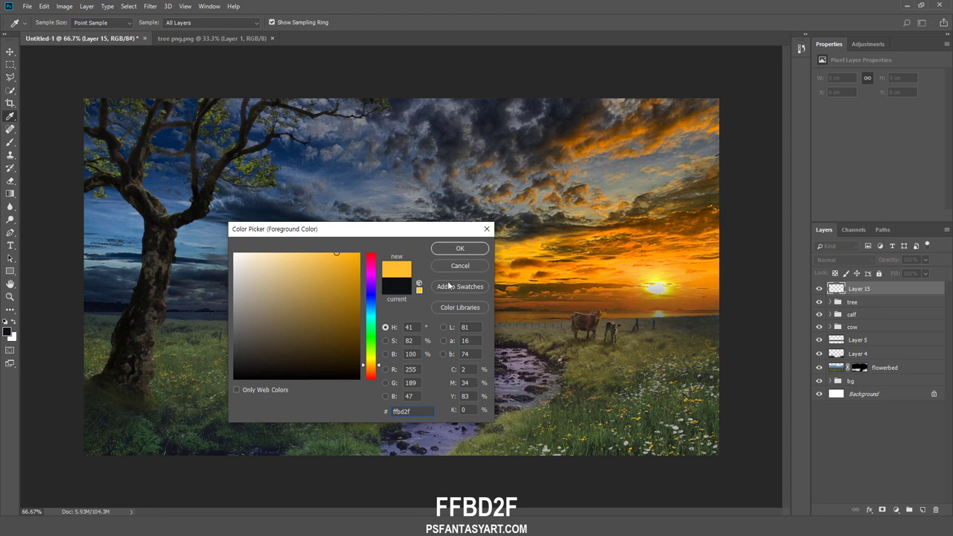
{"action": "left_click", "coordinate": [460, 249]}
- Paint a soft yellow glow over the sun with a 500 px brush at 100% opacity
{"action": "left_click", "coordinate": [10, 141]}
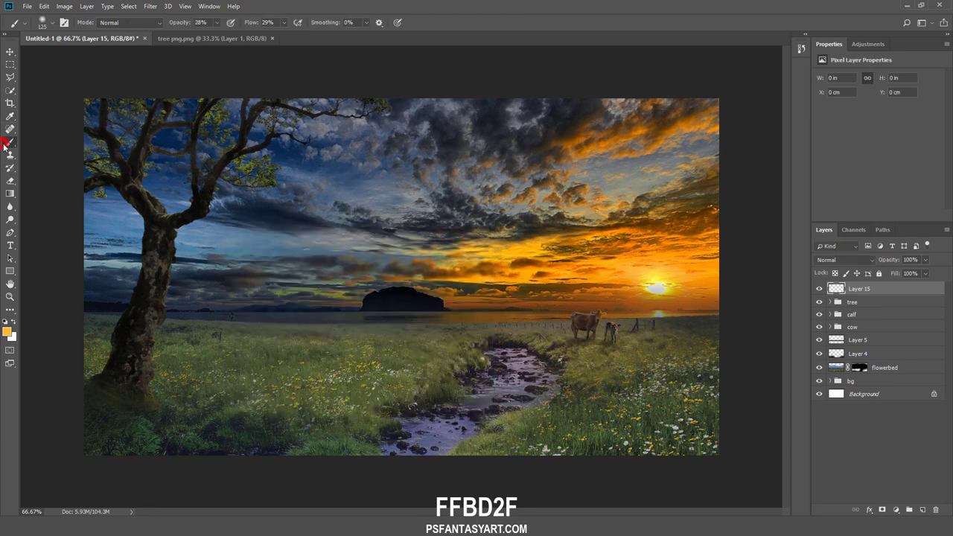
{"action": "left_click", "coordinate": [216, 23]}
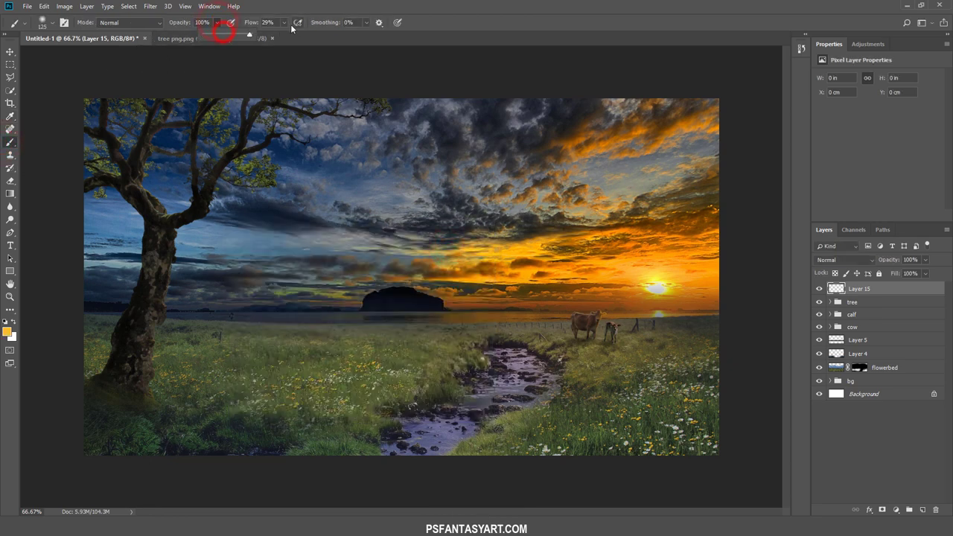
{"action": "left_click_drag", "start_coordinate": [223, 35], "coordinate": [321, 37]}
{"action": "key", "text": "bracketright"}
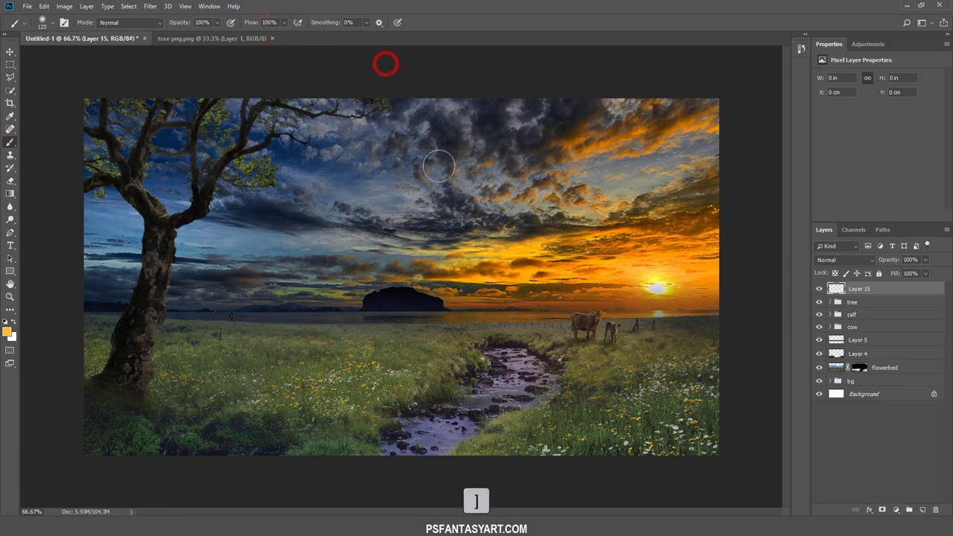
{"action": "key", "text": "bracketright"}
{"action": "key", "text": "bracketright"}
{"action": "key", "text": "bracketright"}
{"action": "key", "text": "bracketright"}
{"action": "key", "text": "bracketright"}
{"action": "key", "text": "bracketright"}
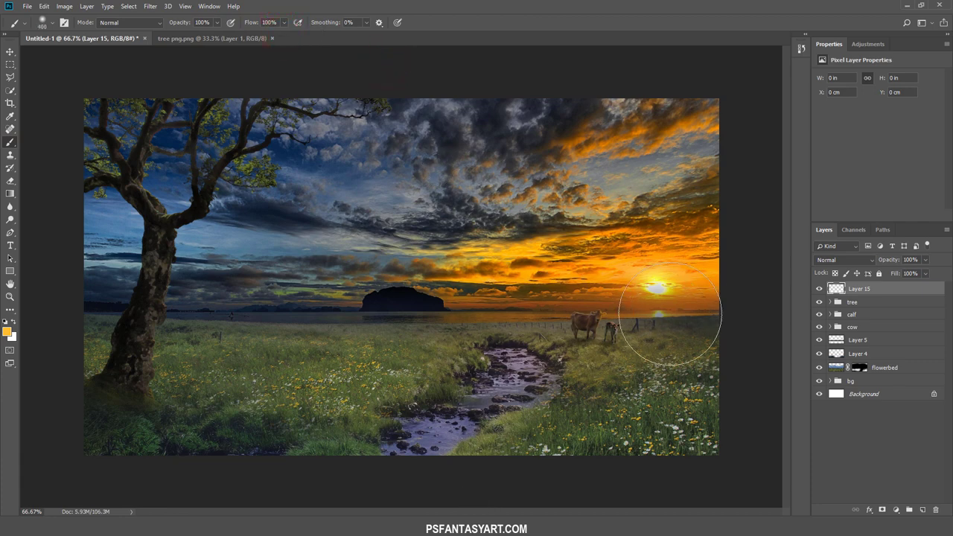
{"action": "key", "text": "bracketright"}
{"action": "left_click", "coordinate": [655, 289]}
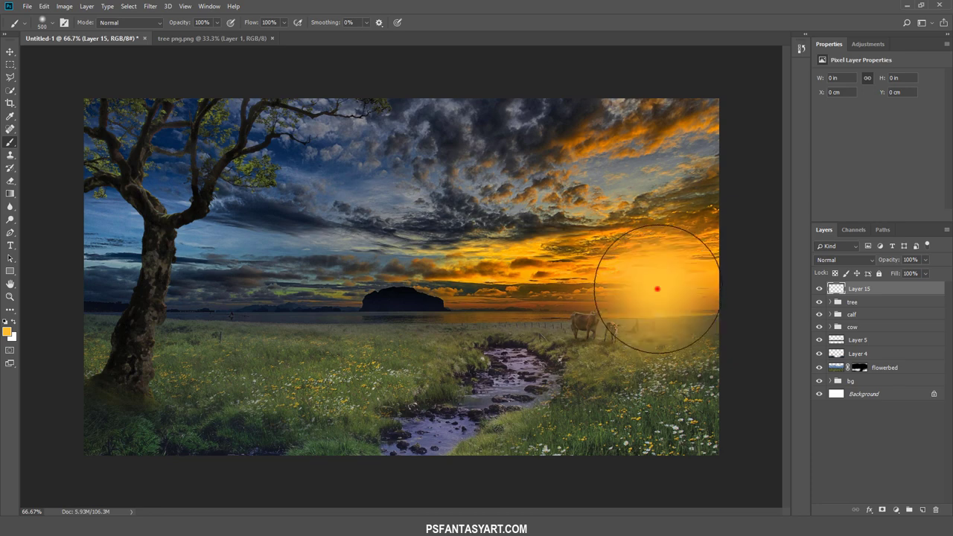
- Set the glow layer to Overlay blending at 73% opacity
{"action": "left_click", "coordinate": [845, 265]}
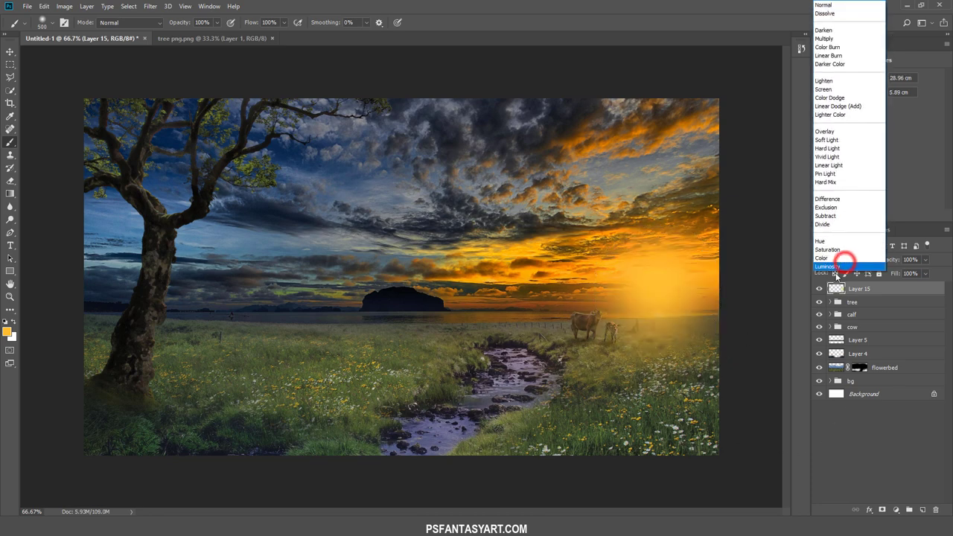
{"action": "left_click", "coordinate": [830, 128]}
{"action": "left_click", "coordinate": [925, 260]}
{"action": "left_click_drag", "start_coordinate": [925, 272], "coordinate": [916, 275]}
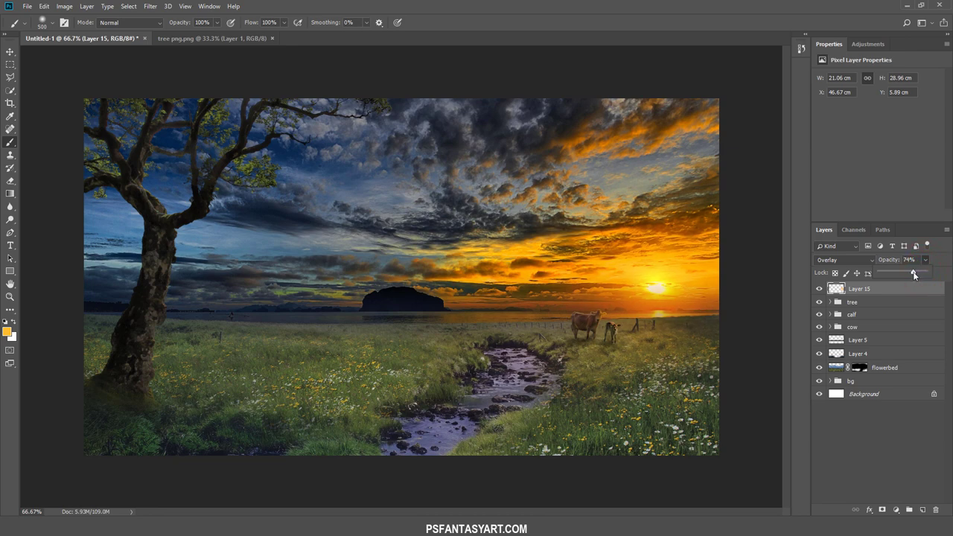
{"action": "left_click", "coordinate": [818, 292]}
{"action": "left_click", "coordinate": [819, 289]}
- Move the cow and calf groups slightly up and to the right
{"action": "left_click", "coordinate": [857, 319]}
{"action": "left_click", "coordinate": [861, 328], "text": "shift"}
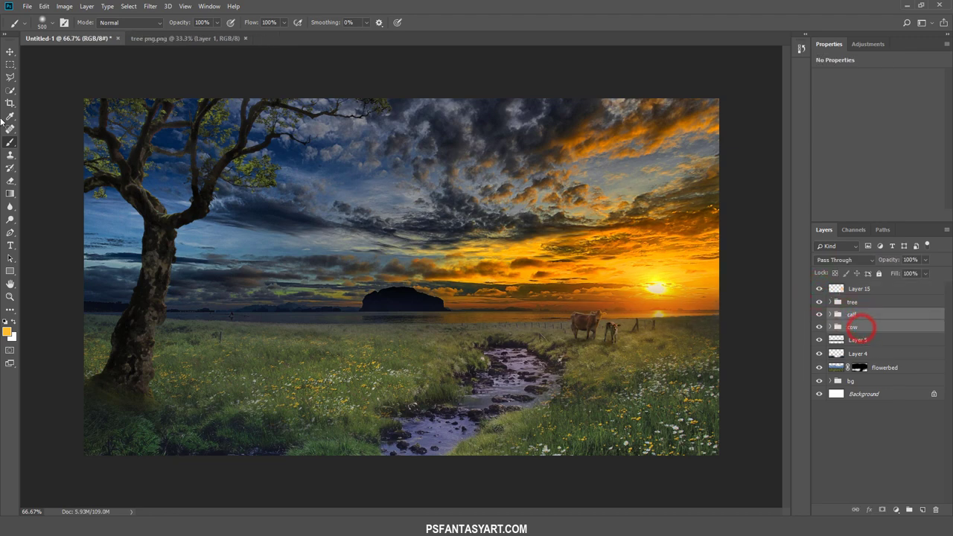
{"action": "left_click", "coordinate": [10, 51]}
{"action": "left_click_drag", "start_coordinate": [608, 346], "coordinate": [621, 340]}
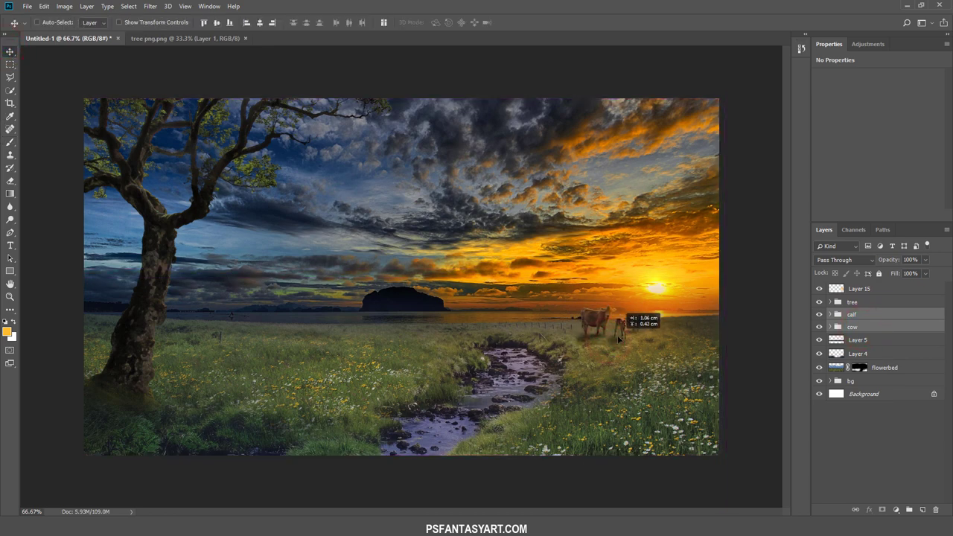
{"action": "left_click", "coordinate": [881, 290]}
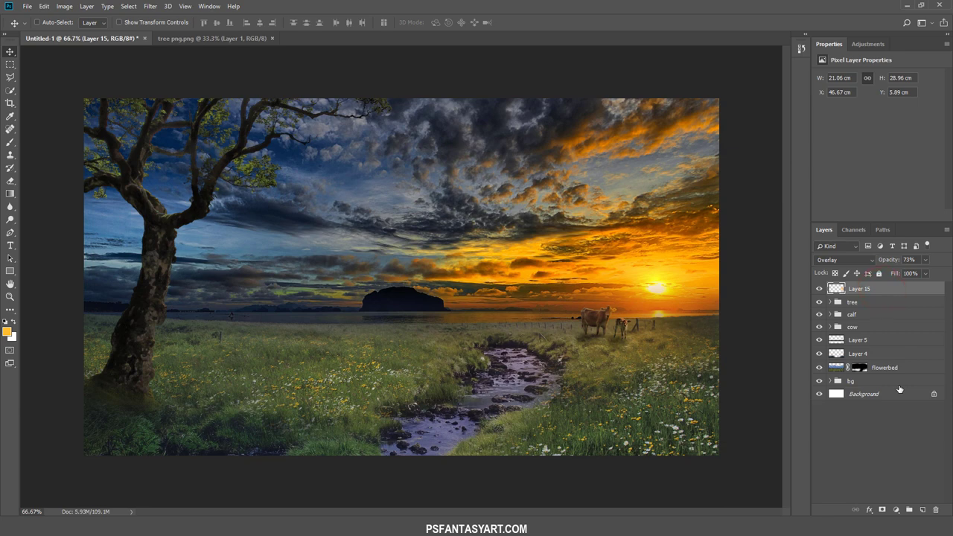
- Open Boat PSD and drag the sailboat into the sunset composite
{"action": "left_click", "coordinate": [27, 6]}
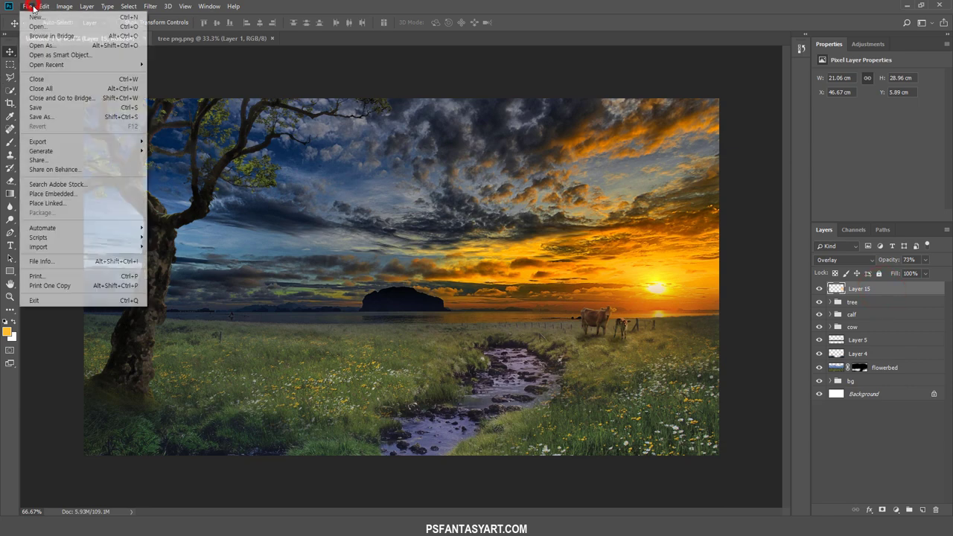
{"action": "left_click", "coordinate": [30, 28]}
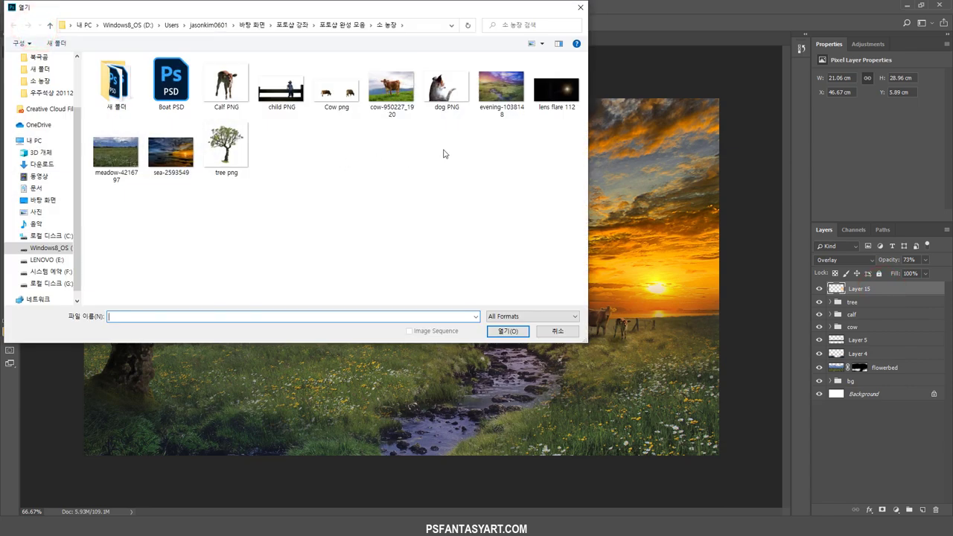
{"action": "left_click", "coordinate": [160, 88]}
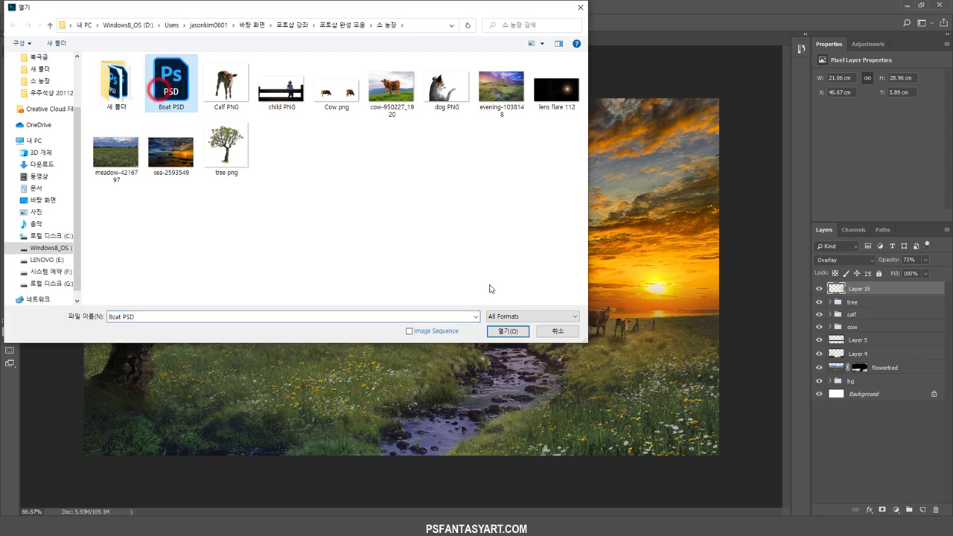
{"action": "left_click", "coordinate": [485, 333]}
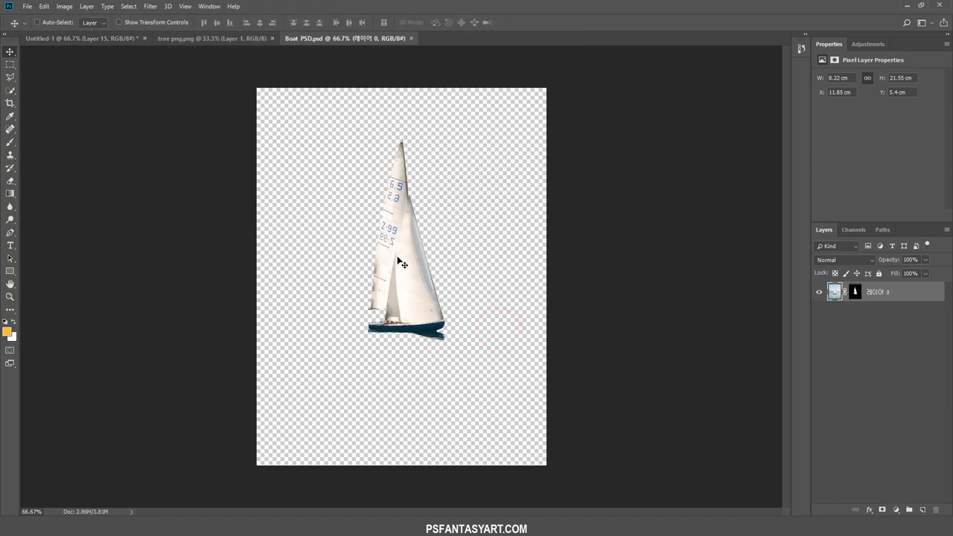
{"action": "mouse_move", "coordinate": [398, 257]}
{"action": "left_mouse_down"}
{"action": "mouse_move", "coordinate": [95, 54]}
{"action": "mouse_move", "coordinate": [463, 317]}
{"action": "left_mouse_up"}
- Scale the sailboat down to about 17.6% on the sea beside the island
{"action": "key", "text": "ctrl+t"}
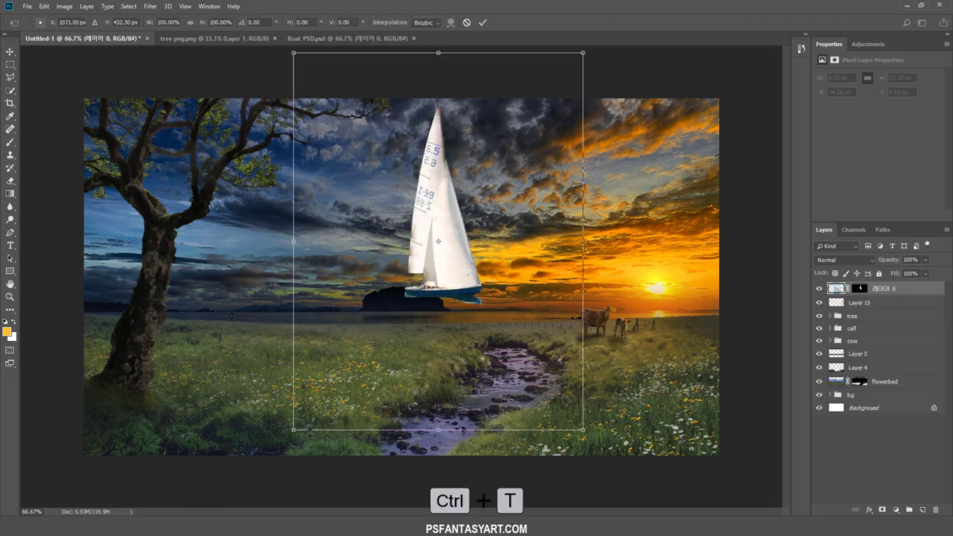
{"action": "mouse_move", "coordinate": [294, 431]}
{"action": "left_mouse_down"}
{"action": "mouse_move", "coordinate": [410, 277]}
{"action": "mouse_move", "coordinate": [473, 342]}
{"action": "mouse_move", "coordinate": [467, 322]}
{"action": "left_mouse_up"}
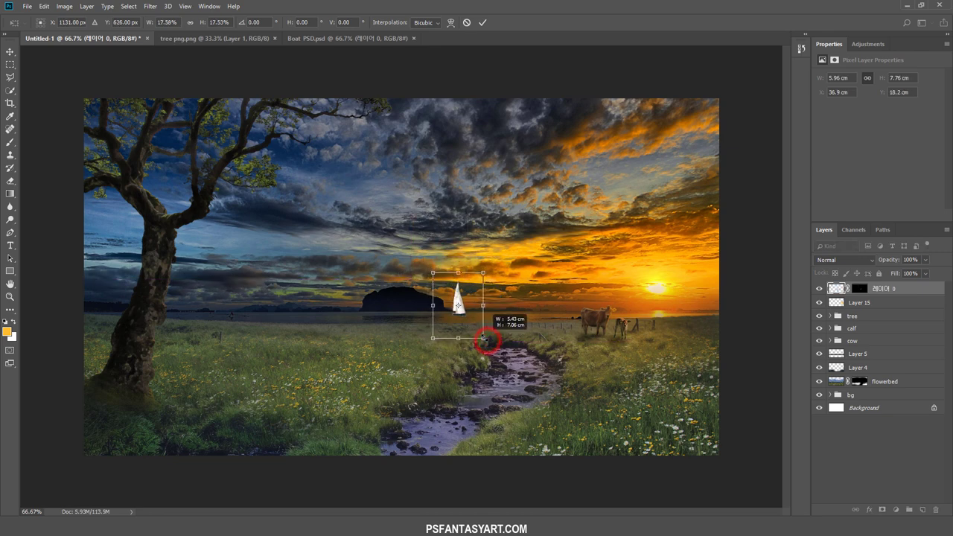
{"action": "left_click", "coordinate": [482, 22]}
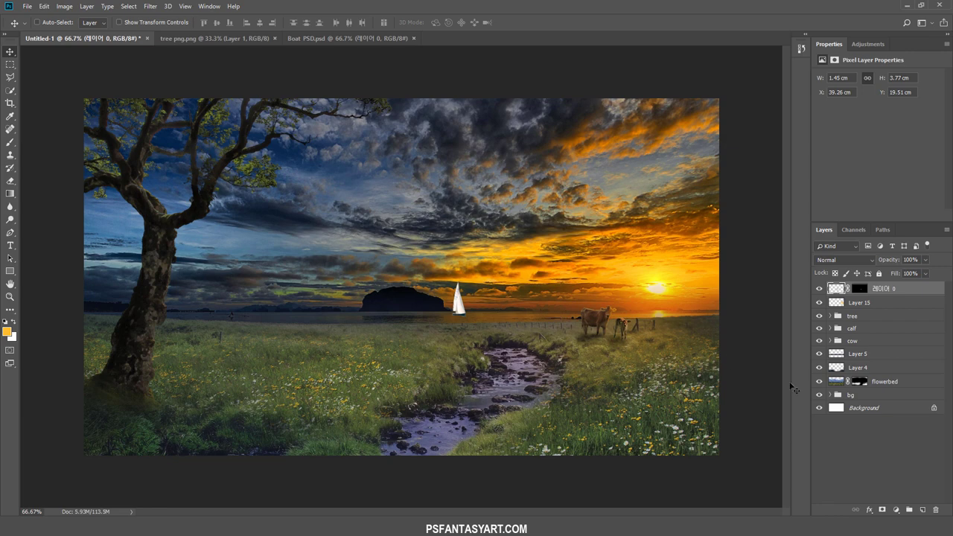
- Add a Curves adjustment clipped to the sailboat that darkens it to match the dusk
{"action": "left_click", "coordinate": [896, 508]}
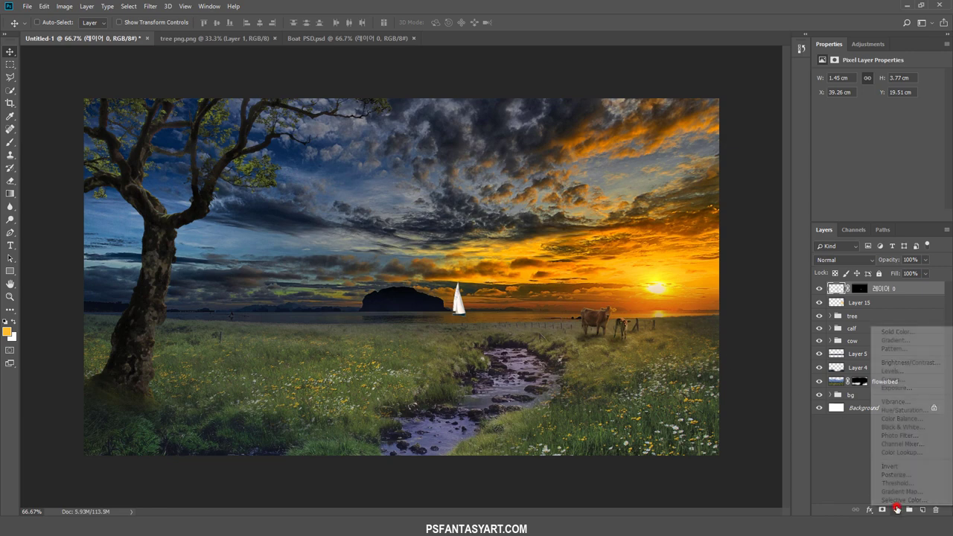
{"action": "left_click", "coordinate": [897, 379]}
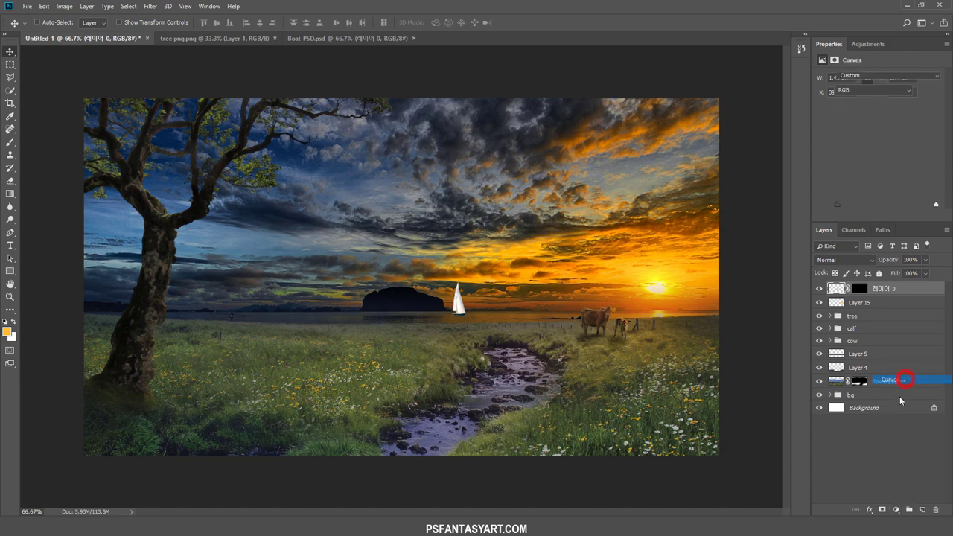
{"action": "right_click", "coordinate": [906, 288]}
{"action": "left_click", "coordinate": [848, 287]}
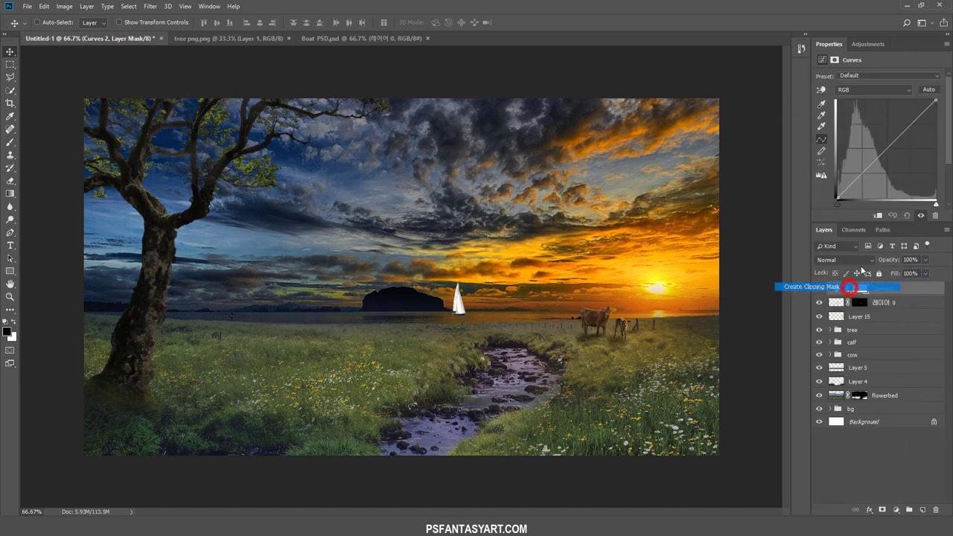
{"action": "left_click_drag", "start_coordinate": [933, 101], "coordinate": [939, 180]}
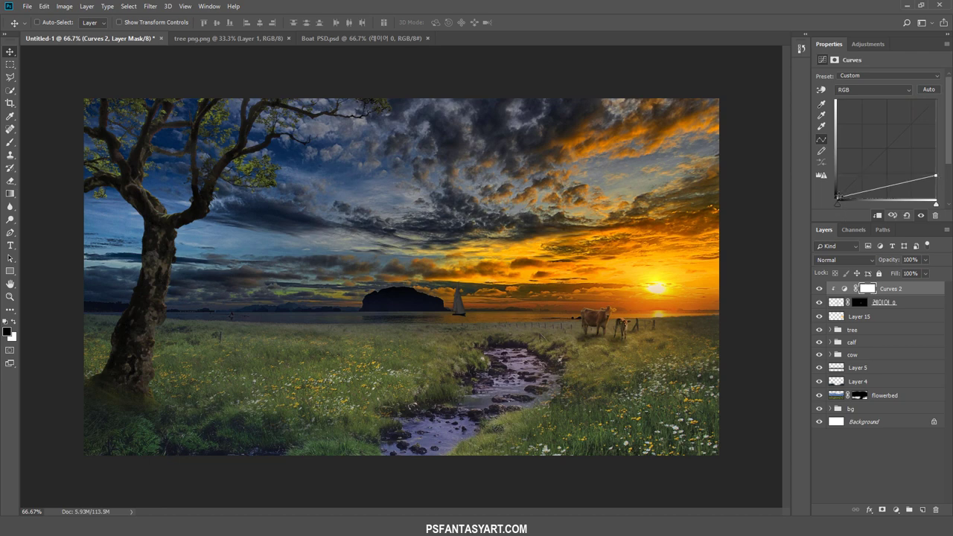
- Zoom in on the sailboat and select its layer mask
{"action": "left_click", "coordinate": [9, 297]}
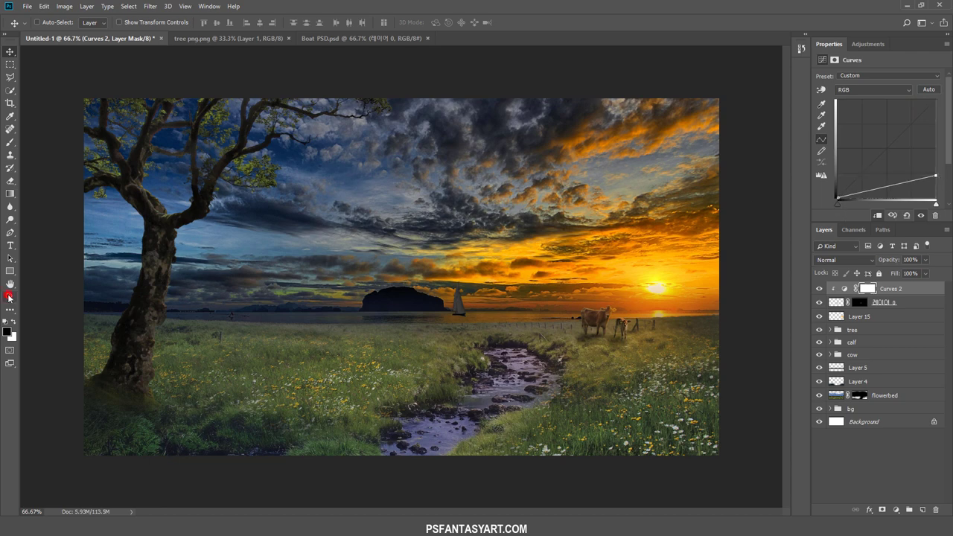
{"action": "left_click", "coordinate": [463, 323]}
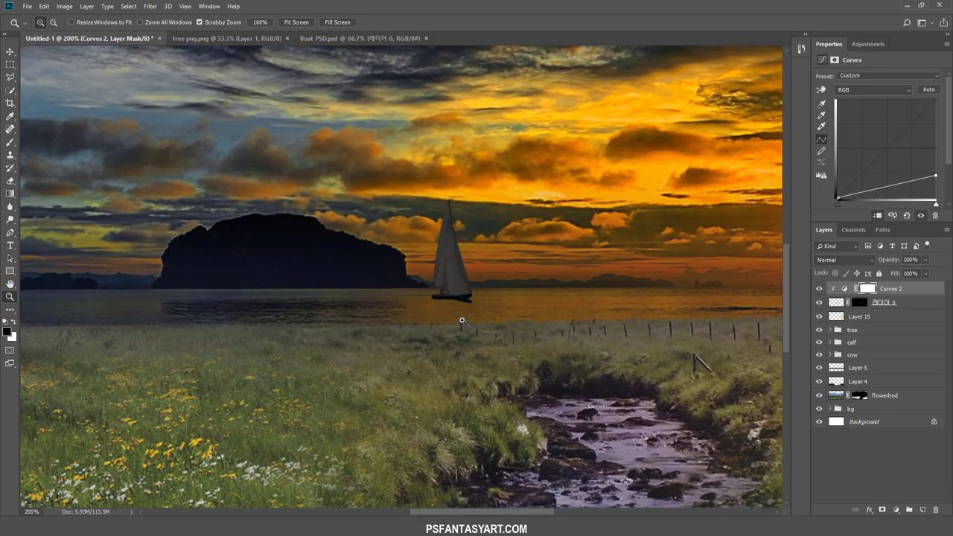
{"action": "left_click", "coordinate": [461, 320]}
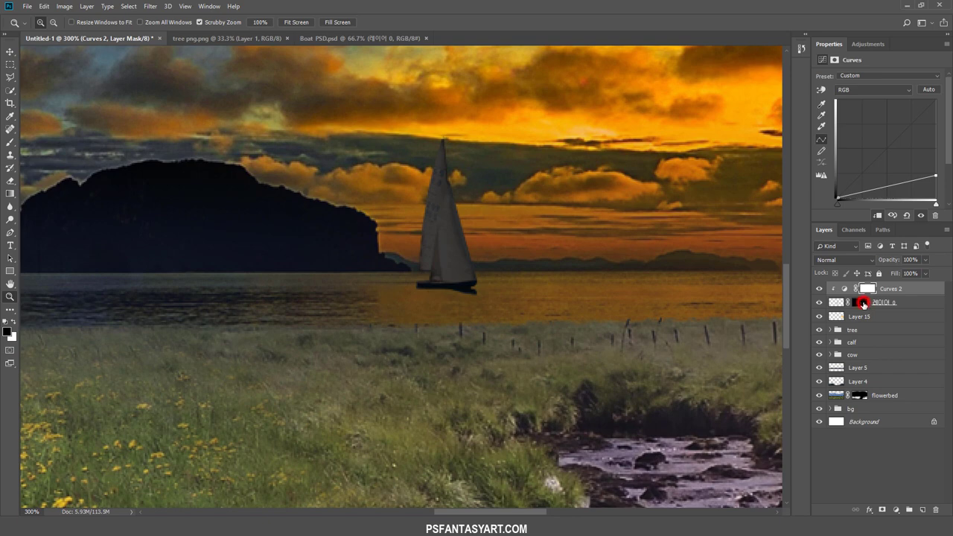
{"action": "left_click", "coordinate": [862, 303]}
{"action": "left_click", "coordinate": [13, 321]}
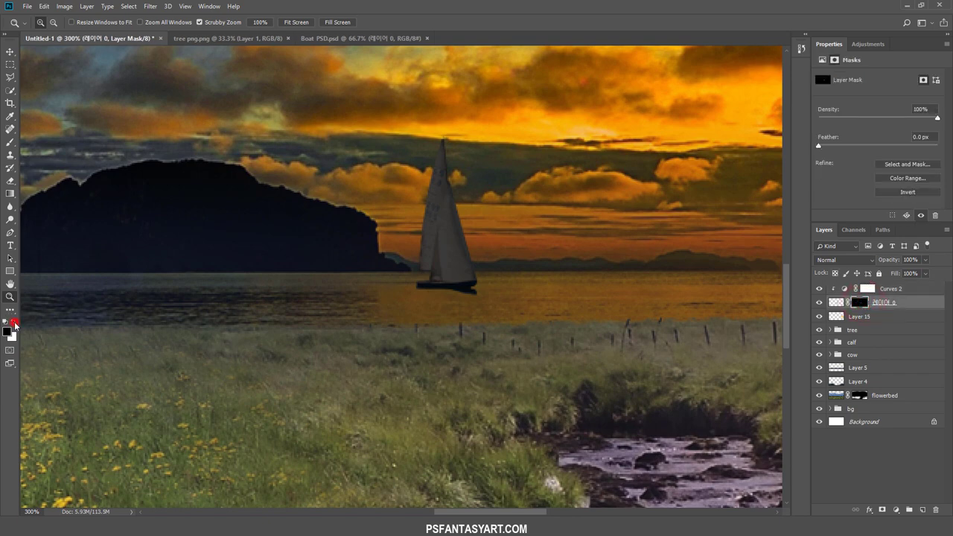
- Set a smaller brush with 28% opacity and 22% flow
{"action": "left_click", "coordinate": [10, 144]}
{"action": "key", "text": "bracketleft"}
{"action": "key", "text": "bracketleft"}
{"action": "key", "text": "bracketleft"}
{"action": "key", "text": "bracketleft"}
{"action": "key", "text": "bracketleft"}
{"action": "key", "text": "bracketleft"}
{"action": "key", "text": "bracketleft"}
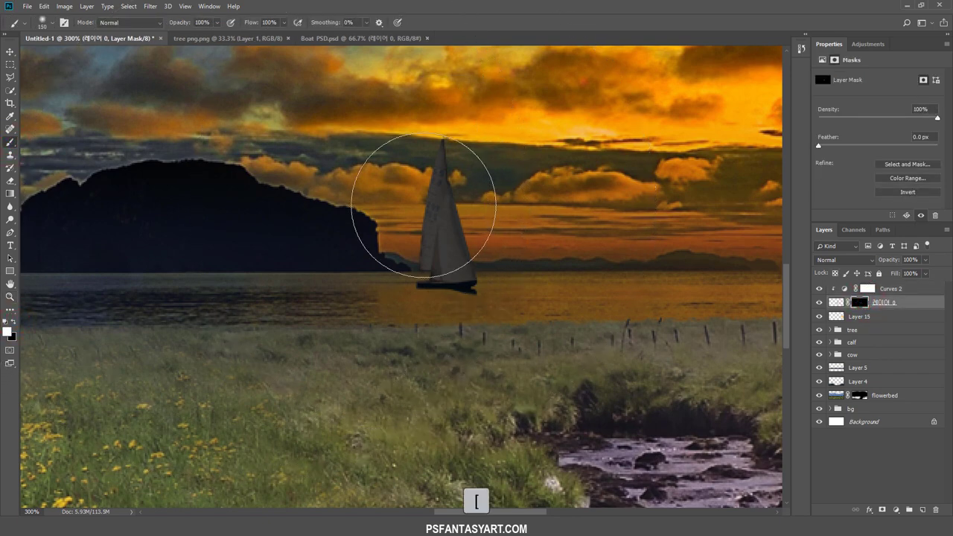
{"action": "key", "text": "bracketleft"}
{"action": "key", "text": "bracketleft"}
{"action": "key", "text": "bracketleft"}
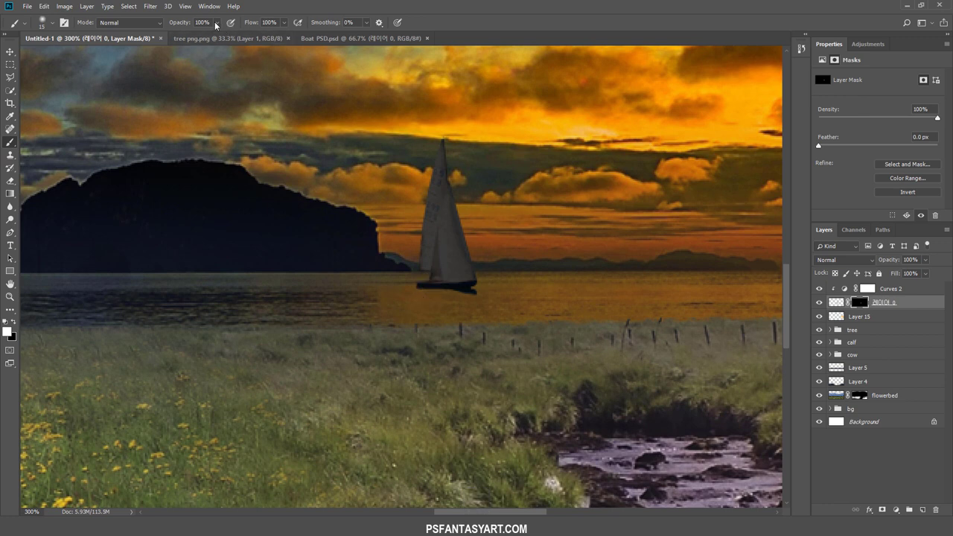
{"action": "left_click_drag", "start_coordinate": [216, 23], "coordinate": [184, 38]}
{"action": "left_click", "coordinate": [284, 23]}
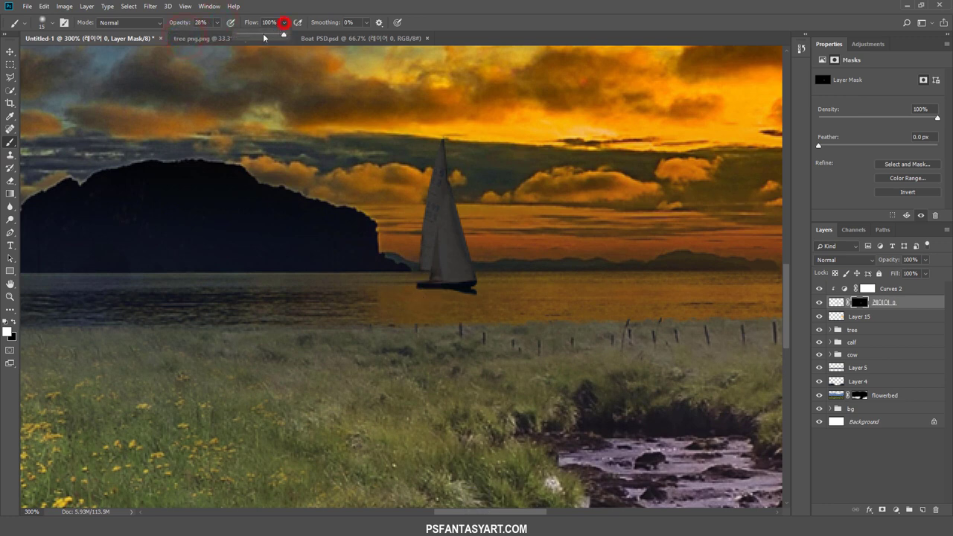
{"action": "left_click_drag", "start_coordinate": [249, 40], "coordinate": [250, 40]}
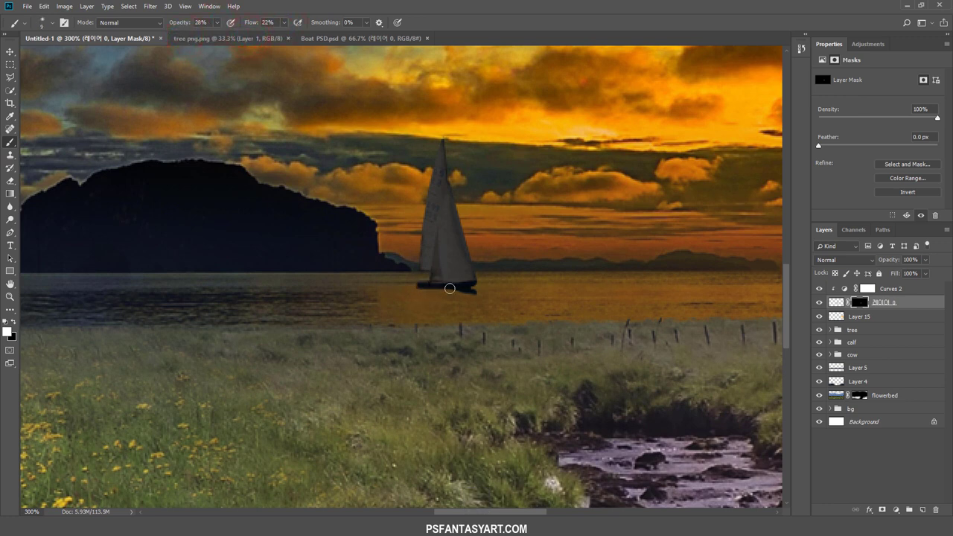
- Paint the mask around the hull edges so the boat blends into the water
{"action": "mouse_move", "coordinate": [451, 288]}
{"action": "left_mouse_down"}
{"action": "mouse_move", "coordinate": [416, 289]}
{"action": "mouse_move", "coordinate": [439, 303]}
{"action": "mouse_move", "coordinate": [469, 291]}
{"action": "left_mouse_up"}
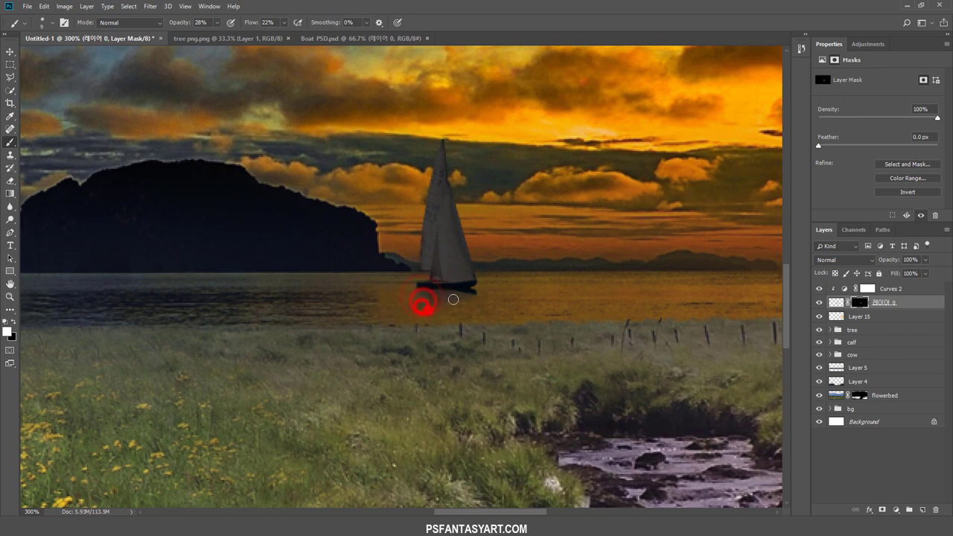
{"action": "left_click_drag", "start_coordinate": [446, 304], "coordinate": [443, 310]}
{"action": "left_click", "coordinate": [412, 293]}
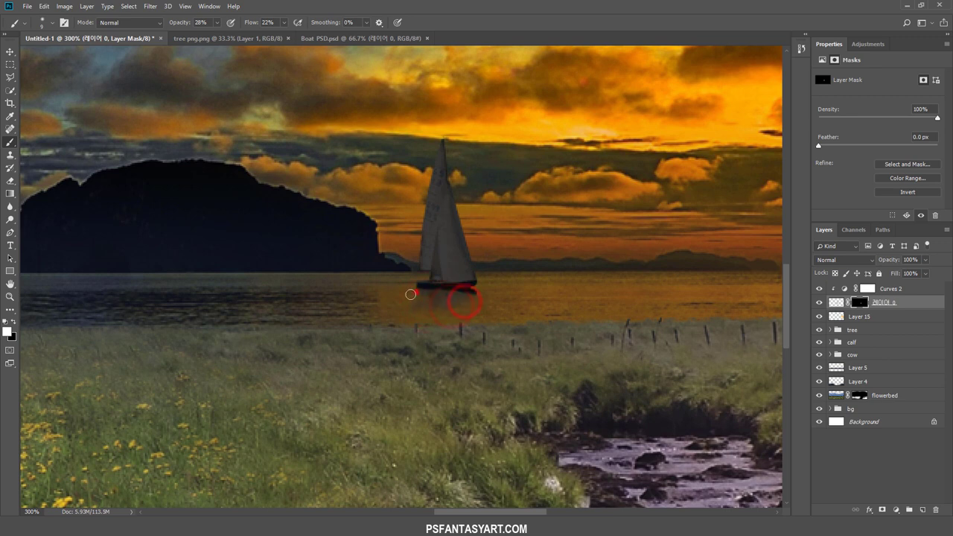
{"action": "left_click", "coordinate": [473, 298]}
- Zoom out to the whole image and nudge the sailboat slightly
{"action": "key", "text": "z"}
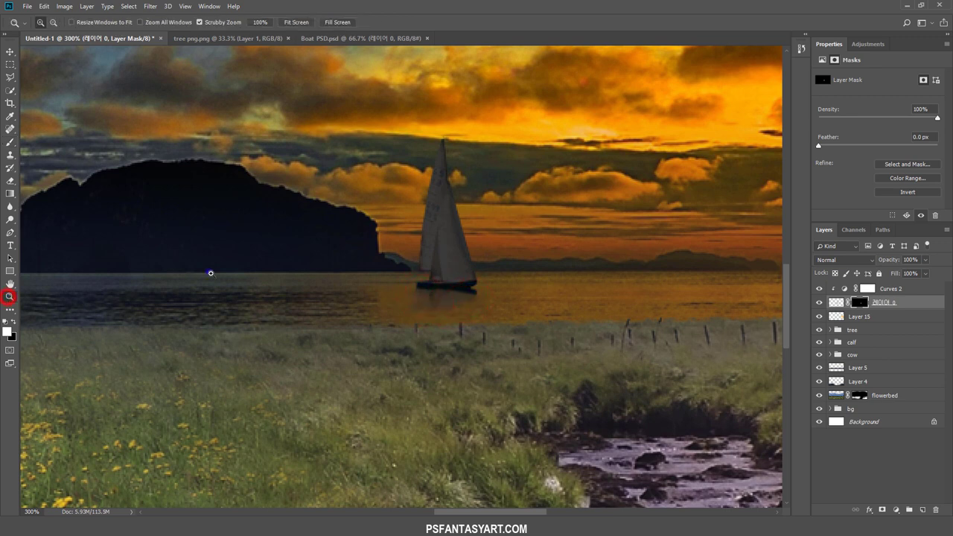
{"action": "left_click_drag", "start_coordinate": [231, 282], "coordinate": [201, 275]}
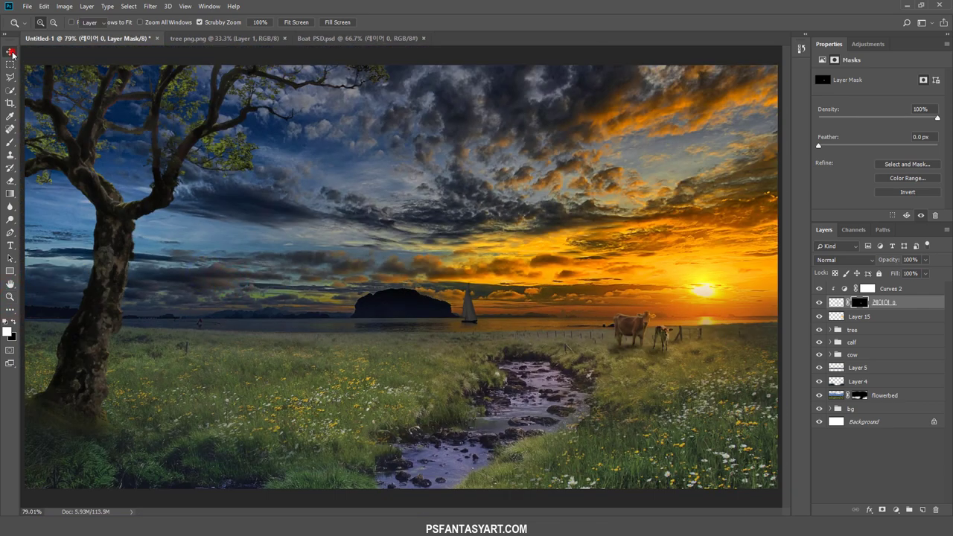
{"action": "left_click", "coordinate": [10, 51]}
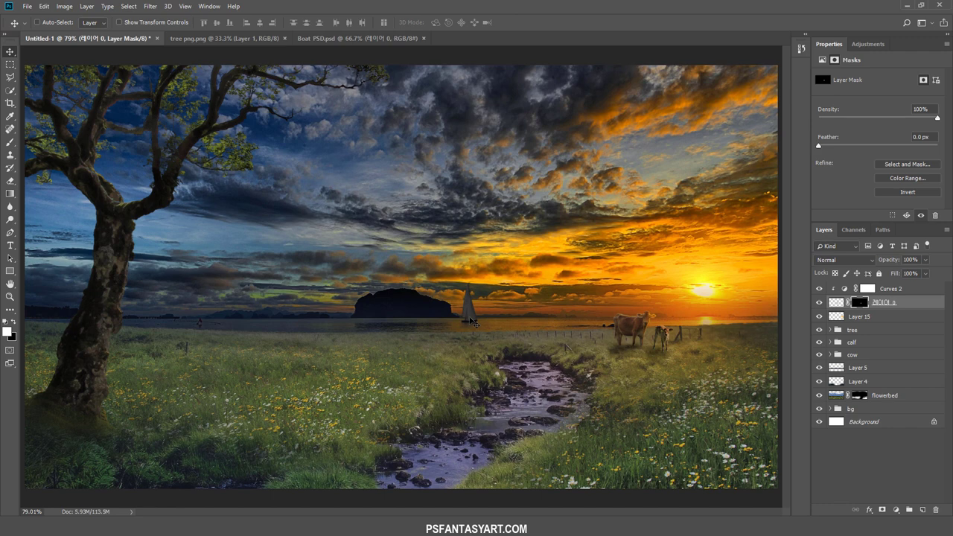
{"action": "left_click_drag", "start_coordinate": [473, 322], "coordinate": [473, 323]}
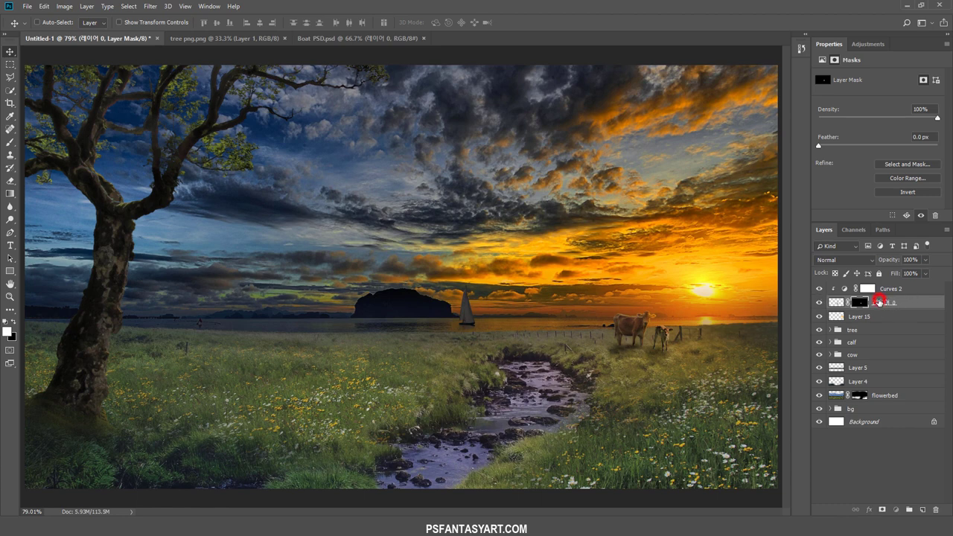
- Rename the sailboat's layer to 'boat' and select the Curves 2 adjustment
{"action": "double_click", "coordinate": [882, 301]}
{"action": "type", "text": "boat"}
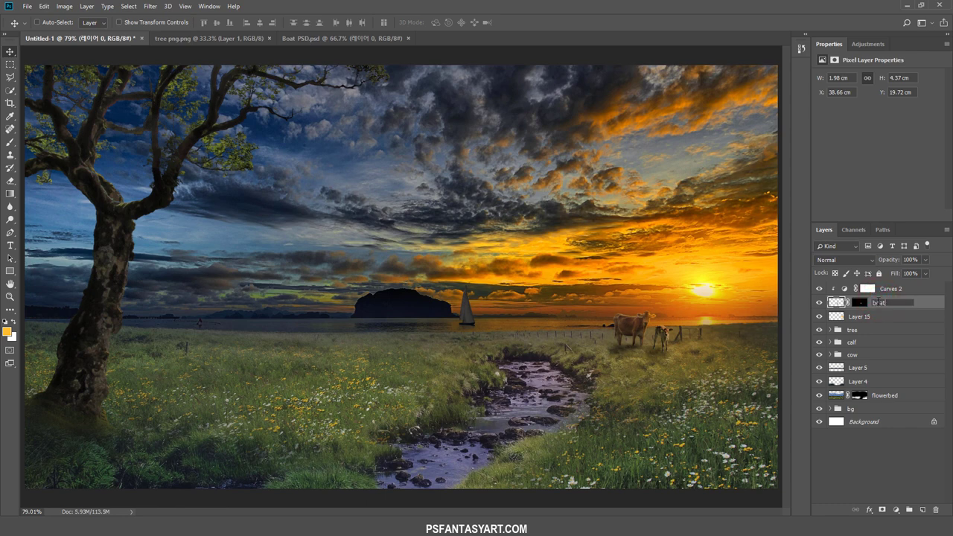
{"action": "key", "text": "Return"}
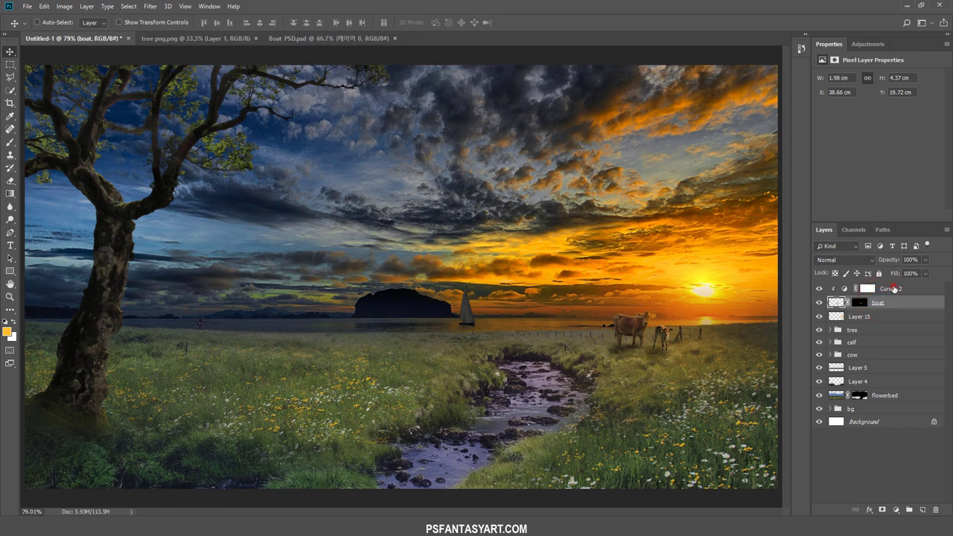
{"action": "left_click", "coordinate": [893, 288]}
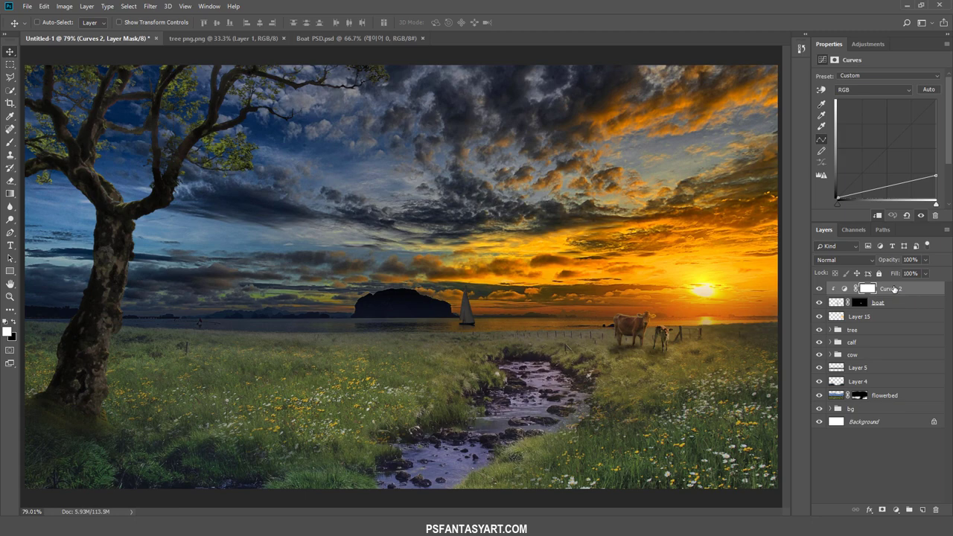
{"action": "left_click", "coordinate": [26, 5]}
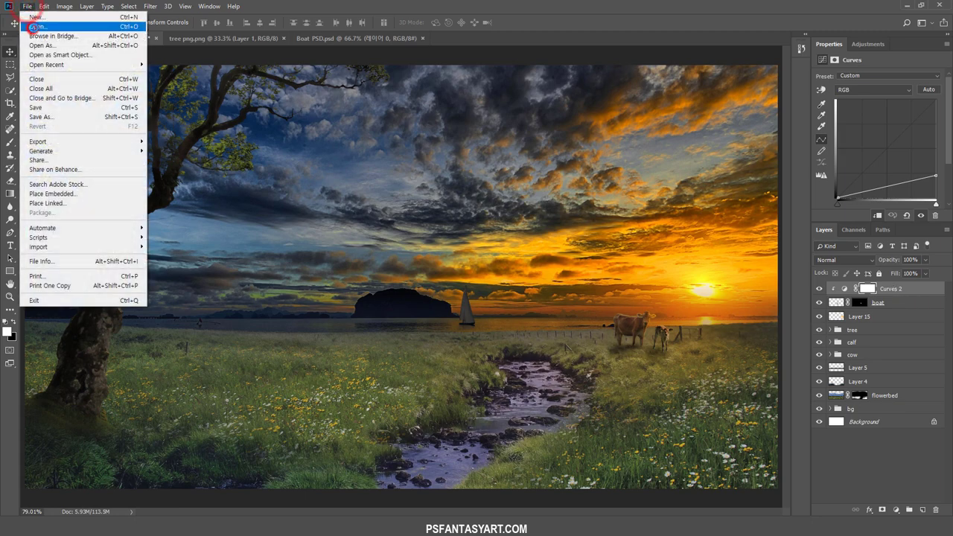
- Open Cow png and copy the left cow using a freehand lasso selection
{"action": "left_click", "coordinate": [37, 28]}
{"action": "left_click", "coordinate": [319, 100]}
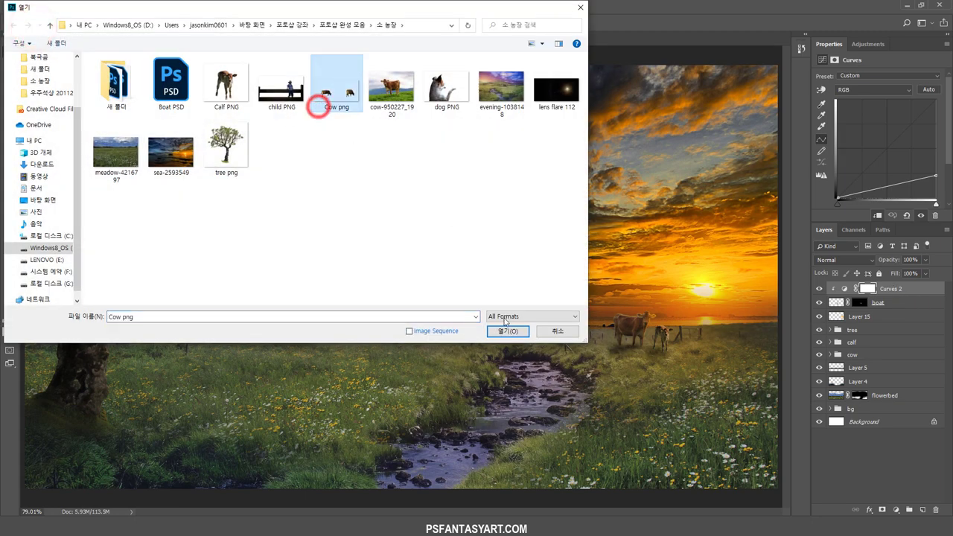
{"action": "left_click", "coordinate": [503, 333]}
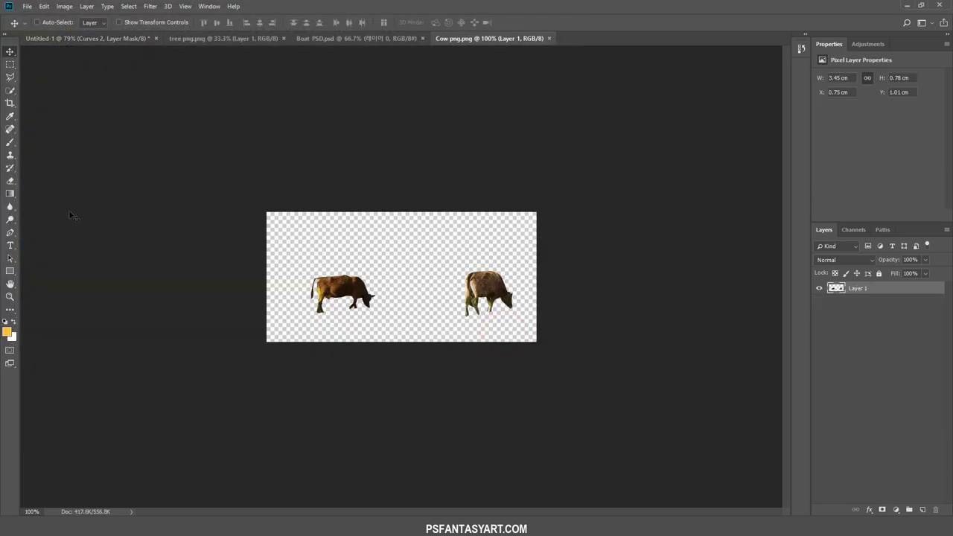
{"action": "left_click", "coordinate": [9, 78]}
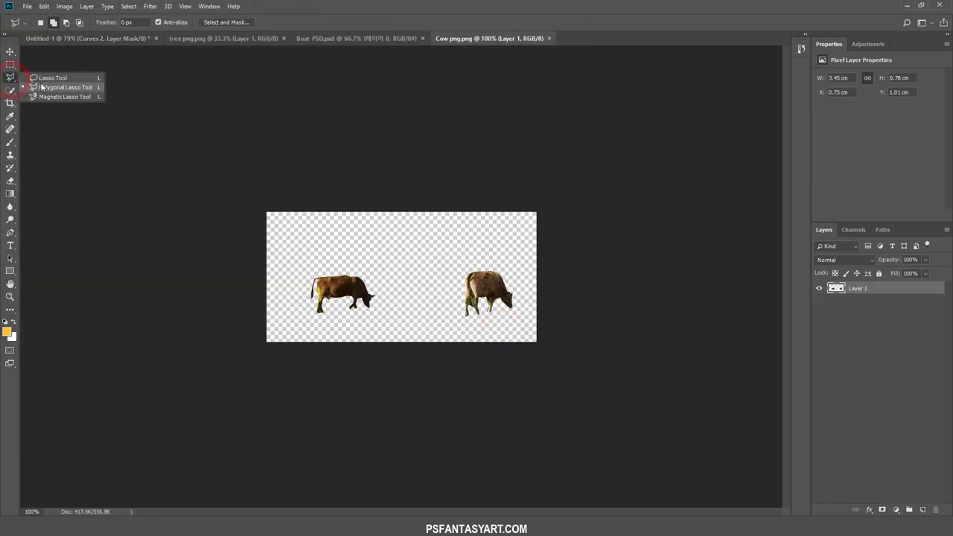
{"action": "left_click", "coordinate": [48, 77]}
{"action": "left_click_drag", "start_coordinate": [386, 312], "coordinate": [302, 264]}
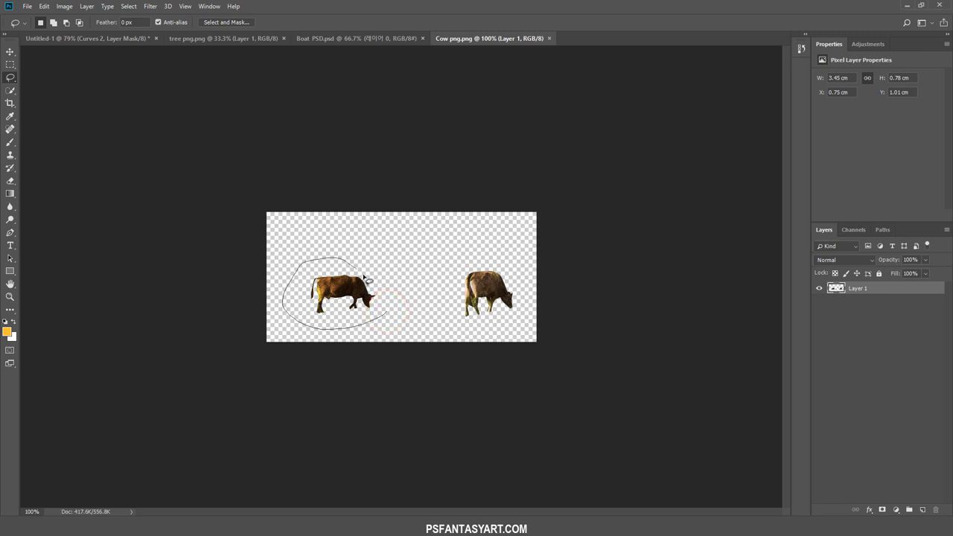
{"action": "left_click_drag", "start_coordinate": [302, 264], "coordinate": [387, 312]}
{"action": "key", "text": "ctrl+c"}
- Paste the cow into the composite, flip it horizontally, scale to about 68%, and place it on the far-left grass
{"action": "left_click", "coordinate": [74, 38]}
{"action": "key", "text": "ctrl+v"}
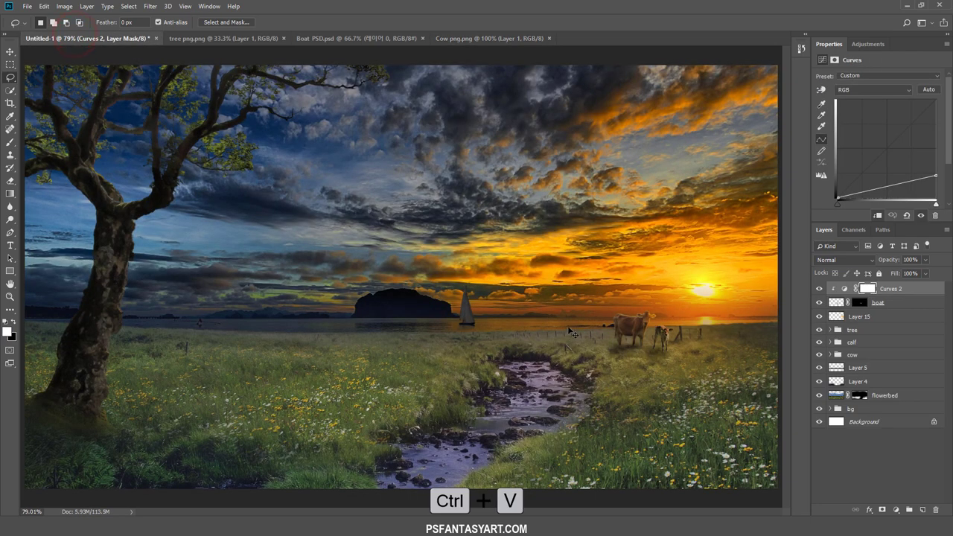
{"action": "key", "text": "ctrl+t"}
{"action": "left_click_drag", "start_coordinate": [415, 281], "coordinate": [401, 336]}
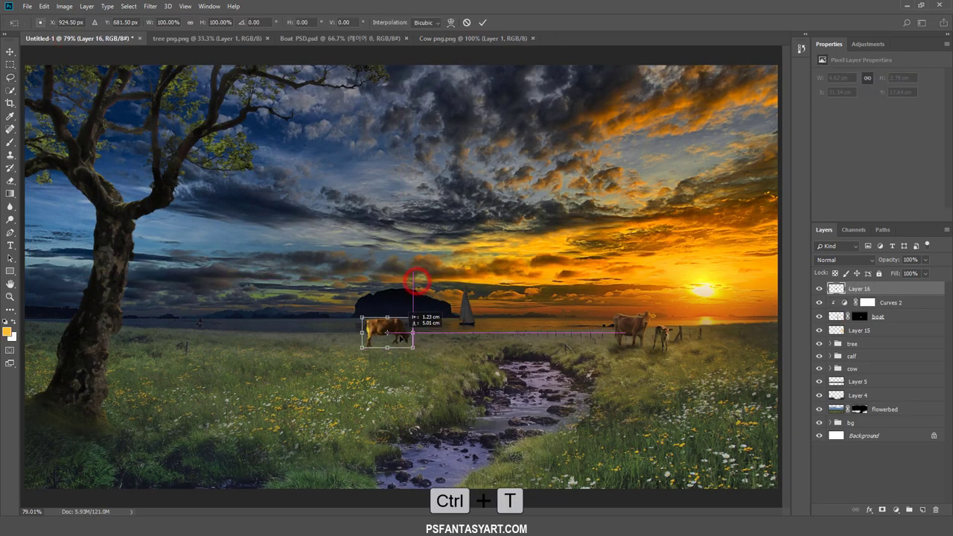
{"action": "right_click", "coordinate": [401, 336]}
{"action": "left_click", "coordinate": [432, 458]}
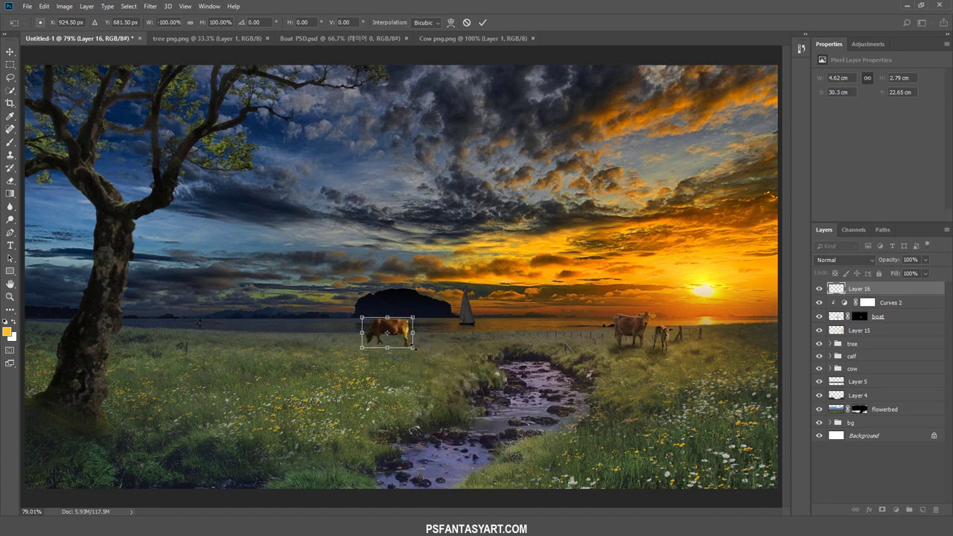
{"action": "left_click_drag", "start_coordinate": [414, 347], "coordinate": [390, 332]}
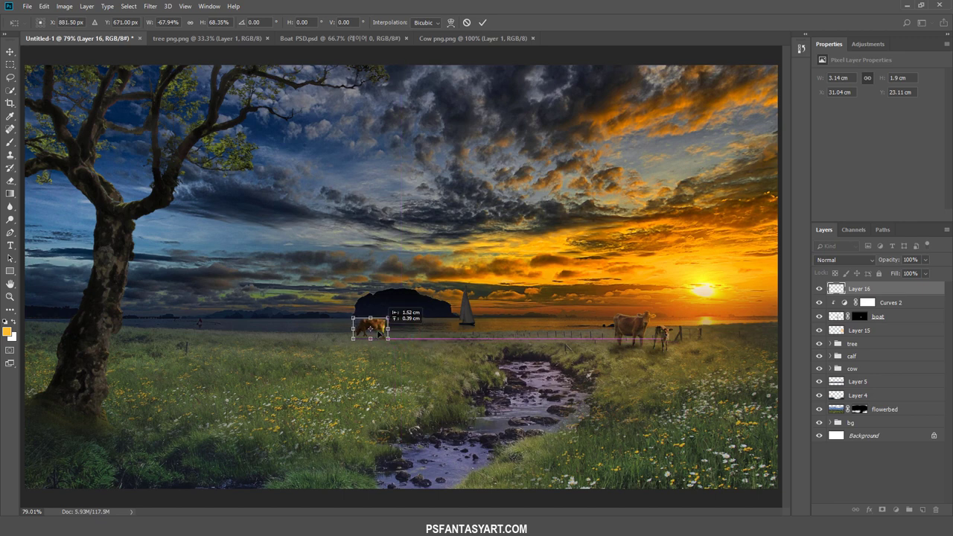
{"action": "left_click_drag", "start_coordinate": [391, 332], "coordinate": [355, 332]}
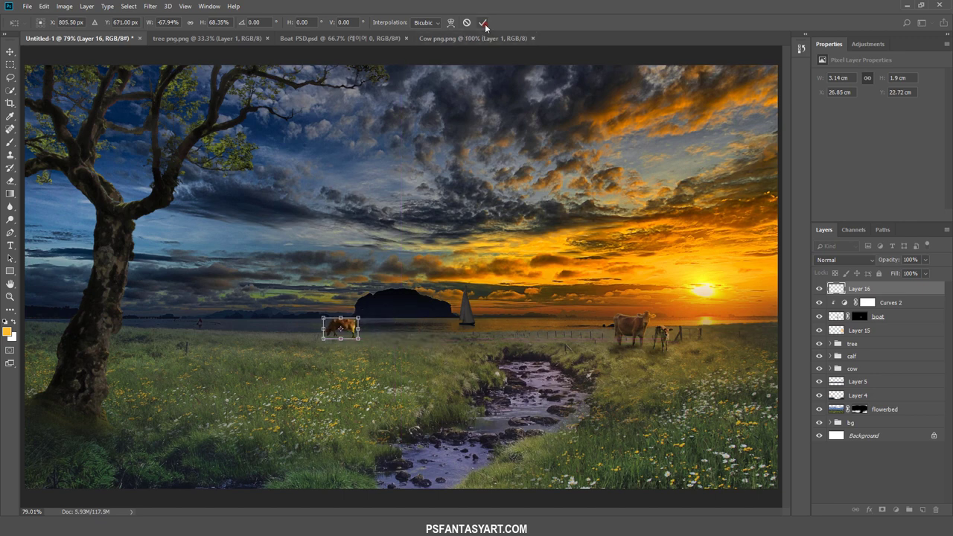
{"action": "left_click", "coordinate": [483, 22]}
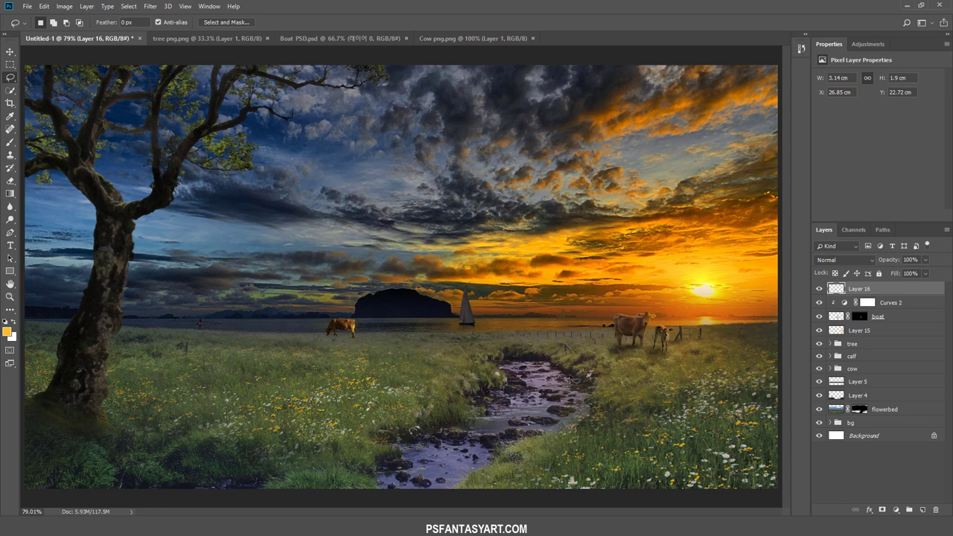
{"action": "left_click", "coordinate": [893, 509]}
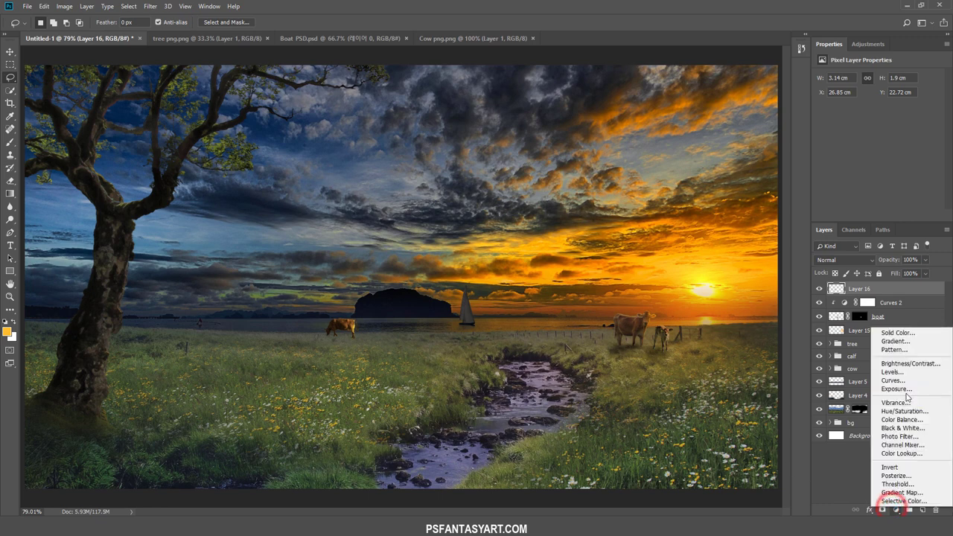
- Clip a Curves 3 adjustment to the far-left cow, raising the black point and lowering the white point
{"action": "left_click", "coordinate": [898, 381]}
{"action": "right_click", "coordinate": [906, 289]}
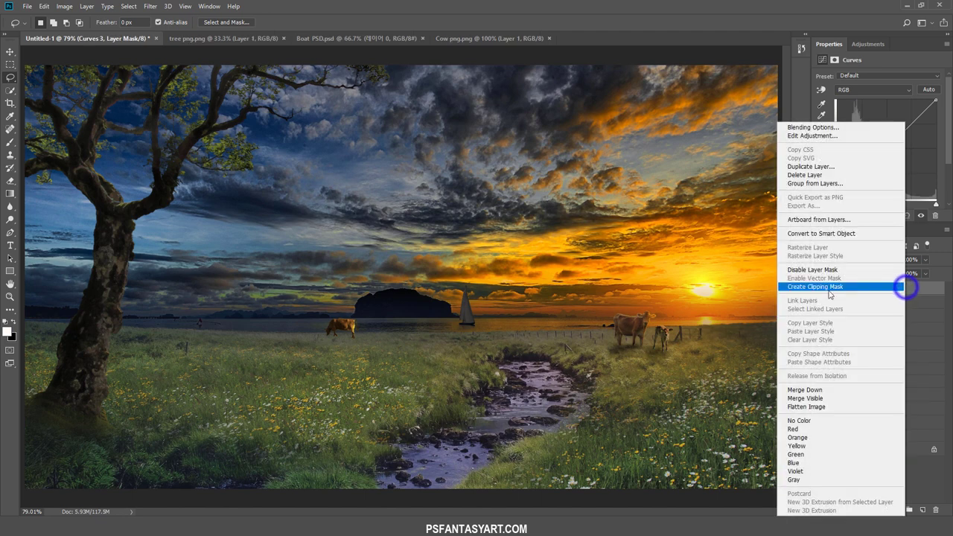
{"action": "left_click", "coordinate": [818, 286]}
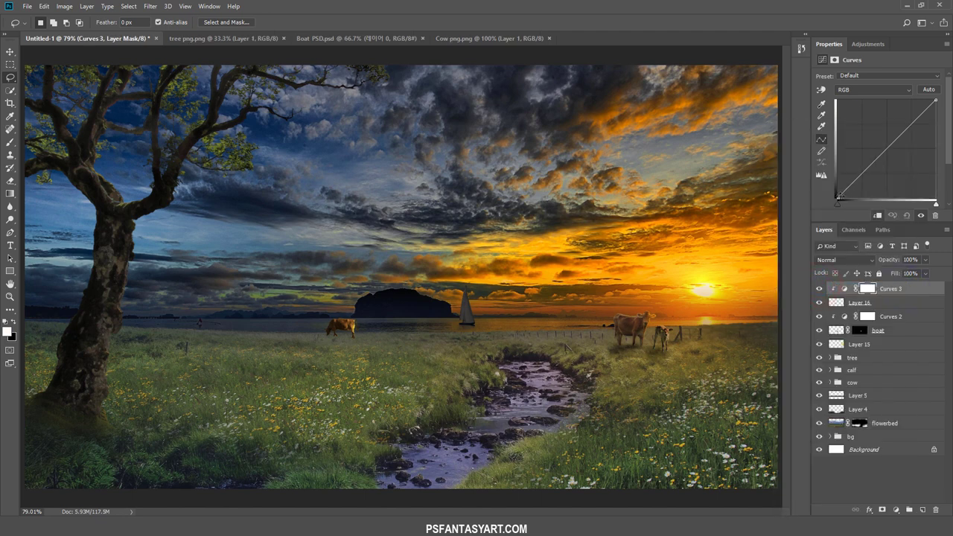
{"action": "left_click_drag", "start_coordinate": [839, 196], "coordinate": [836, 189]}
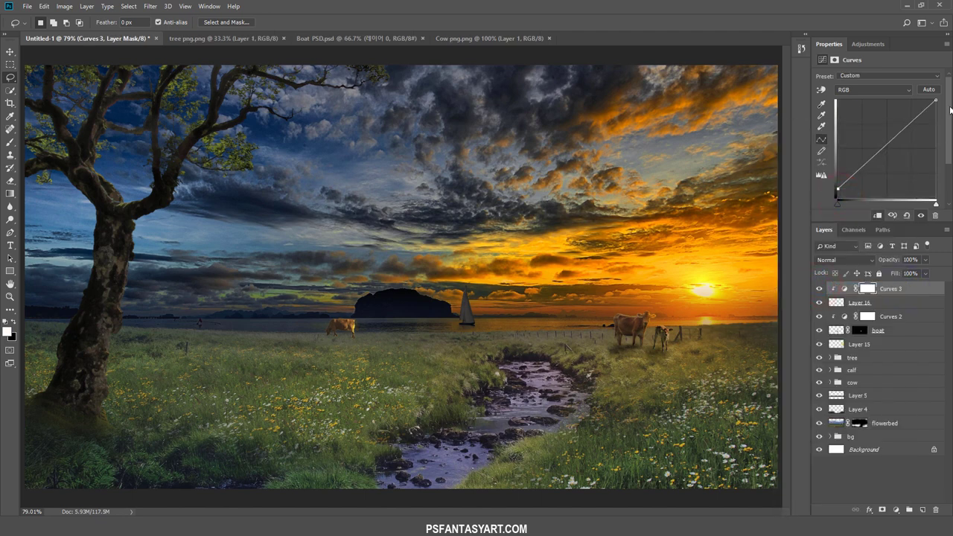
{"action": "left_click_drag", "start_coordinate": [933, 100], "coordinate": [943, 132]}
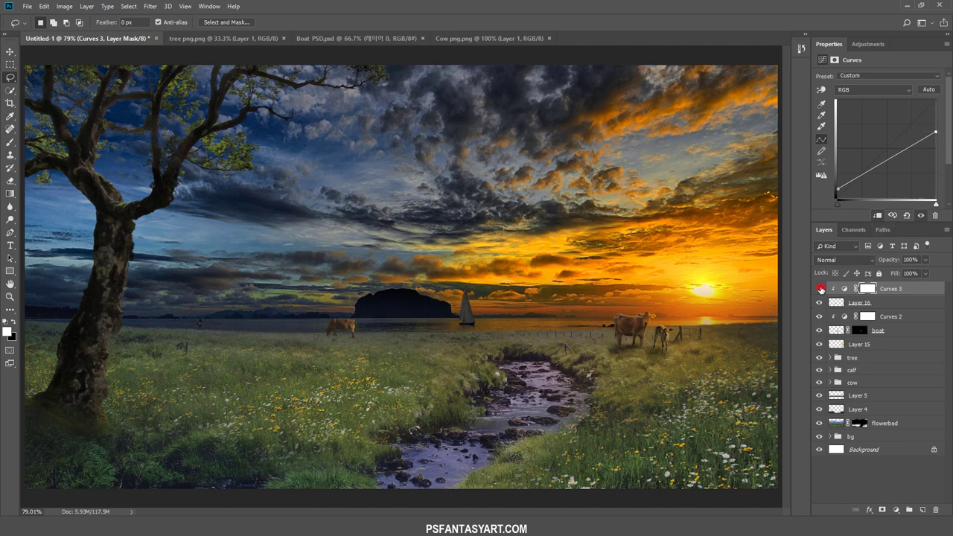
{"action": "left_click", "coordinate": [819, 288]}
{"action": "left_click", "coordinate": [819, 288]}
{"action": "left_click", "coordinate": [890, 316]}
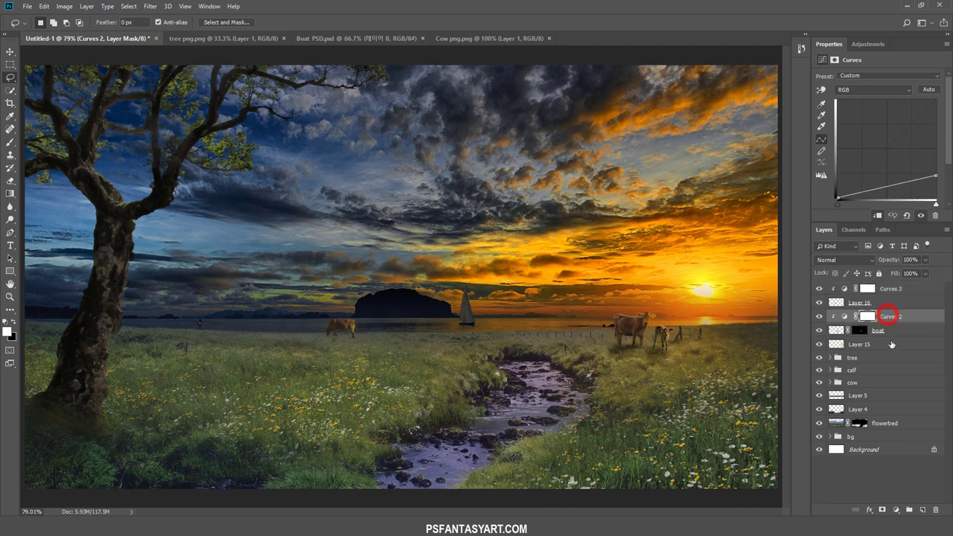
- Create a new empty layer and set the foreground colour to black
{"action": "left_click", "coordinate": [921, 510]}
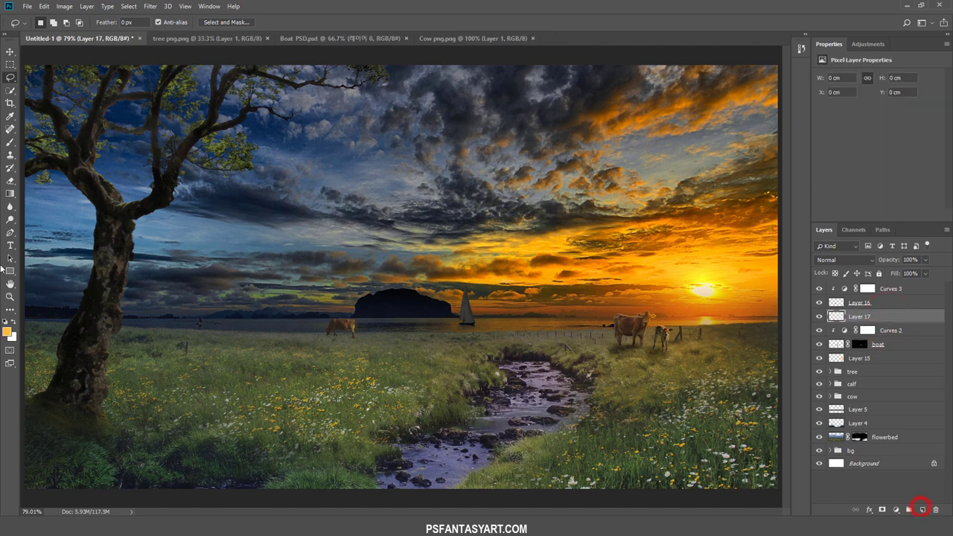
{"action": "left_click", "coordinate": [6, 331]}
{"action": "left_click", "coordinate": [266, 276]}
{"action": "type", "text": "000000"}
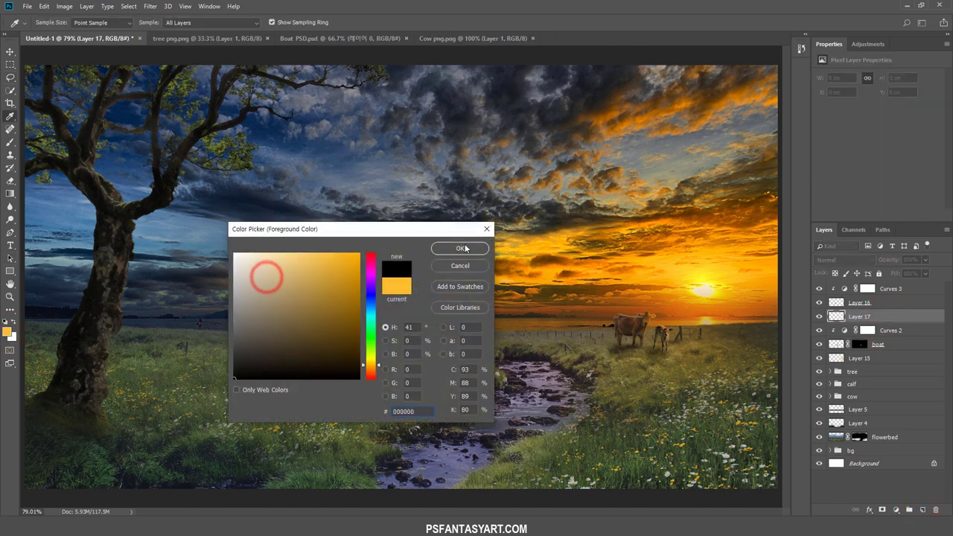
{"action": "left_click", "coordinate": [459, 247]}
- Zoom in on the distant cow and brush a soft black shadow under its legs
{"action": "left_click", "coordinate": [10, 141]}
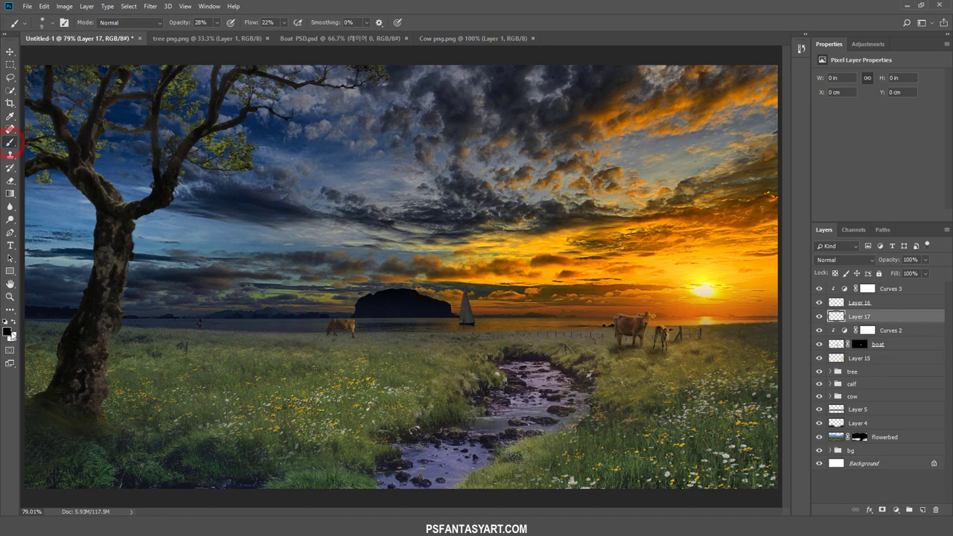
{"action": "left_click", "coordinate": [10, 297]}
{"action": "left_click", "coordinate": [320, 340]}
{"action": "left_click", "coordinate": [349, 341]}
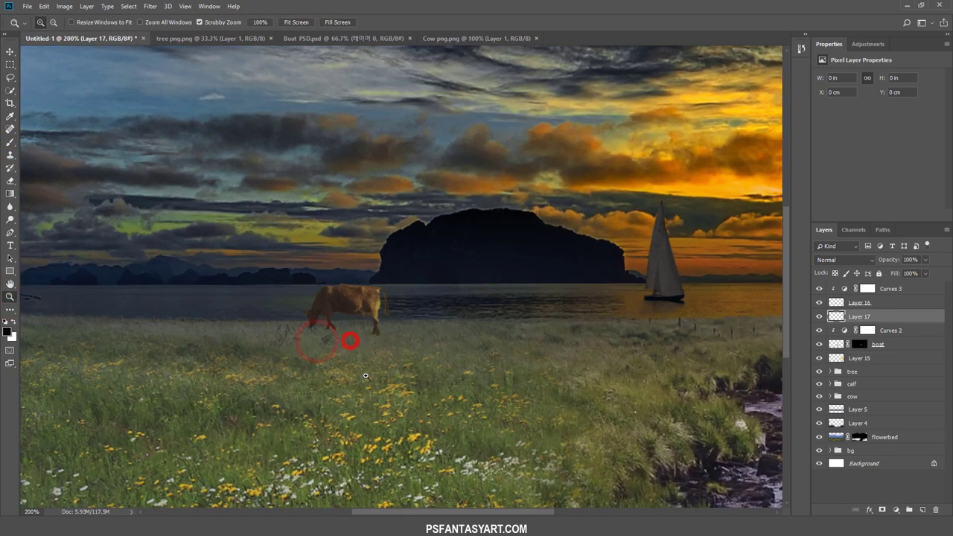
{"action": "left_click", "coordinate": [9, 142]}
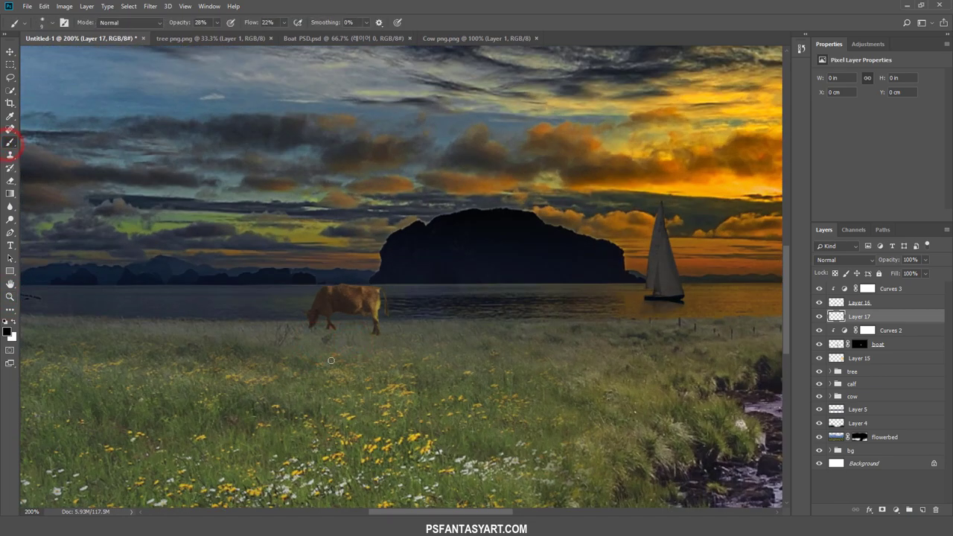
{"action": "key", "text": "bracketright"}
{"action": "key", "text": "bracketright"}
{"action": "left_click", "coordinate": [216, 22]}
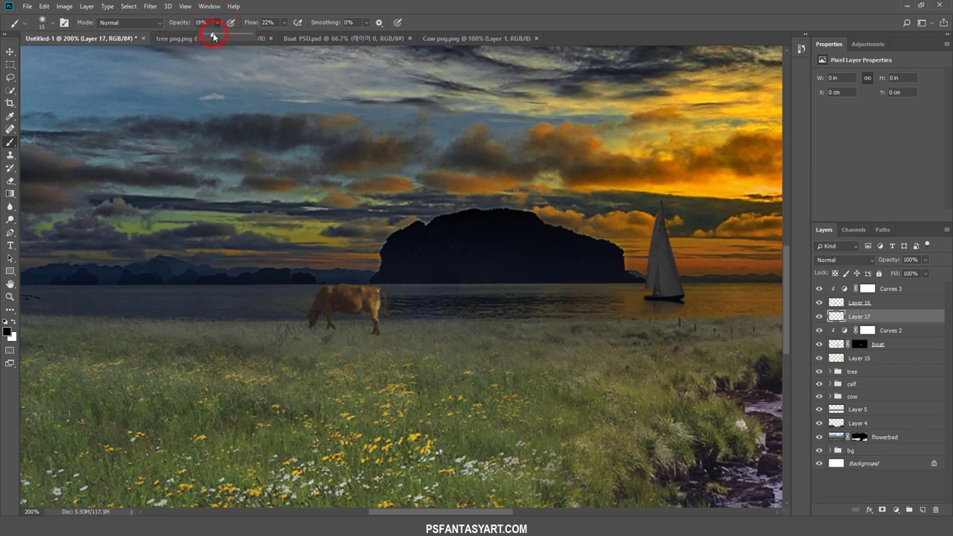
{"action": "key", "text": "bracketleft"}
{"action": "mouse_move", "coordinate": [332, 336]}
{"action": "left_mouse_down"}
{"action": "mouse_move", "coordinate": [360, 332]}
{"action": "mouse_move", "coordinate": [314, 336]}
{"action": "left_mouse_up"}
{"action": "key", "text": "bracketright"}
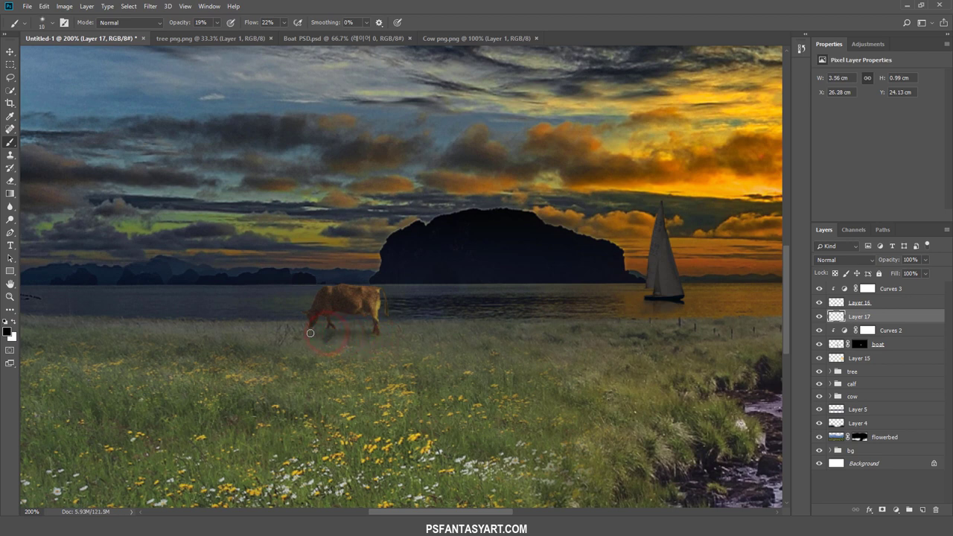
- Fit the view on screen and group Curves 3, Layer 16 and Layer 17 as 'cow 2'
{"action": "left_click", "coordinate": [351, 335]}
{"action": "left_click", "coordinate": [10, 295]}
{"action": "right_click", "coordinate": [179, 299]}
{"action": "left_click", "coordinate": [183, 305]}
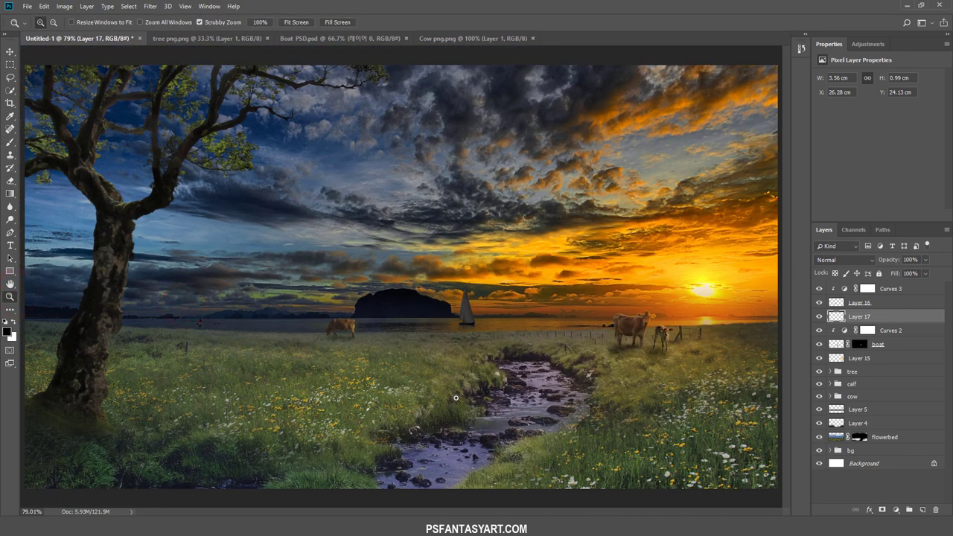
{"action": "left_click", "coordinate": [891, 290], "text": "shift"}
{"action": "key", "text": "ctrl+g"}
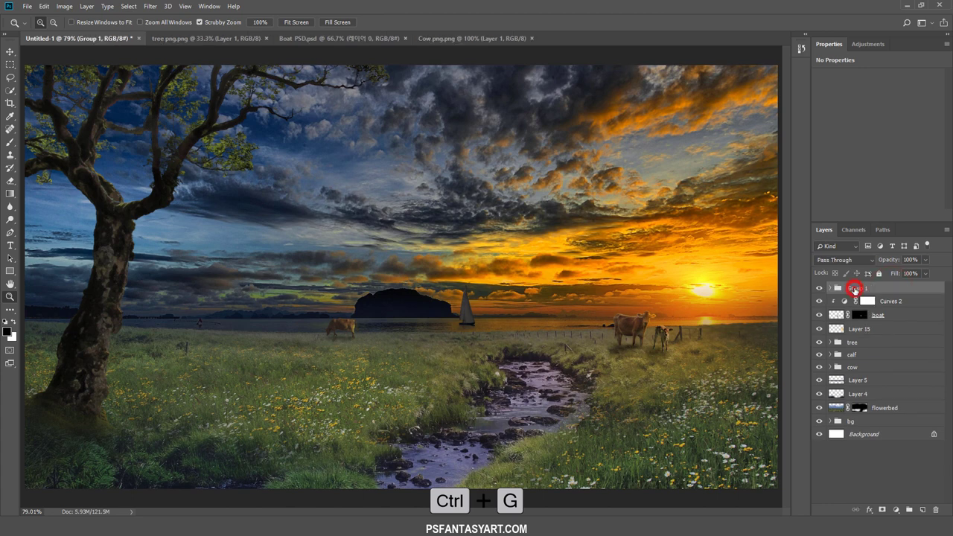
{"action": "double_click", "coordinate": [855, 288]}
{"action": "type", "text": "cow"}
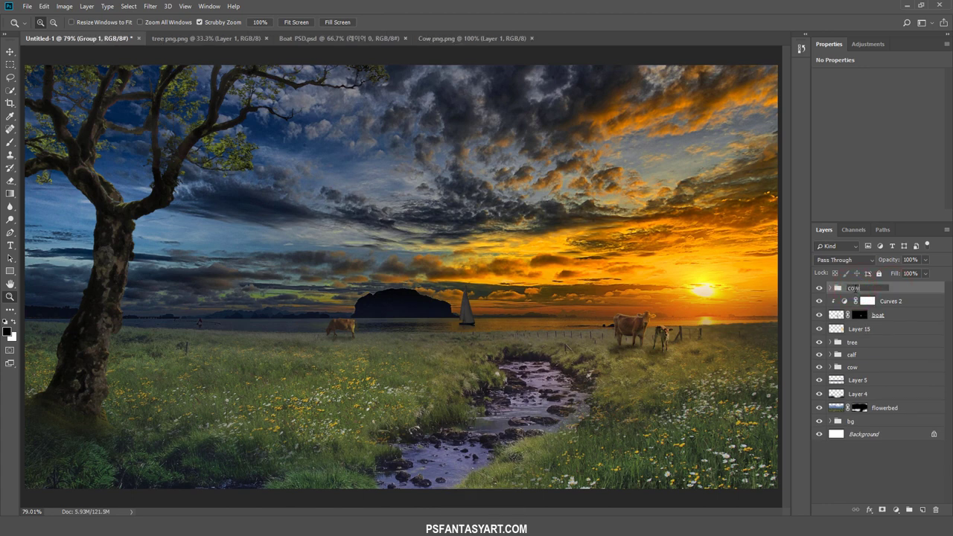
{"action": "type", "text": " 2"}
{"action": "key", "text": "Return"}
- Nudge the far-left cow slightly into place with the Move tool
{"action": "left_click", "coordinate": [8, 50]}
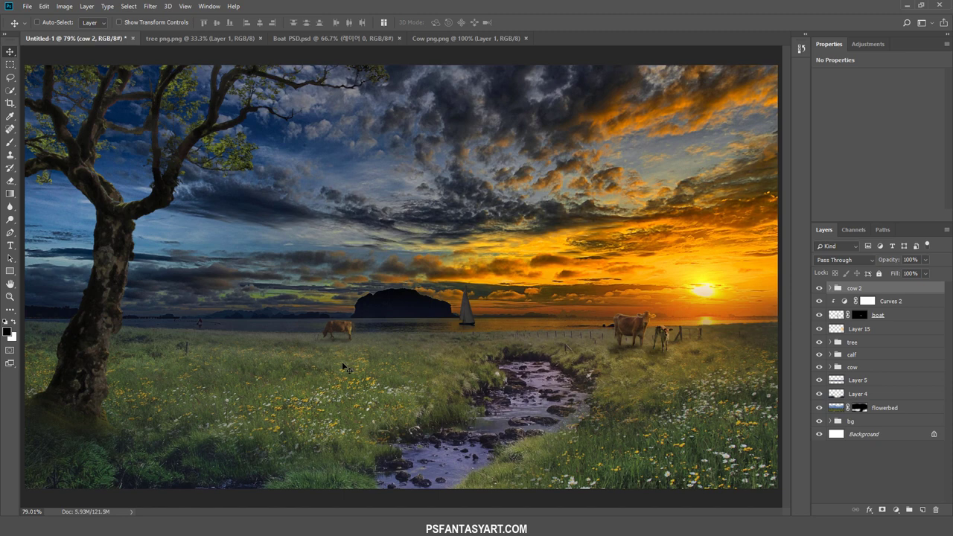
{"action": "left_click_drag", "start_coordinate": [339, 374], "coordinate": [337, 378]}
{"action": "left_click", "coordinate": [27, 6]}
- Lasso and copy the right-hand cow from the Cow png document
{"action": "left_click", "coordinate": [461, 39]}
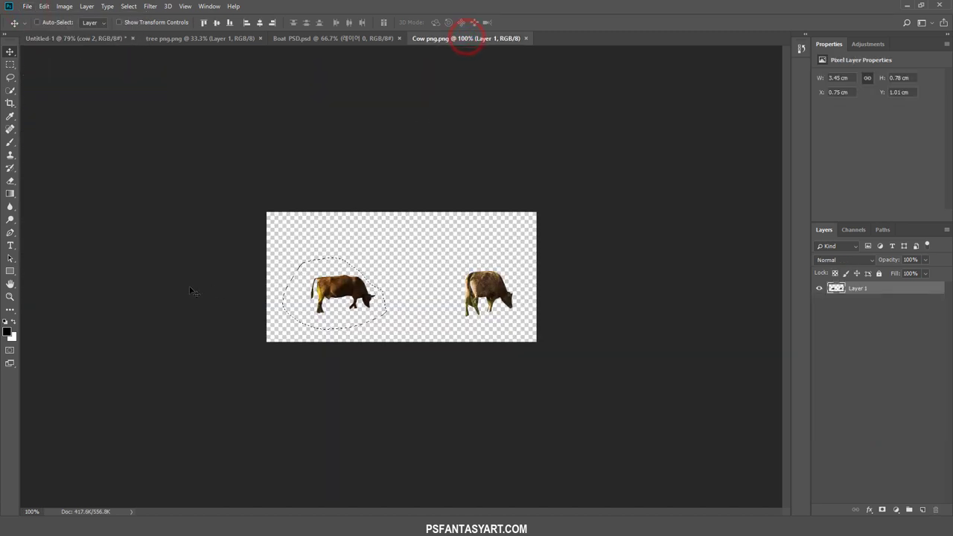
{"action": "key", "text": "ctrl+d"}
{"action": "left_click", "coordinate": [10, 77]}
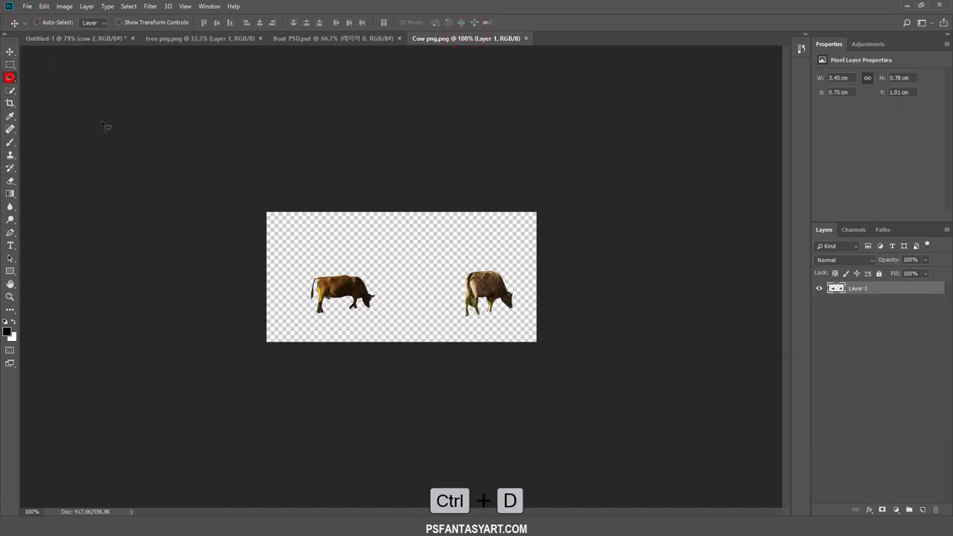
{"action": "mouse_move", "coordinate": [439, 321]}
{"action": "left_mouse_down"}
{"action": "mouse_move", "coordinate": [526, 314]}
{"action": "mouse_move", "coordinate": [454, 335]}
{"action": "left_mouse_up"}
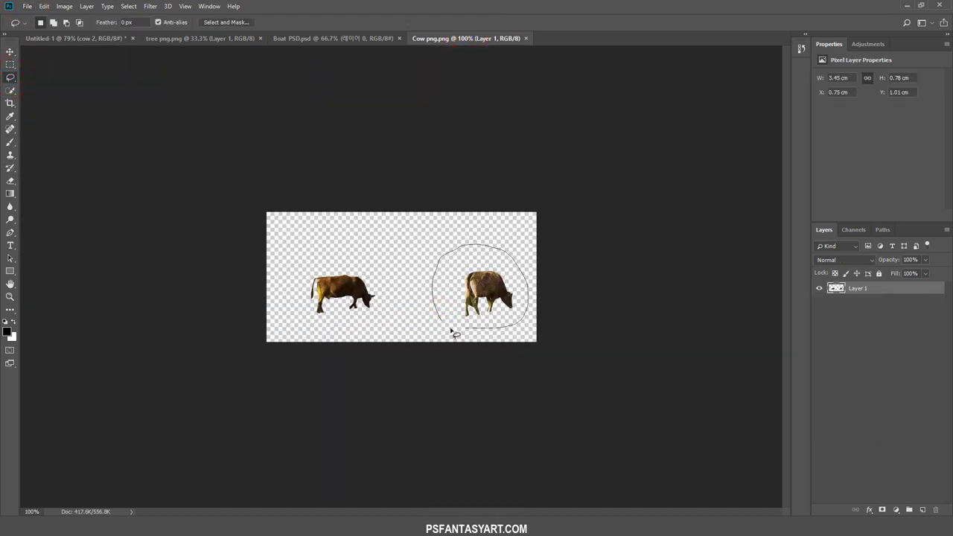
{"action": "key", "text": "ctrl+c"}
- Paste the cow into Untitled-1, flip it horizontally and scale it to about 62%
{"action": "left_click", "coordinate": [111, 39]}
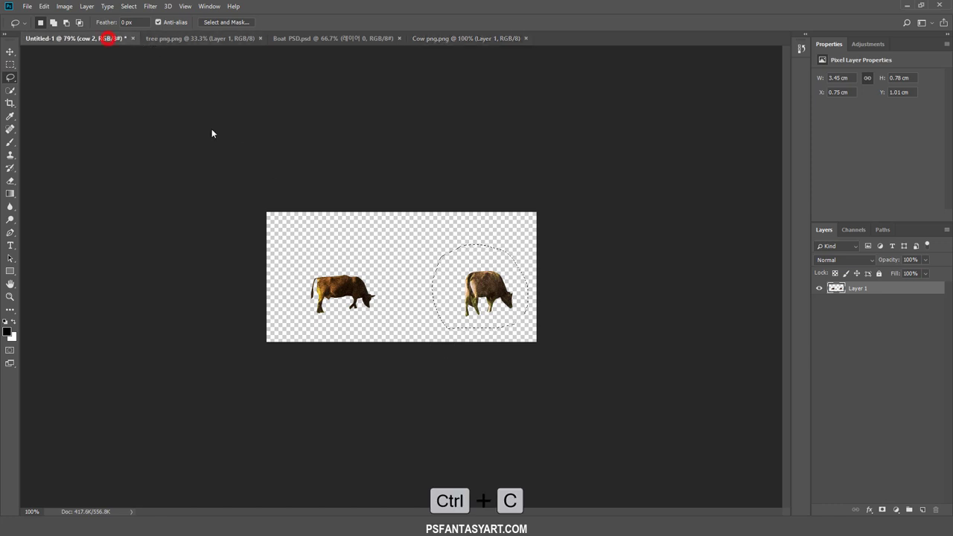
{"action": "key", "text": "ctrl+v"}
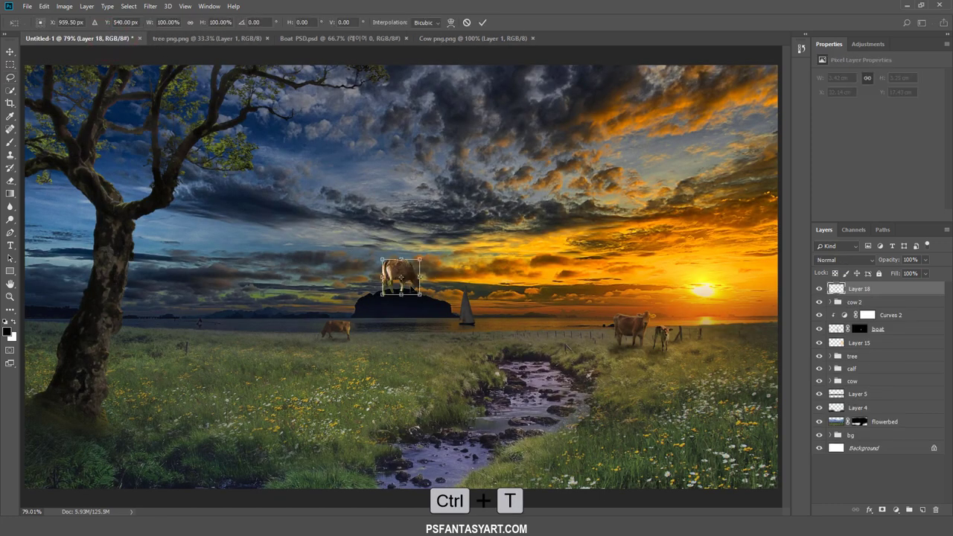
{"action": "left_click_drag", "start_coordinate": [409, 285], "coordinate": [288, 337]}
{"action": "right_click", "coordinate": [290, 336]}
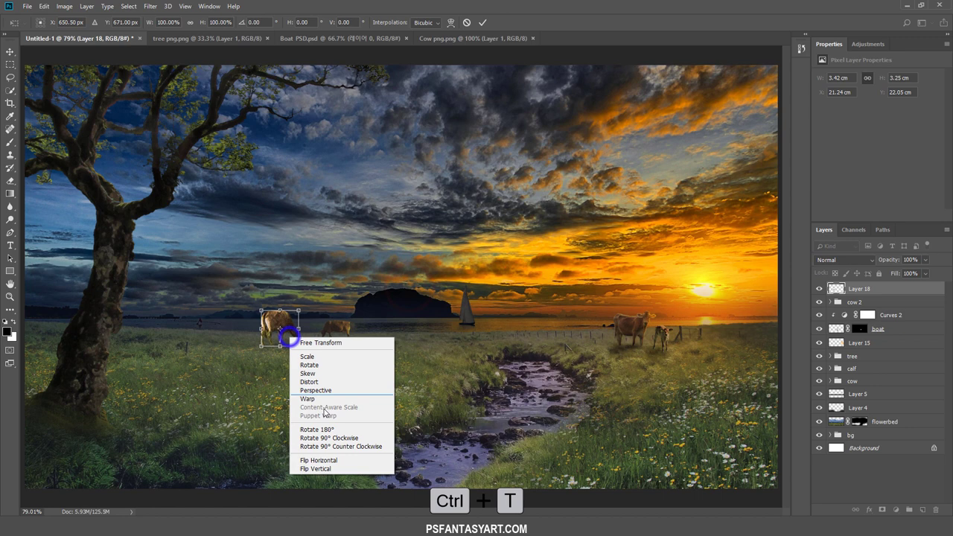
{"action": "left_click", "coordinate": [326, 457]}
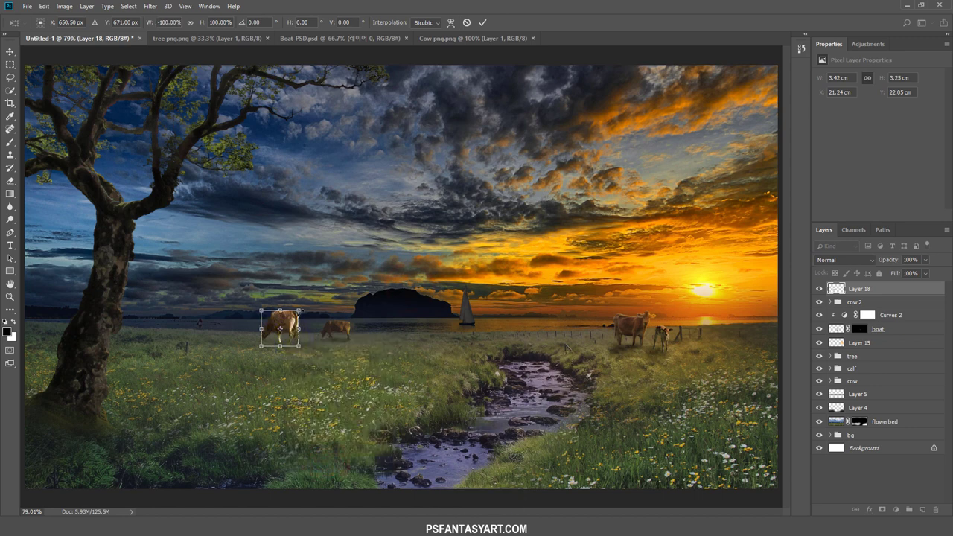
{"action": "left_click_drag", "start_coordinate": [299, 310], "coordinate": [291, 317]}
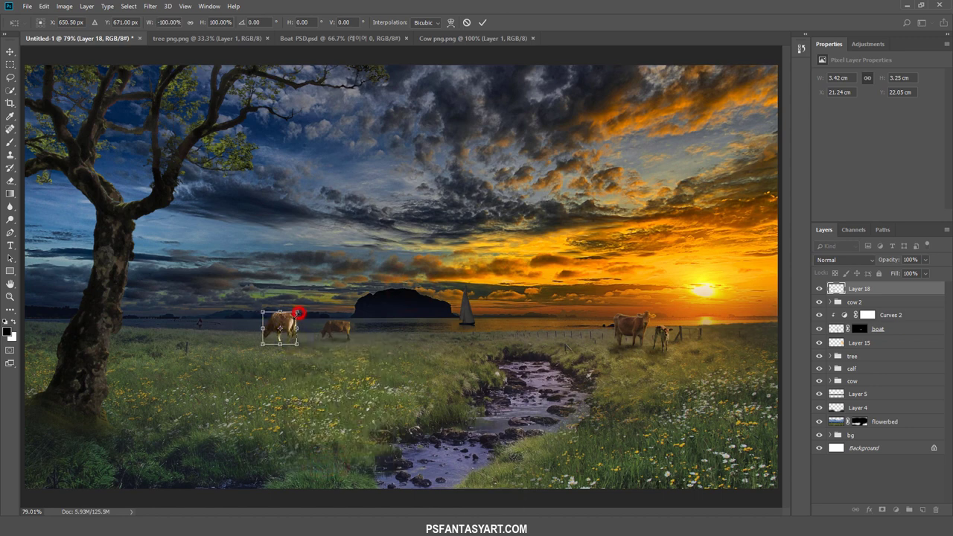
{"action": "left_click", "coordinate": [484, 24]}
- Position the small cow in the field beside the distant cow
{"action": "left_click", "coordinate": [10, 51]}
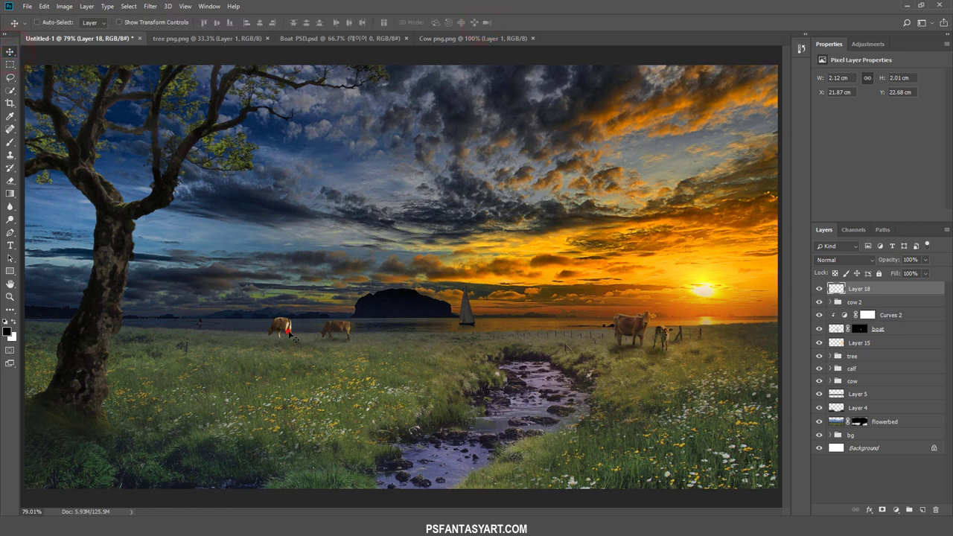
{"action": "left_click_drag", "start_coordinate": [290, 336], "coordinate": [290, 340]}
{"action": "left_click_drag", "start_coordinate": [298, 339], "coordinate": [309, 341]}
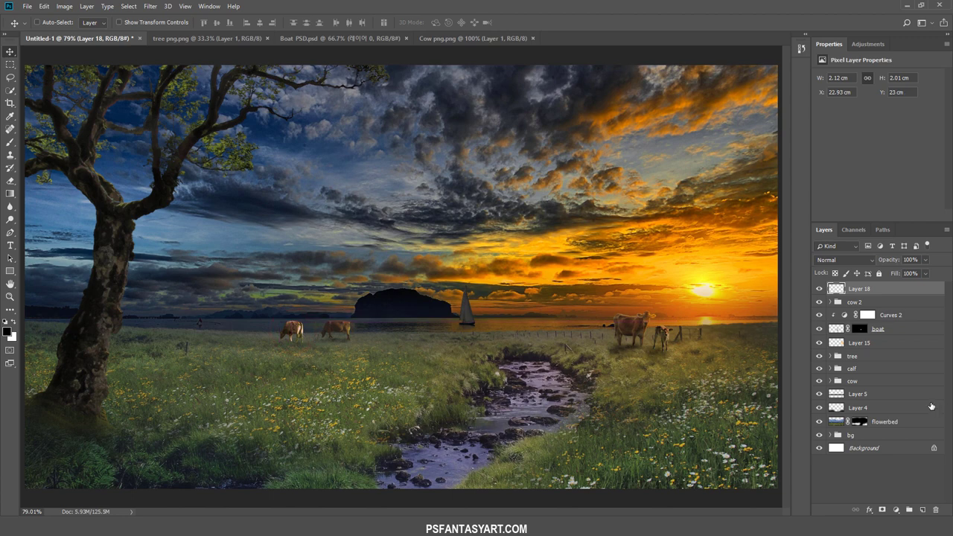
{"action": "left_click", "coordinate": [897, 510]}
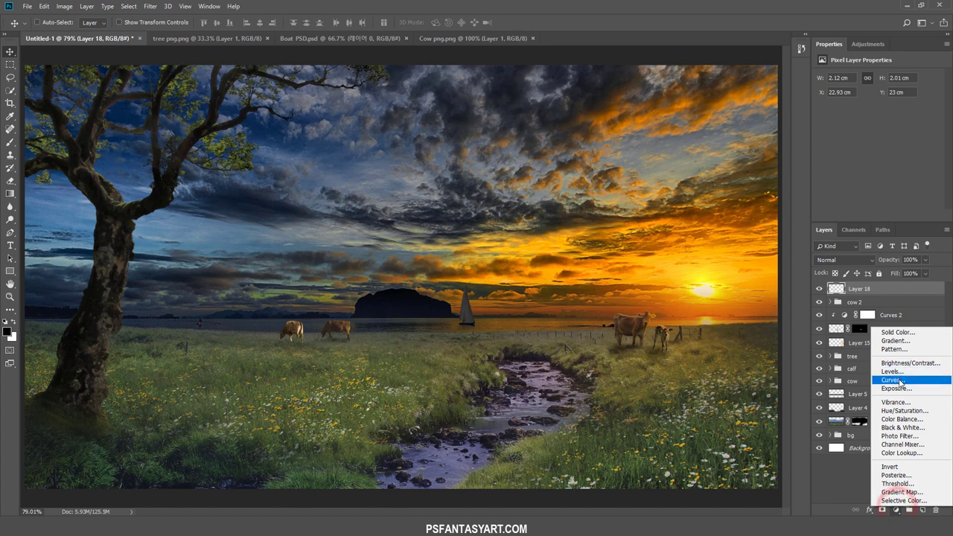
- Clip a Curves 4 adjustment to Layer 18 with a lowered white point, then add an empty layer
{"action": "left_click", "coordinate": [899, 381]}
{"action": "right_click", "coordinate": [889, 292]}
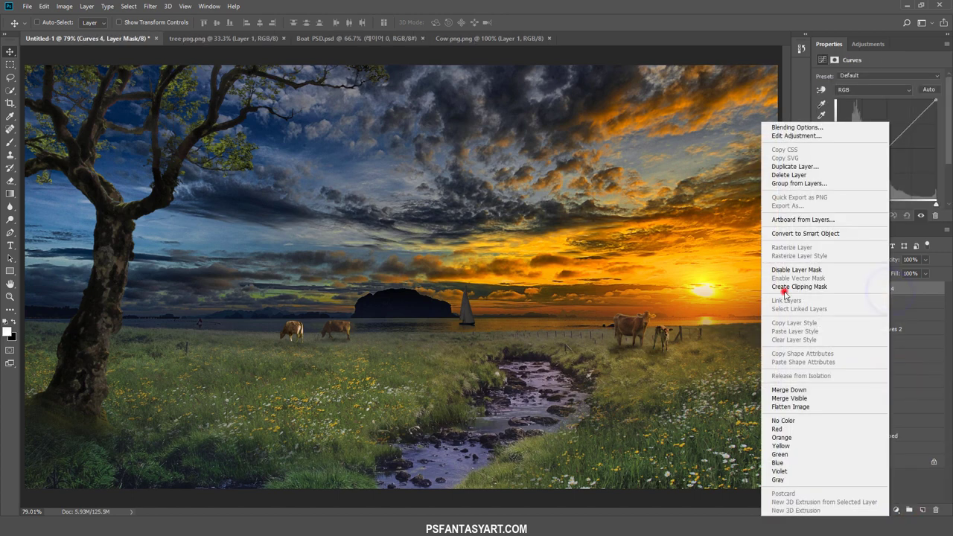
{"action": "left_click", "coordinate": [783, 289]}
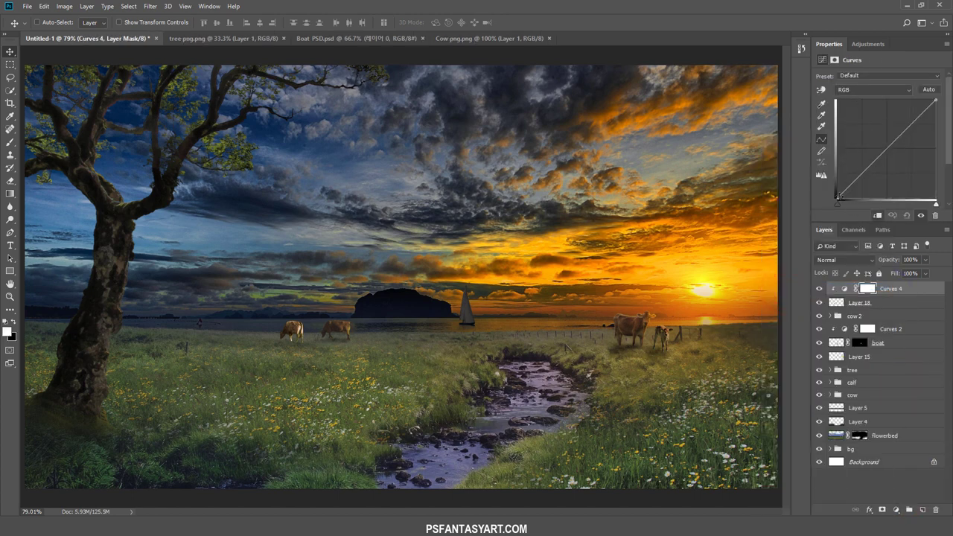
{"action": "left_click_drag", "start_coordinate": [839, 197], "coordinate": [830, 193]}
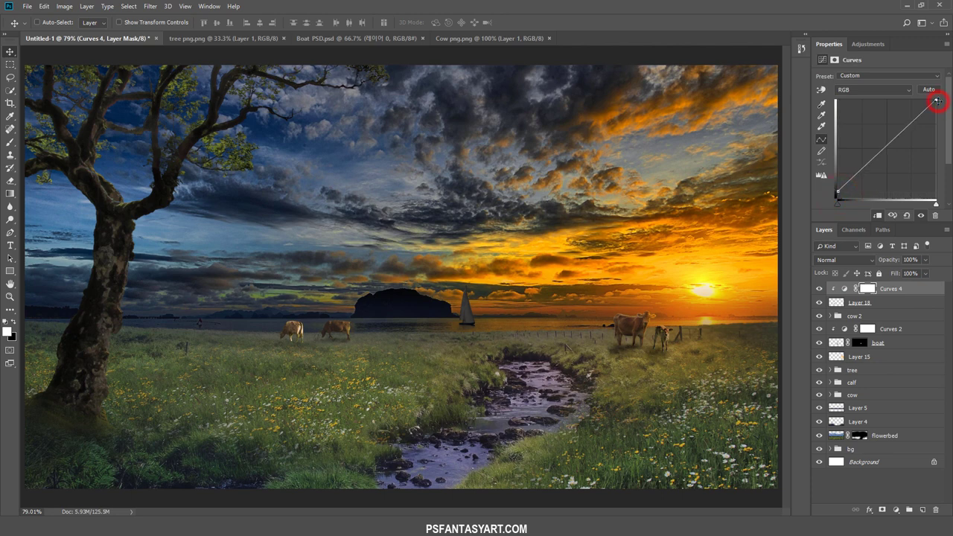
{"action": "left_click_drag", "start_coordinate": [937, 100], "coordinate": [945, 132]}
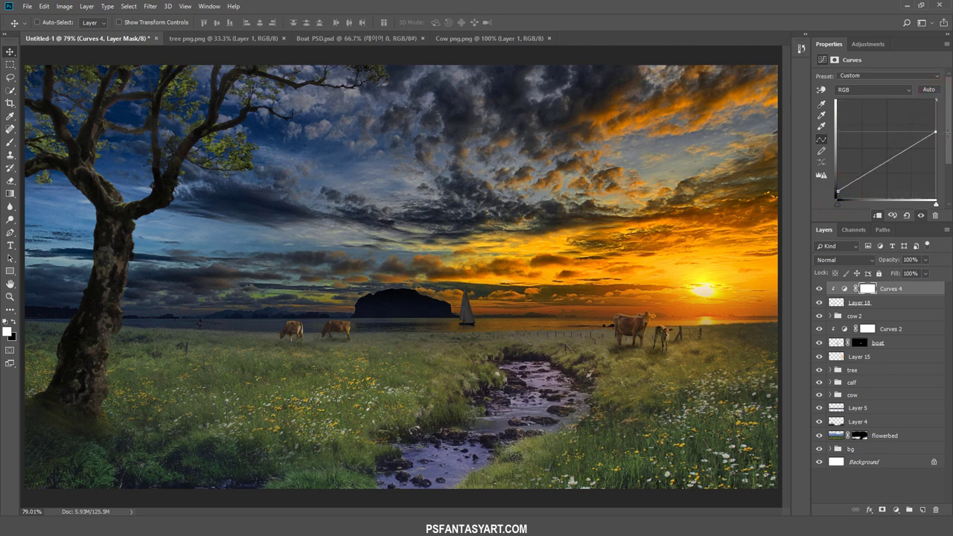
{"action": "left_click_drag", "start_coordinate": [948, 133], "coordinate": [948, 135]}
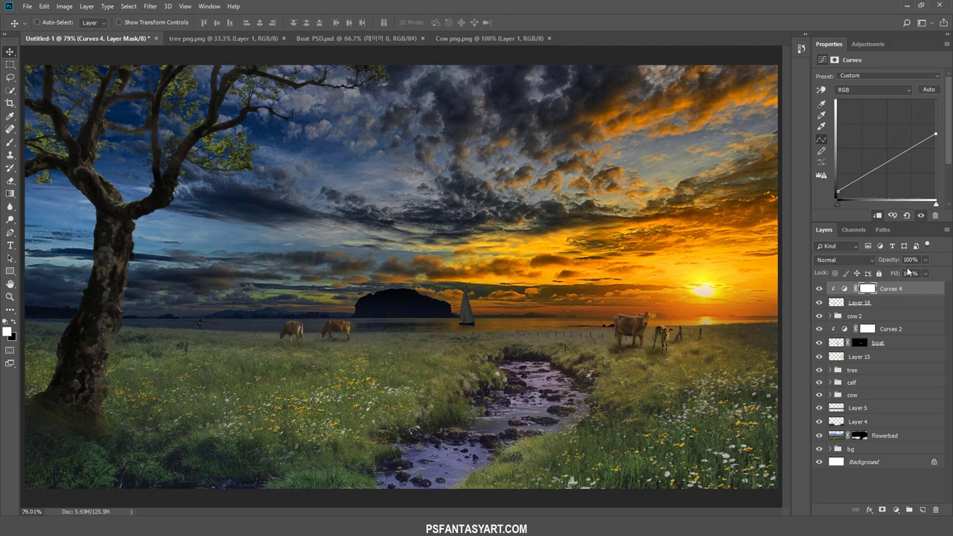
{"action": "left_click", "coordinate": [890, 309]}
{"action": "left_click", "coordinate": [922, 510]}
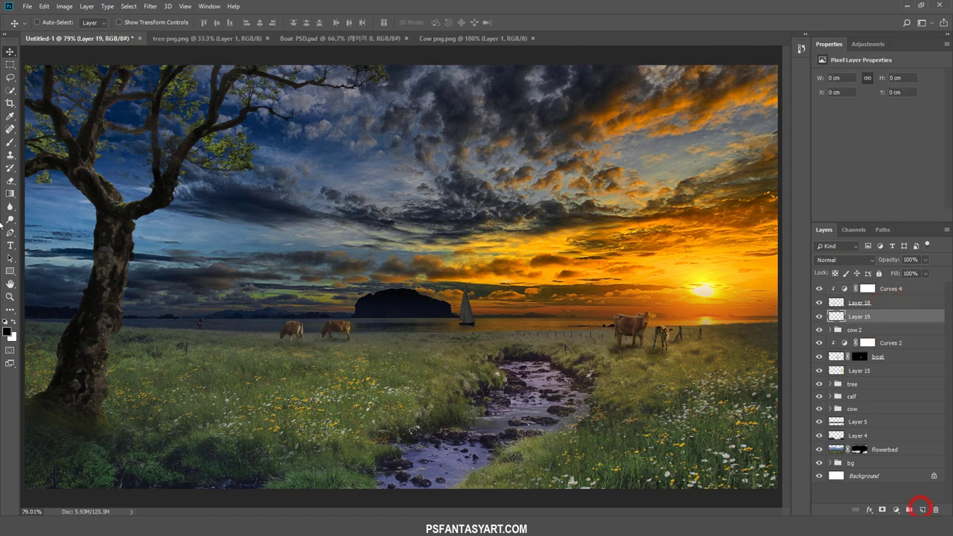
- Brush a soft shadow beneath the second cow on the empty layer
{"action": "left_click", "coordinate": [10, 142]}
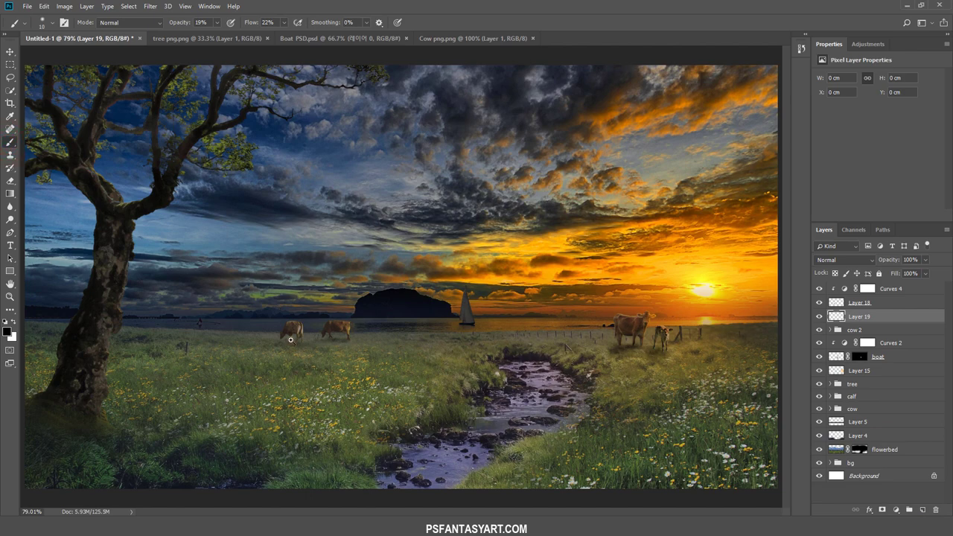
{"action": "scroll", "coordinate": [290, 340], "scroll_direction": "up", "scroll_amount": 3, "text": "alt"}
{"action": "mouse_move", "coordinate": [287, 331]}
{"action": "left_mouse_down"}
{"action": "mouse_move", "coordinate": [305, 346]}
{"action": "mouse_move", "coordinate": [262, 345]}
{"action": "mouse_move", "coordinate": [314, 348]}
{"action": "left_mouse_up"}
{"action": "key", "text": "bracketright"}
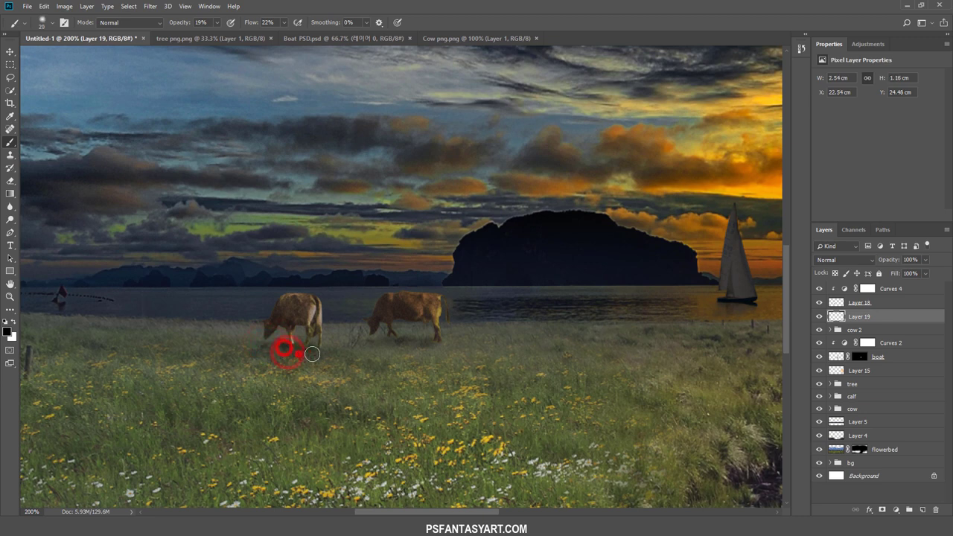
{"action": "key", "text": "bracketleft"}
{"action": "left_click", "coordinate": [321, 349]}
- Group the new cow's curves, cow and shadow layers as 'cow 3'
{"action": "left_click", "coordinate": [10, 296]}
{"action": "left_click_drag", "start_coordinate": [311, 301], "coordinate": [283, 298]}
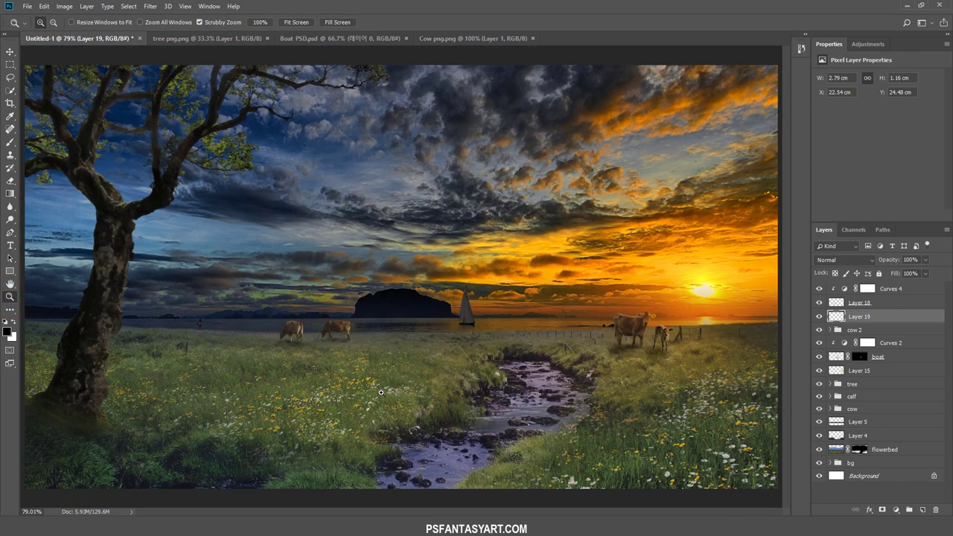
{"action": "left_click", "coordinate": [894, 291], "text": "shift"}
{"action": "key", "text": "ctrl+g"}
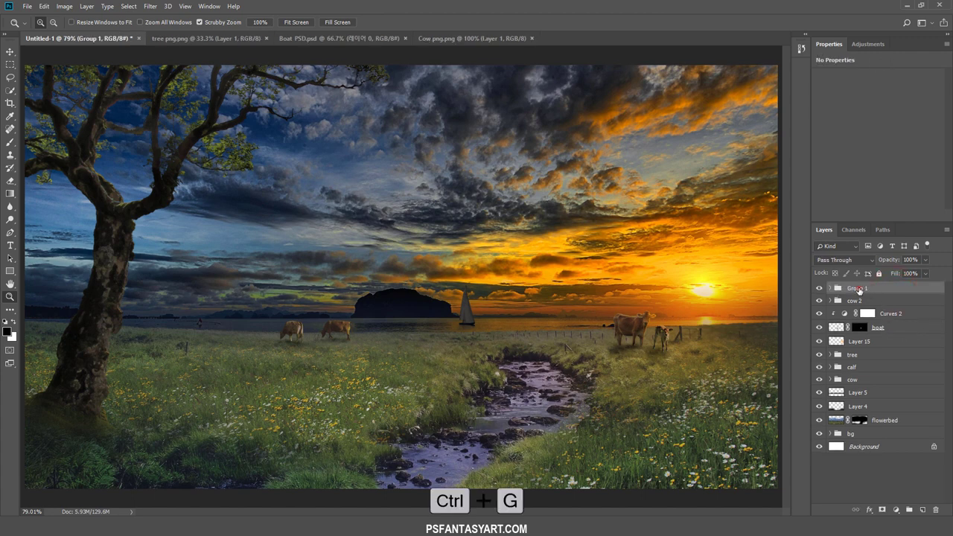
{"action": "double_click", "coordinate": [857, 288]}
{"action": "type", "text": "cow 3"}
{"action": "key", "text": "Return"}
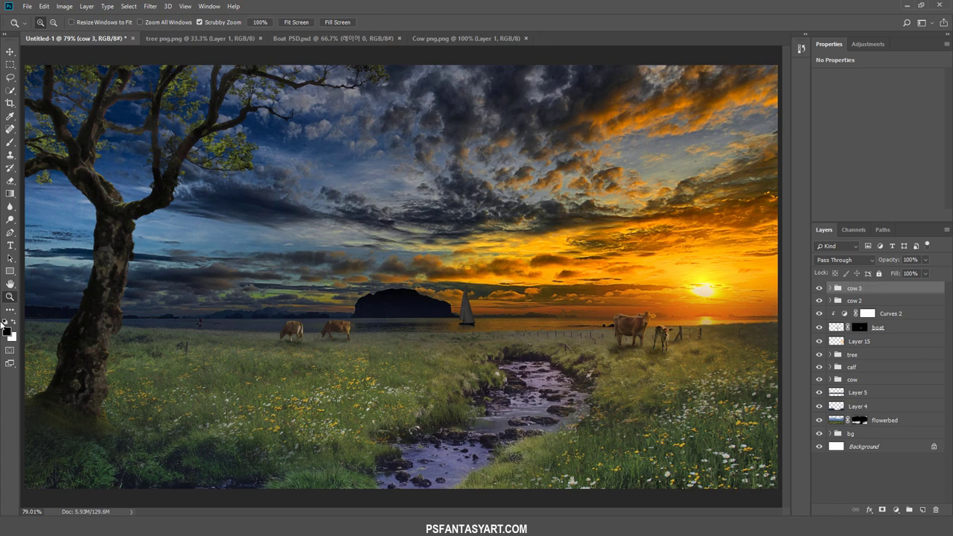
- Open child PNG.png and drag the boy-on-fence image into the composite as Layer 20
{"action": "right_click", "coordinate": [155, 309]}
{"action": "left_click", "coordinate": [183, 362]}
{"action": "right_click", "coordinate": [313, 290]}
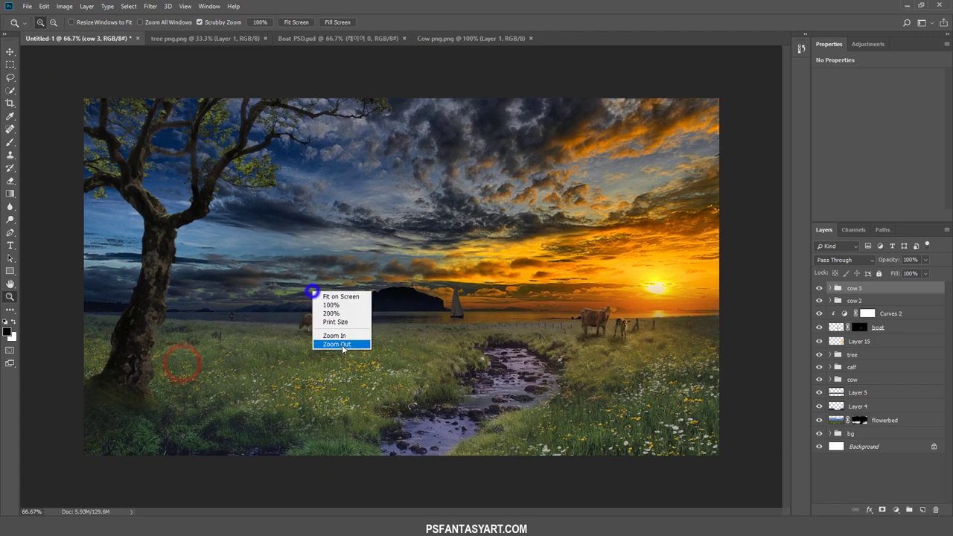
{"action": "left_click", "coordinate": [341, 344]}
{"action": "left_click", "coordinate": [27, 6]}
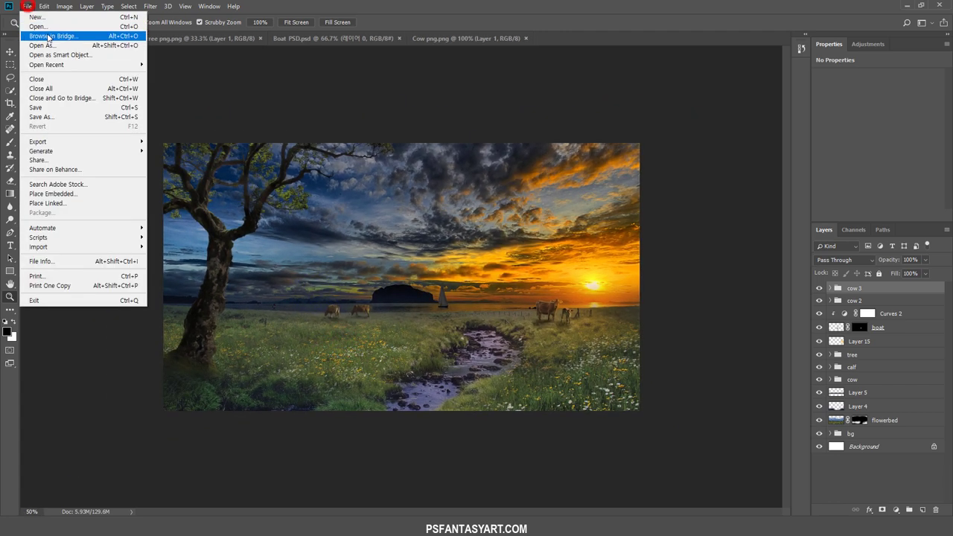
{"action": "left_click", "coordinate": [37, 30]}
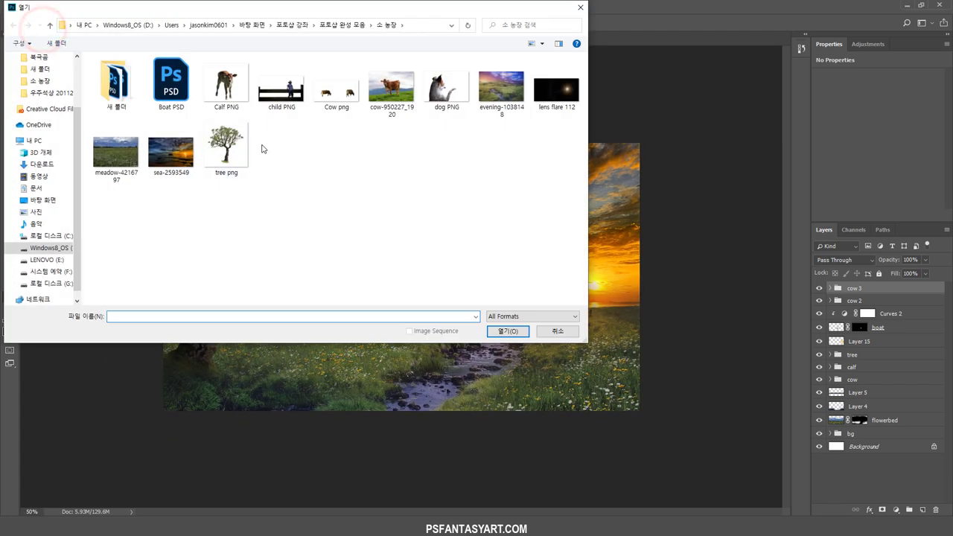
{"action": "left_click", "coordinate": [282, 95]}
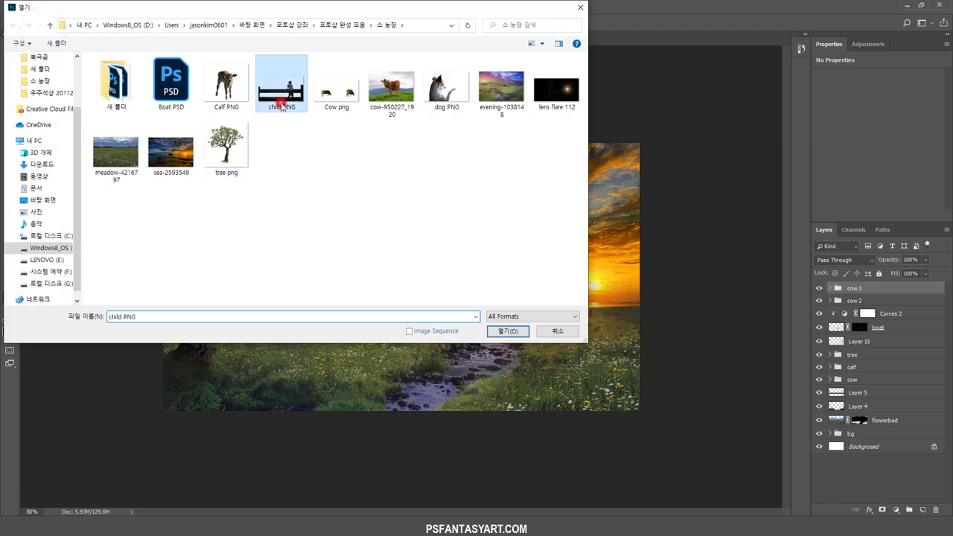
{"action": "left_click", "coordinate": [507, 331]}
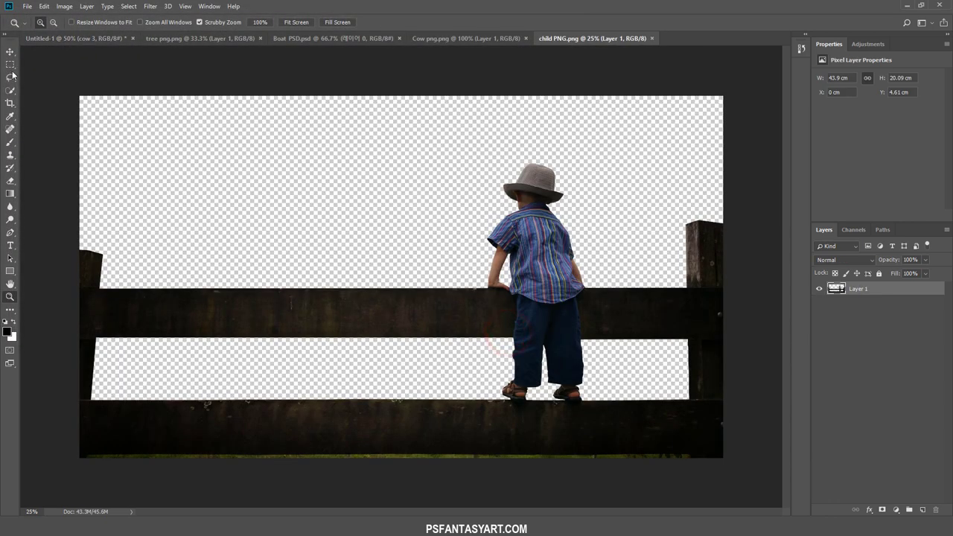
{"action": "left_click", "coordinate": [9, 51]}
{"action": "left_click_drag", "start_coordinate": [463, 217], "coordinate": [432, 303]}
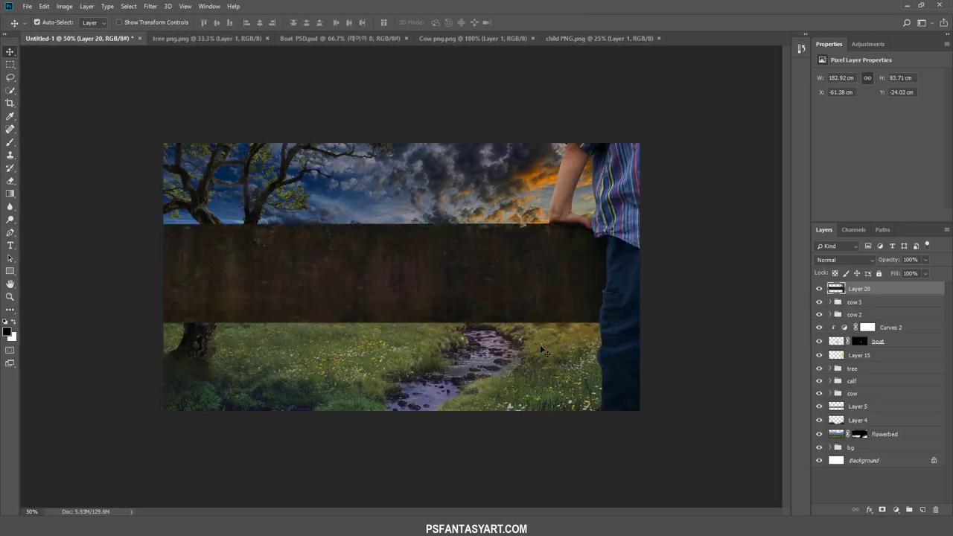
- Flip the boy-on-fence layer horizontally, scale it to about 29% and place it lower left
{"action": "key", "text": "ctrl+t"}
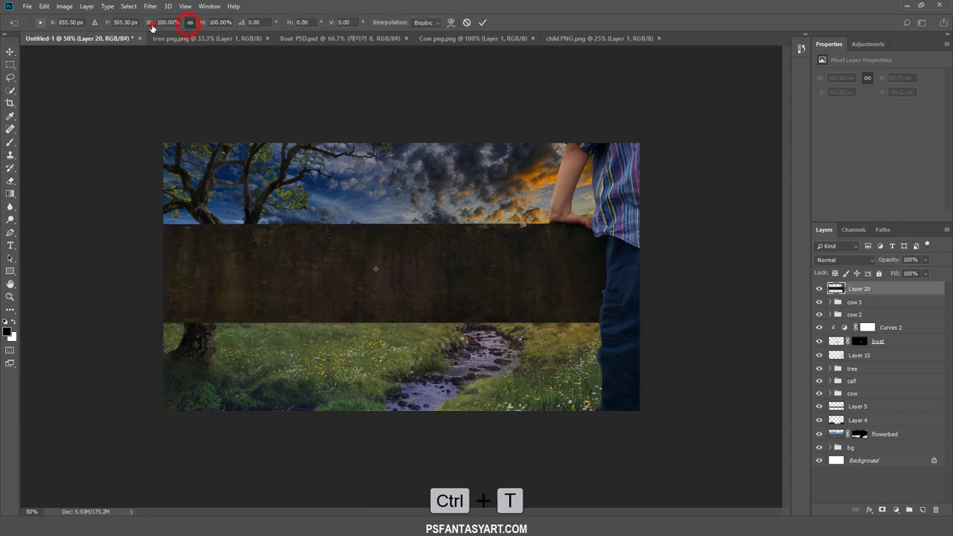
{"action": "left_click_drag", "start_coordinate": [152, 27], "coordinate": [124, 20]}
{"action": "right_click", "coordinate": [430, 282]}
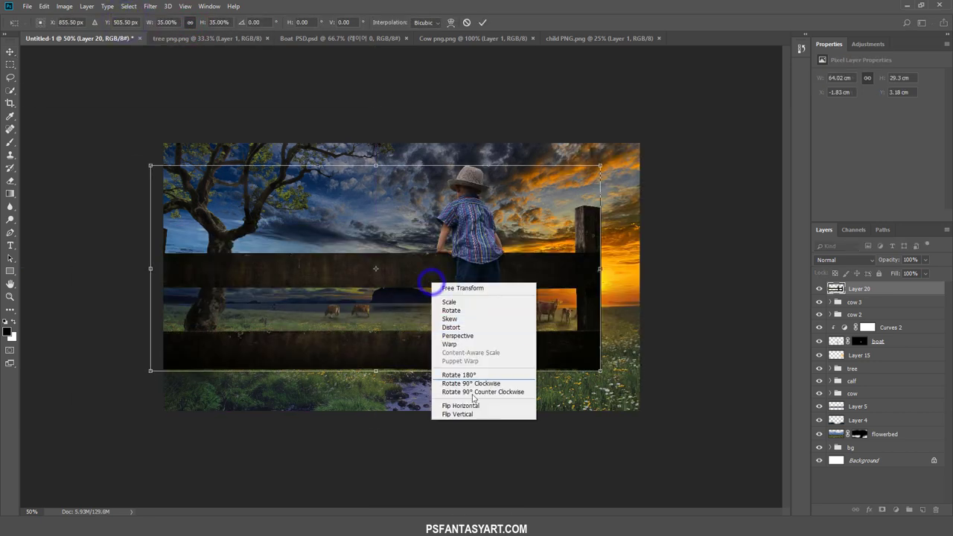
{"action": "left_click", "coordinate": [469, 405]}
{"action": "mouse_move", "coordinate": [600, 165]}
{"action": "left_mouse_down"}
{"action": "mouse_move", "coordinate": [578, 198]}
{"action": "mouse_move", "coordinate": [560, 187]}
{"action": "left_mouse_up"}
{"action": "left_click_drag", "start_coordinate": [500, 261], "coordinate": [469, 327]}
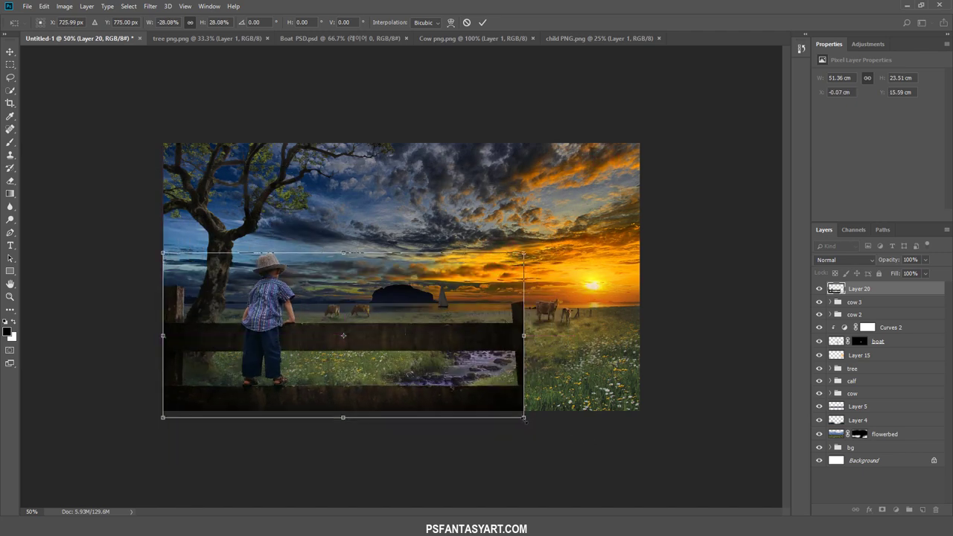
{"action": "left_click_drag", "start_coordinate": [524, 421], "coordinate": [530, 421]}
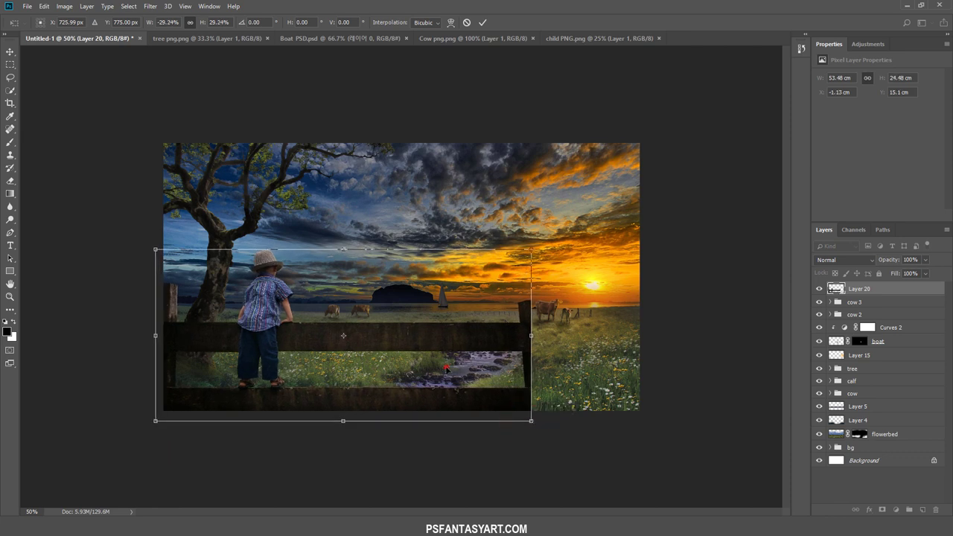
{"action": "left_click_drag", "start_coordinate": [439, 366], "coordinate": [454, 382]}
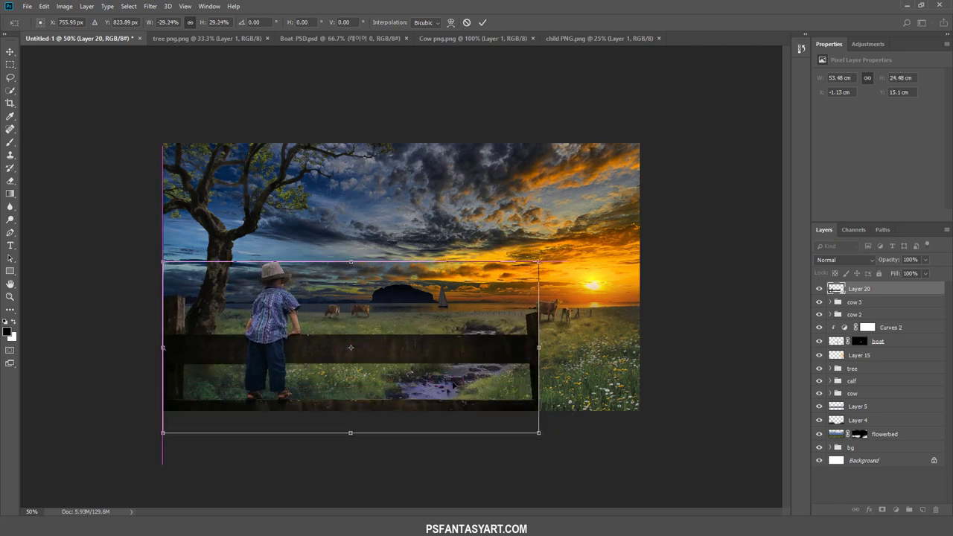
{"action": "left_click", "coordinate": [484, 23]}
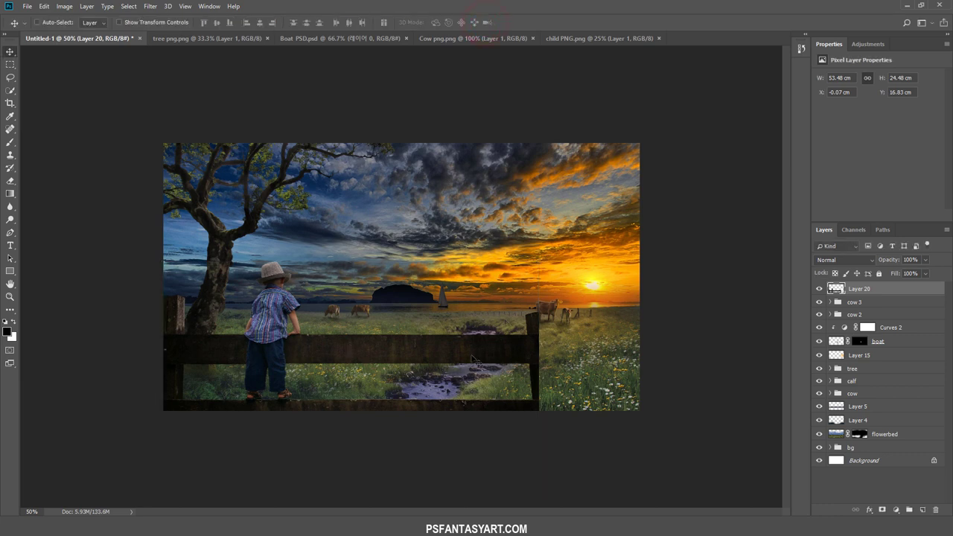
- Nudge the boy layer down slightly and add an empty Layer 21 above it
{"action": "key", "text": "Down"}
{"action": "key", "text": "Down"}
{"action": "key", "text": "Down"}
{"action": "key", "text": "Down"}
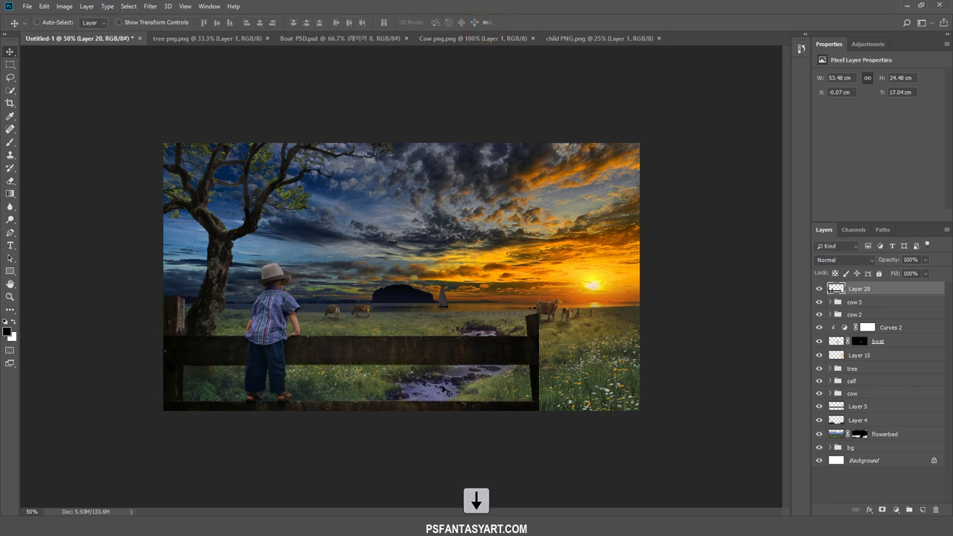
{"action": "key", "text": "Down"}
{"action": "key", "text": "Down"}
{"action": "key", "text": "Down"}
{"action": "key", "text": "Down"}
{"action": "key", "text": "Down"}
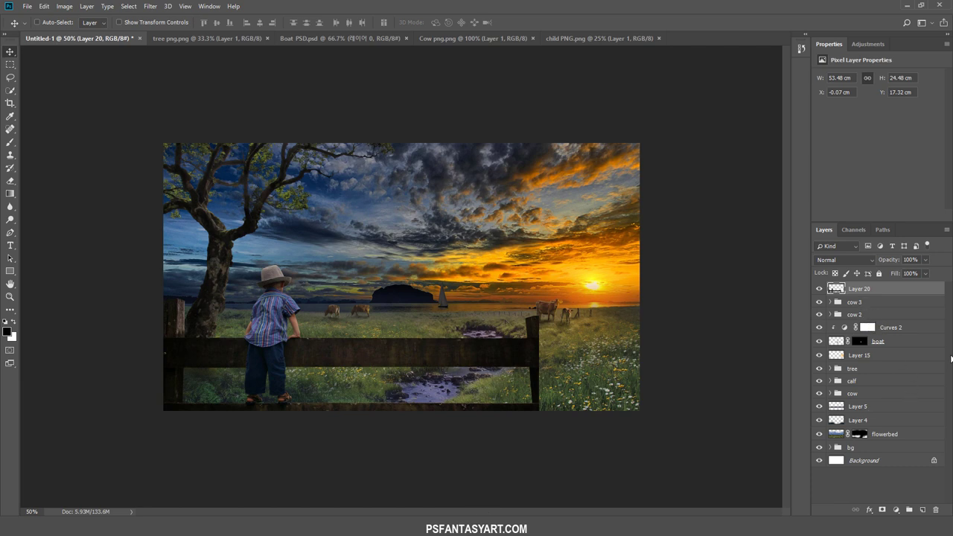
{"action": "left_click", "coordinate": [920, 511]}
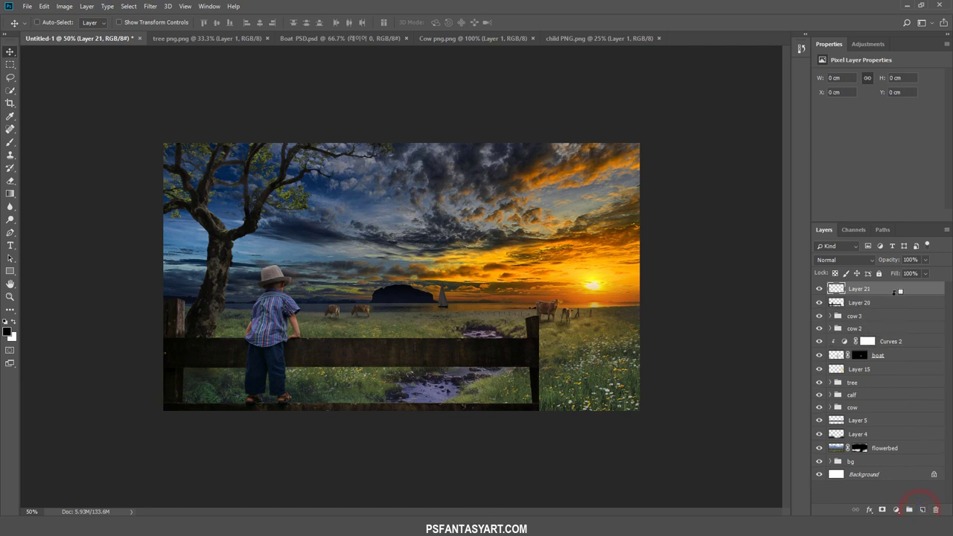
- Clip Layer 21 to the boy-on-fence layer and zoom in with a 100-px soft brush
{"action": "right_click", "coordinate": [897, 290]}
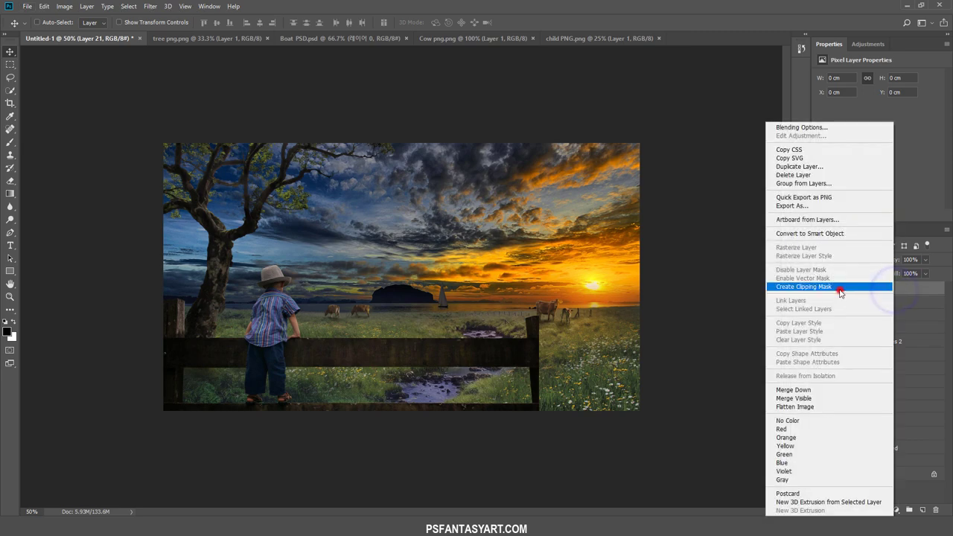
{"action": "left_click", "coordinate": [840, 290]}
{"action": "left_click", "coordinate": [10, 296]}
{"action": "key", "text": "ctrl+plus"}
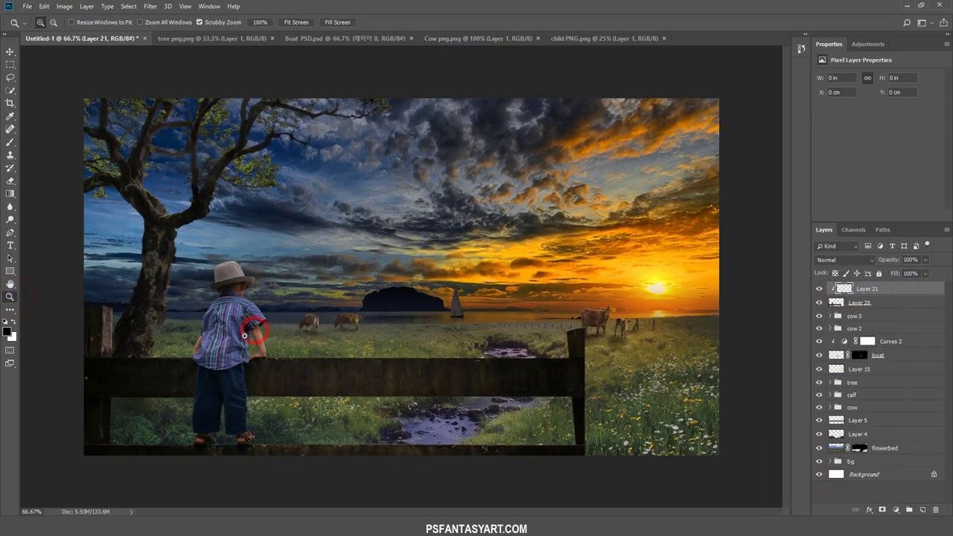
{"action": "left_click", "coordinate": [9, 143]}
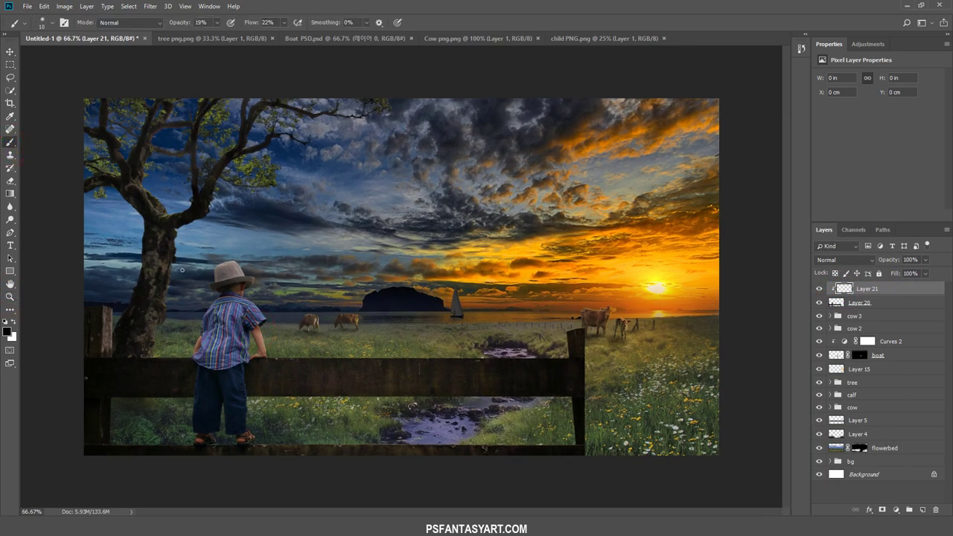
{"action": "key", "text": "bracketright"}
{"action": "key", "text": "bracketright"}
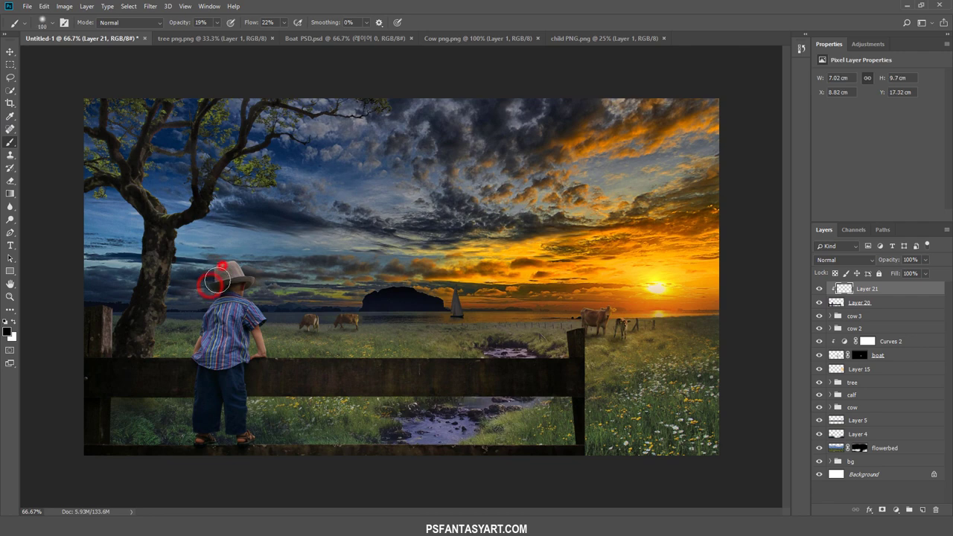
- Paint low-opacity shading over the boy's hat, shirt, trousers and feet
{"action": "mouse_move", "coordinate": [212, 287]}
{"action": "left_mouse_down"}
{"action": "mouse_move", "coordinate": [227, 272]}
{"action": "mouse_move", "coordinate": [195, 370]}
{"action": "left_mouse_up"}
{"action": "left_click_drag", "start_coordinate": [218, 334], "coordinate": [218, 327]}
{"action": "key", "text": "bracketleft"}
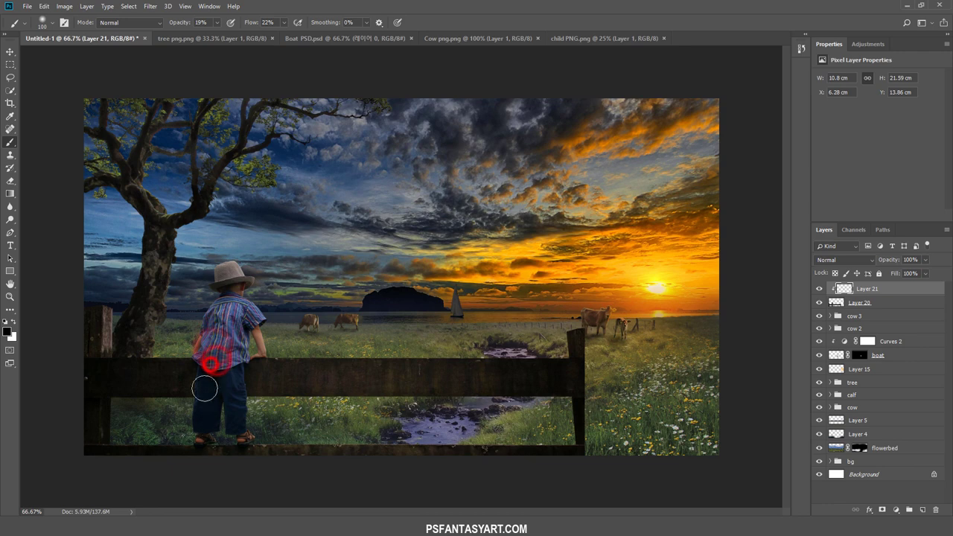
{"action": "left_click_drag", "start_coordinate": [203, 381], "coordinate": [186, 462]}
{"action": "left_click", "coordinate": [232, 444]}
{"action": "left_click", "coordinate": [201, 312]}
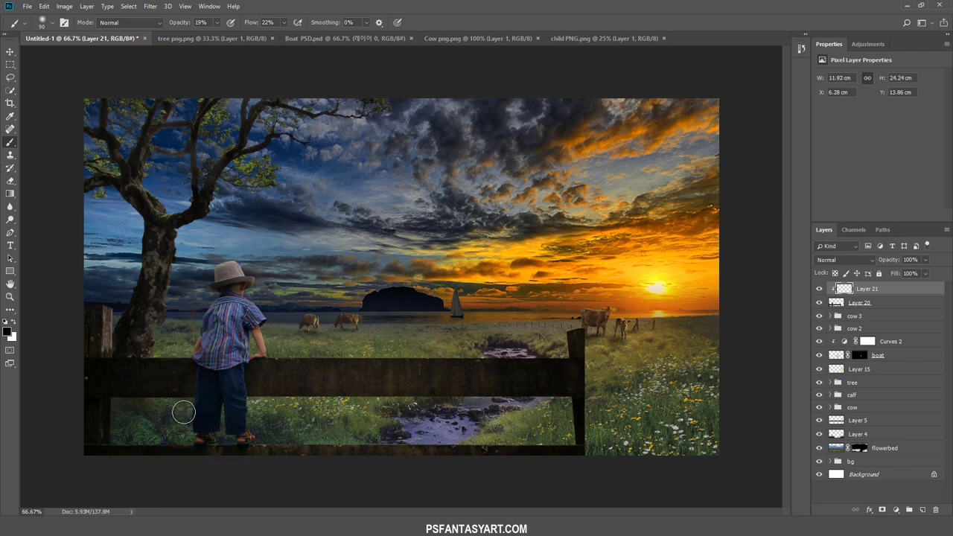
{"action": "left_click_drag", "start_coordinate": [221, 333], "coordinate": [218, 310]}
{"action": "left_click_drag", "start_coordinate": [227, 266], "coordinate": [202, 297]}
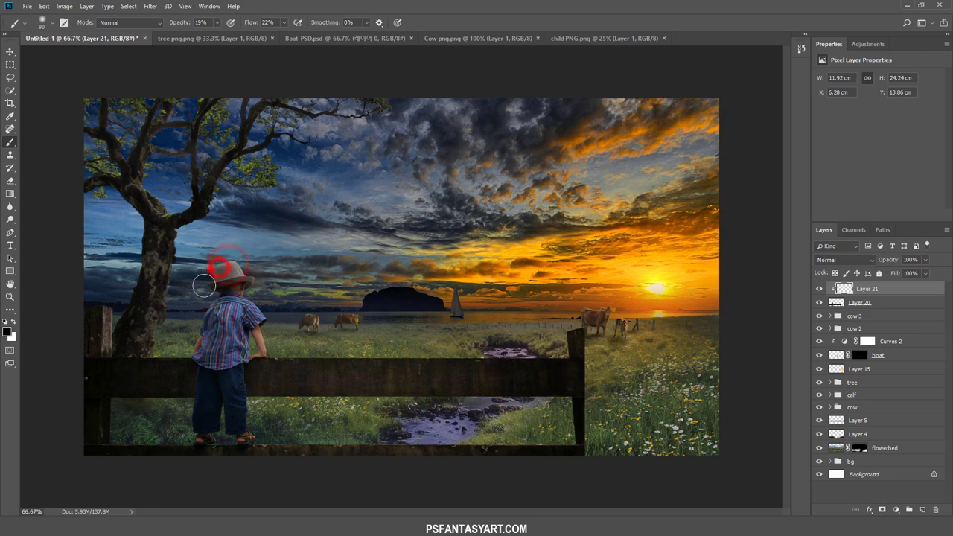
{"action": "left_click", "coordinate": [820, 289]}
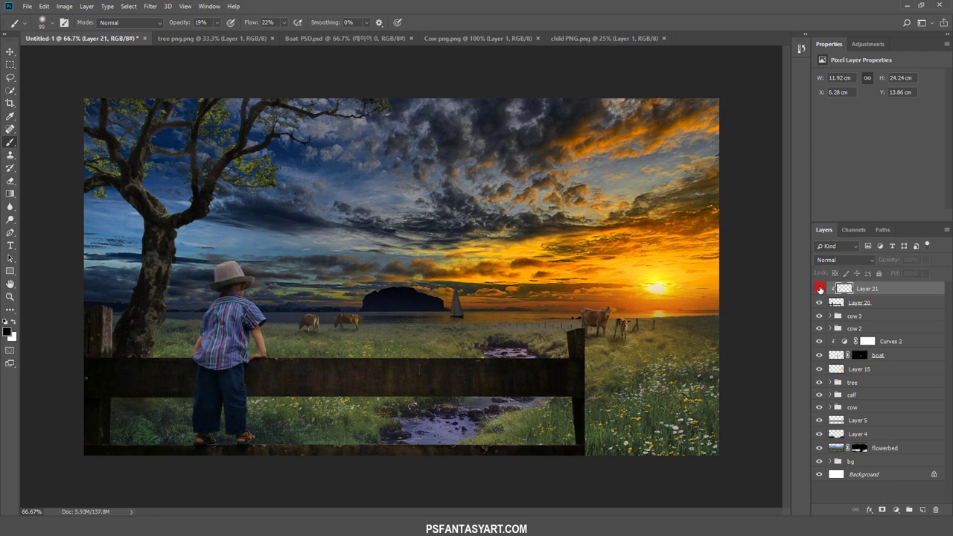
{"action": "left_click", "coordinate": [819, 289]}
{"action": "left_click_drag", "start_coordinate": [223, 381], "coordinate": [194, 445]}
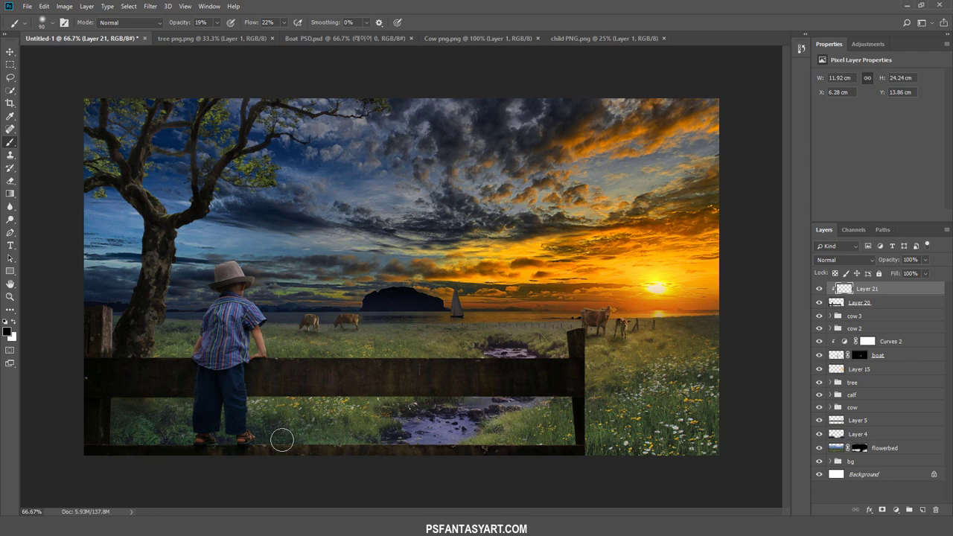
- Duplicate the fence Layer 20 and move it to the top of the stack
{"action": "left_click", "coordinate": [888, 308]}
{"action": "key", "text": "ctrl+j"}
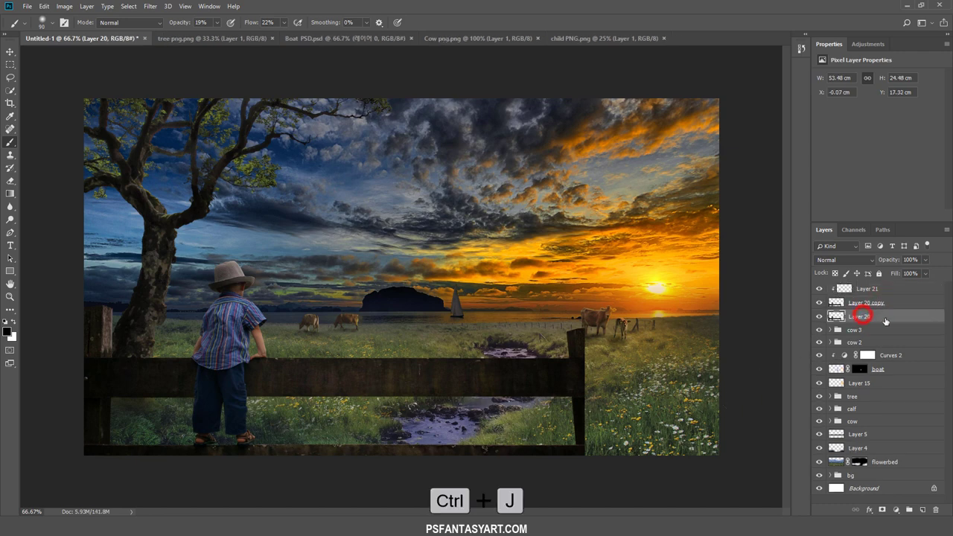
{"action": "left_click_drag", "start_coordinate": [885, 320], "coordinate": [878, 290]}
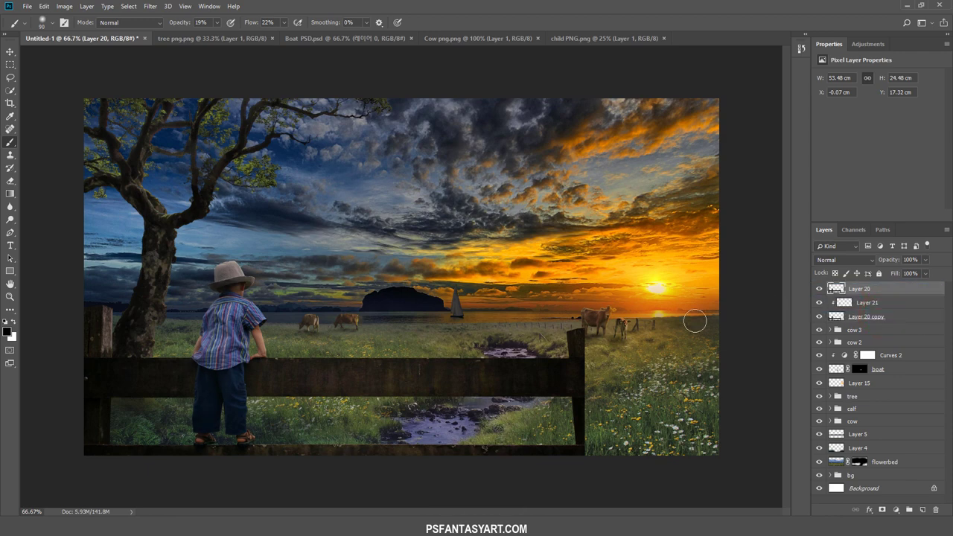
- Flip the fence copy, move it to the right side and rotate it about -5.6°
{"action": "key", "text": "ctrl+t"}
{"action": "right_click", "coordinate": [402, 271]}
{"action": "left_click", "coordinate": [451, 395]}
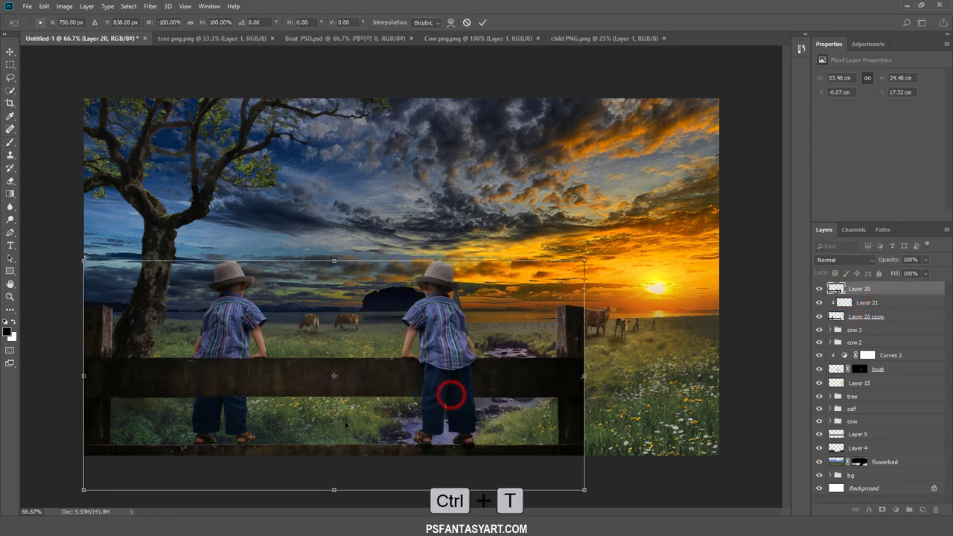
{"action": "left_click_drag", "start_coordinate": [346, 424], "coordinate": [781, 398]}
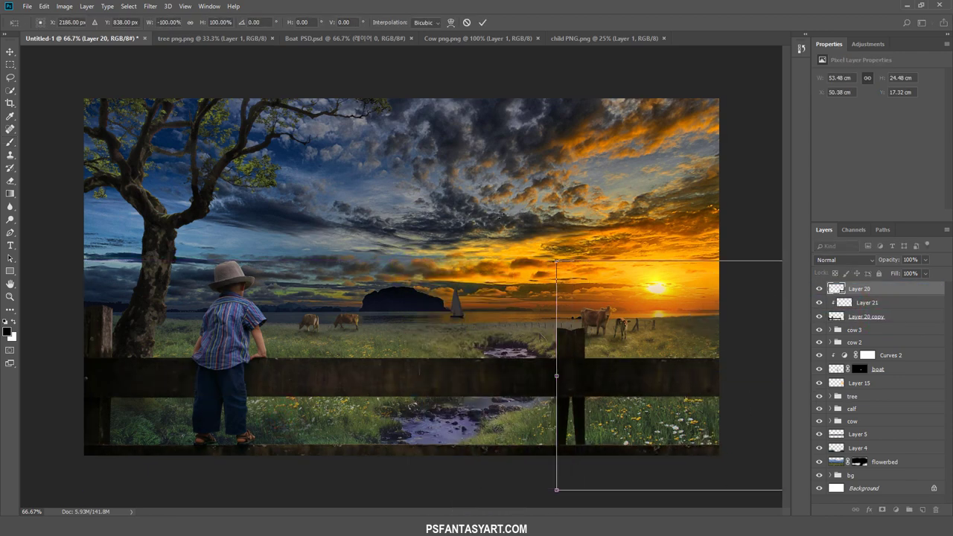
{"action": "left_click_drag", "start_coordinate": [499, 212], "coordinate": [506, 206]}
{"action": "left_click_drag", "start_coordinate": [630, 426], "coordinate": [658, 411]}
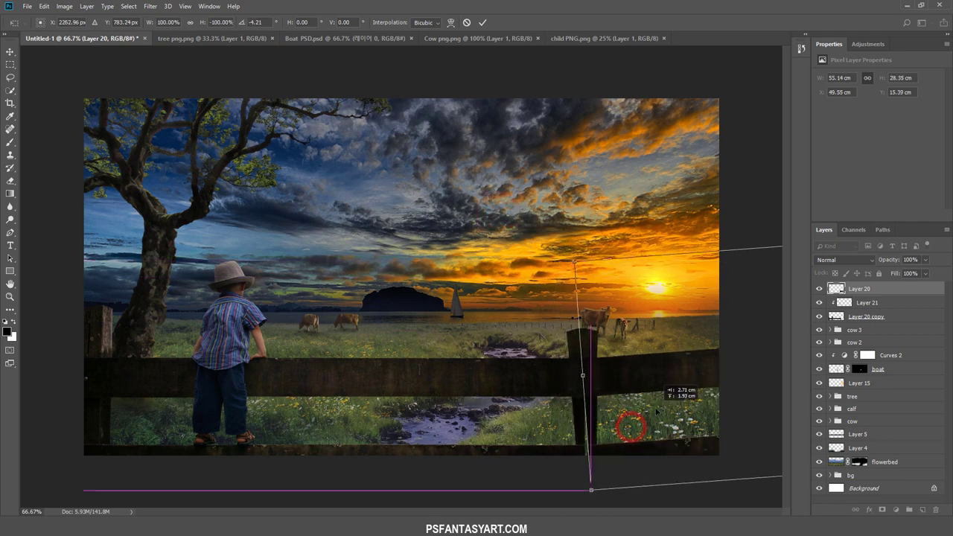
{"action": "left_click_drag", "start_coordinate": [536, 216], "coordinate": [529, 237]}
{"action": "left_click_drag", "start_coordinate": [655, 417], "coordinate": [661, 422]}
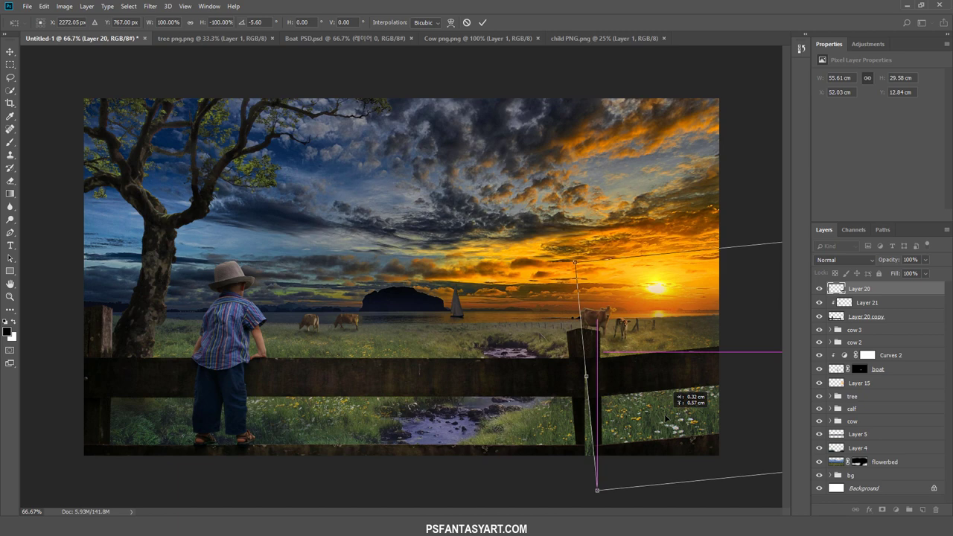
{"action": "left_click", "coordinate": [482, 22]}
{"action": "left_click", "coordinate": [11, 52]}
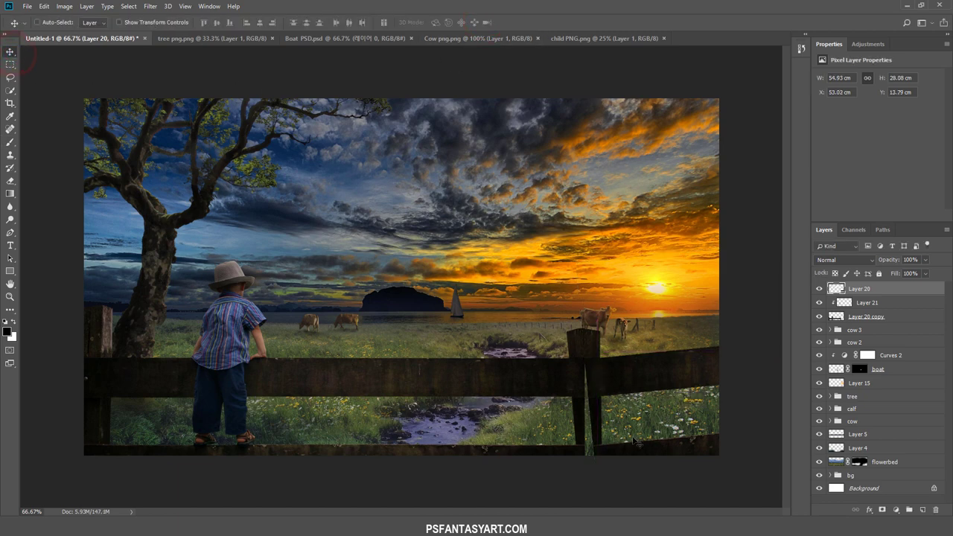
{"action": "key", "text": "Left"}
{"action": "key", "text": "Left"}
{"action": "key", "text": "Left"}
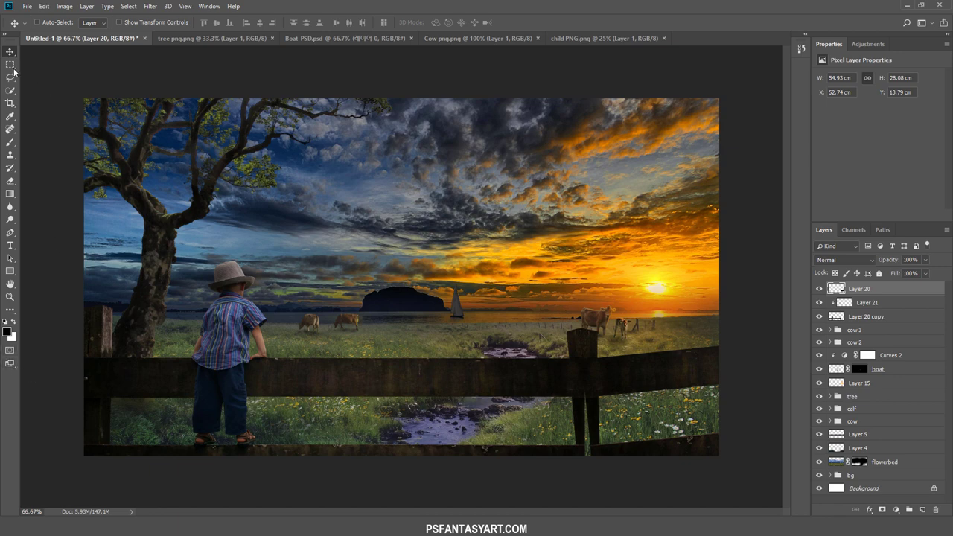
- Copy a rectangular strip of fence post from the Layer 20 copy into a new Layer 22
{"action": "left_click", "coordinate": [11, 65]}
{"action": "left_click", "coordinate": [848, 316]}
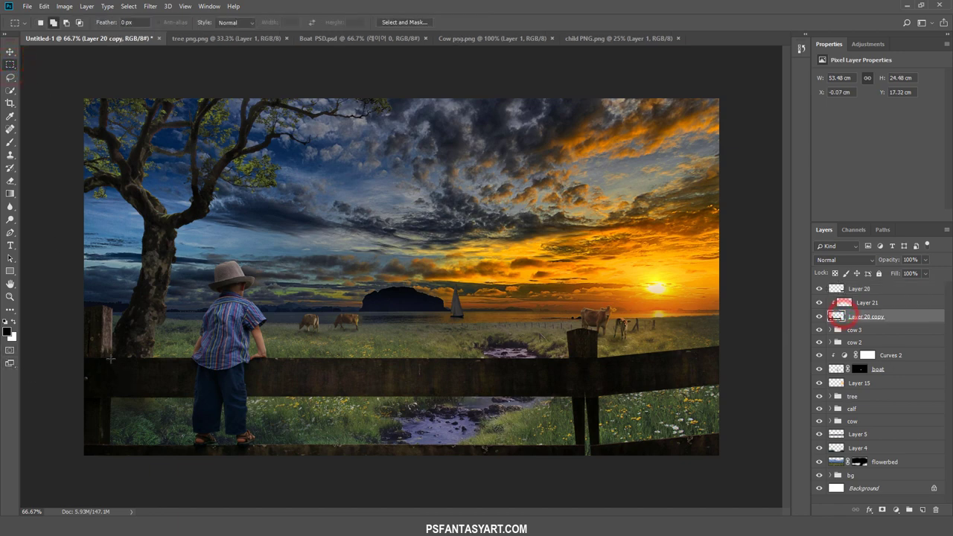
{"action": "left_click_drag", "start_coordinate": [83, 321], "coordinate": [102, 449]}
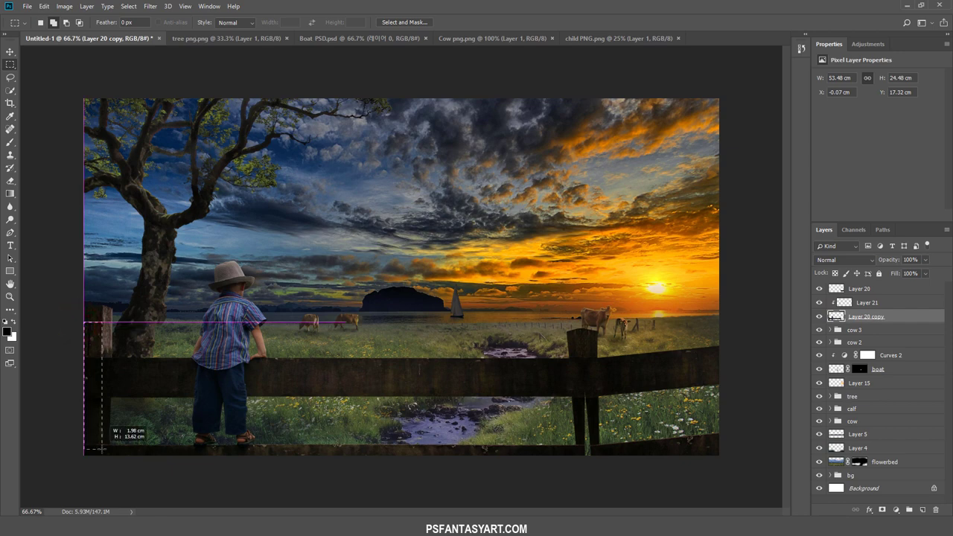
{"action": "key", "text": "ctrl+c"}
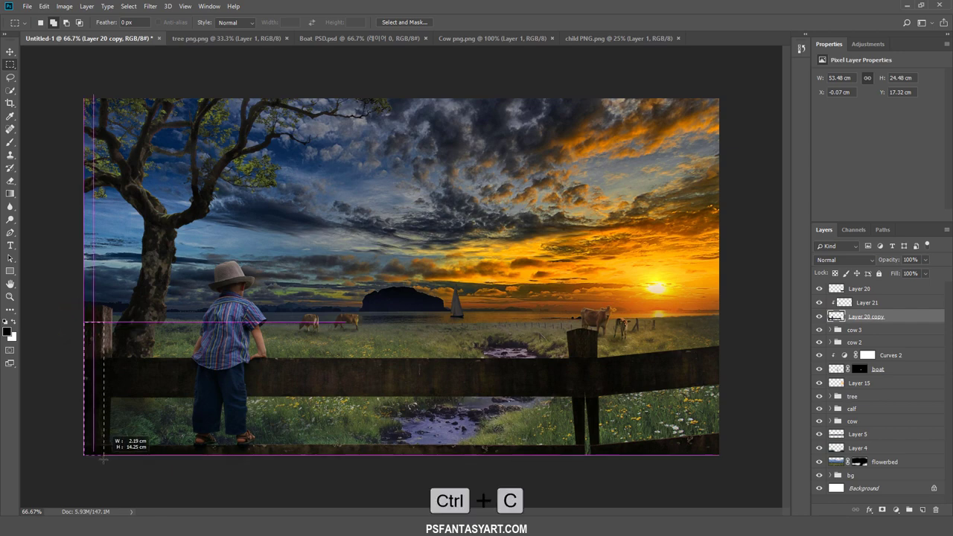
{"action": "key", "text": "ctrl+v"}
- Move Layer 22 to the top and place the post over the right-hand fence post
{"action": "left_click", "coordinate": [11, 52]}
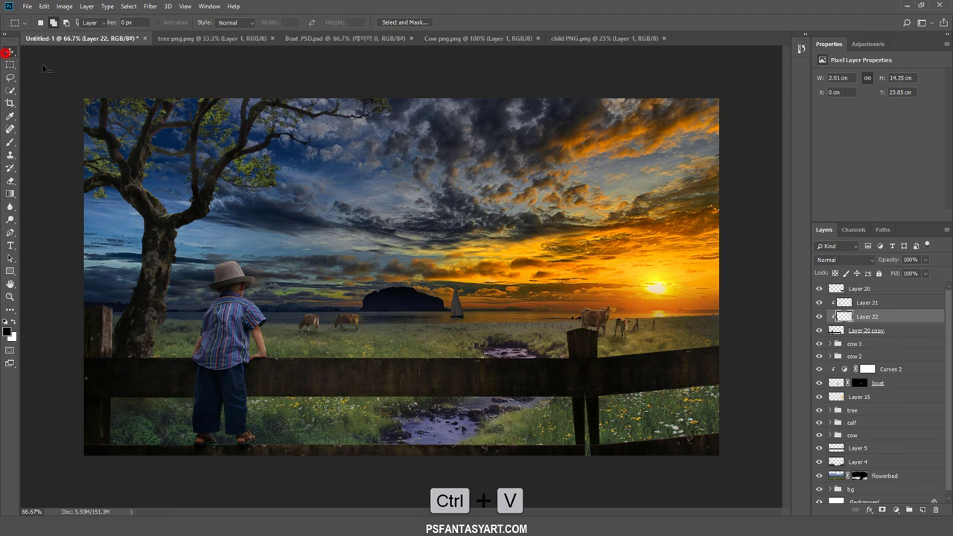
{"action": "left_click", "coordinate": [903, 318]}
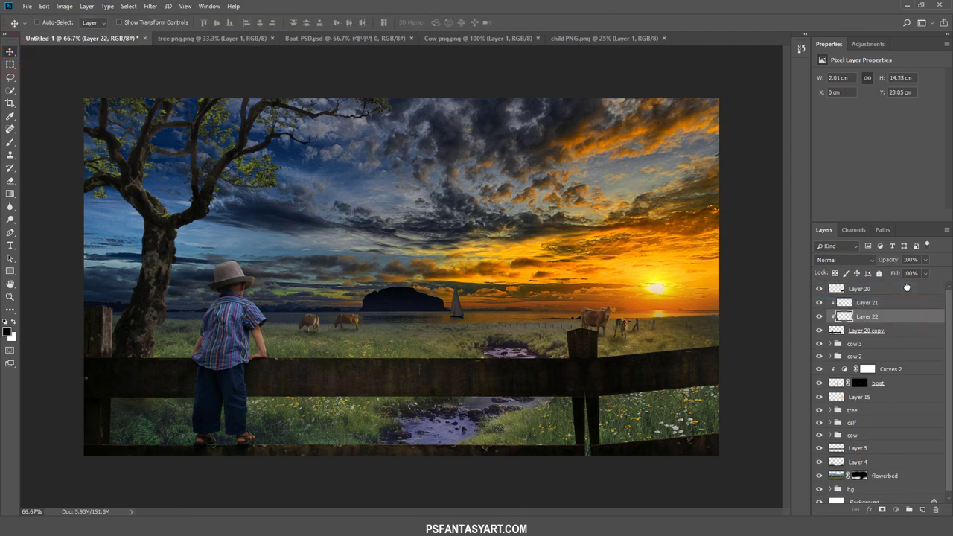
{"action": "left_click_drag", "start_coordinate": [903, 317], "coordinate": [903, 285]}
{"action": "left_click_drag", "start_coordinate": [101, 411], "coordinate": [603, 445]}
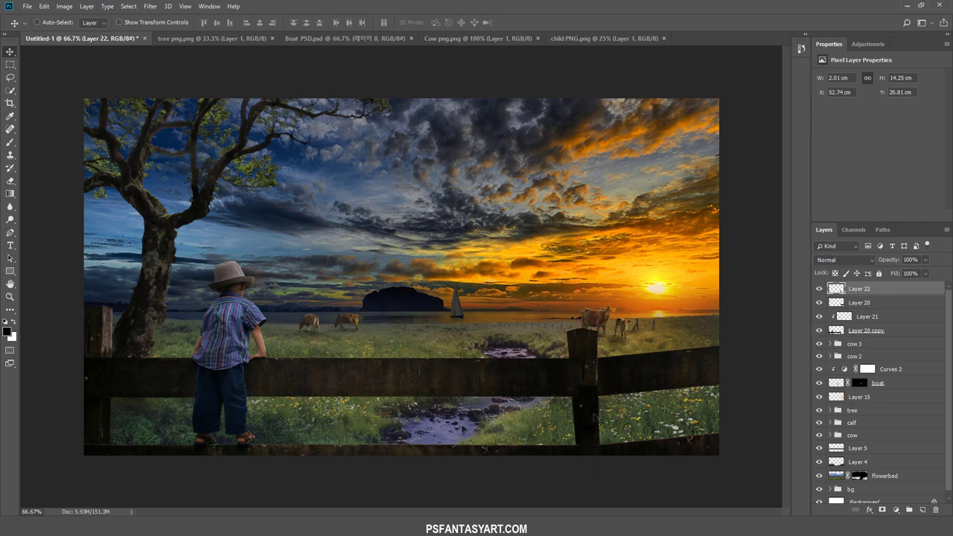
{"action": "left_click_drag", "start_coordinate": [594, 416], "coordinate": [592, 421]}
- Erase the grass covering the lower part of the new fence post
{"action": "left_click", "coordinate": [10, 180]}
{"action": "key", "text": "bracketleft"}
{"action": "key", "text": "bracketleft"}
{"action": "key", "text": "bracketleft"}
{"action": "key", "text": "bracketleft"}
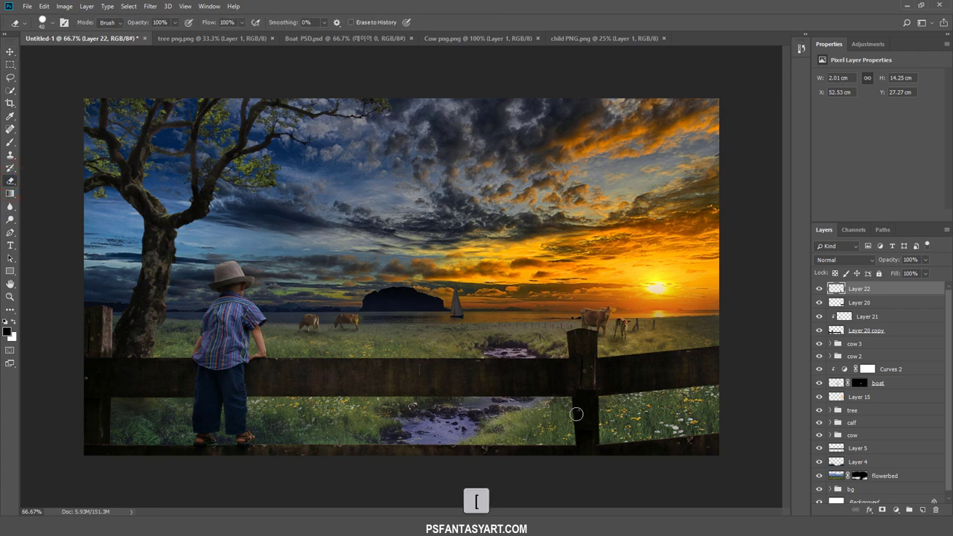
{"action": "left_click_drag", "start_coordinate": [578, 410], "coordinate": [572, 432]}
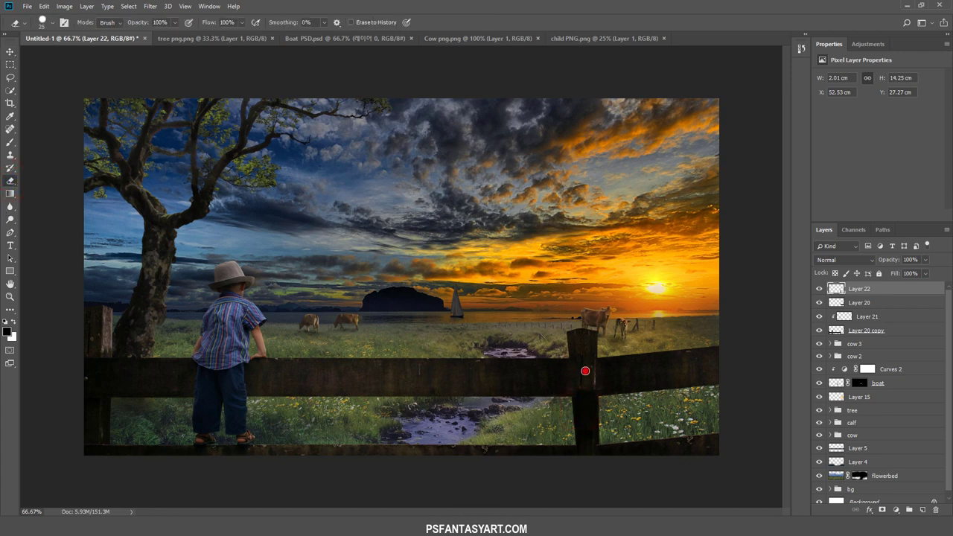
{"action": "left_click_drag", "start_coordinate": [581, 372], "coordinate": [594, 361]}
{"action": "left_click", "coordinate": [594, 361]}
- Add a yellow FFCC1C Color Dodge Inner Shadow at 65% opacity, 49° angle, to Layer 20 copy
{"action": "left_click", "coordinate": [835, 329]}
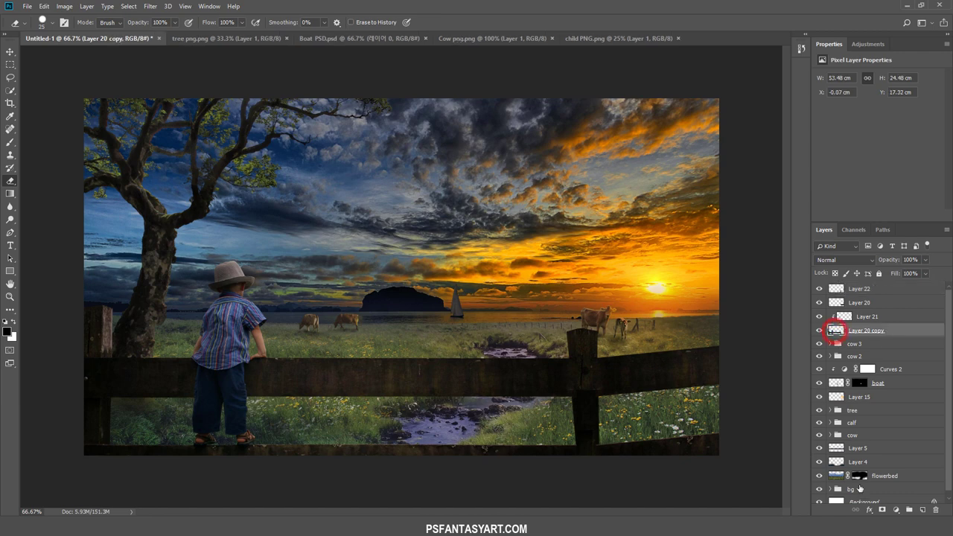
{"action": "left_click", "coordinate": [868, 510]}
{"action": "left_click", "coordinate": [883, 447]}
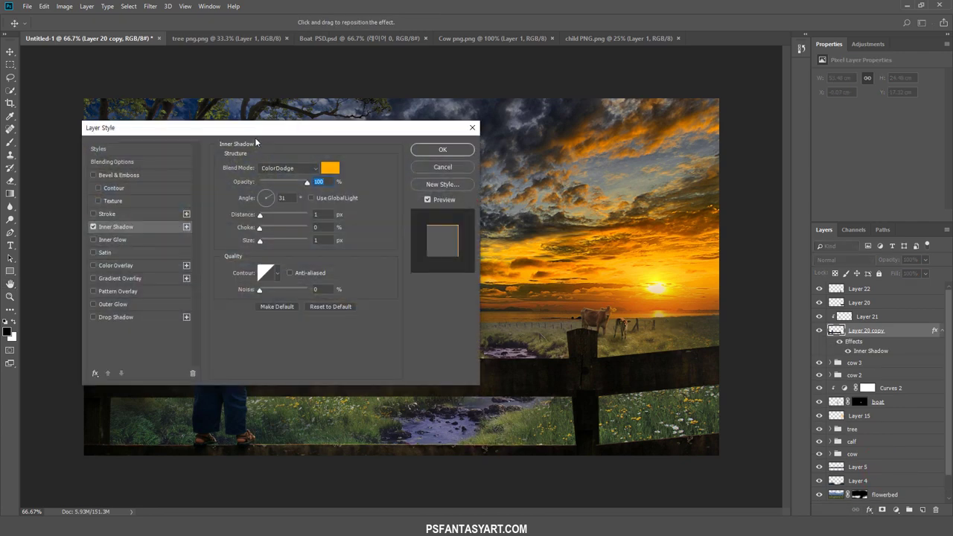
{"action": "left_click_drag", "start_coordinate": [255, 131], "coordinate": [406, 88]}
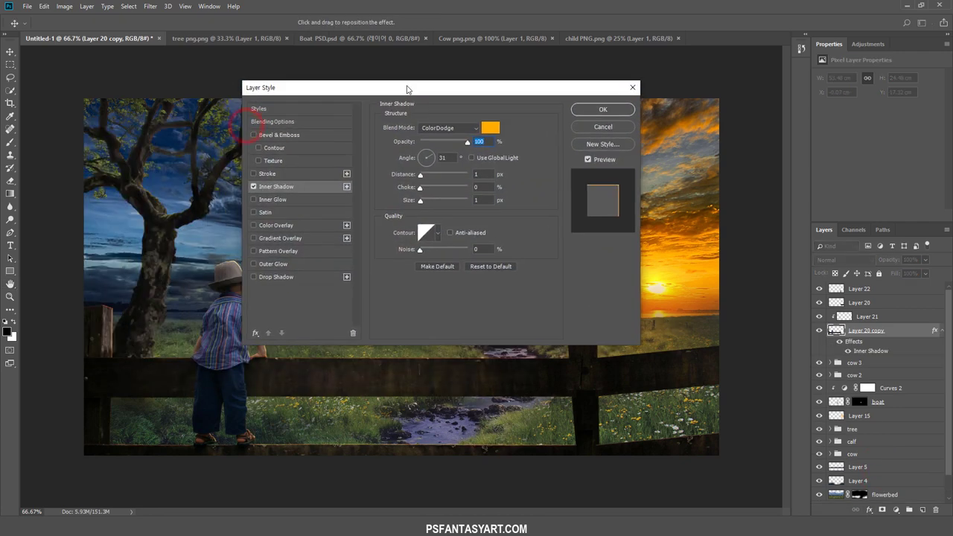
{"action": "left_click", "coordinate": [495, 128]}
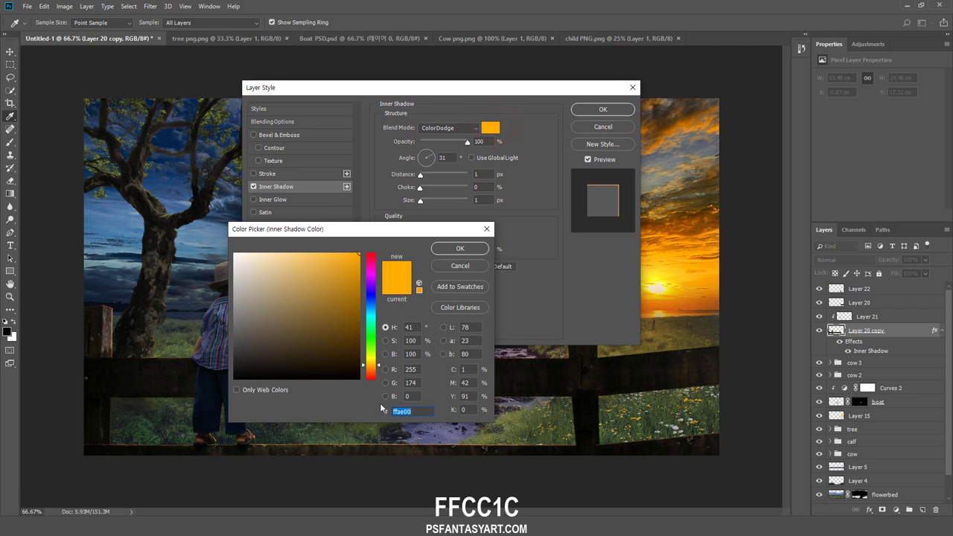
{"action": "type", "text": "ff"}
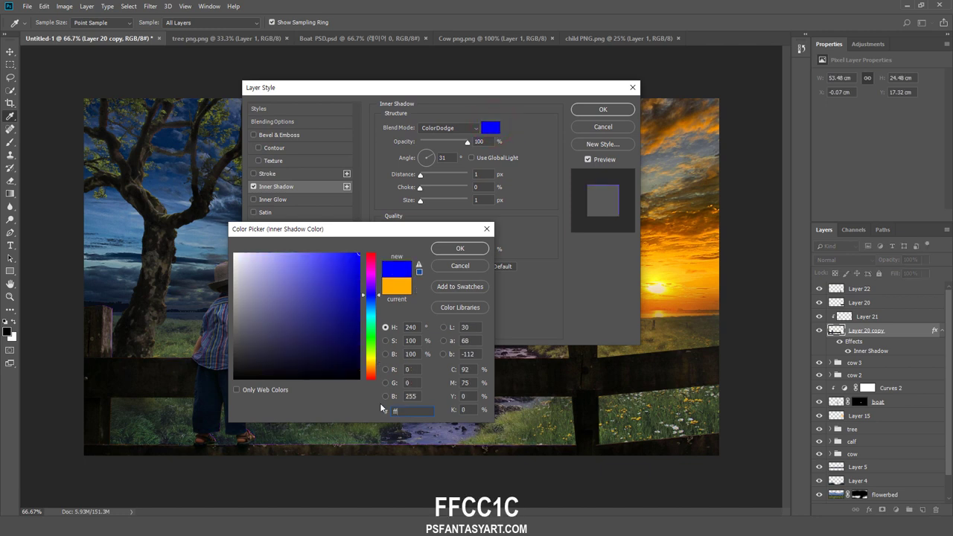
{"action": "type", "text": "cc1c"}
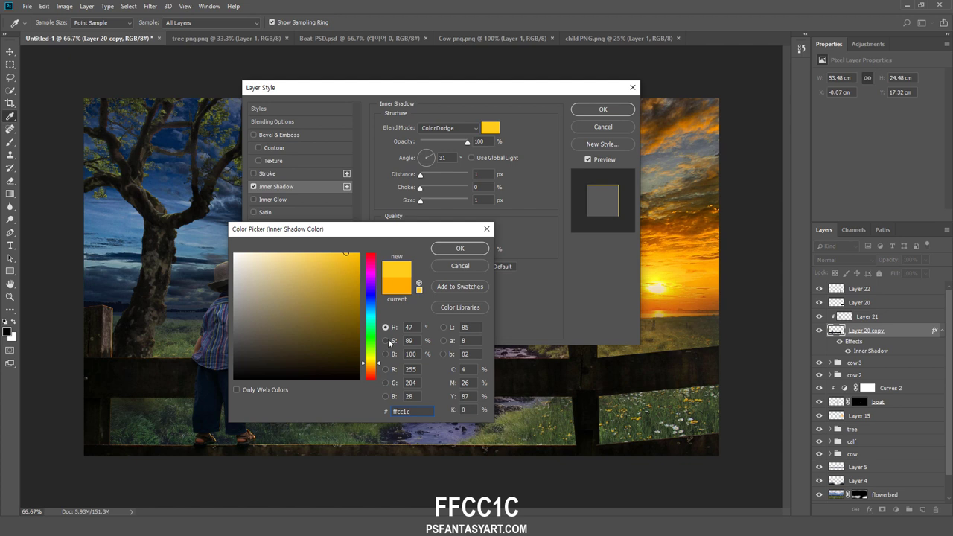
{"action": "left_click", "coordinate": [460, 248]}
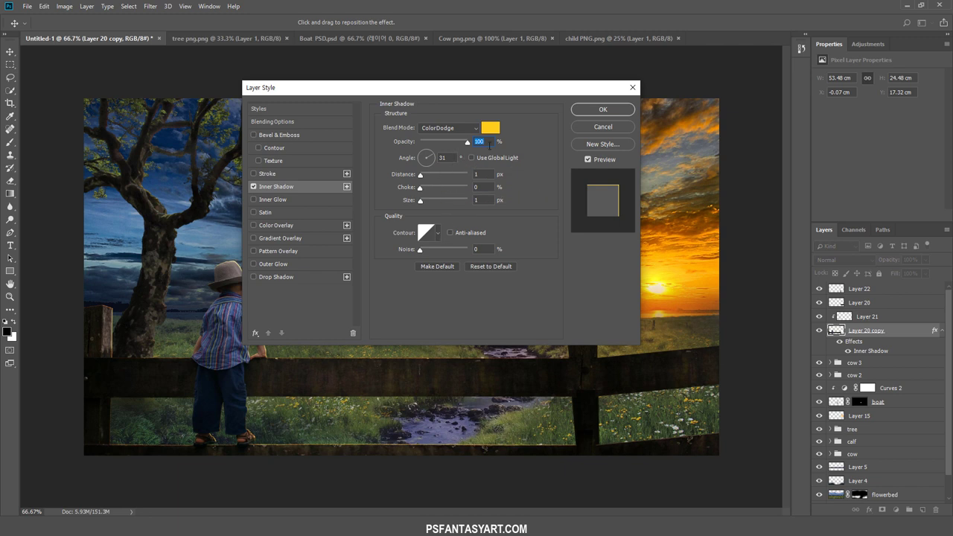
{"action": "left_click_drag", "start_coordinate": [465, 147], "coordinate": [452, 148]}
{"action": "type", "text": "49"}
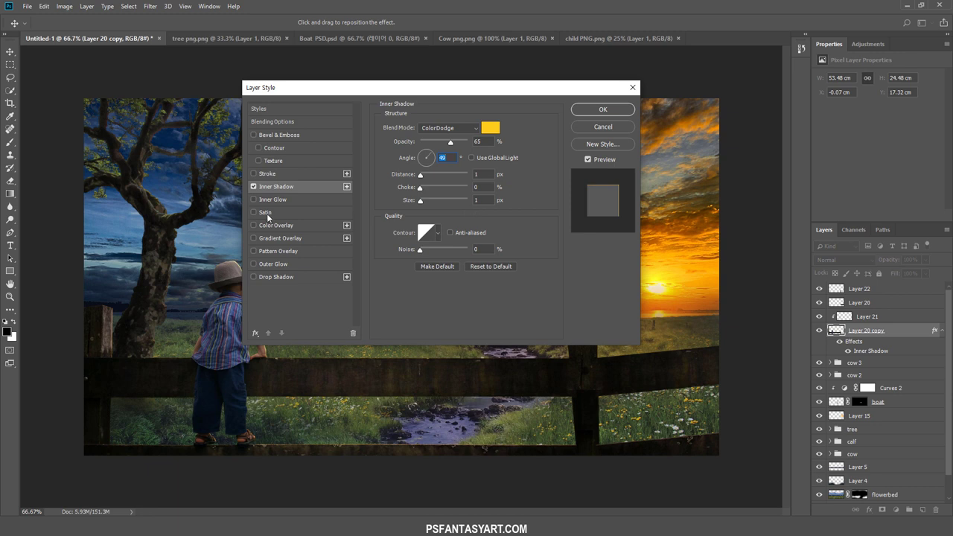
{"action": "left_click", "coordinate": [254, 187]}
{"action": "left_click", "coordinate": [602, 110]}
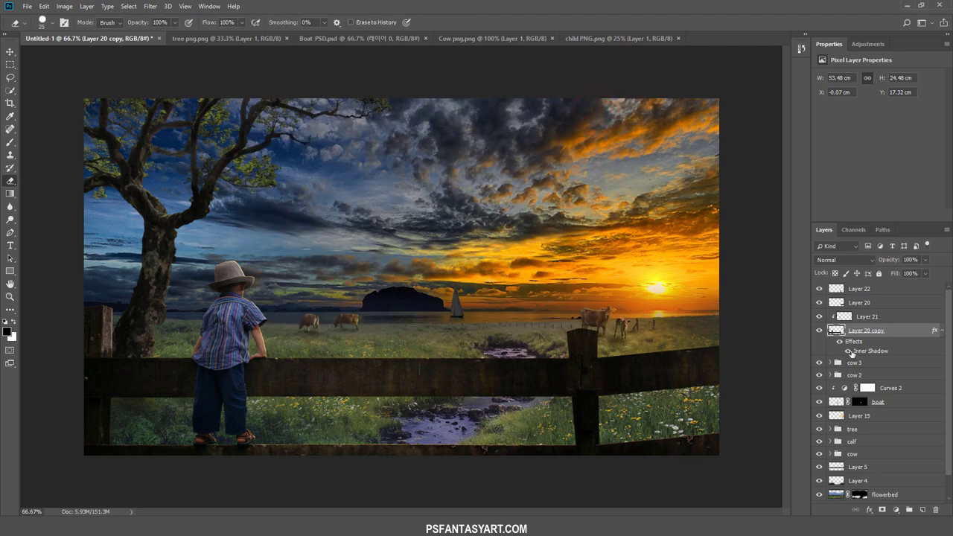
- Copy Layer 20 copy's inner shadow style and paste it onto Layer 20
{"action": "right_click", "coordinate": [933, 330]}
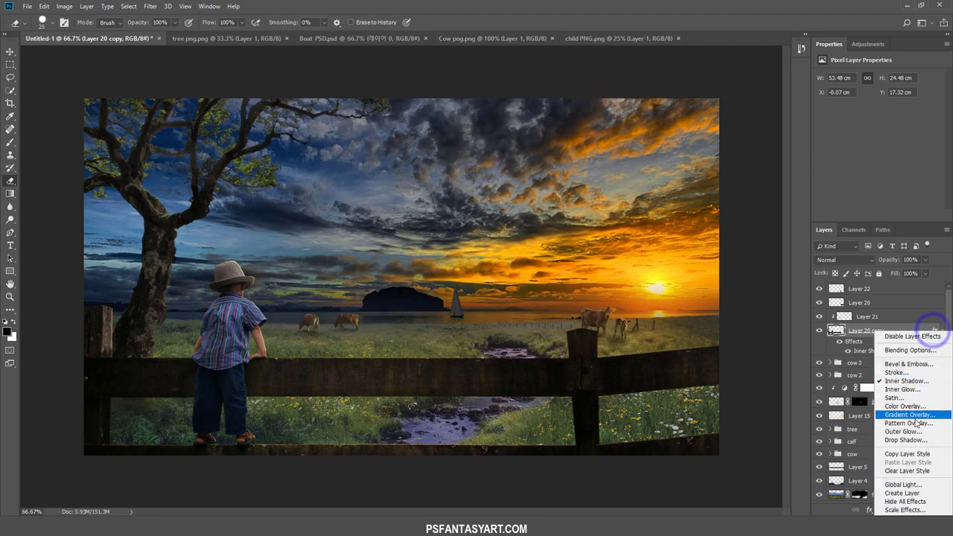
{"action": "left_click", "coordinate": [914, 452]}
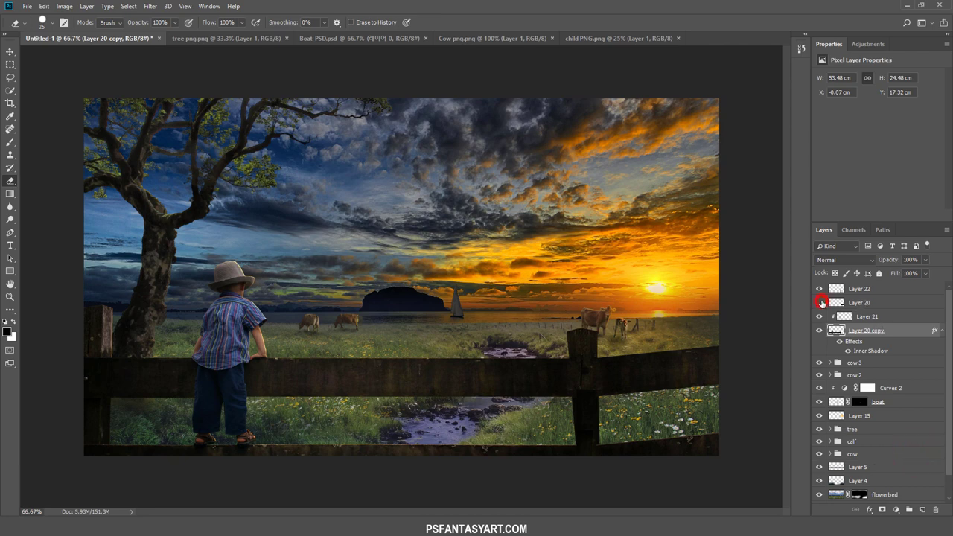
{"action": "right_click", "coordinate": [862, 302]}
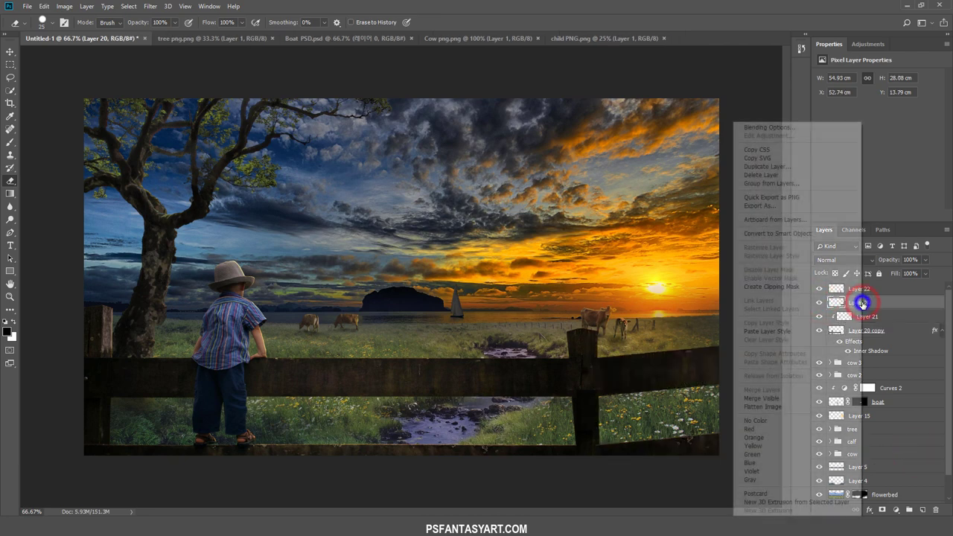
{"action": "left_click", "coordinate": [775, 331]}
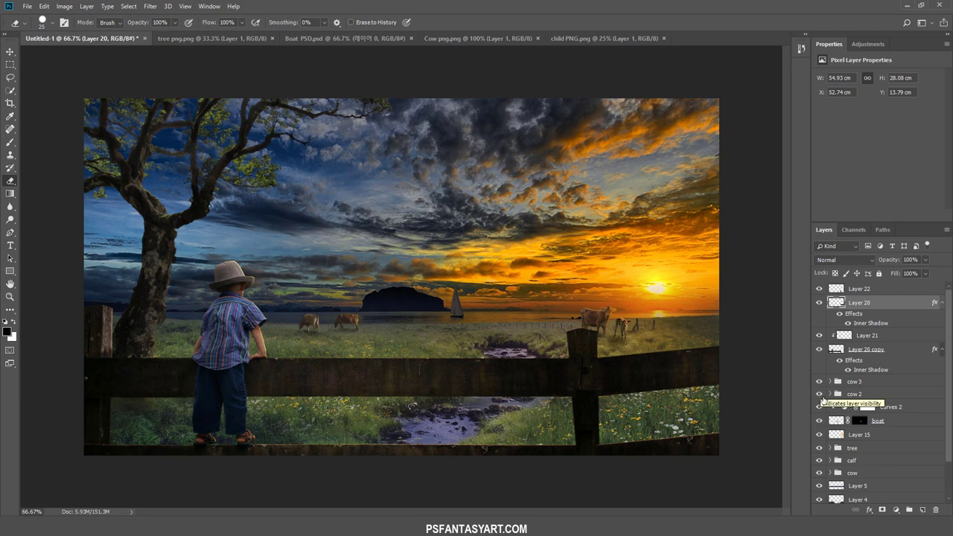
- Group Layers 22, 20, 21 and 20 copy into a group named 'fence'
{"action": "left_click", "coordinate": [856, 353]}
{"action": "left_click", "coordinate": [873, 290], "text": "shift"}
{"action": "key", "text": "ctrl+g"}
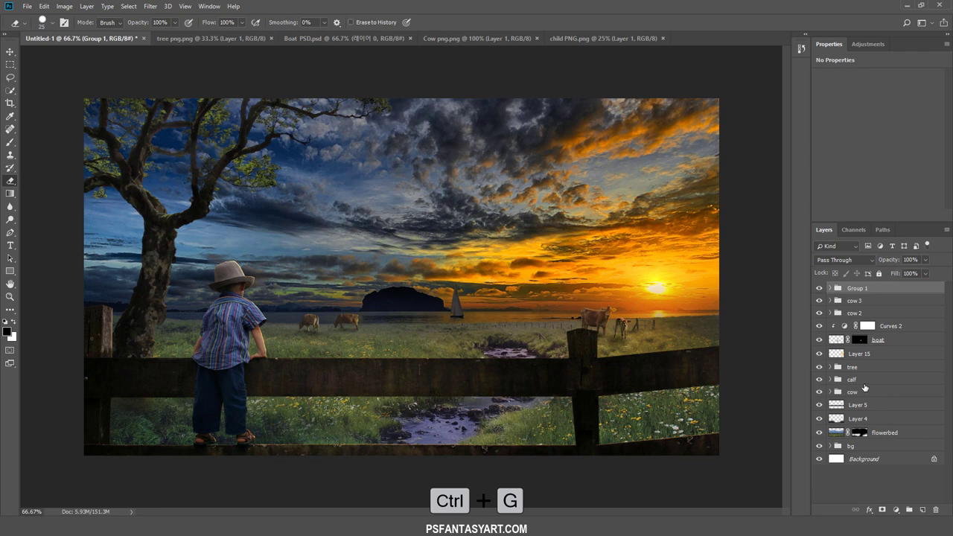
{"action": "double_click", "coordinate": [856, 288]}
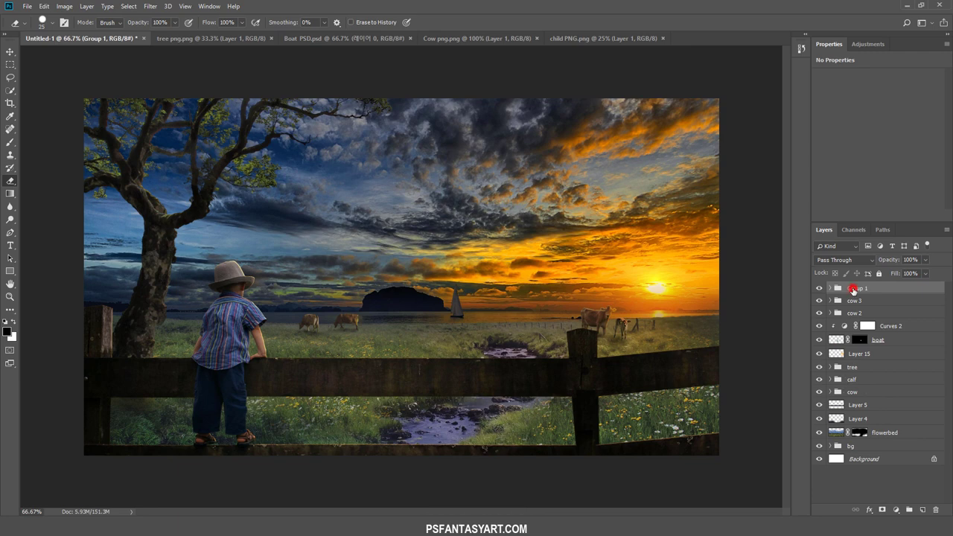
{"action": "type", "text": "fence"}
{"action": "key", "text": "Return"}
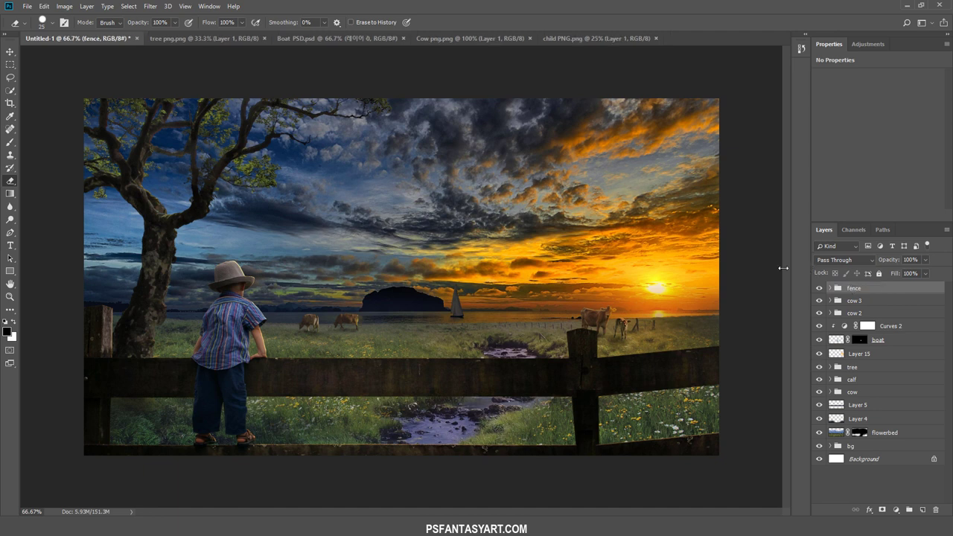
{"action": "left_click", "coordinate": [10, 296]}
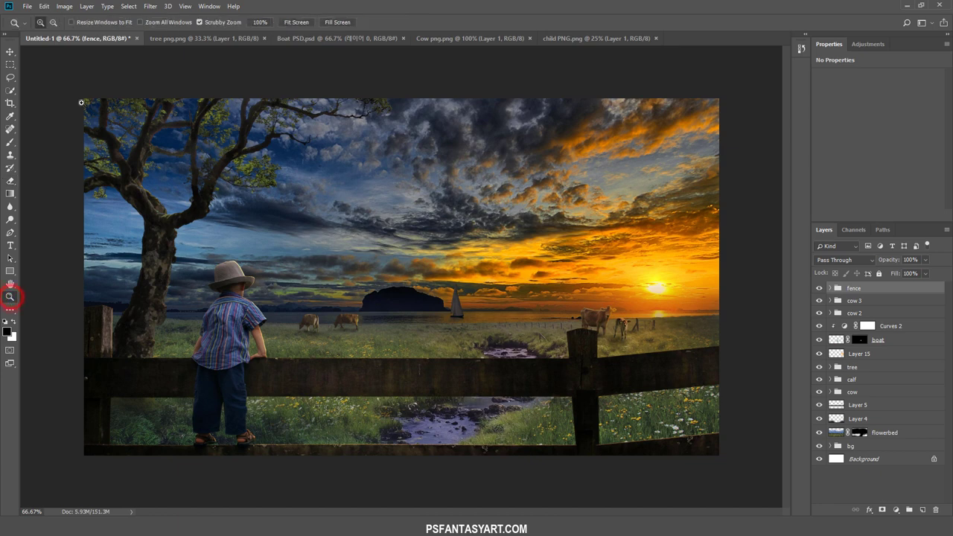
- Open the dog PNG and drag it into the composite as a new layer
{"action": "left_click", "coordinate": [27, 7]}
{"action": "left_click", "coordinate": [37, 26]}
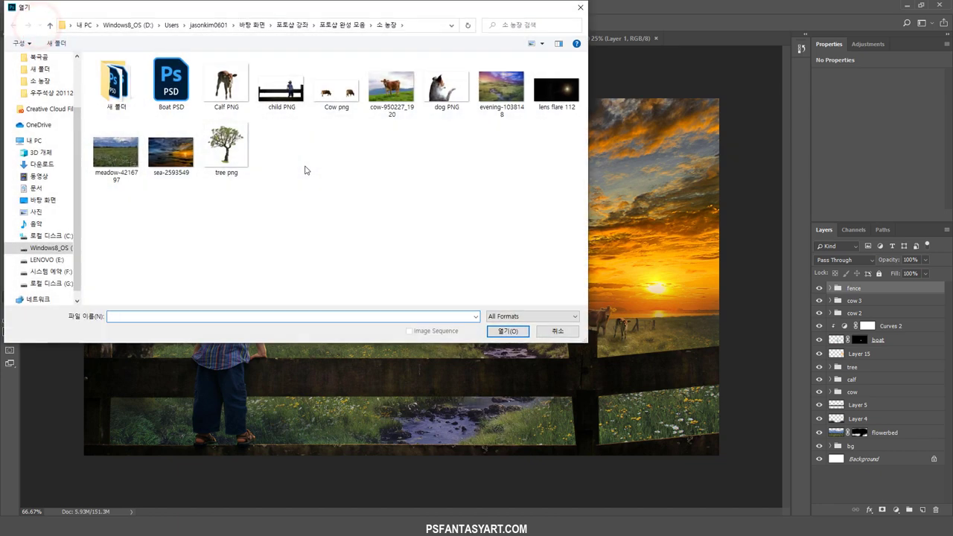
{"action": "left_click", "coordinate": [447, 88]}
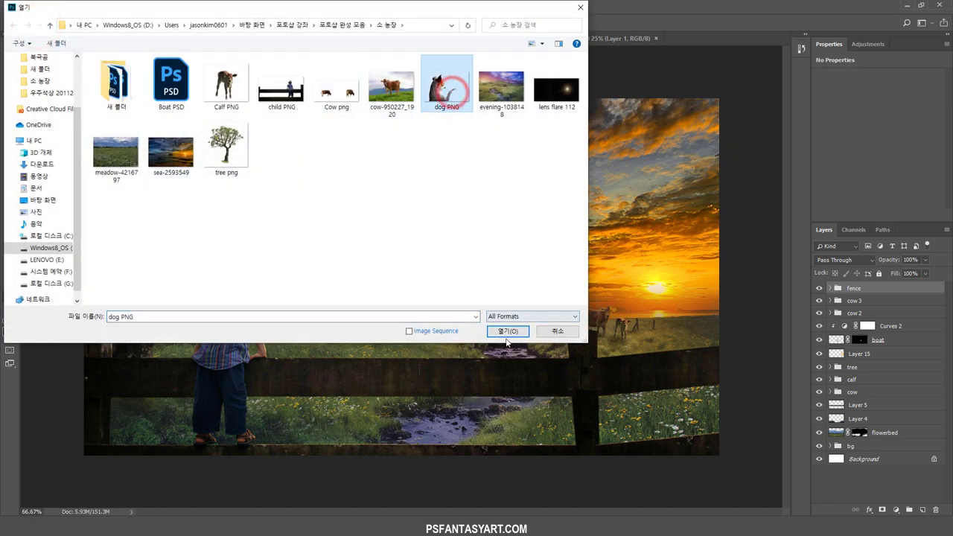
{"action": "left_click", "coordinate": [507, 331]}
{"action": "left_click", "coordinate": [10, 52]}
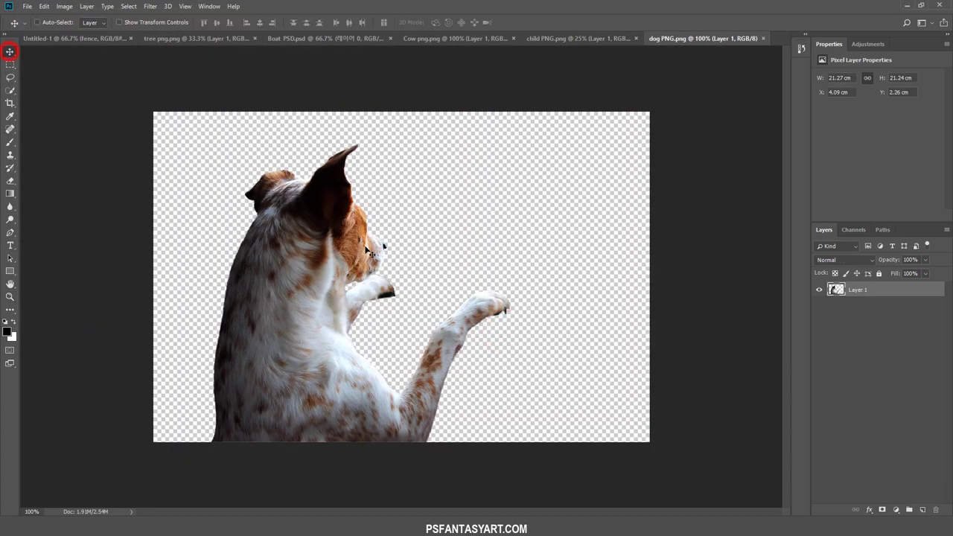
{"action": "mouse_move", "coordinate": [363, 245]}
{"action": "left_mouse_down"}
{"action": "mouse_move", "coordinate": [138, 72]}
{"action": "mouse_move", "coordinate": [325, 387]}
{"action": "left_mouse_up"}
- Scale the dog to about 31.5% and nudge it beside the boy's feet at the fence bottom
{"action": "key", "text": "ctrl+t"}
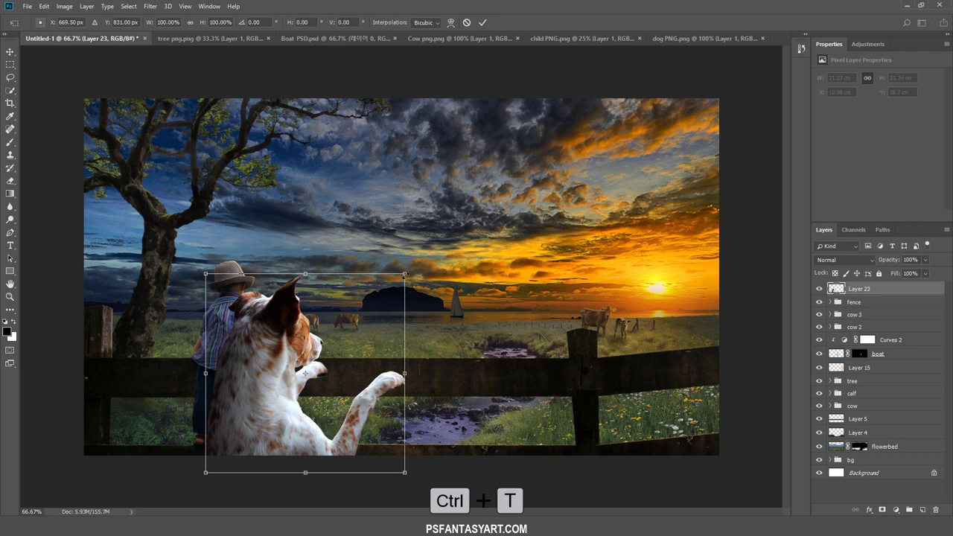
{"action": "left_click_drag", "start_coordinate": [404, 274], "coordinate": [339, 340]}
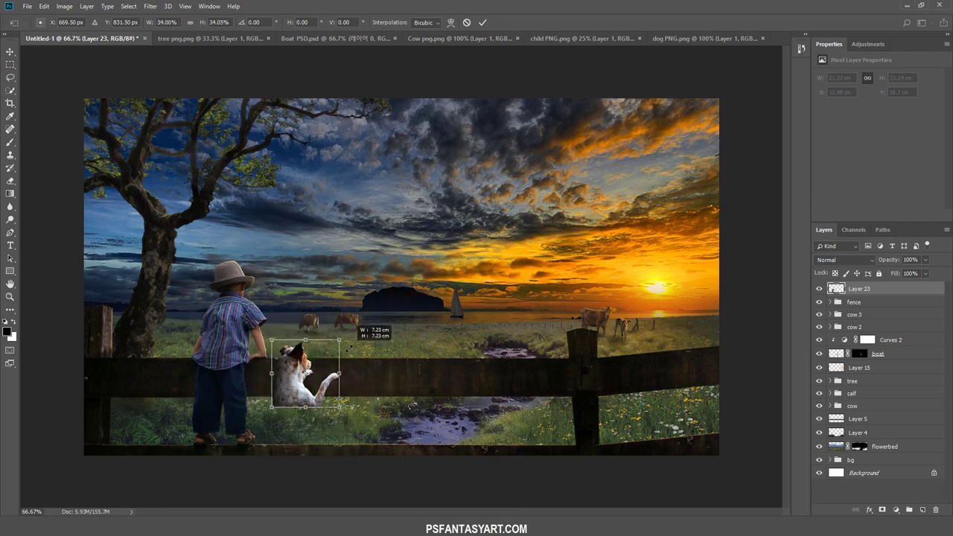
{"action": "left_click_drag", "start_coordinate": [311, 389], "coordinate": [281, 454]}
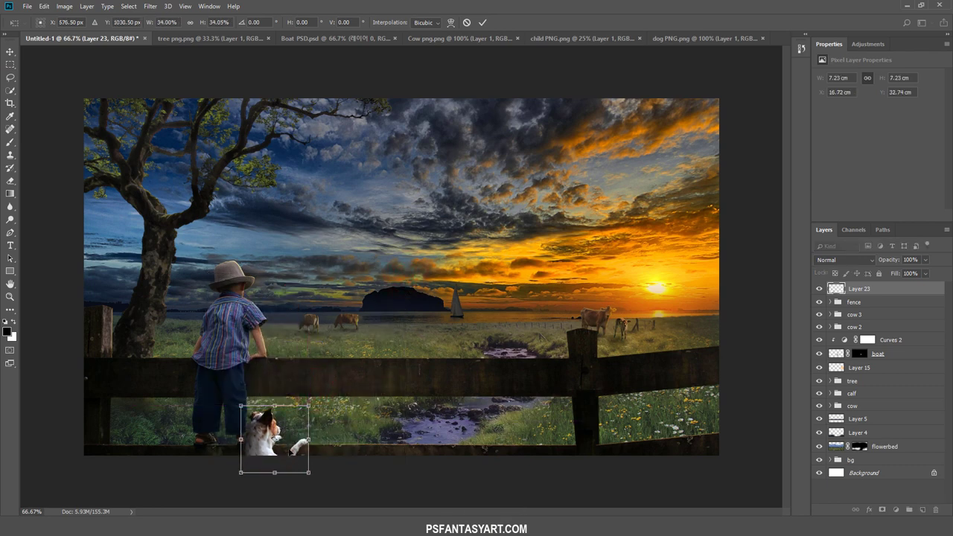
{"action": "left_click_drag", "start_coordinate": [310, 406], "coordinate": [306, 408]}
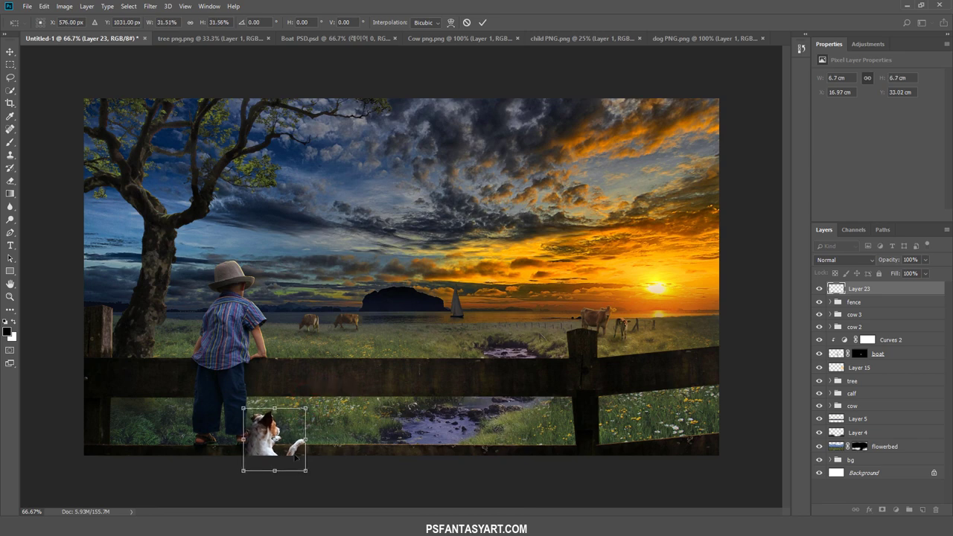
{"action": "left_click_drag", "start_coordinate": [290, 448], "coordinate": [290, 453]}
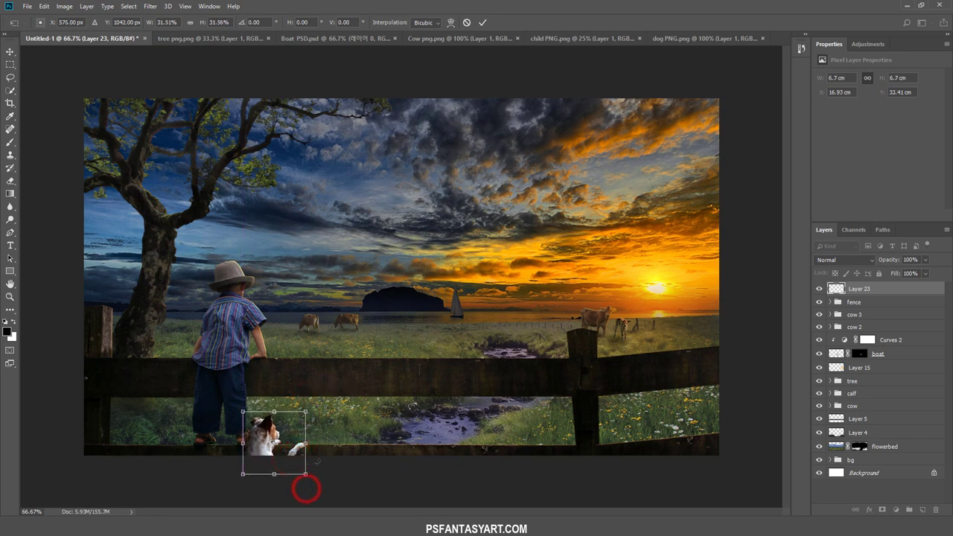
{"action": "left_click", "coordinate": [482, 22]}
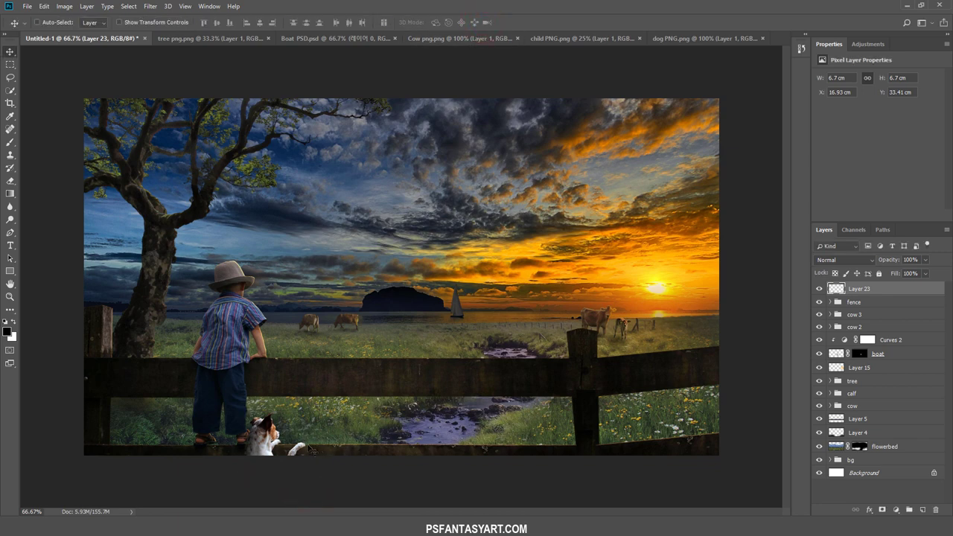
{"action": "left_click_drag", "start_coordinate": [311, 449], "coordinate": [315, 462]}
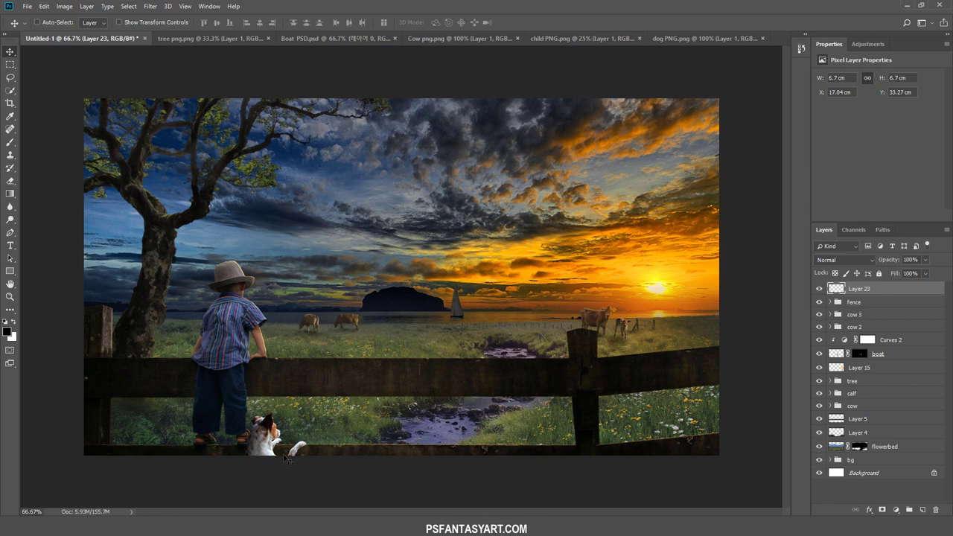
{"action": "mouse_move", "coordinate": [284, 457]}
{"action": "left_mouse_down"}
{"action": "mouse_move", "coordinate": [273, 456]}
{"action": "mouse_move", "coordinate": [284, 456]}
{"action": "left_mouse_up"}
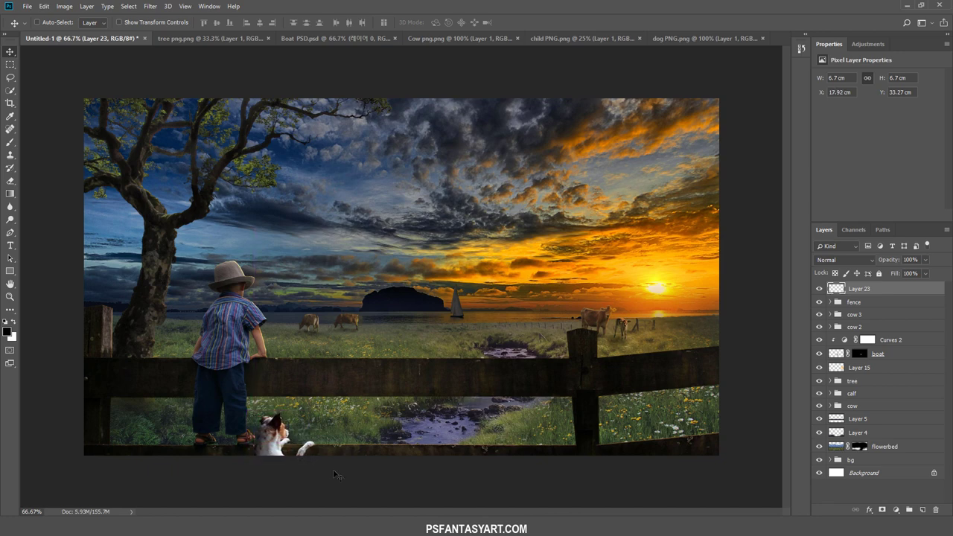
{"action": "key", "text": "Left"}
{"action": "key", "text": "Left"}
{"action": "key", "text": "Left"}
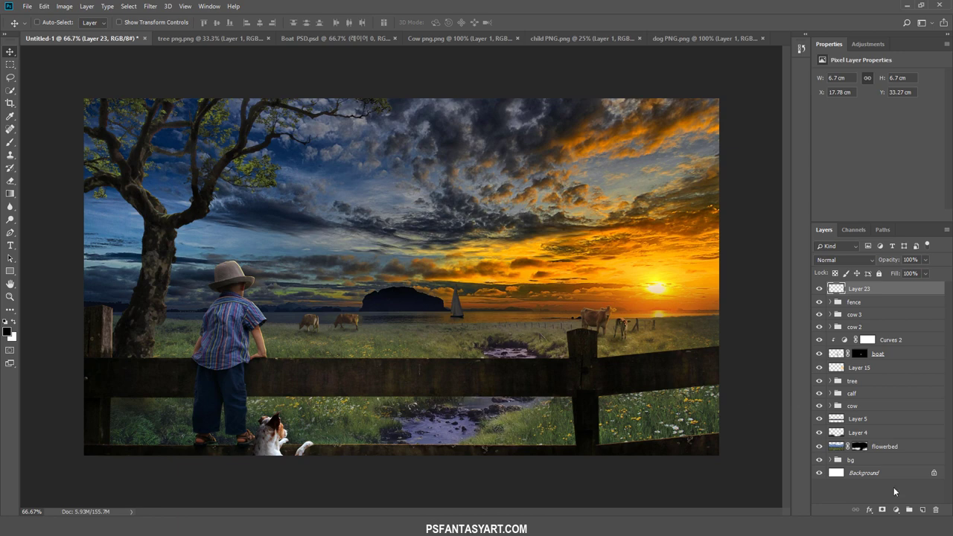
- Add a Curves adjustment clipped to the dog's Layer 23
{"action": "left_click", "coordinate": [895, 509]}
{"action": "left_click", "coordinate": [901, 384]}
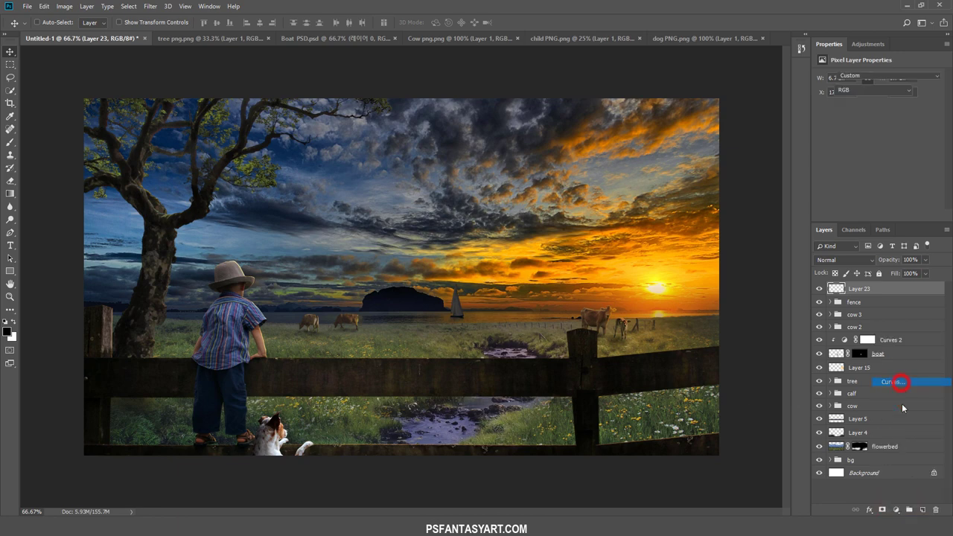
{"action": "right_click", "coordinate": [907, 290]}
{"action": "left_click", "coordinate": [827, 293]}
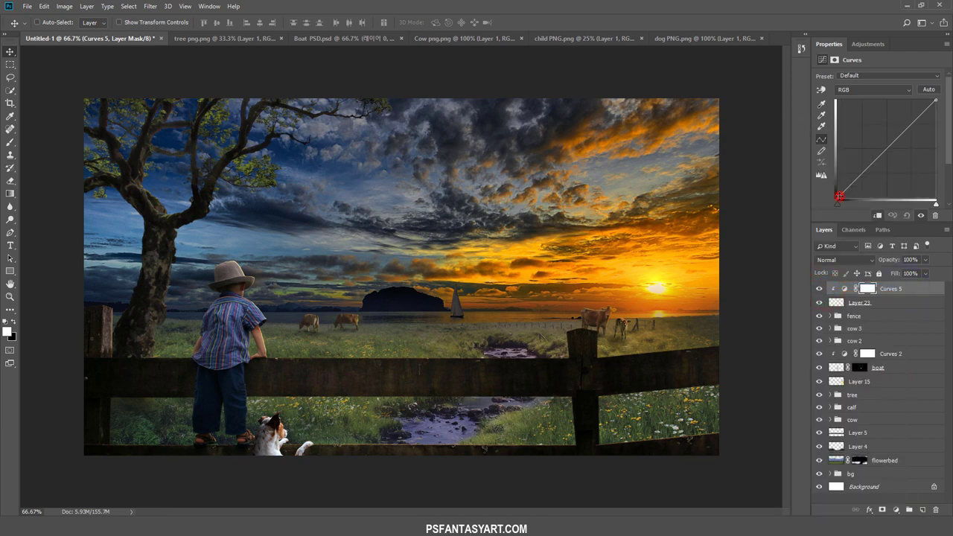
- Pull the curve's highlight point down to darken the dog, then add empty Layer 24
{"action": "left_click_drag", "start_coordinate": [839, 195], "coordinate": [837, 195]}
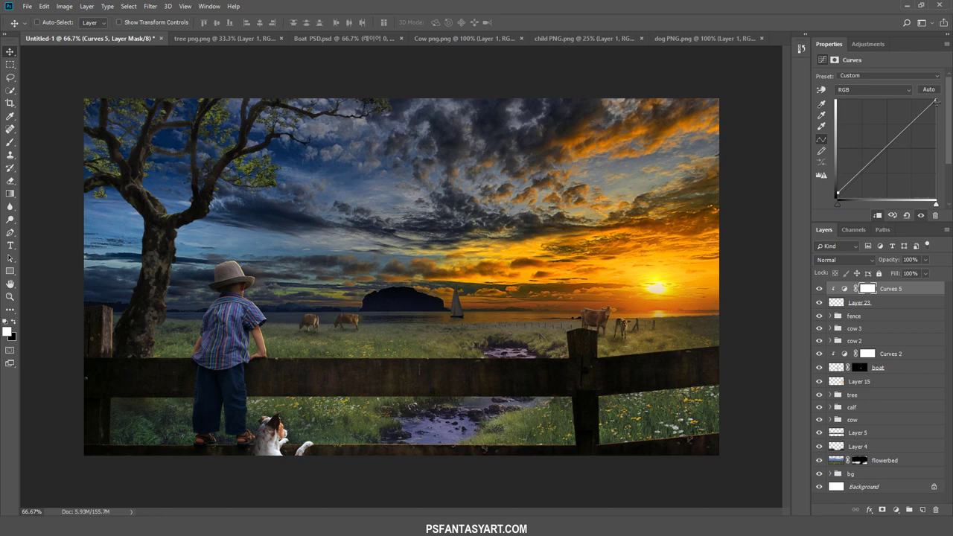
{"action": "left_click_drag", "start_coordinate": [935, 102], "coordinate": [936, 134]}
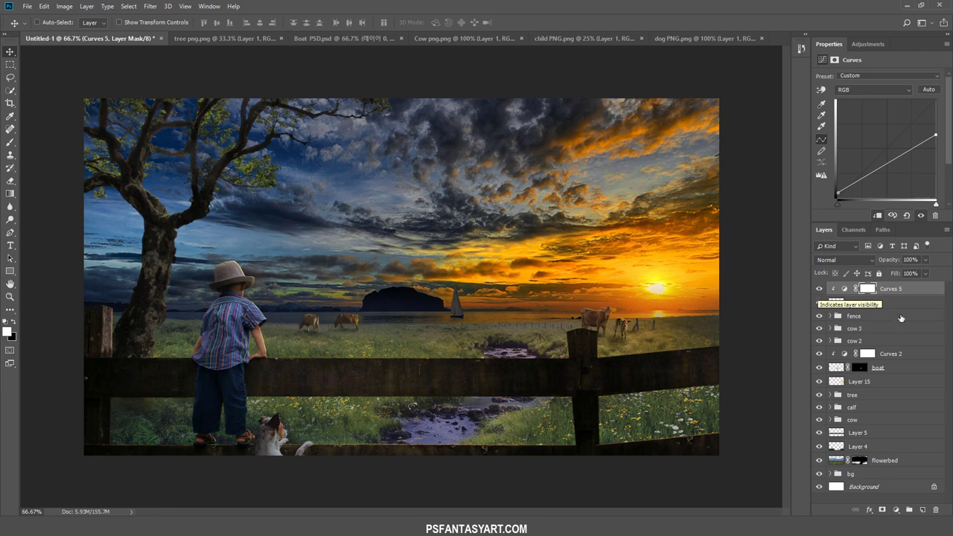
{"action": "left_click", "coordinate": [922, 510]}
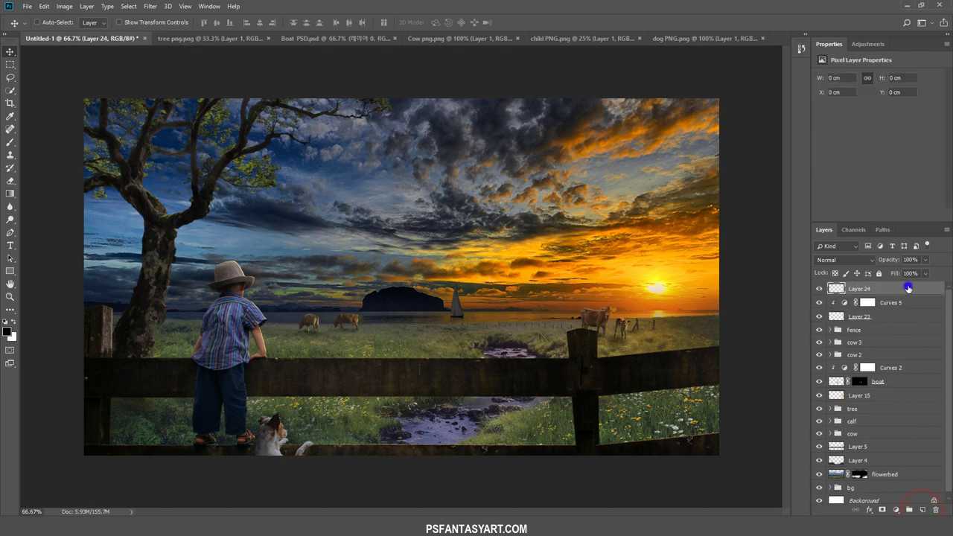
- Clip Layer 24 to the dog and paint first soft, low-opacity shading strokes over it
{"action": "right_click", "coordinate": [907, 288]}
{"action": "left_click", "coordinate": [902, 282]}
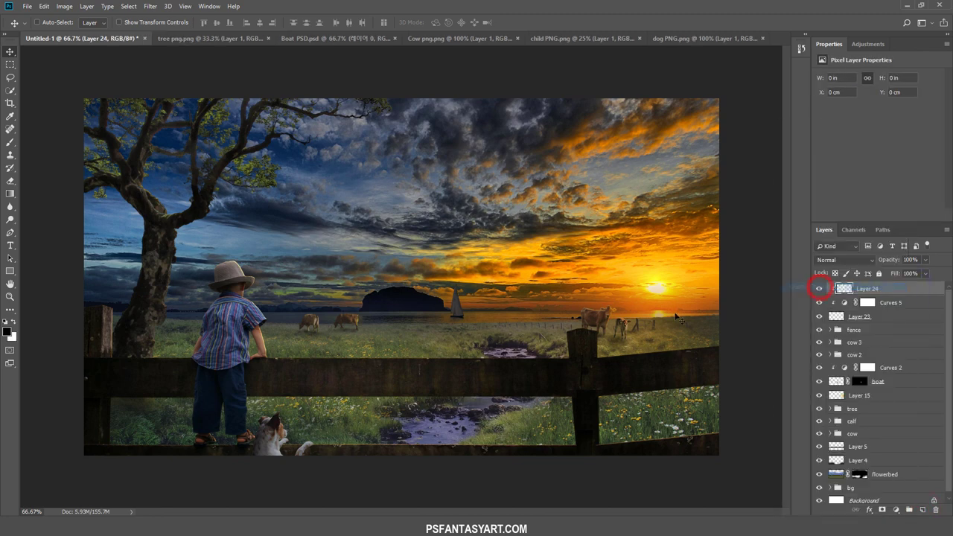
{"action": "left_click", "coordinate": [10, 142]}
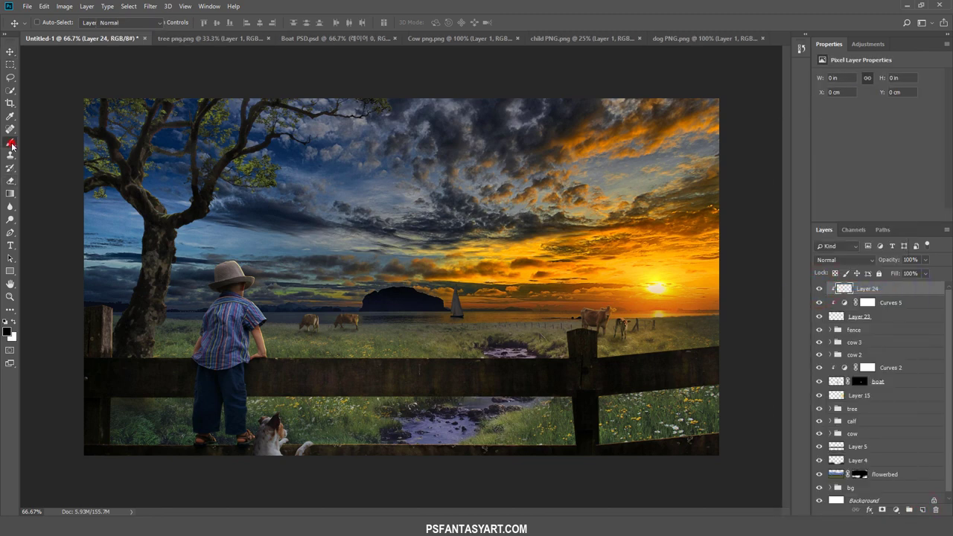
{"action": "left_click_drag", "start_coordinate": [265, 418], "coordinate": [265, 447]}
{"action": "left_click", "coordinate": [262, 474]}
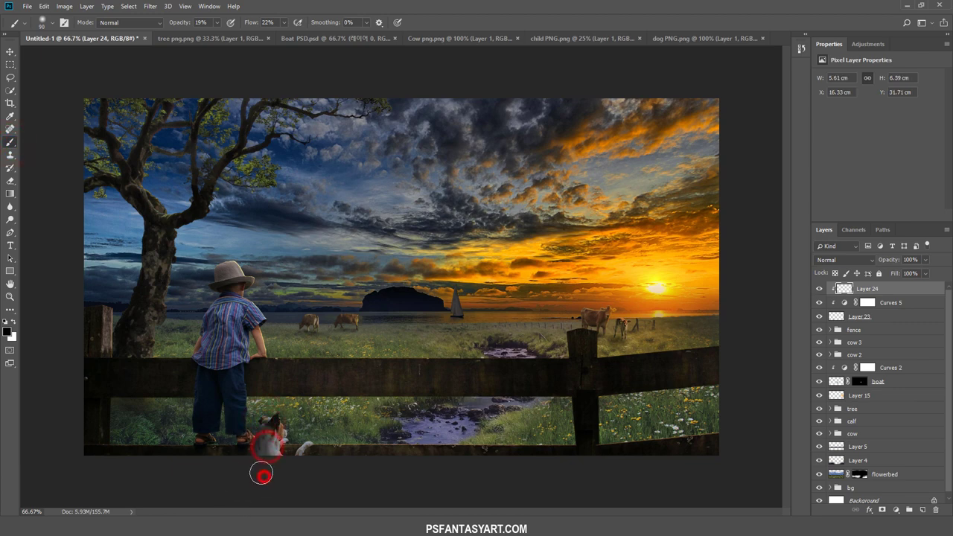
- At 100% zoom, paint finer shading around the dog's paw and head with a smaller brush
{"action": "key", "text": "z"}
{"action": "left_click", "coordinate": [255, 445]}
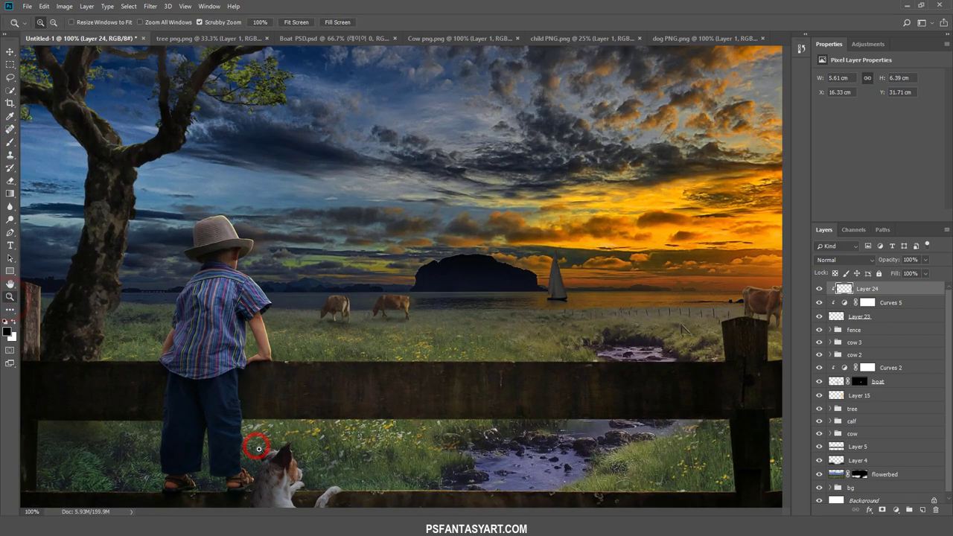
{"action": "left_click_drag", "start_coordinate": [291, 476], "coordinate": [282, 447]}
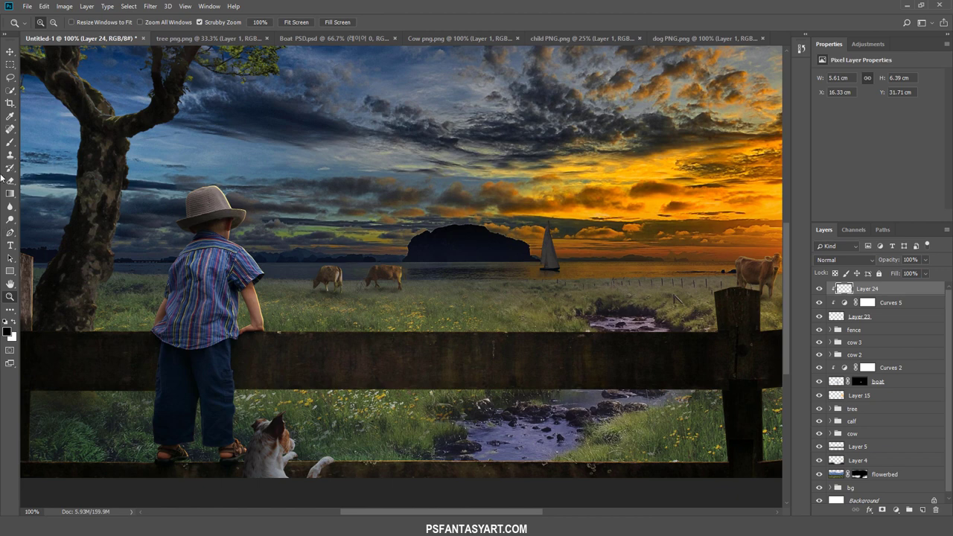
{"action": "left_click", "coordinate": [9, 142]}
{"action": "mouse_move", "coordinate": [276, 471]}
{"action": "left_mouse_down"}
{"action": "mouse_move", "coordinate": [315, 483]}
{"action": "mouse_move", "coordinate": [320, 465]}
{"action": "left_mouse_up"}
{"action": "key", "text": "bracketleft"}
{"action": "key", "text": "bracketleft"}
{"action": "key", "text": "bracketleft"}
{"action": "left_click", "coordinate": [246, 425]}
{"action": "left_click_drag", "start_coordinate": [251, 471], "coordinate": [257, 487]}
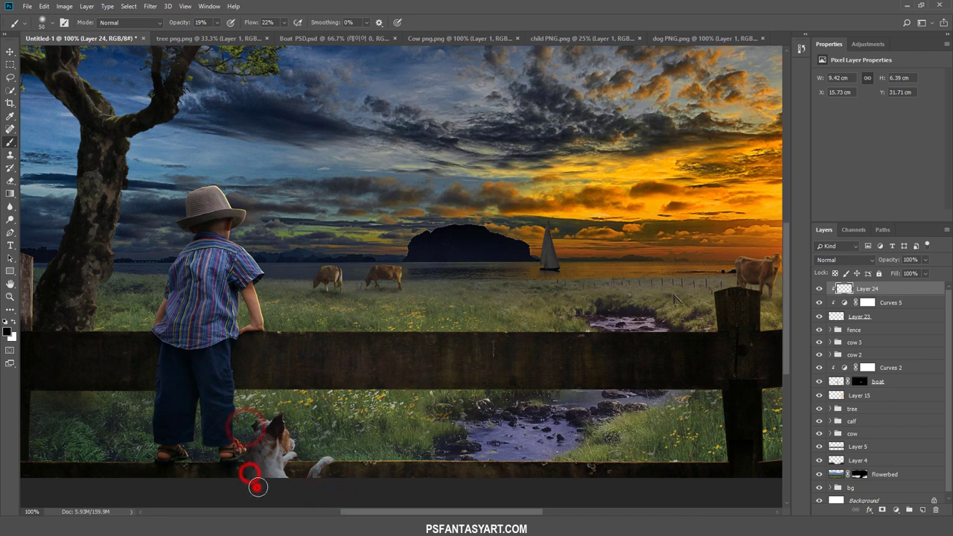
{"action": "left_click", "coordinate": [820, 288]}
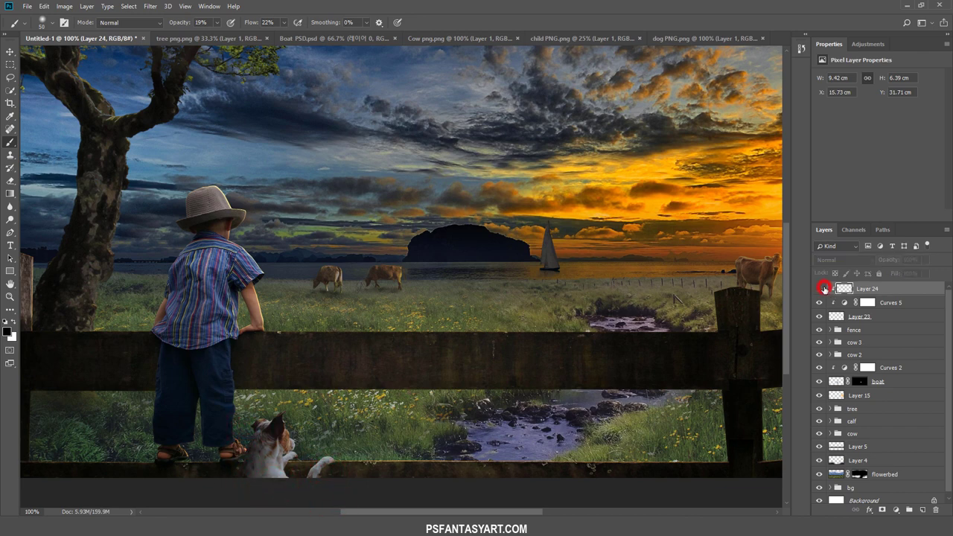
{"action": "left_click", "coordinate": [892, 321], "text": "shift"}
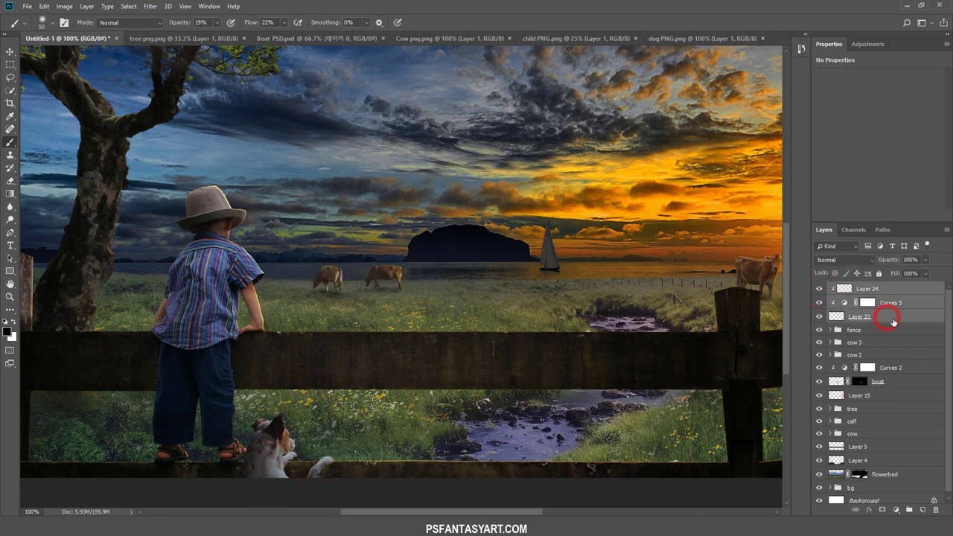
- Give the dog's Layer 23 the yellow Color Dodge Inner Shadow at 65% opacity
{"action": "left_click", "coordinate": [877, 319]}
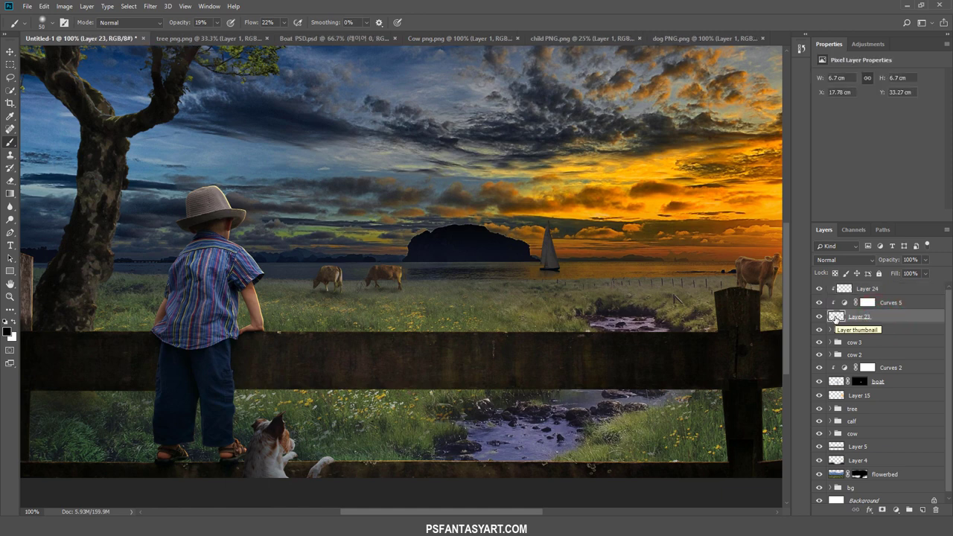
{"action": "left_click", "coordinate": [868, 510]}
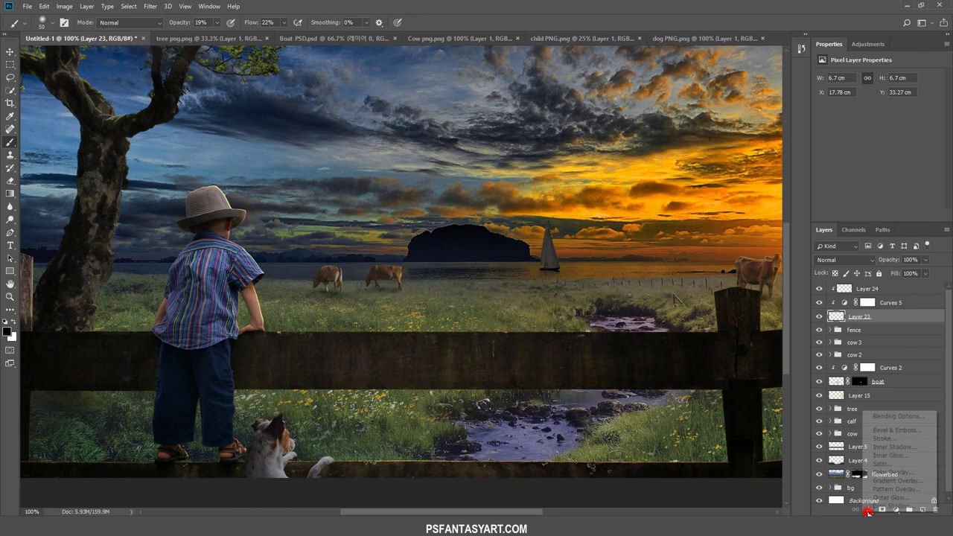
{"action": "left_click", "coordinate": [892, 448]}
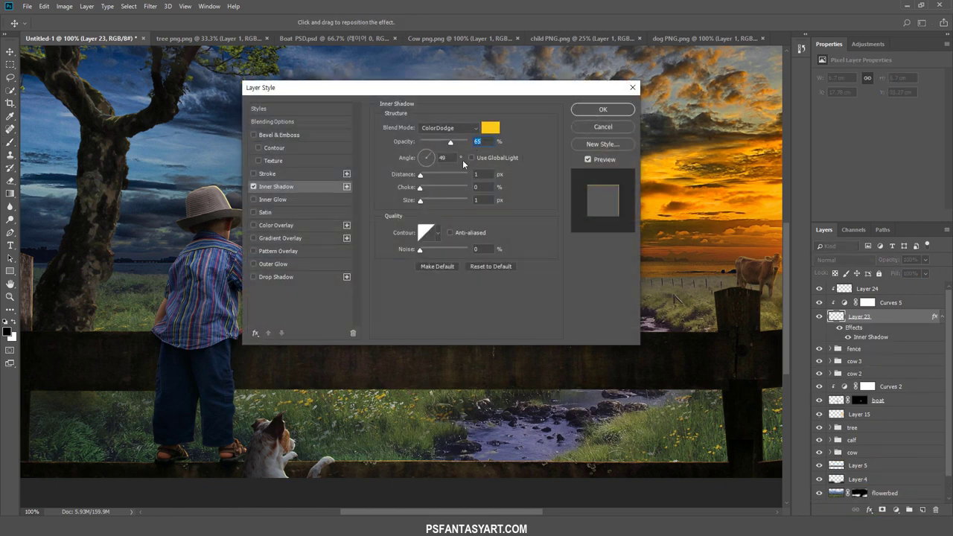
{"action": "left_click", "coordinate": [253, 187]}
{"action": "left_click", "coordinate": [253, 186]}
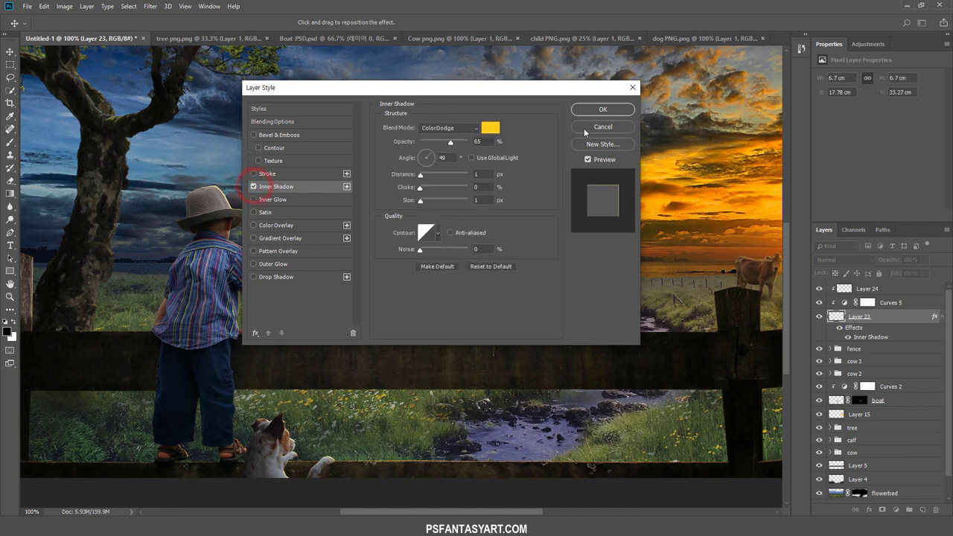
{"action": "left_click", "coordinate": [600, 110]}
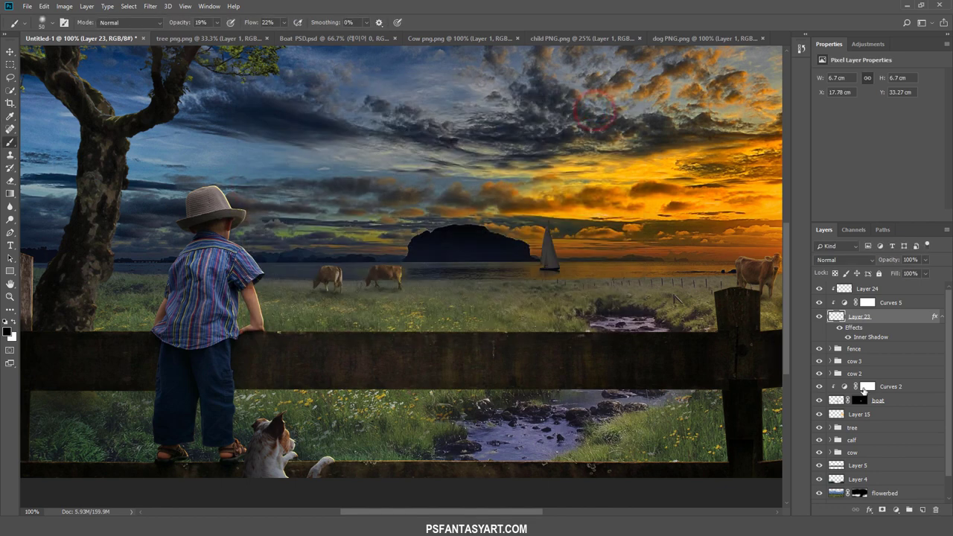
- Group Layer 24, Curves 5 and Layer 23 into a group named 'dog'
{"action": "left_click", "coordinate": [884, 288], "text": "shift"}
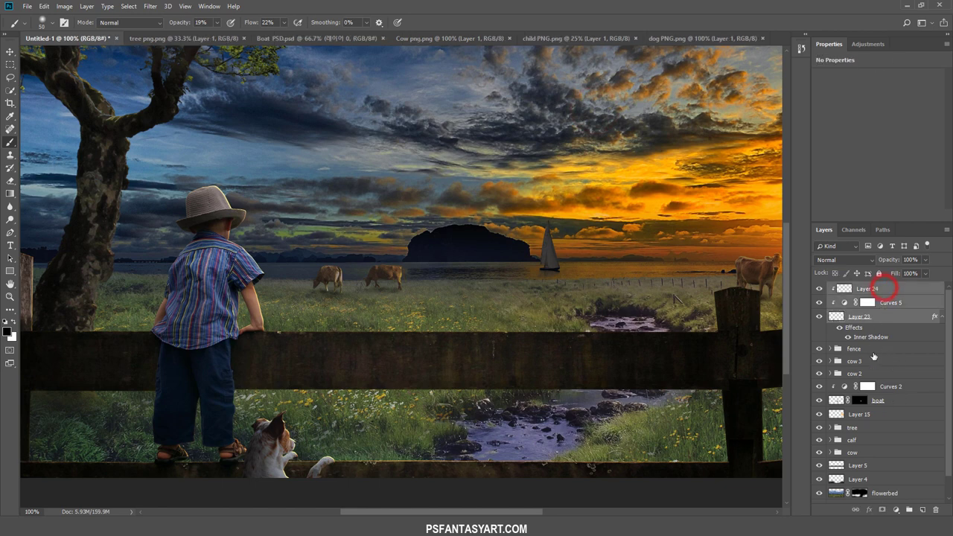
{"action": "key", "text": "ctrl+g"}
{"action": "double_click", "coordinate": [855, 287]}
{"action": "type", "text": "dog"}
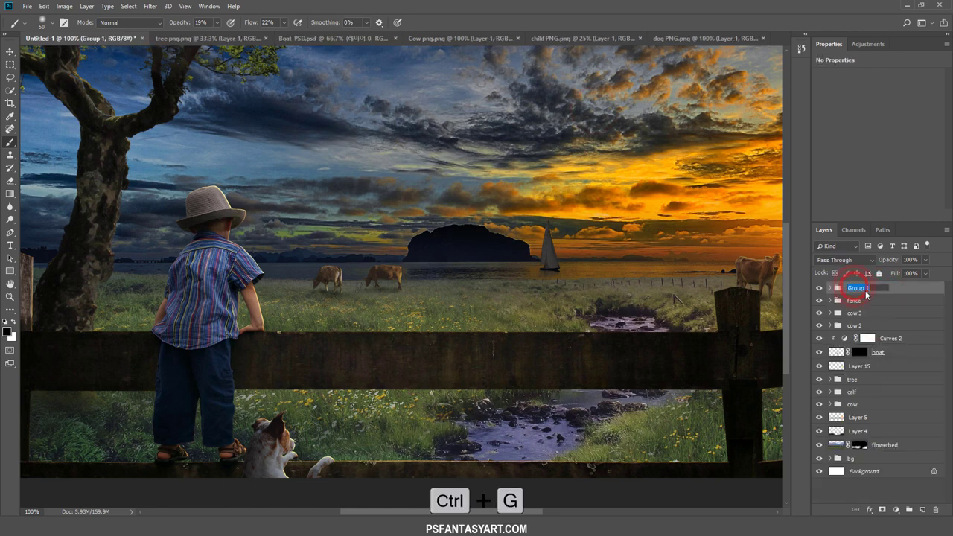
{"action": "key", "text": "Return"}
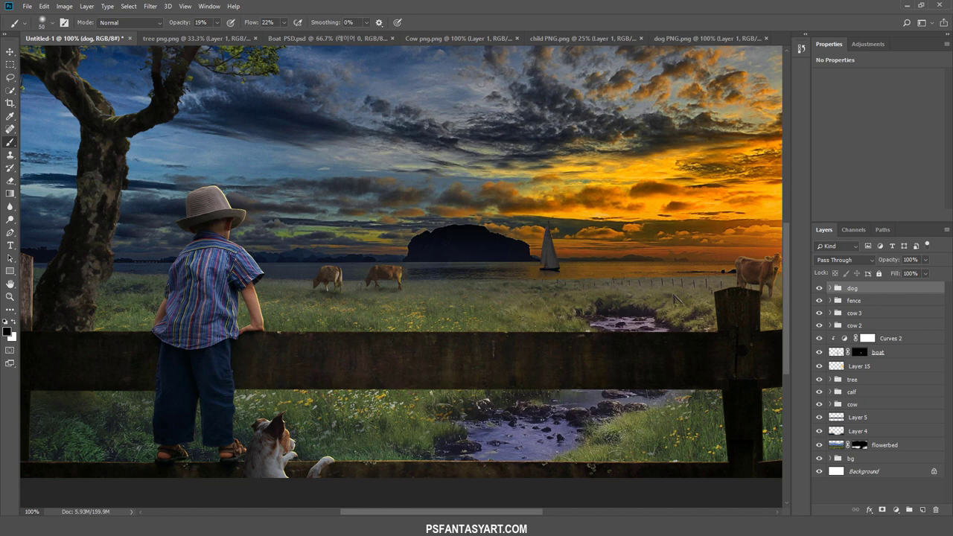
{"action": "left_click", "coordinate": [10, 296]}
{"action": "left_click_drag", "start_coordinate": [287, 201], "coordinate": [276, 197]}
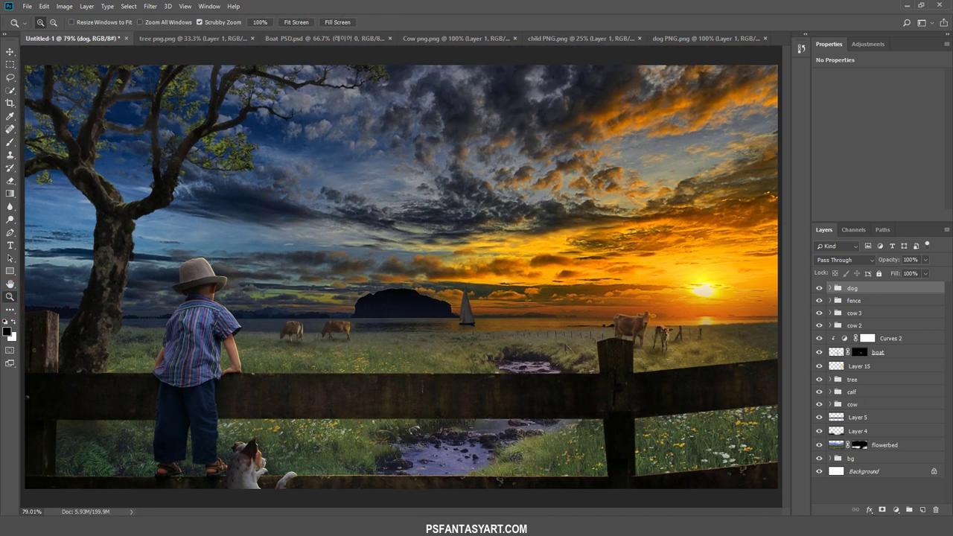
- Add a new top layer and pick the 3477 bird brush preset
{"action": "left_click", "coordinate": [921, 510]}
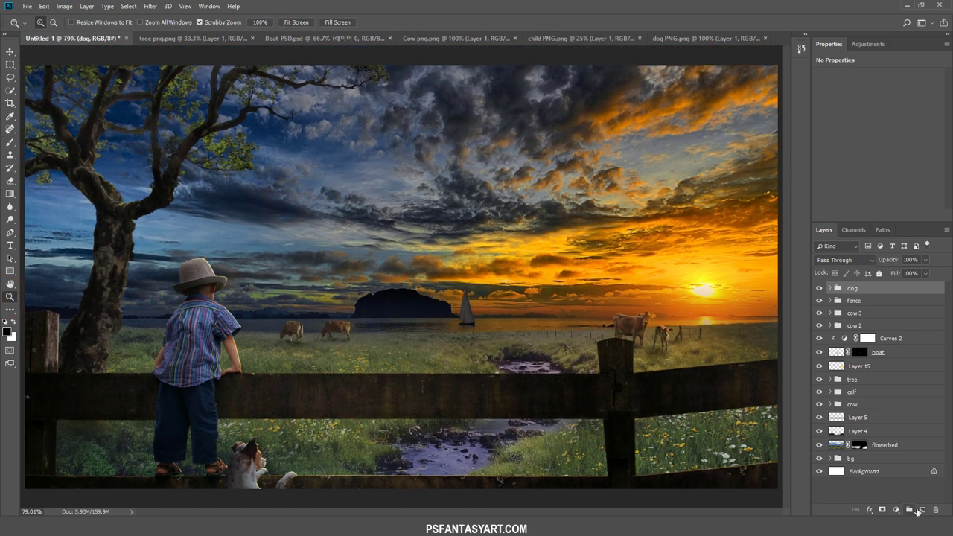
{"action": "left_click", "coordinate": [9, 141]}
{"action": "right_click", "coordinate": [257, 137]}
{"action": "right_click", "coordinate": [222, 215]}
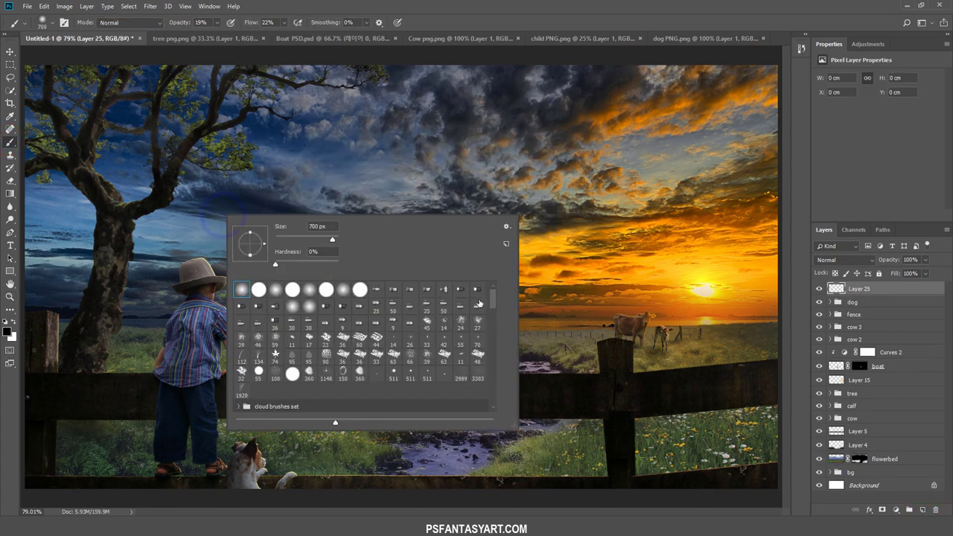
{"action": "left_click_drag", "start_coordinate": [494, 300], "coordinate": [493, 314]}
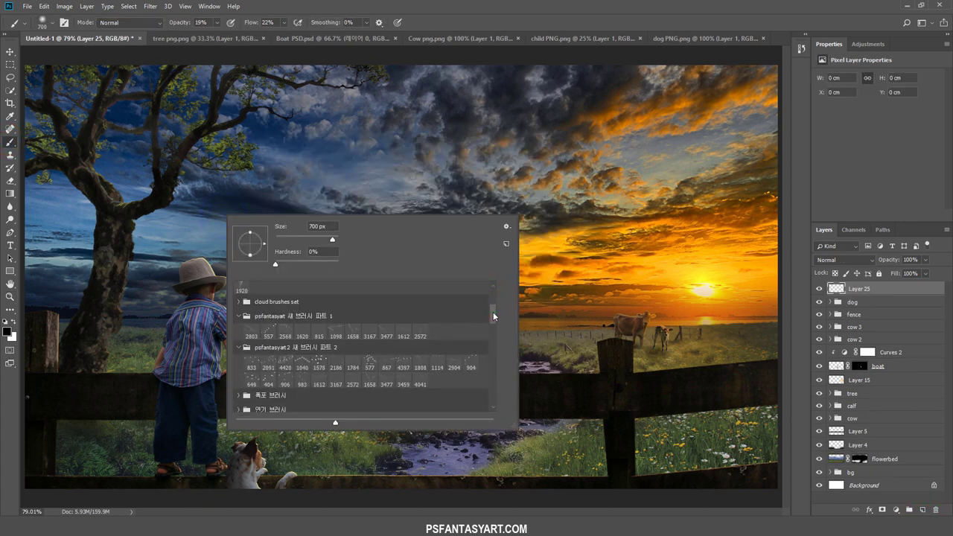
{"action": "left_click", "coordinate": [384, 335]}
{"action": "left_click", "coordinate": [181, 223]}
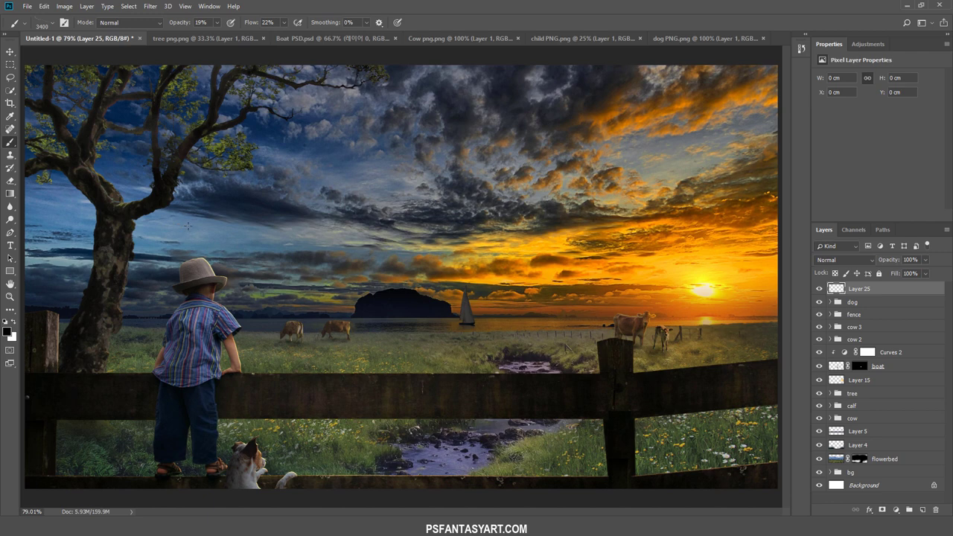
- Stamp a flock of birds in the sky at 700 px, 100% opacity, and name the layer 'birds'
{"action": "key", "text": "bracketleft"}
{"action": "key", "text": "bracketleft"}
{"action": "key", "text": "bracketleft"}
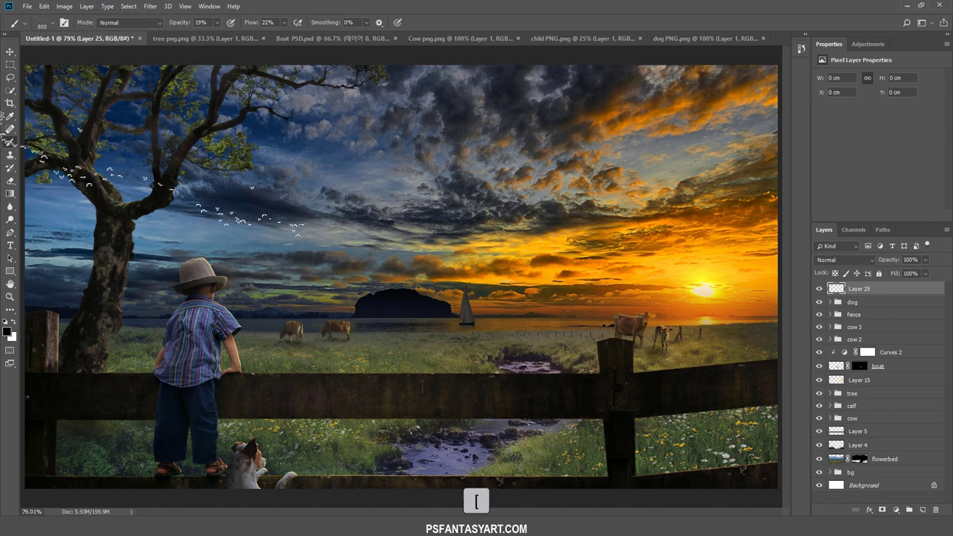
{"action": "key", "text": "bracketleft"}
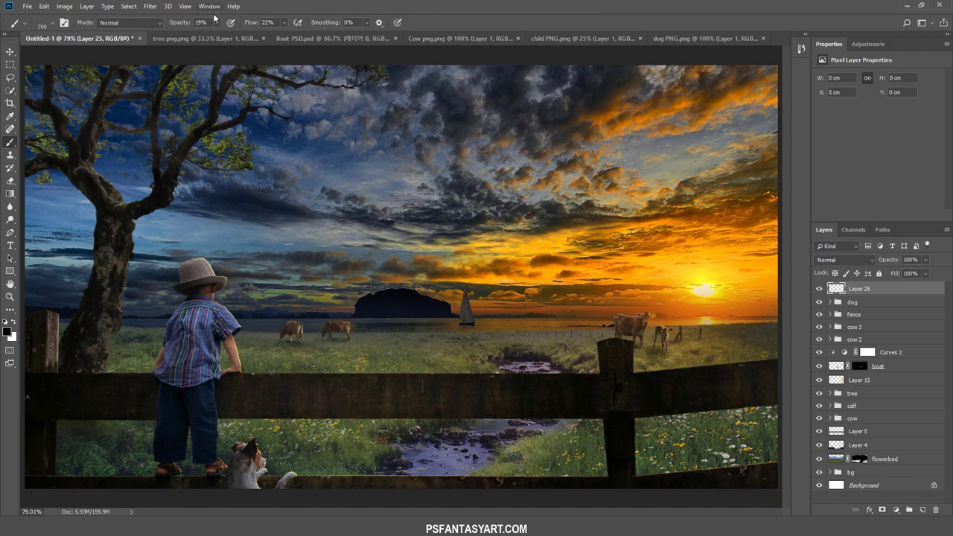
{"action": "left_click_drag", "start_coordinate": [216, 23], "coordinate": [327, 38]}
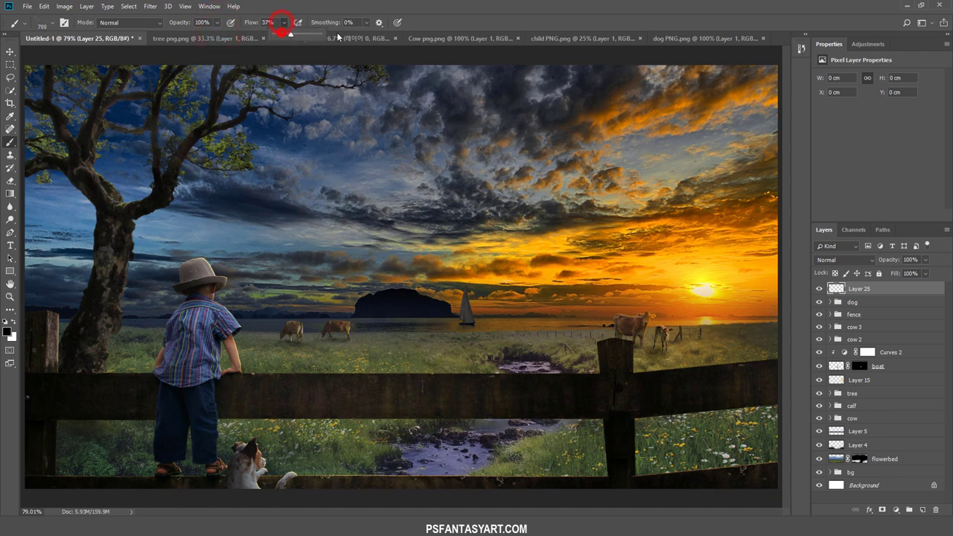
{"action": "left_click", "coordinate": [135, 187]}
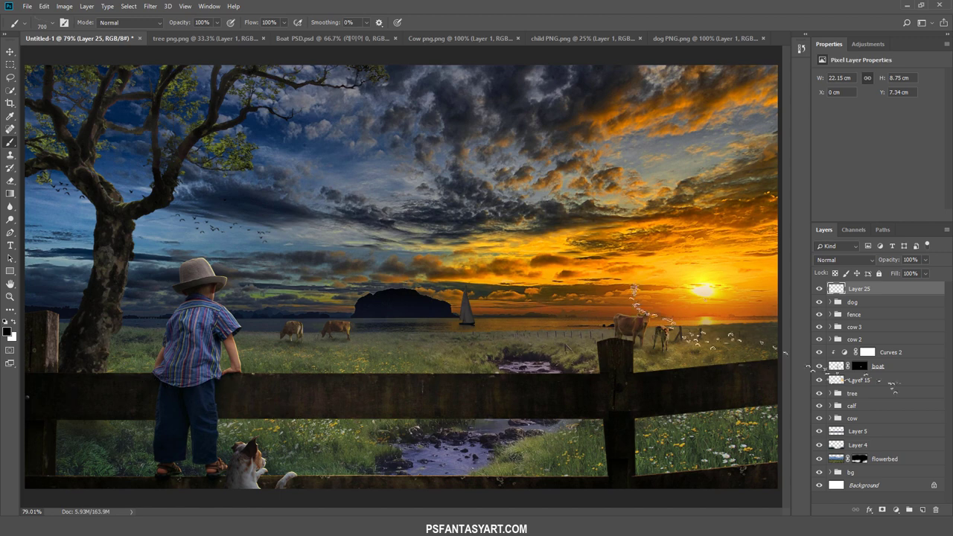
{"action": "double_click", "coordinate": [858, 289]}
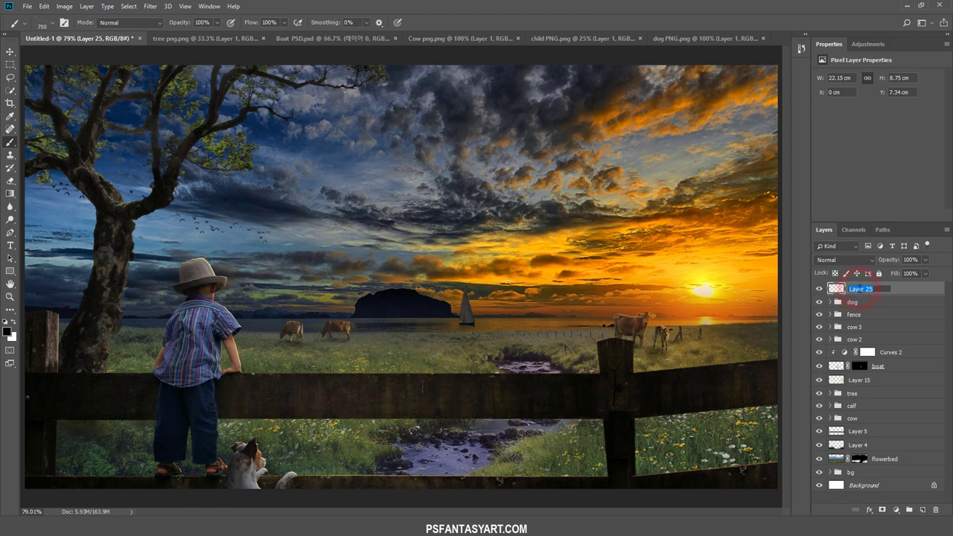
{"action": "type", "text": "bird"}
{"action": "type", "text": "s"}
{"action": "key", "text": "Return"}
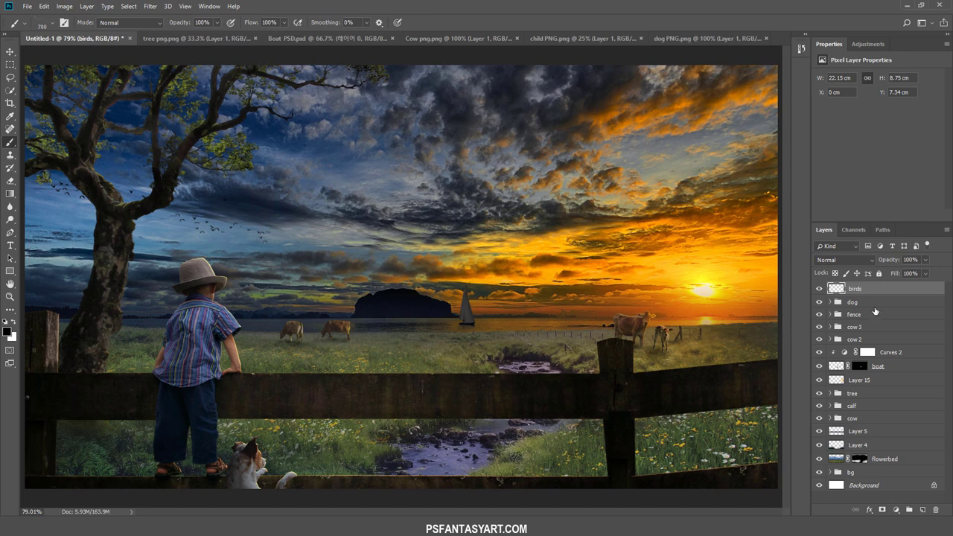
- Add a Gradient Map adjustment and set its dark stop to blue 134F7D
{"action": "left_click", "coordinate": [895, 510]}
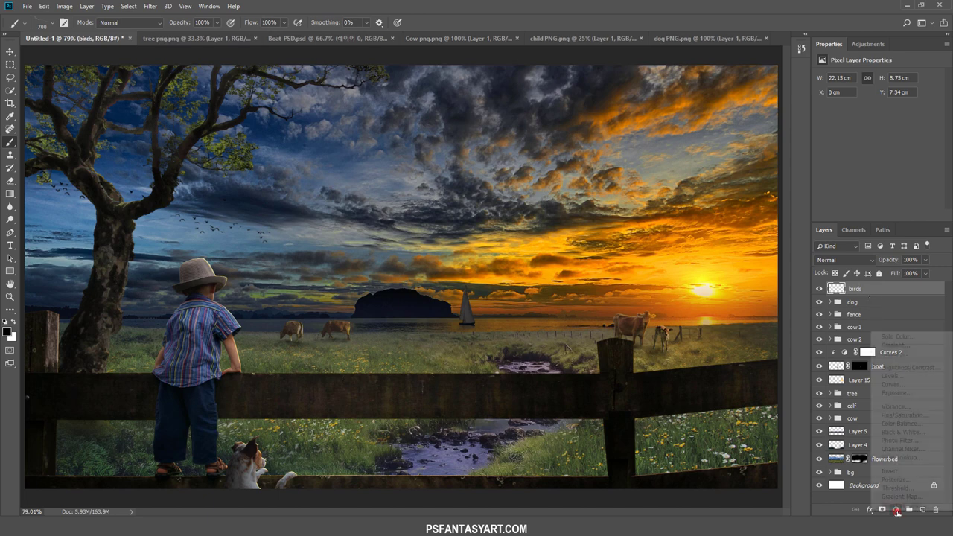
{"action": "left_click", "coordinate": [906, 491]}
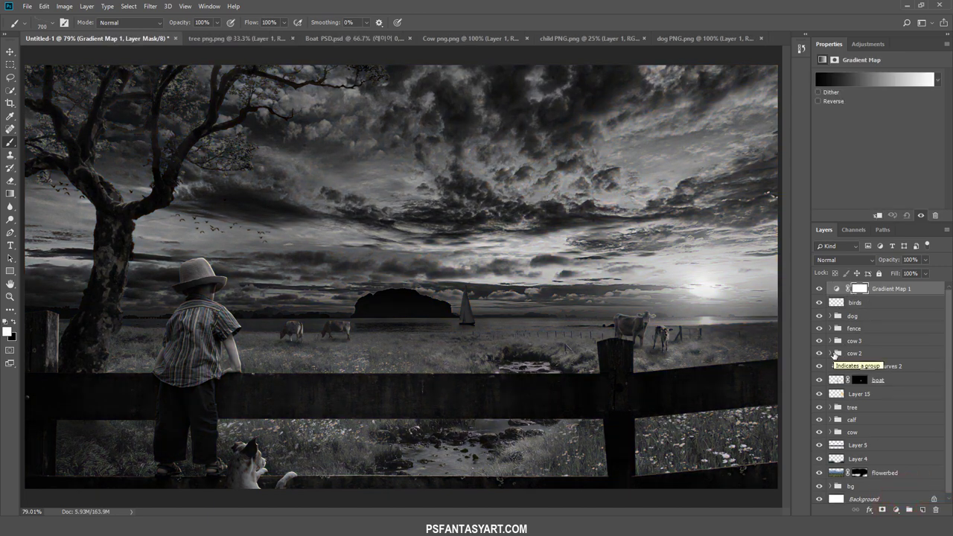
{"action": "left_click", "coordinate": [851, 81]}
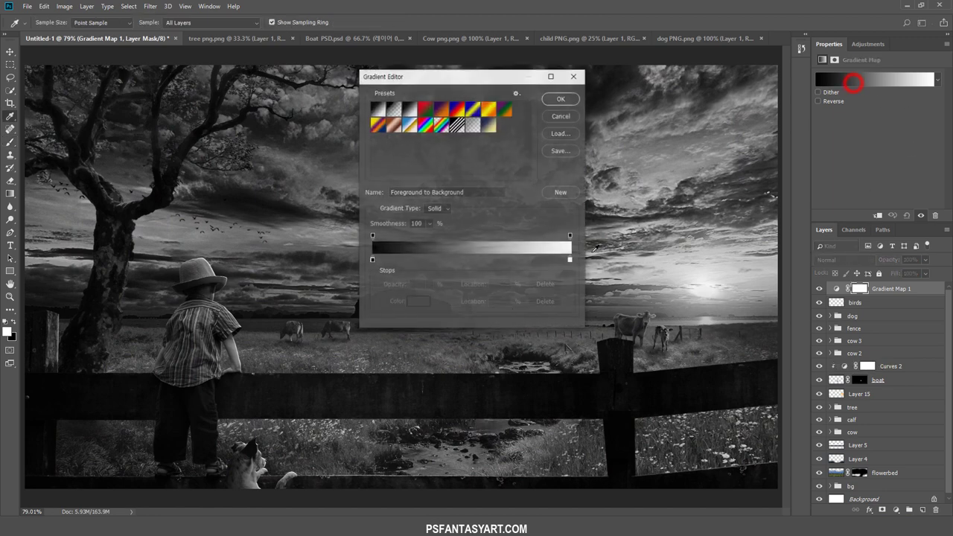
{"action": "left_click", "coordinate": [372, 261]}
{"action": "left_click", "coordinate": [418, 301]}
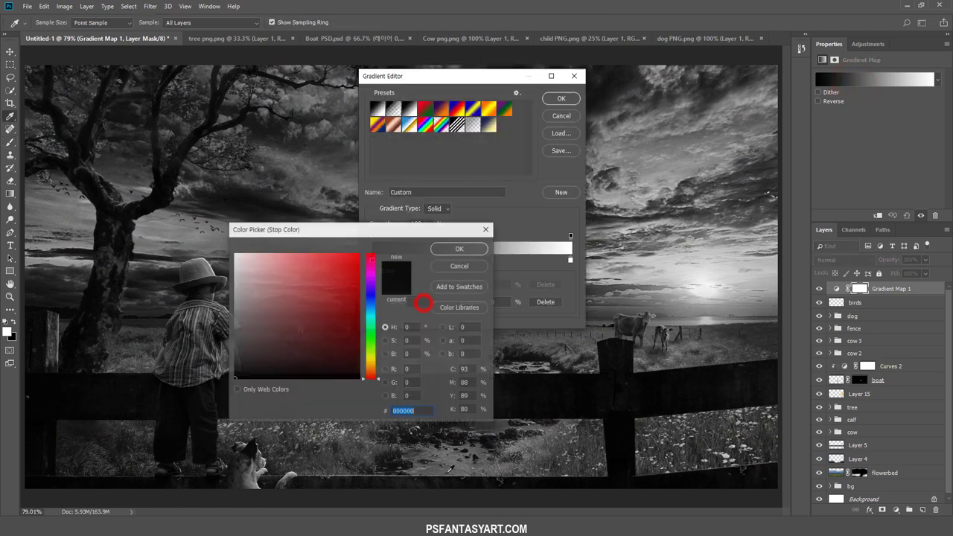
{"action": "type", "text": "134f"}
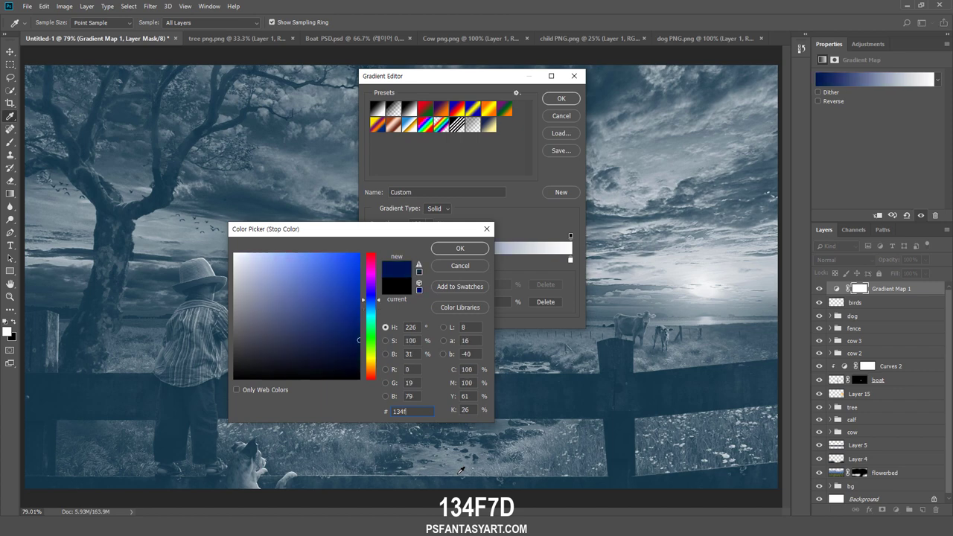
{"action": "type", "text": "7d"}
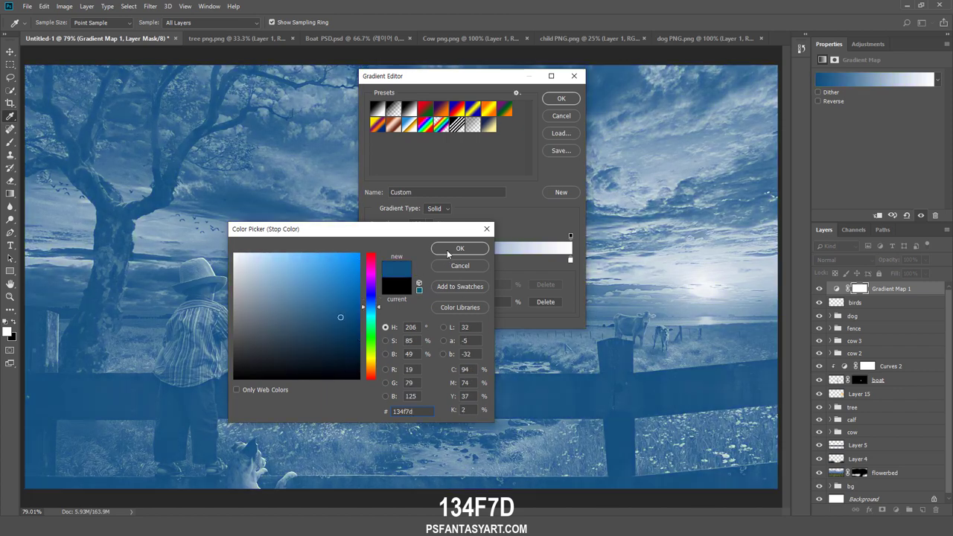
{"action": "left_click", "coordinate": [448, 250]}
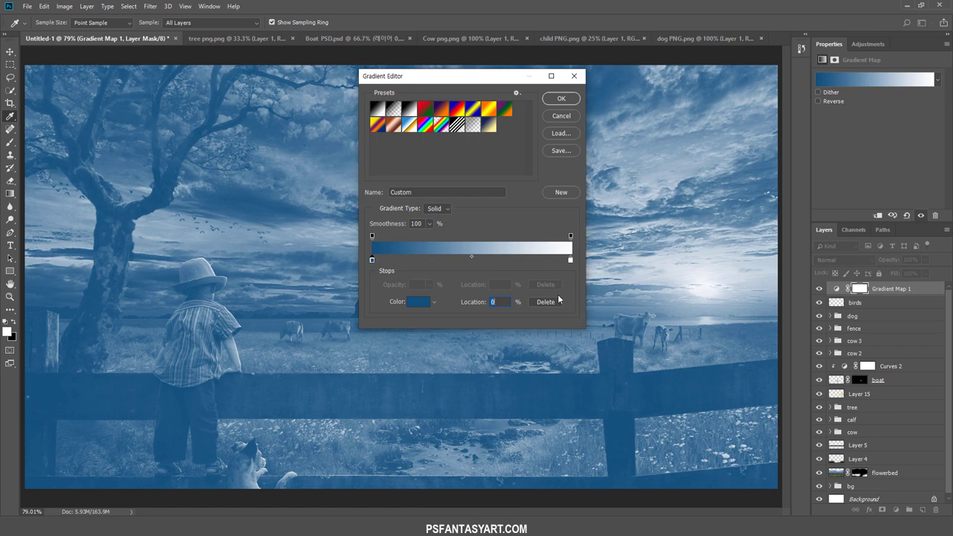
- Set the gradient's light stop to pale yellow FFF5AF and lower the layer opacity to 24%
{"action": "left_click", "coordinate": [570, 259]}
{"action": "left_click", "coordinate": [417, 301]}
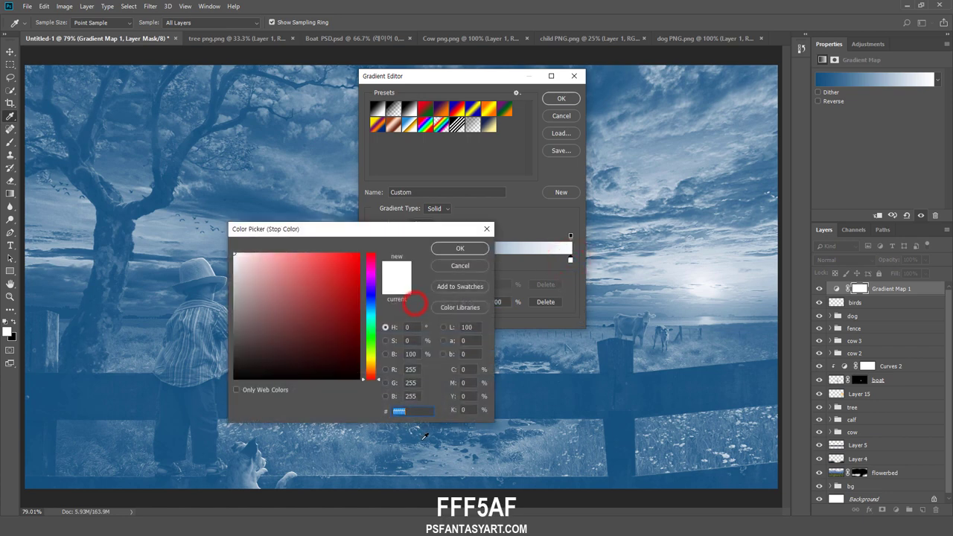
{"action": "type", "text": "fff"}
{"action": "type", "text": "5a"}
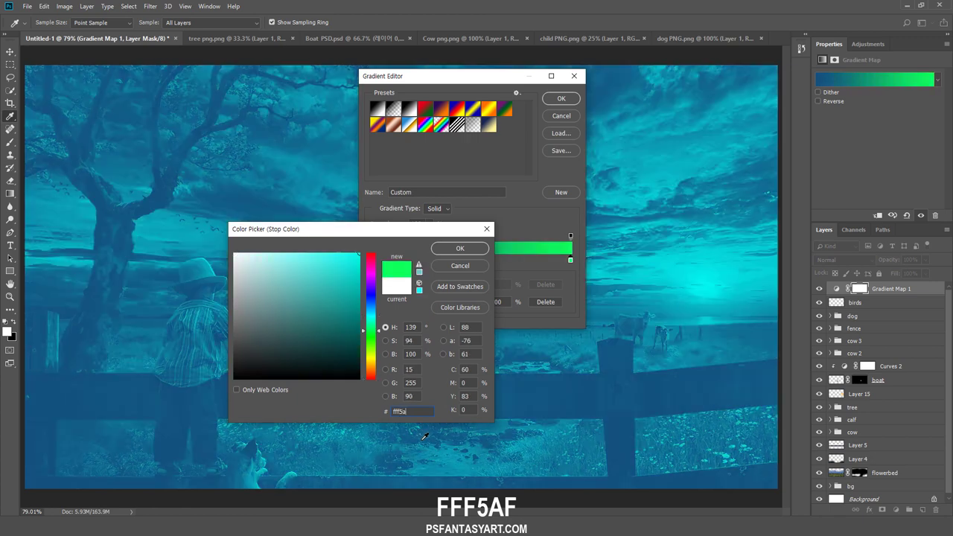
{"action": "type", "text": "f"}
{"action": "left_click", "coordinate": [462, 250]}
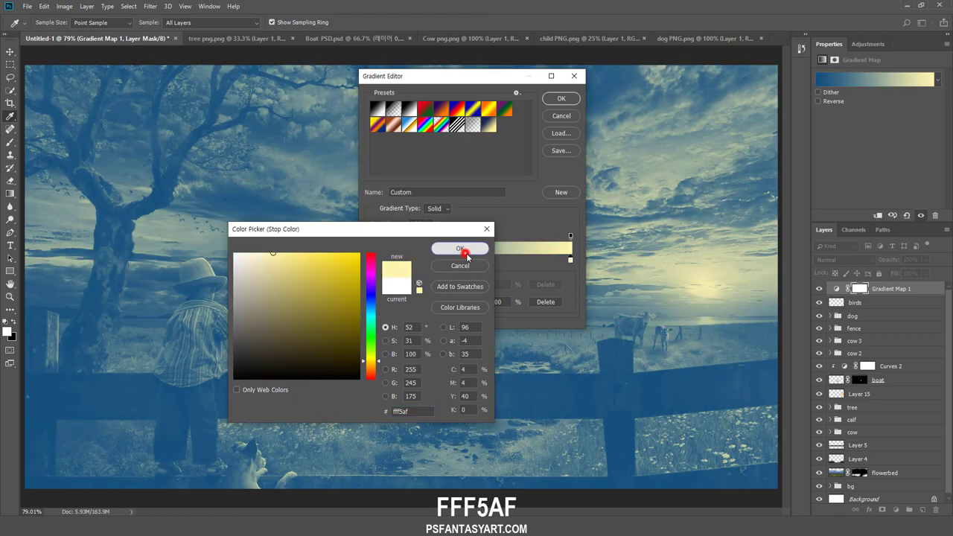
{"action": "left_click", "coordinate": [564, 99]}
{"action": "key", "text": "b"}
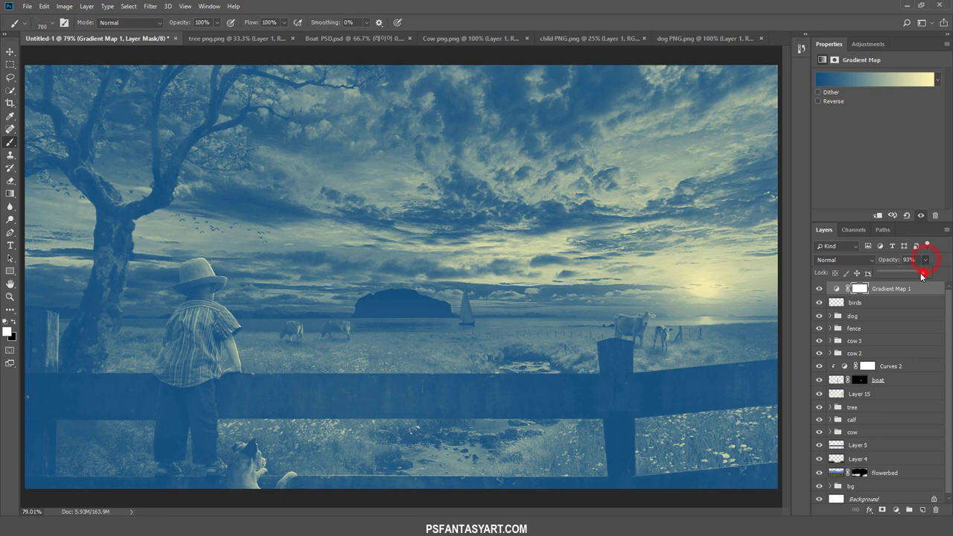
{"action": "left_click_drag", "start_coordinate": [927, 262], "coordinate": [889, 269]}
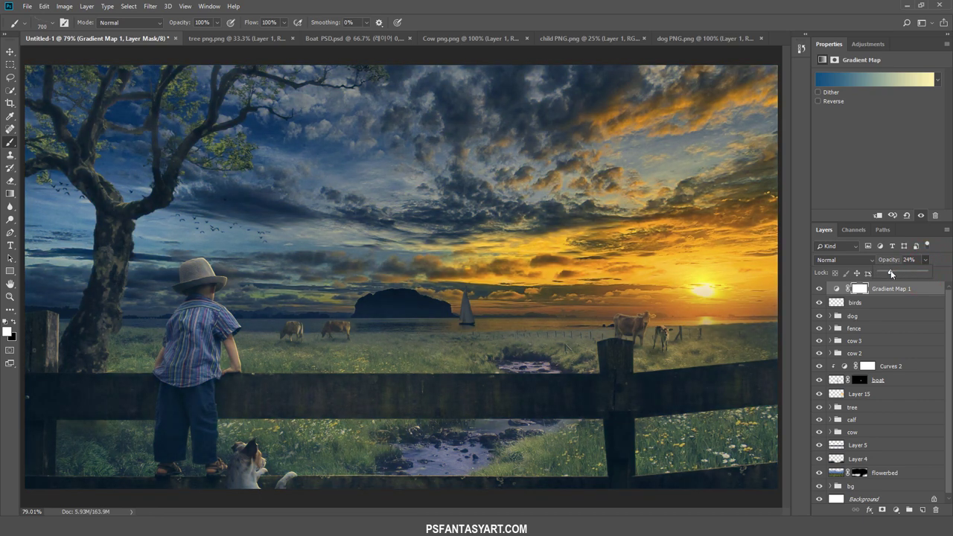
- Target the Gradient Map's mask and choose a soft round brush
{"action": "left_click", "coordinate": [855, 291]}
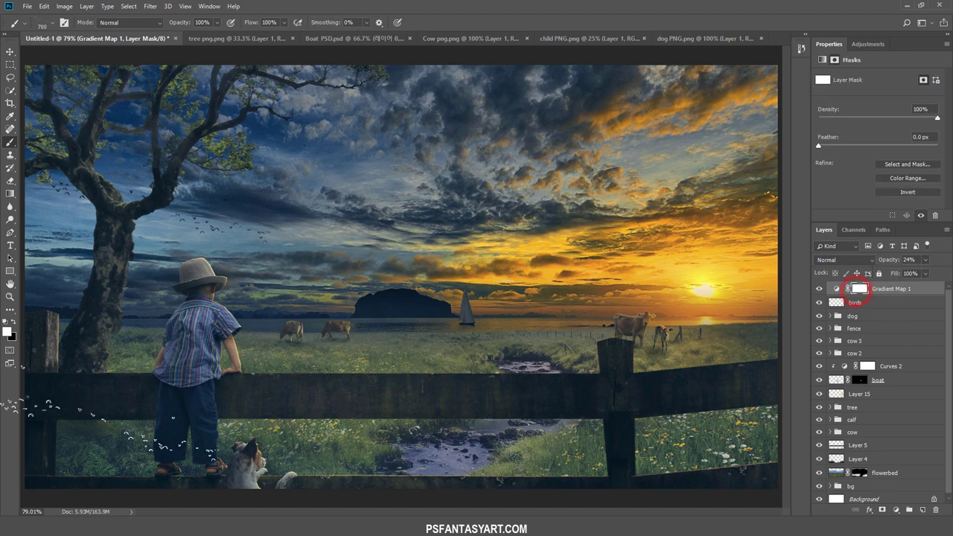
{"action": "right_click", "coordinate": [390, 138]}
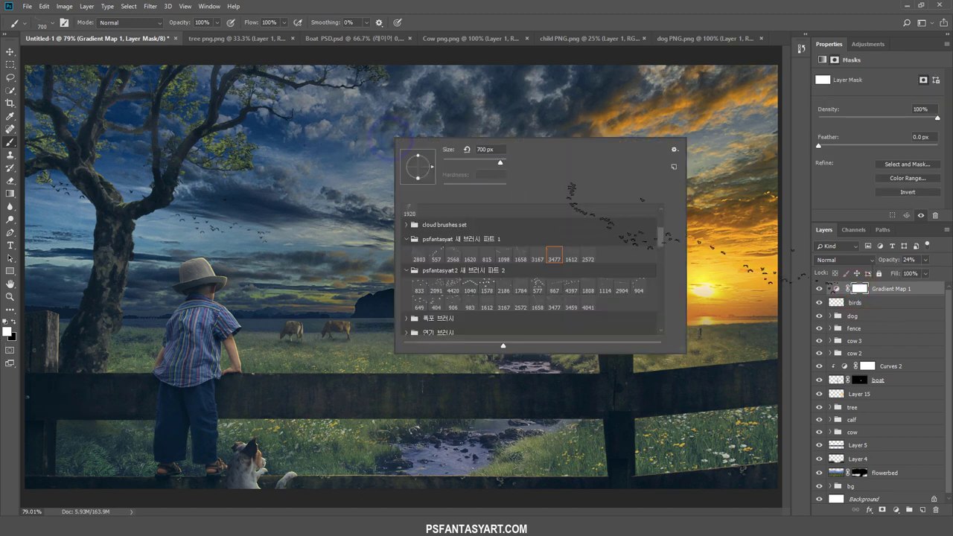
{"action": "left_click_drag", "start_coordinate": [659, 238], "coordinate": [660, 211]}
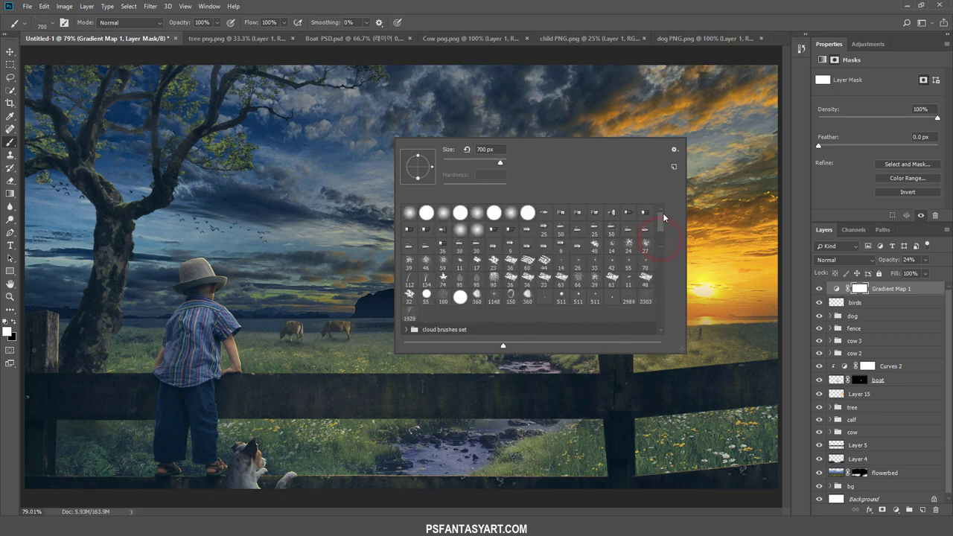
{"action": "left_click", "coordinate": [410, 213]}
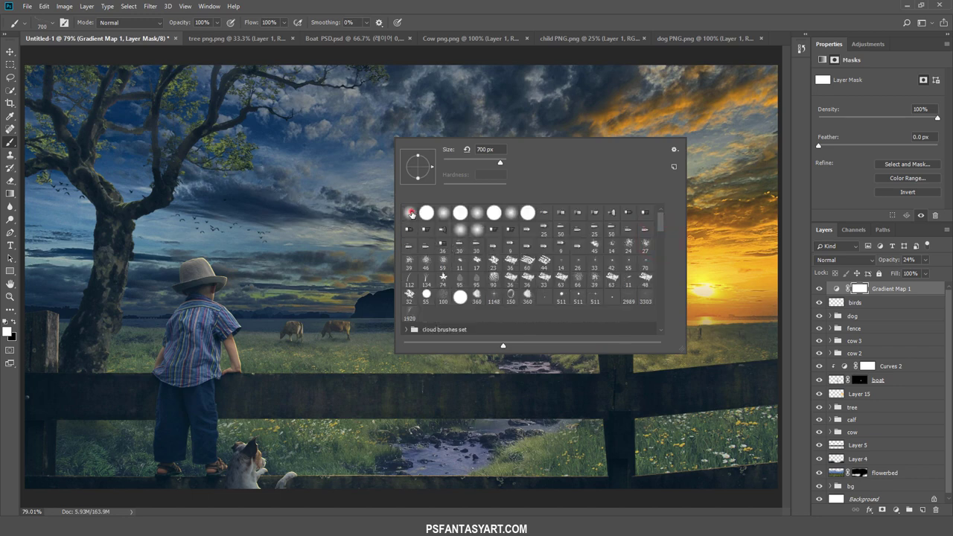
{"action": "left_click", "coordinate": [372, 271]}
- Paint black at 600 px over the sun to mask out the tint, then add a Brightness/Contrast layer
{"action": "left_click", "coordinate": [14, 322]}
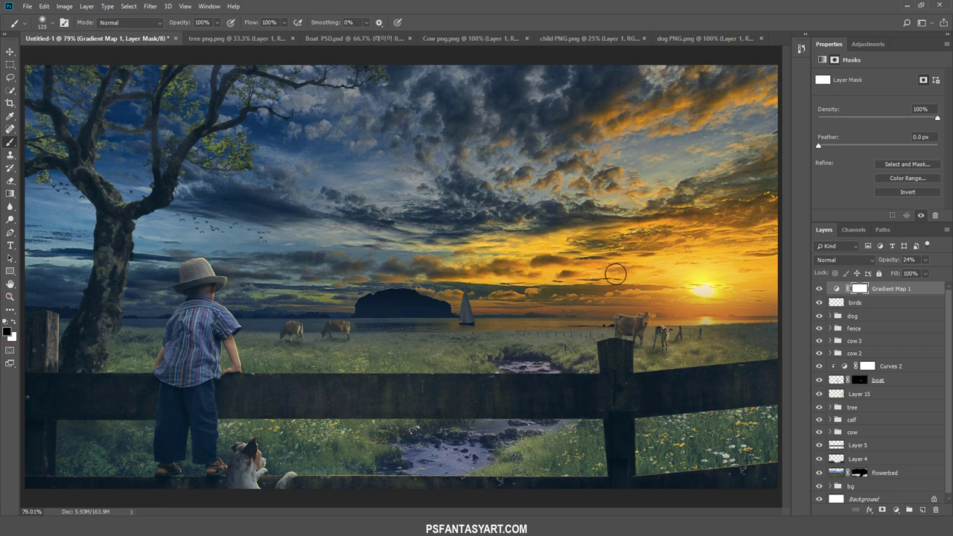
{"action": "key", "text": "bracketright"}
{"action": "key", "text": "bracketright"}
{"action": "key", "text": "bracketright"}
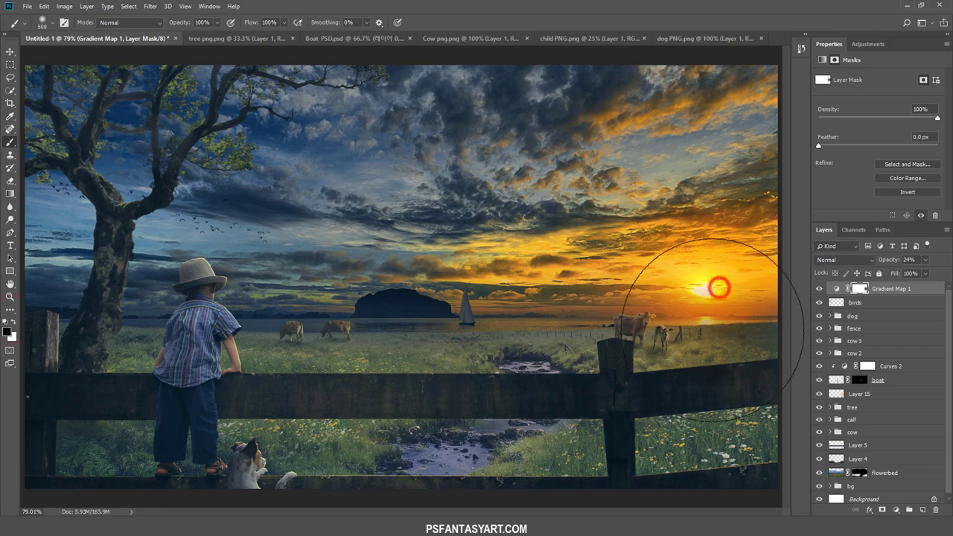
{"action": "key", "text": "bracketright"}
{"action": "key", "text": "bracketright"}
{"action": "left_click", "coordinate": [711, 329]}
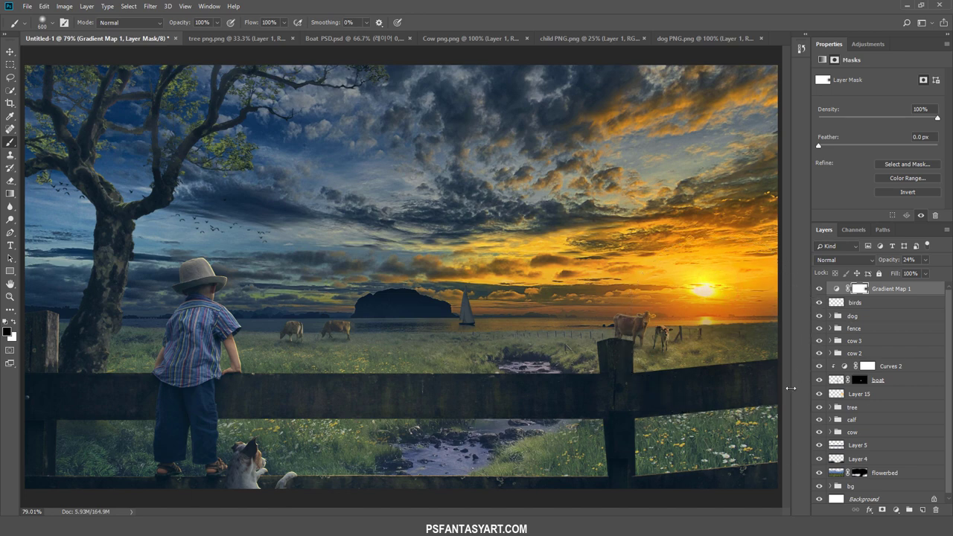
{"action": "left_click", "coordinate": [895, 510]}
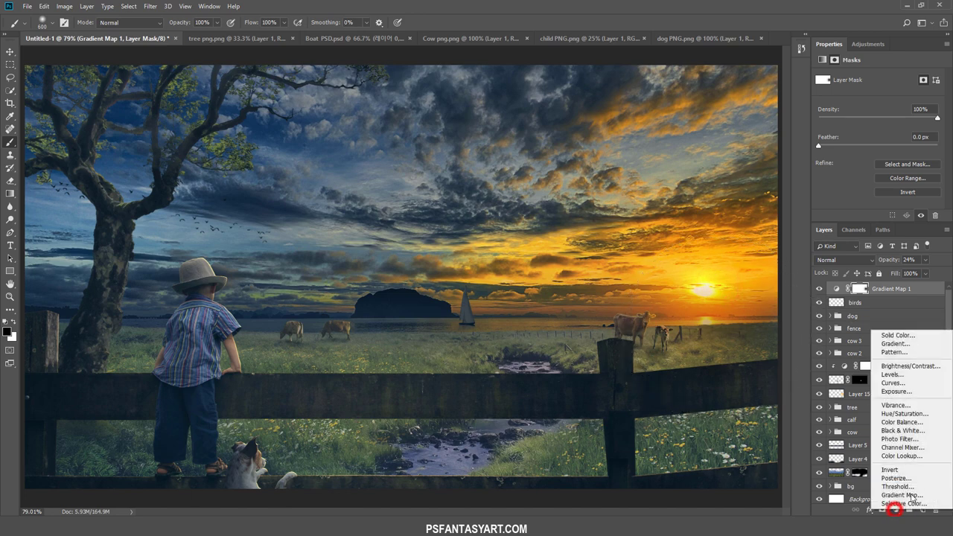
{"action": "left_click", "coordinate": [910, 366]}
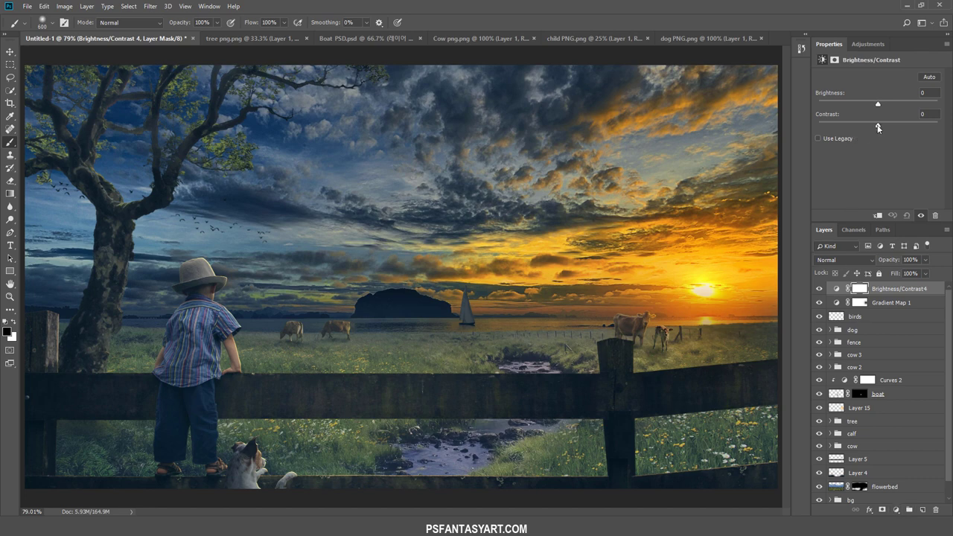
- Set the Brightness/Contrast adjustment's Contrast to 39
{"action": "left_click_drag", "start_coordinate": [877, 127], "coordinate": [884, 127]}
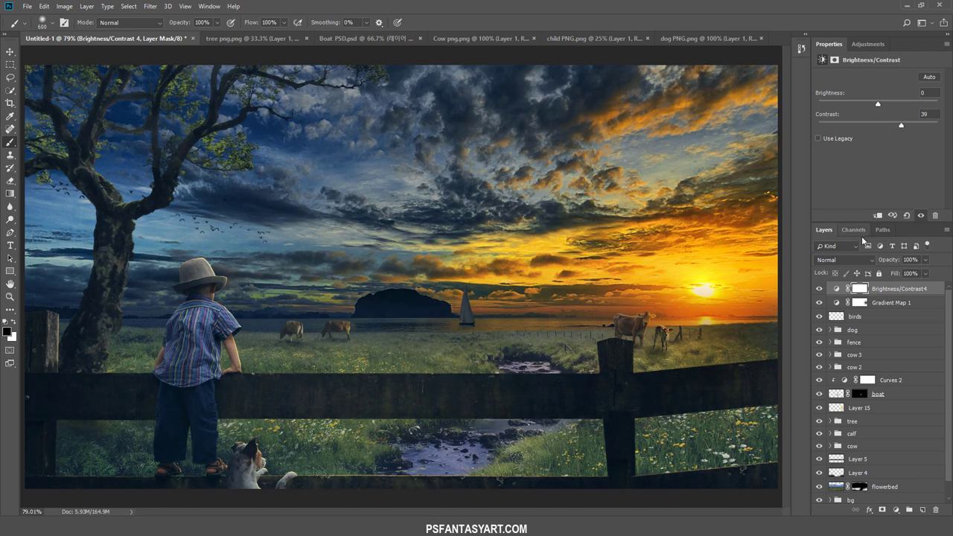
- Add a Curves 6 adjustment and reshape its RGB curve, lifting highlights and lowering shadows
{"action": "left_click", "coordinate": [896, 509]}
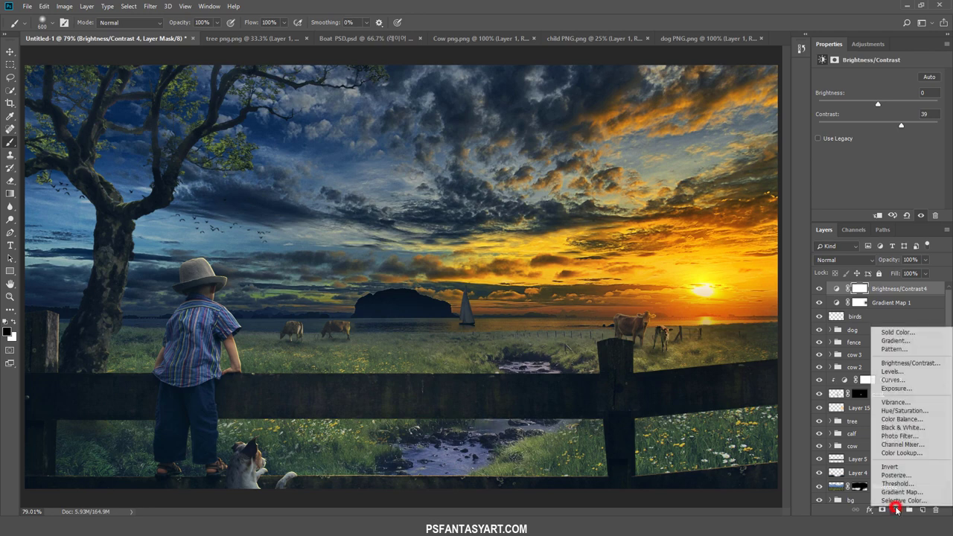
{"action": "left_click", "coordinate": [902, 380]}
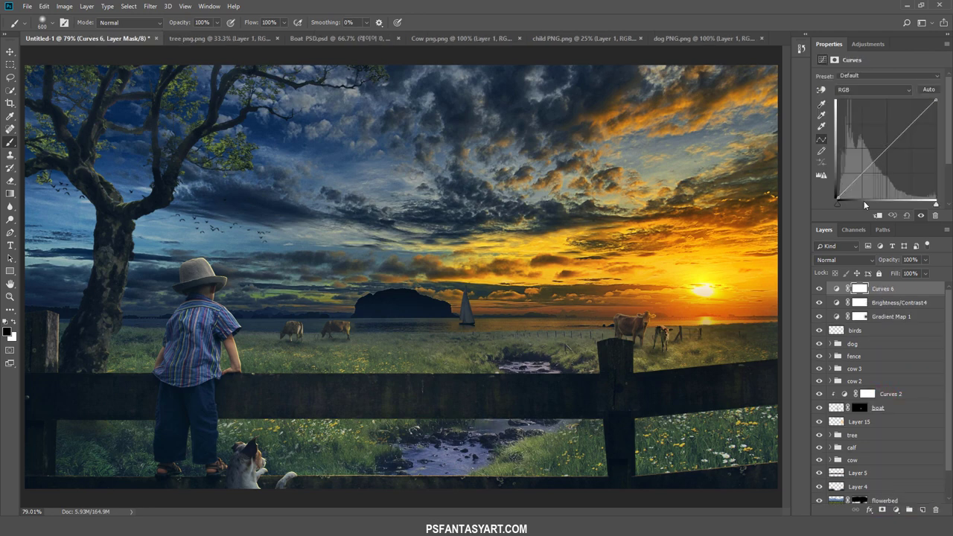
{"action": "left_click", "coordinate": [859, 176]}
{"action": "left_click", "coordinate": [898, 135]}
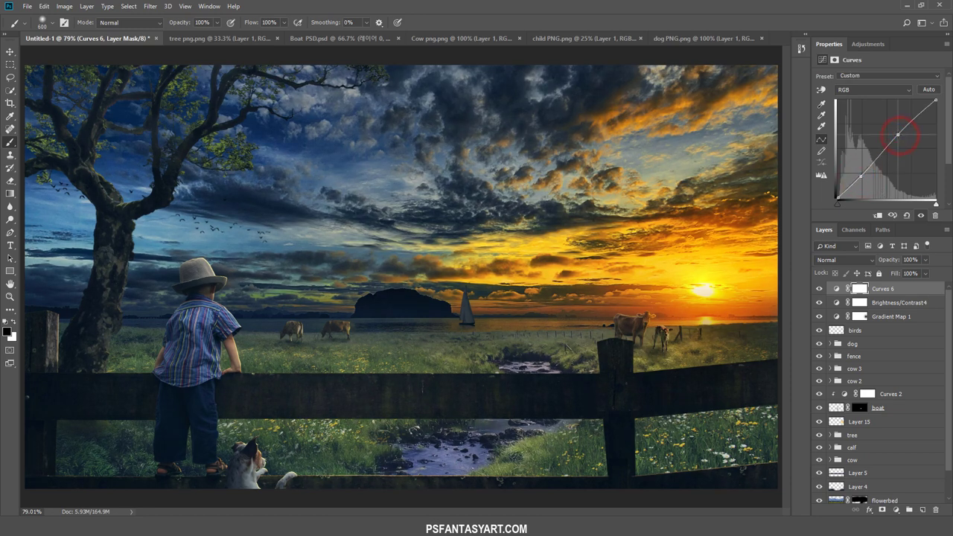
{"action": "left_click", "coordinate": [861, 178]}
- Shift the Blue curve's black point and add an empty Layer 25 above Curves 6
{"action": "left_click", "coordinate": [860, 91]}
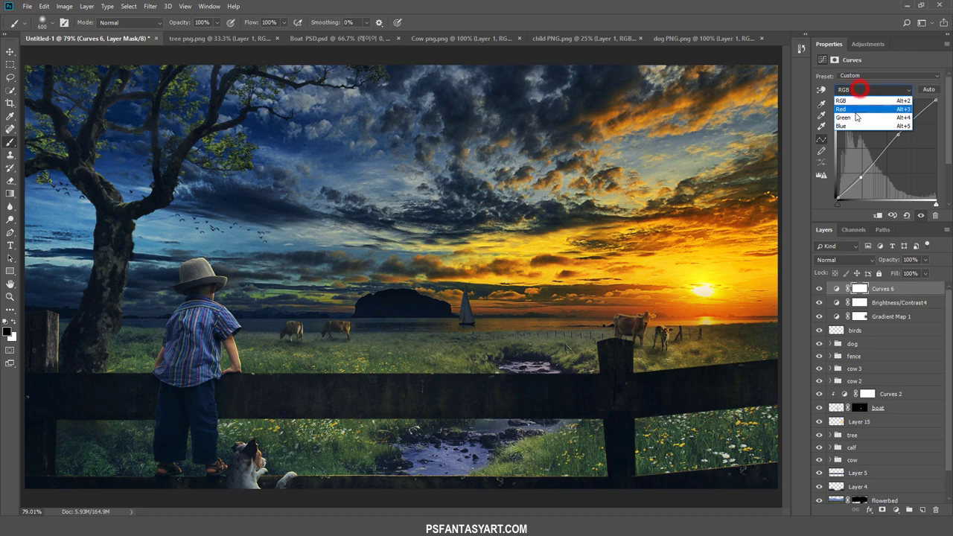
{"action": "left_click", "coordinate": [852, 124]}
{"action": "left_click", "coordinate": [835, 197]}
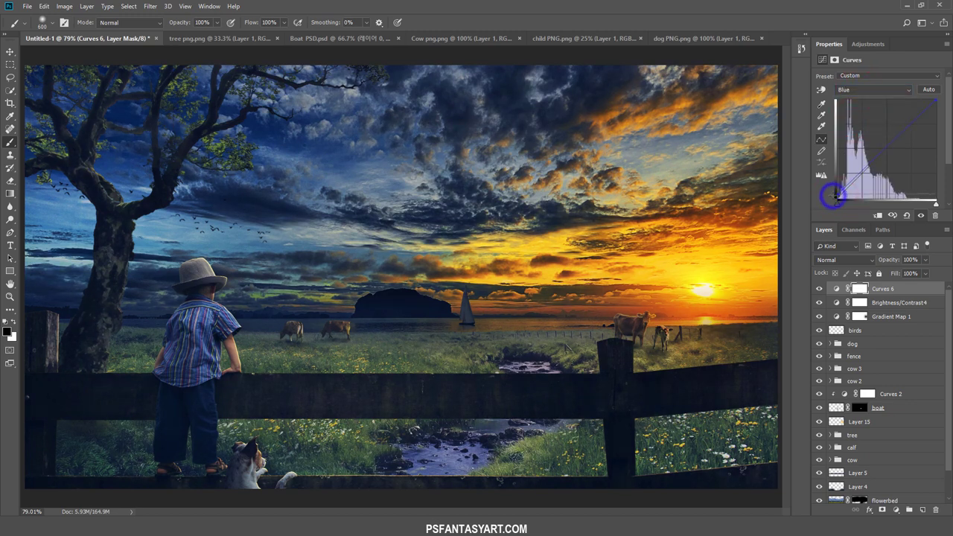
{"action": "left_click", "coordinate": [836, 195]}
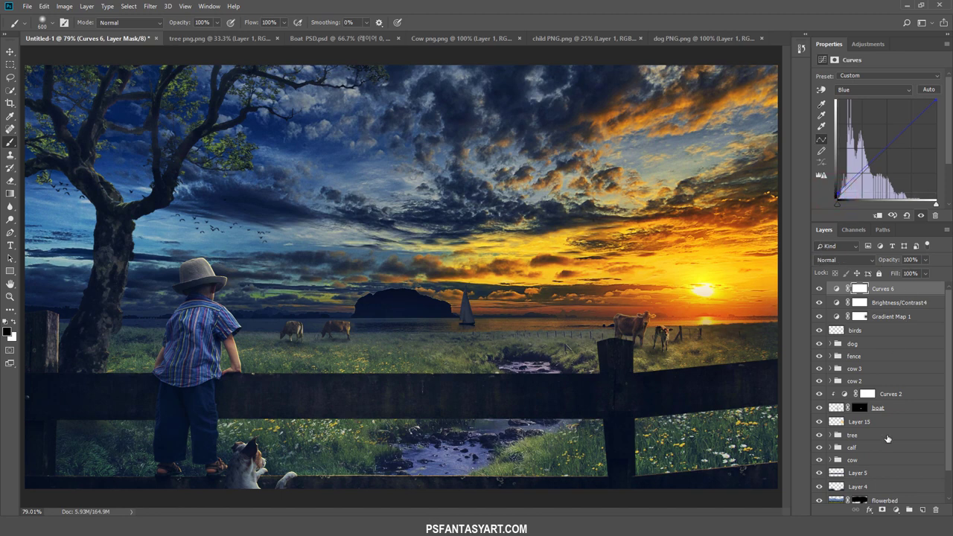
{"action": "left_click", "coordinate": [923, 509]}
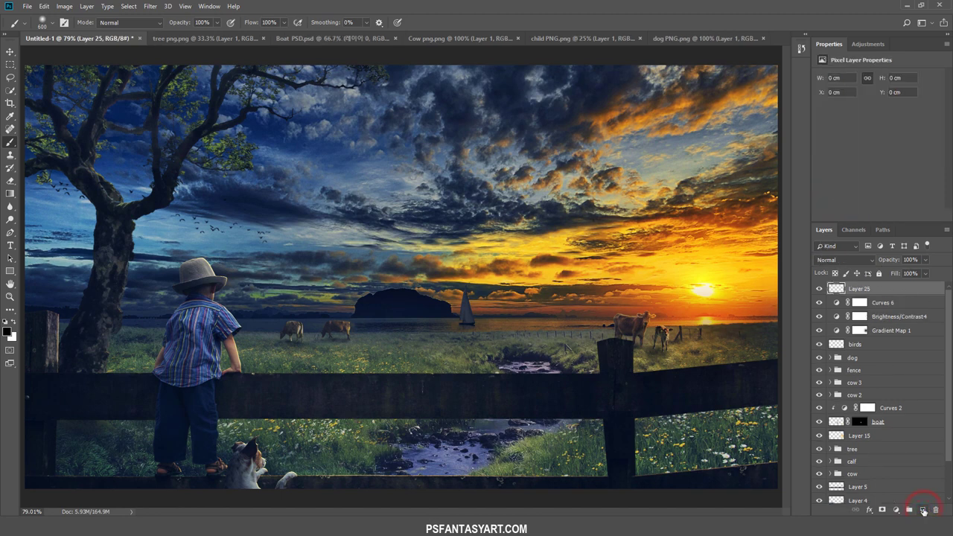
- Set the foreground colour to #FFC548 and use a 300 px soft brush
{"action": "left_click", "coordinate": [7, 331]}
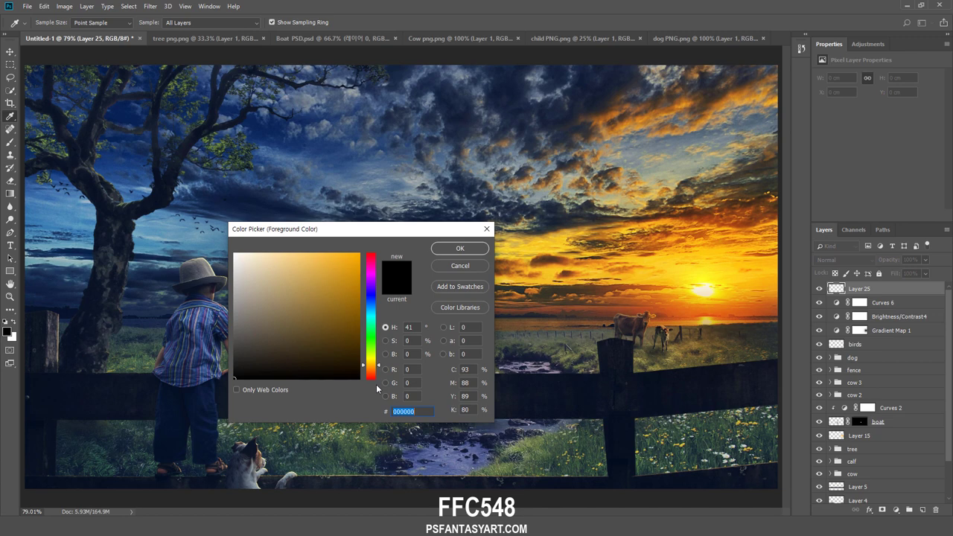
{"action": "type", "text": "ffc548"}
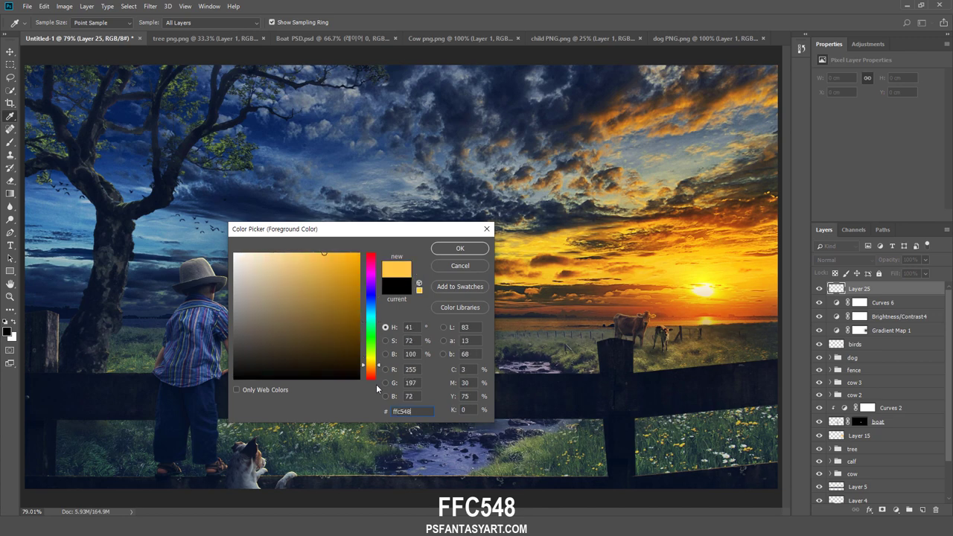
{"action": "key", "text": "Return"}
{"action": "key", "text": "b"}
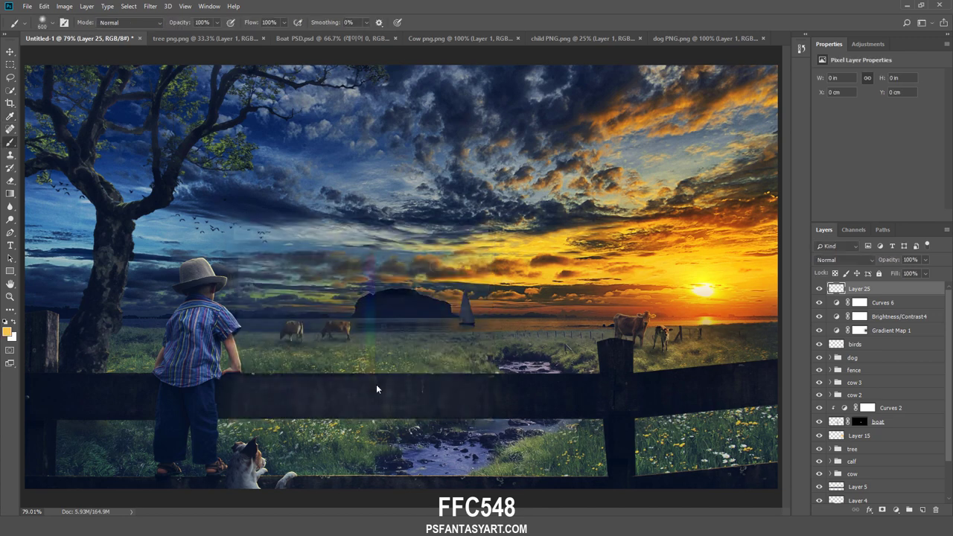
{"action": "right_click", "coordinate": [271, 220]}
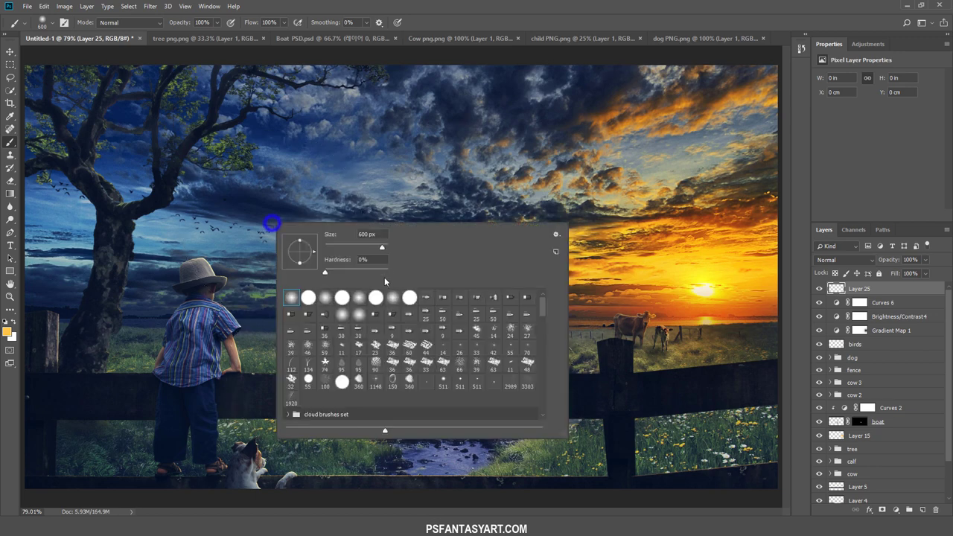
{"action": "double_click", "coordinate": [380, 233]}
{"action": "type", "text": "300"}
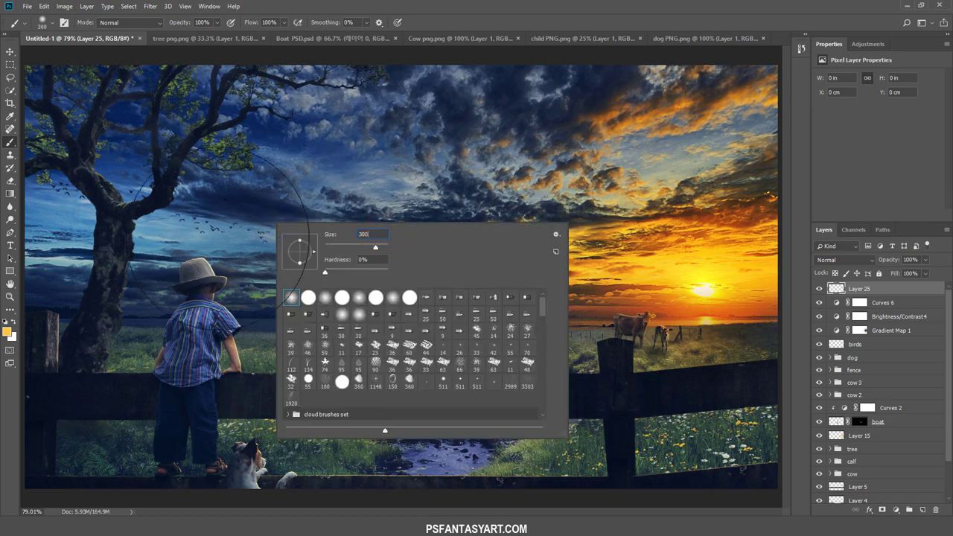
{"action": "key", "text": "Return"}
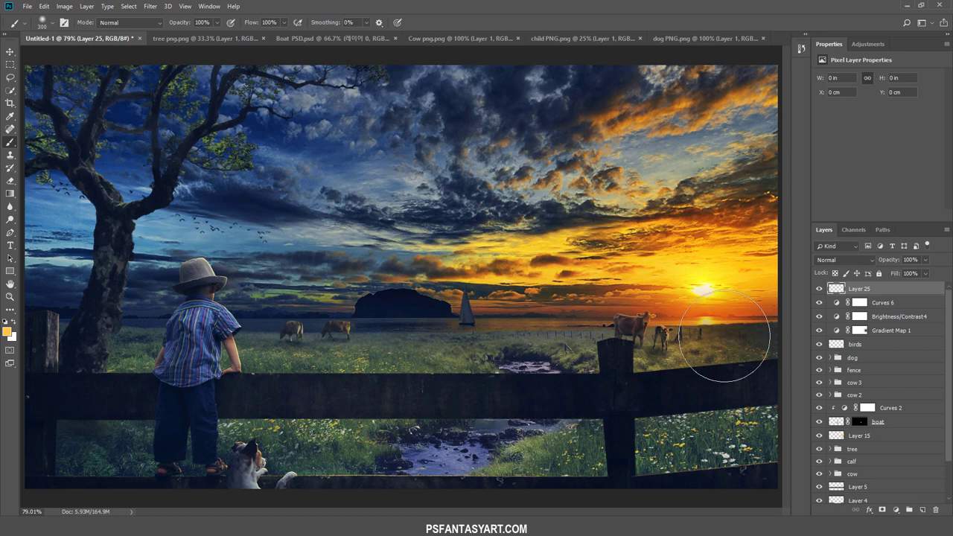
- Paint a yellow glow around the sun on Layer 25 and set it to Overlay
{"action": "left_click", "coordinate": [704, 309]}
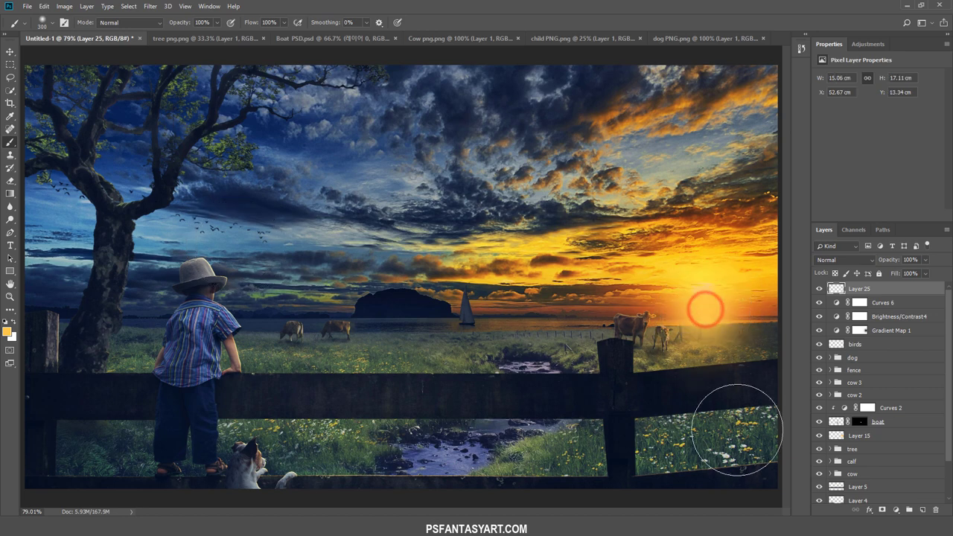
{"action": "left_click", "coordinate": [846, 263]}
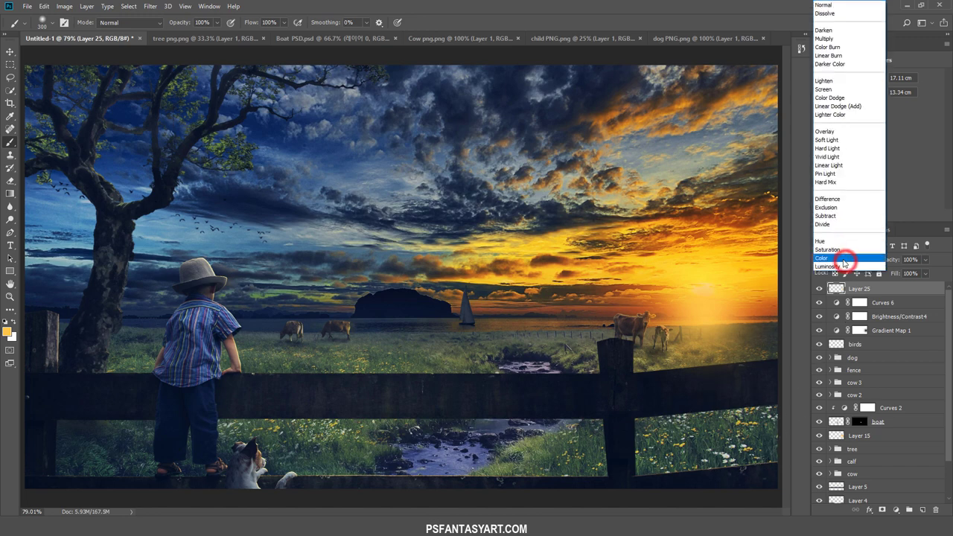
{"action": "left_click", "coordinate": [849, 132]}
{"action": "left_click", "coordinate": [818, 289]}
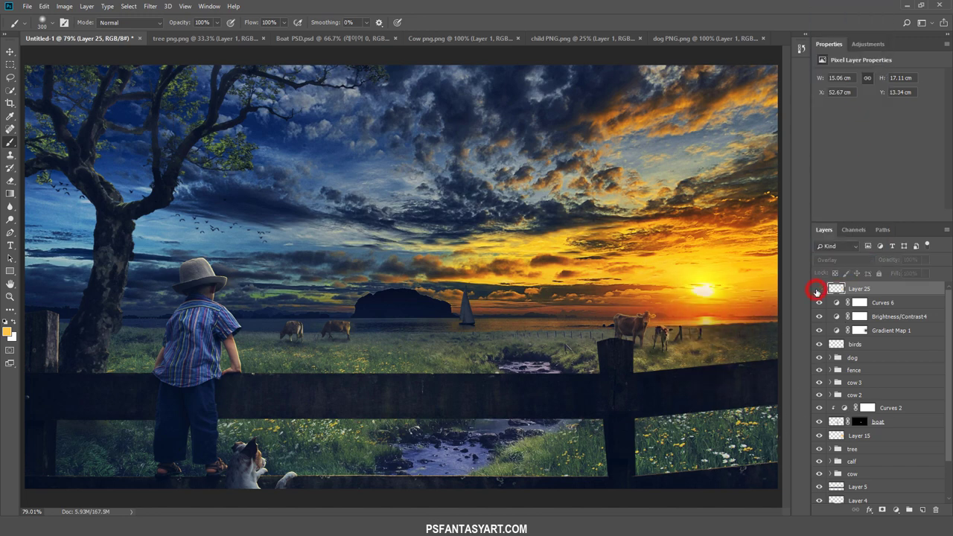
{"action": "left_click", "coordinate": [818, 289]}
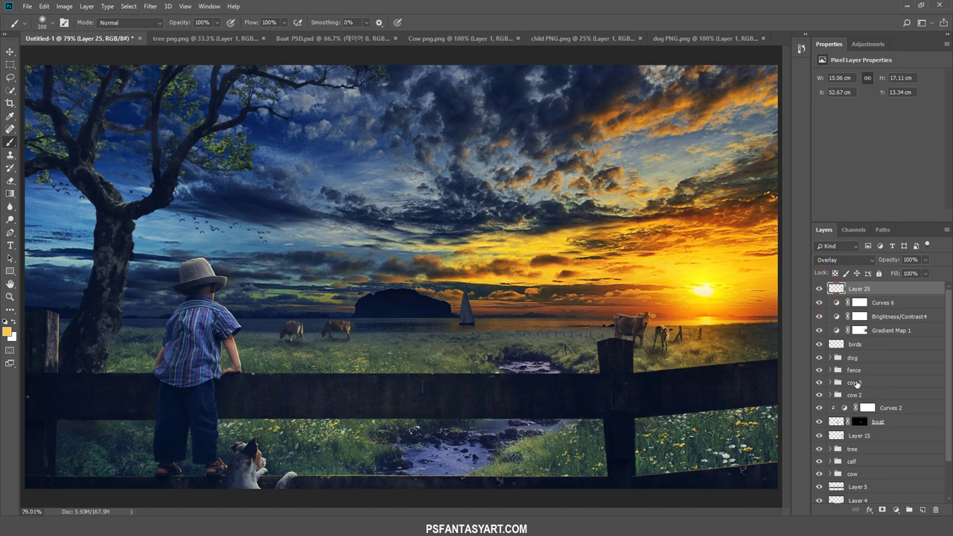
{"action": "left_click", "coordinate": [10, 296]}
{"action": "right_click", "coordinate": [249, 269]}
{"action": "left_click", "coordinate": [269, 332]}
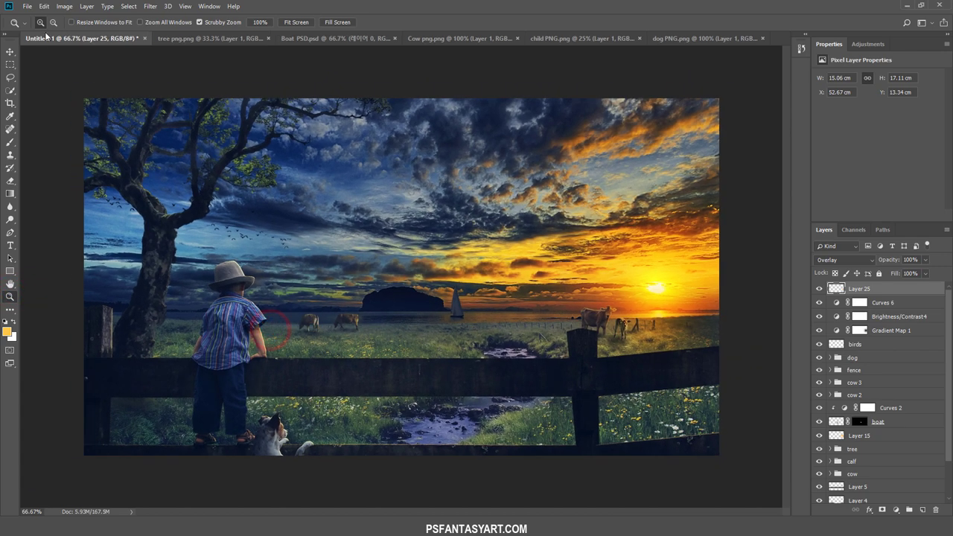
- Open the lens flare 112 image and drag it into the Untitled-1 composite
{"action": "left_click", "coordinate": [27, 6]}
{"action": "left_click", "coordinate": [38, 30]}
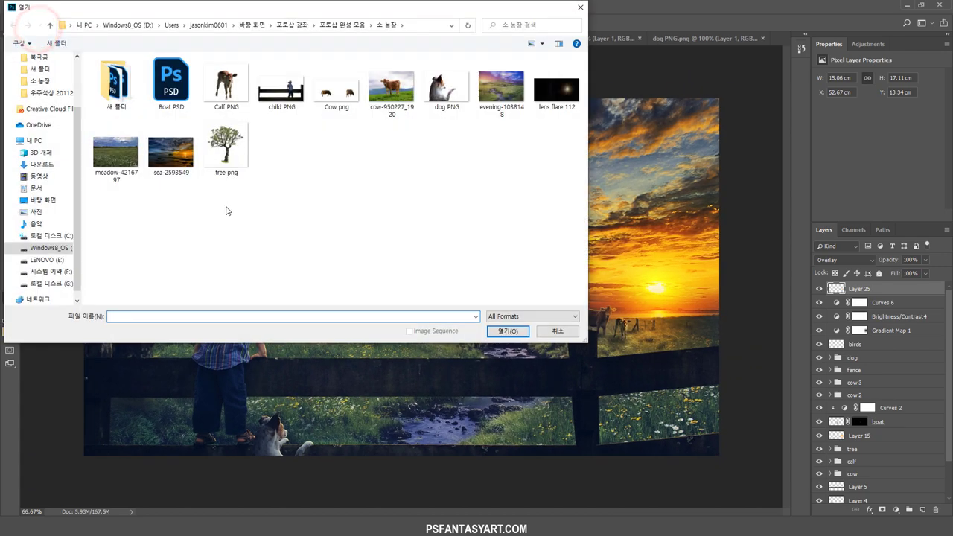
{"action": "left_click", "coordinate": [566, 89]}
{"action": "left_click", "coordinate": [513, 334]}
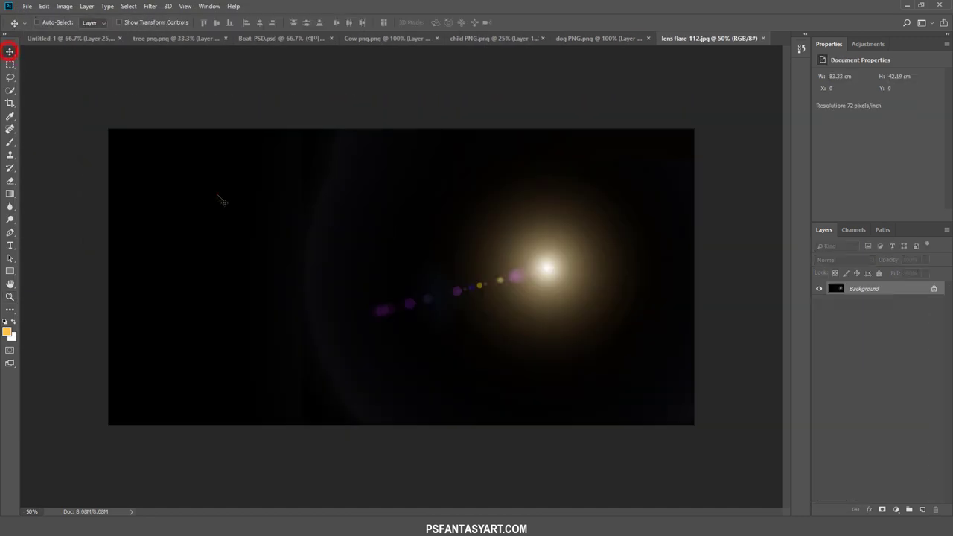
{"action": "left_click_drag", "start_coordinate": [219, 198], "coordinate": [189, 235]}
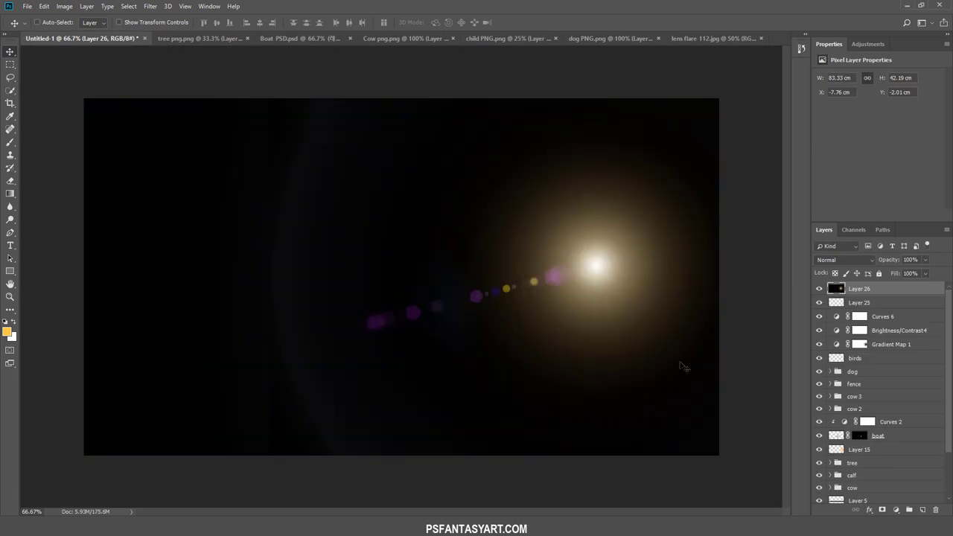
- Set the flare layer to Screen mode and position it over the setting sun
{"action": "left_click", "coordinate": [847, 259]}
{"action": "left_click", "coordinate": [823, 88]}
{"action": "left_click_drag", "start_coordinate": [599, 286], "coordinate": [658, 323]}
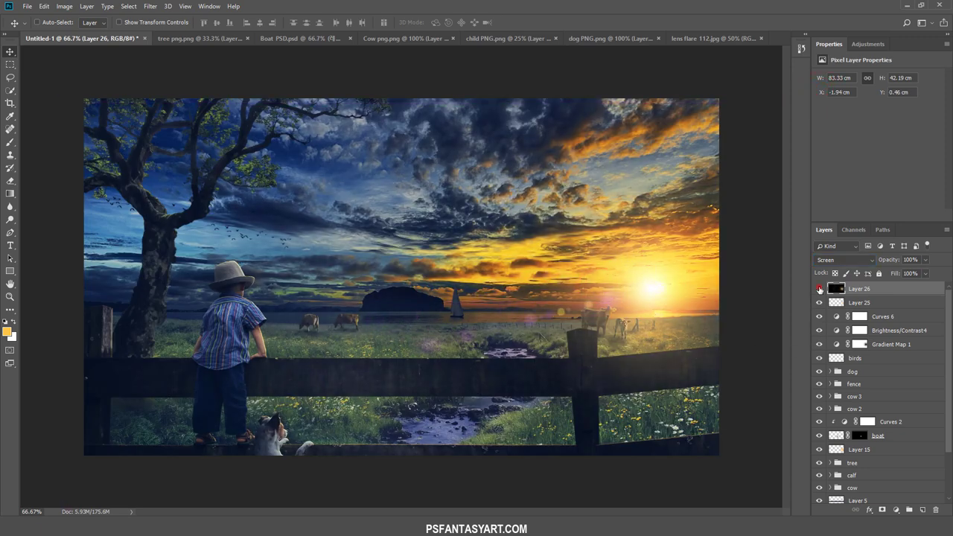
{"action": "left_click", "coordinate": [818, 289]}
{"action": "left_click", "coordinate": [819, 288]}
- Select the Eraser with a soft round tip sized to 175 px
{"action": "left_click", "coordinate": [11, 180]}
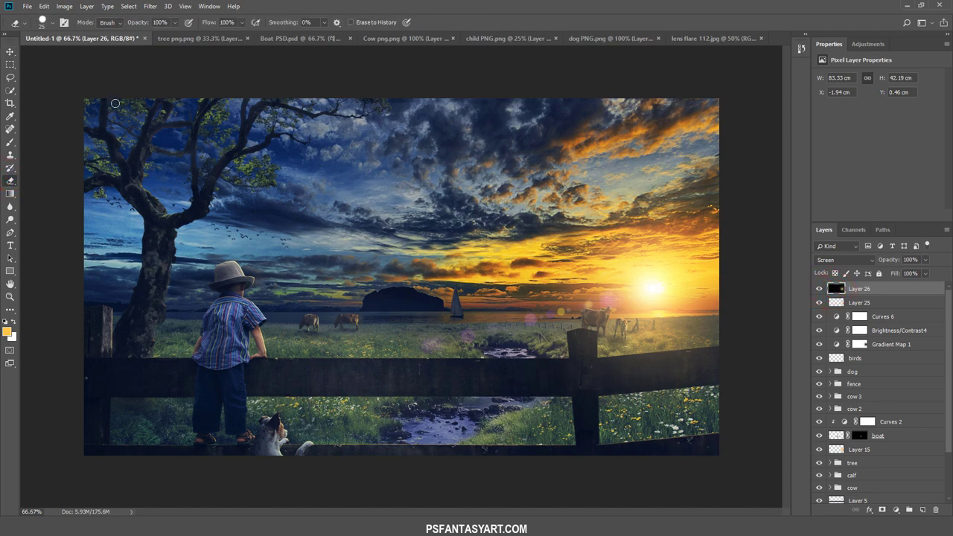
{"action": "key", "text": "bracketright"}
{"action": "key", "text": "bracketright"}
{"action": "key", "text": "bracketright"}
{"action": "right_click", "coordinate": [111, 80]}
{"action": "left_click", "coordinate": [245, 159]}
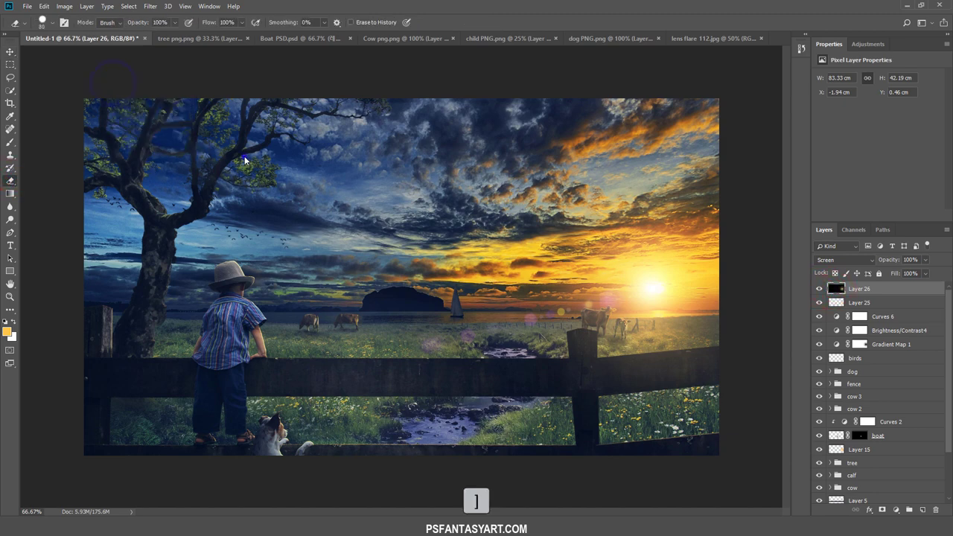
{"action": "right_click", "coordinate": [245, 160]}
{"action": "double_click", "coordinate": [262, 228]}
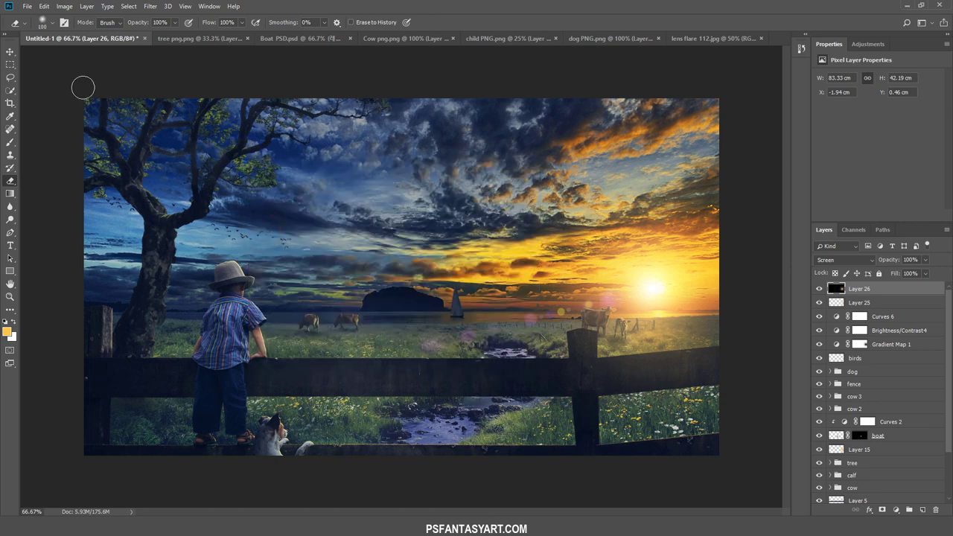
{"action": "left_click_drag", "start_coordinate": [82, 88], "coordinate": [111, 87]}
- Add a Gradient Map adjustment and set its dark stop to 134f7d
{"action": "left_click", "coordinate": [893, 509]}
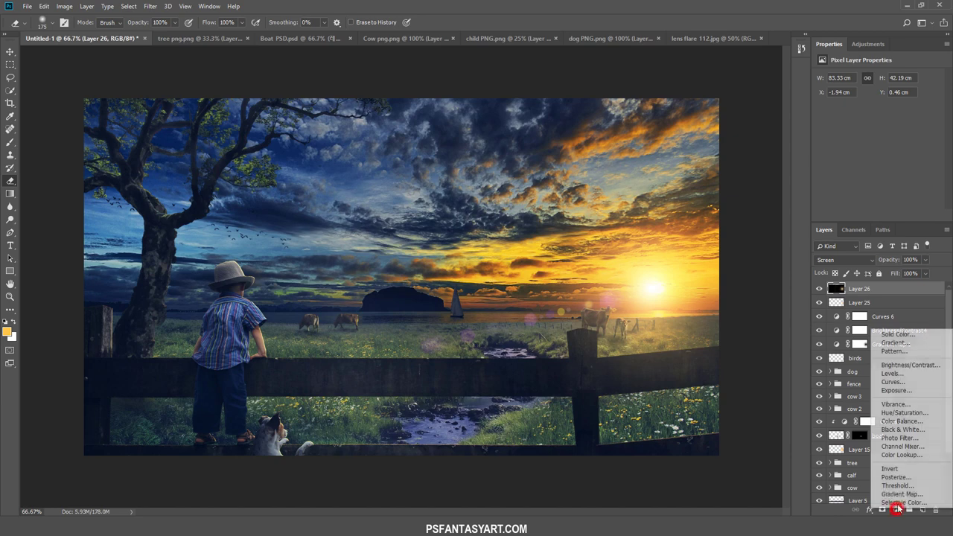
{"action": "left_click", "coordinate": [901, 489]}
{"action": "left_click", "coordinate": [853, 77]}
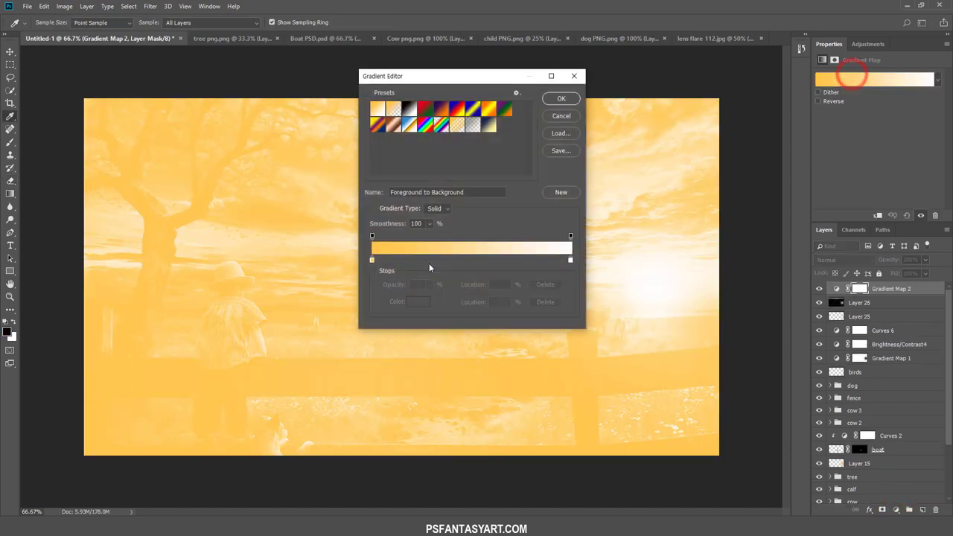
{"action": "double_click", "coordinate": [373, 261]}
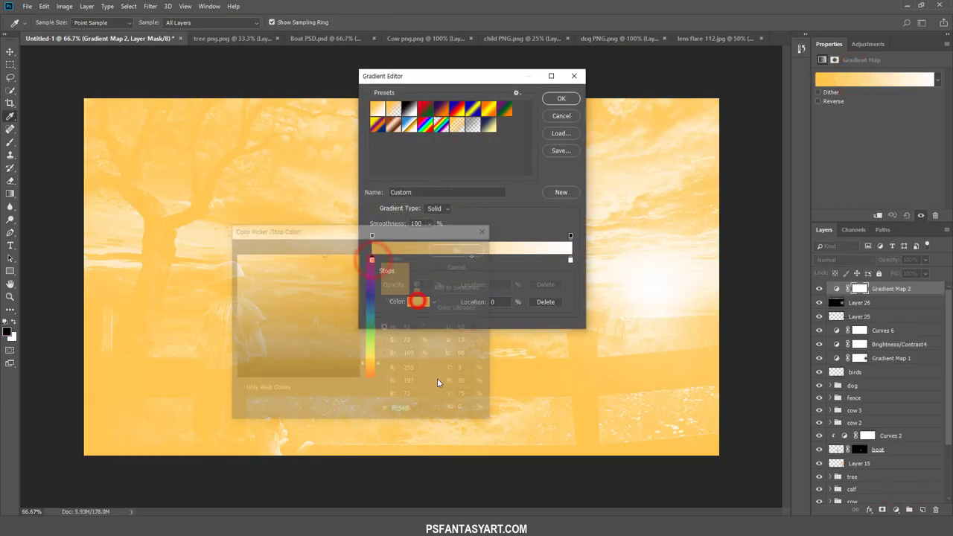
{"action": "type", "text": "134"}
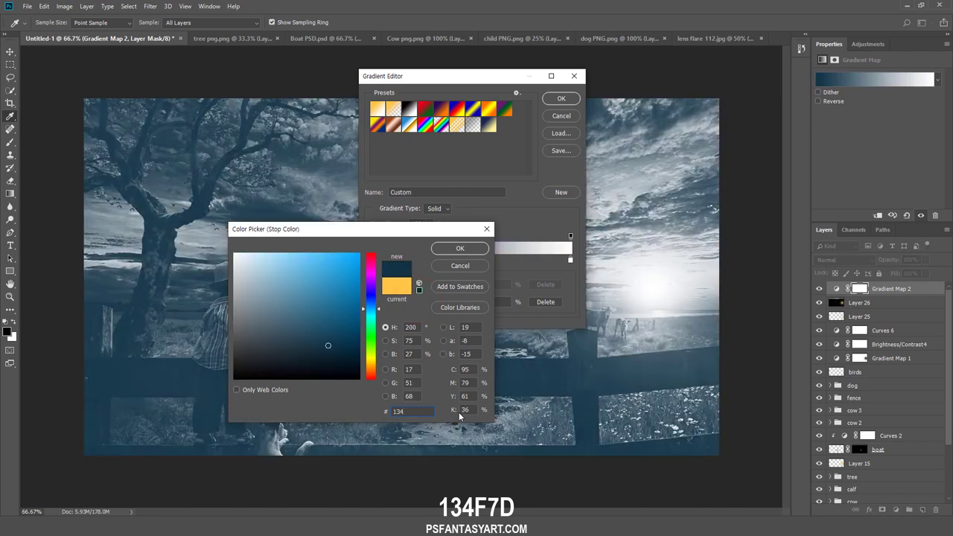
{"action": "type", "text": "f"}
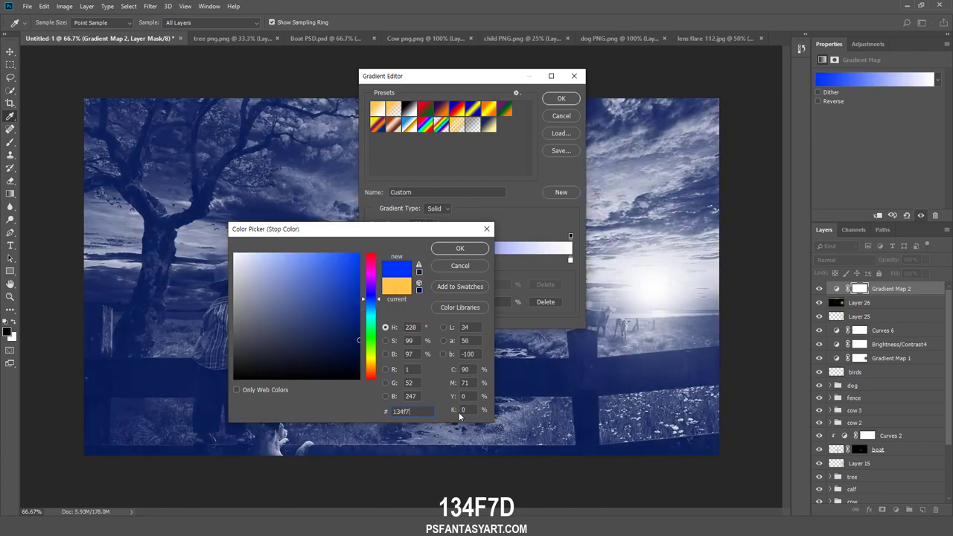
{"action": "type", "text": "7d"}
{"action": "left_click", "coordinate": [464, 247]}
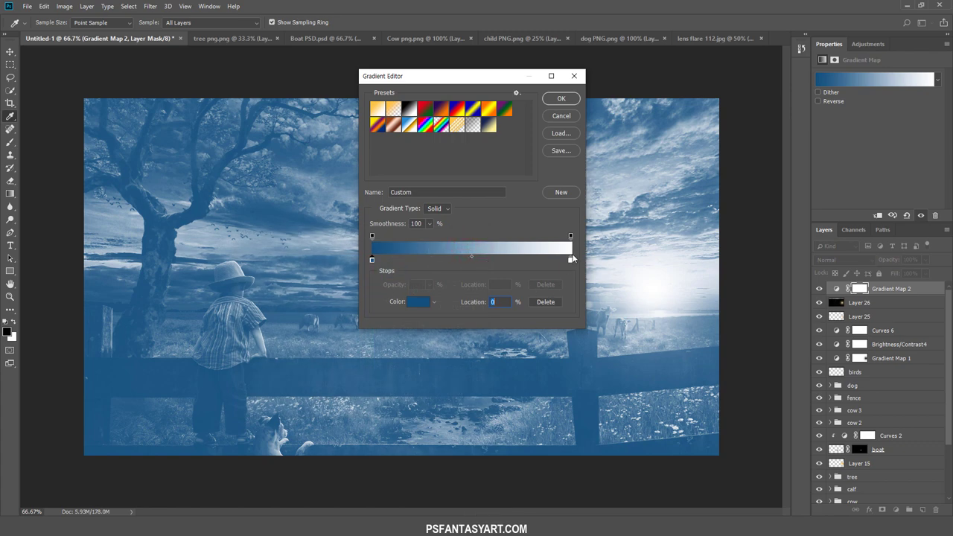
- Set the gradient's light stop to fff5af and apply the gradient
{"action": "left_click", "coordinate": [570, 261]}
{"action": "left_click", "coordinate": [418, 301]}
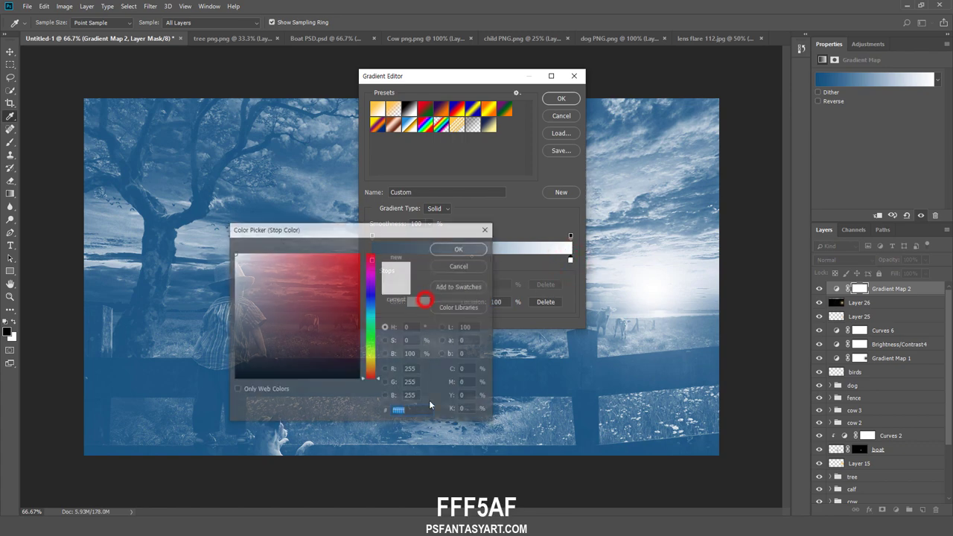
{"action": "type", "text": "fff5a"}
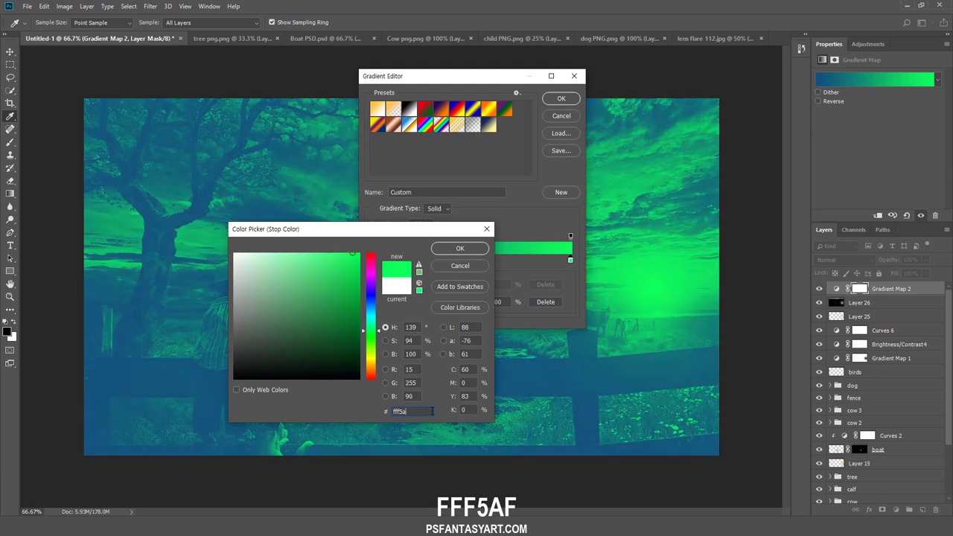
{"action": "type", "text": "f"}
{"action": "left_click", "coordinate": [467, 250]}
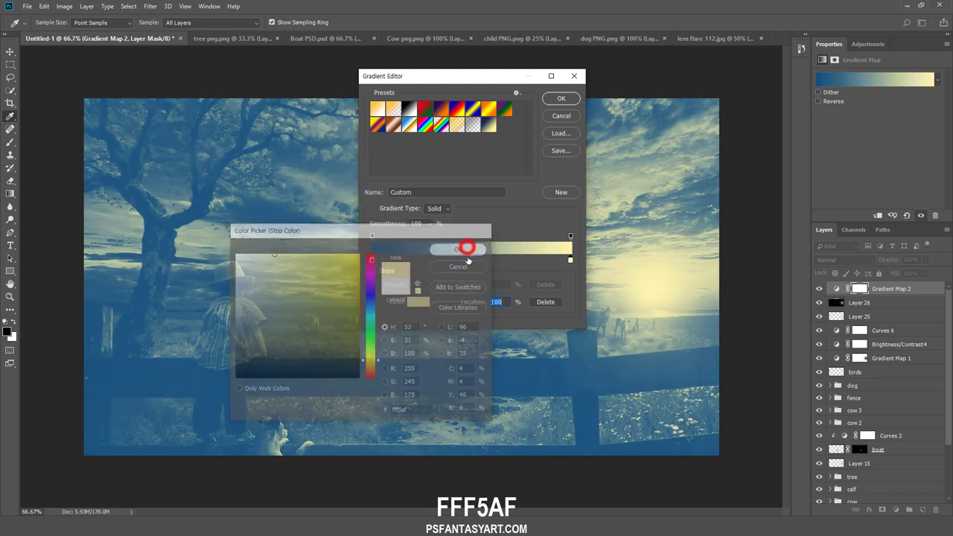
{"action": "left_click", "coordinate": [561, 99]}
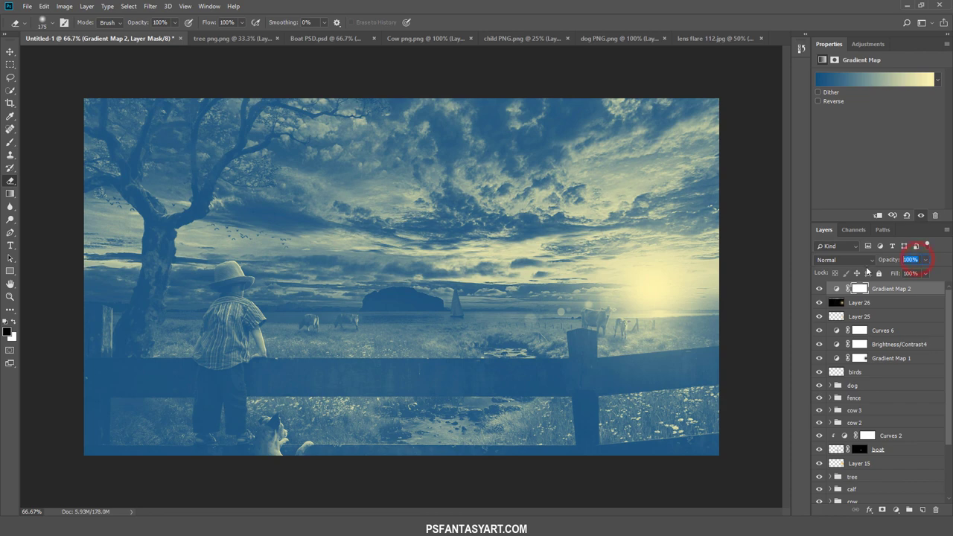
- Set Gradient Map 2 to 10% opacity and stamp all visible layers into Layer 27
{"action": "type", "text": "10"}
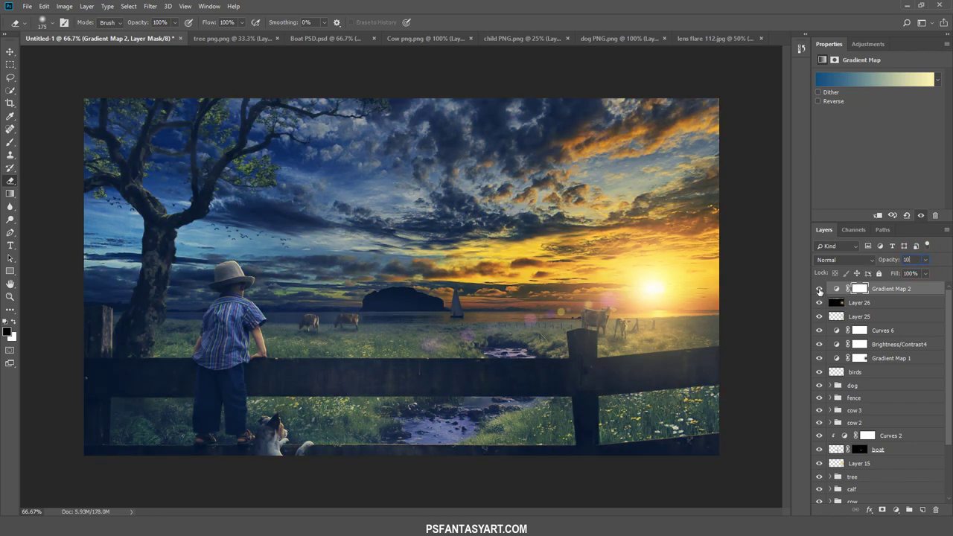
{"action": "left_click", "coordinate": [820, 290]}
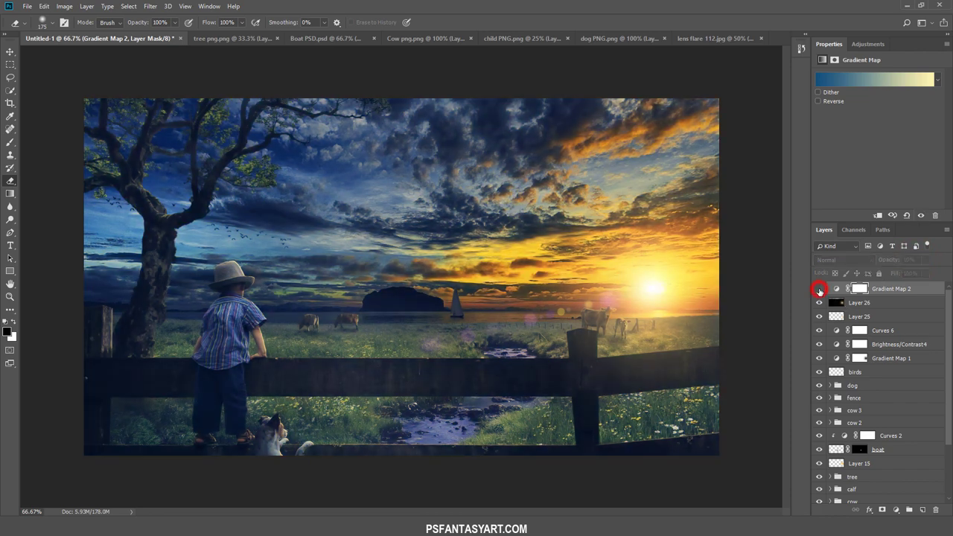
{"action": "left_click", "coordinate": [875, 291]}
{"action": "key", "text": "ctrl+alt+shift+e"}
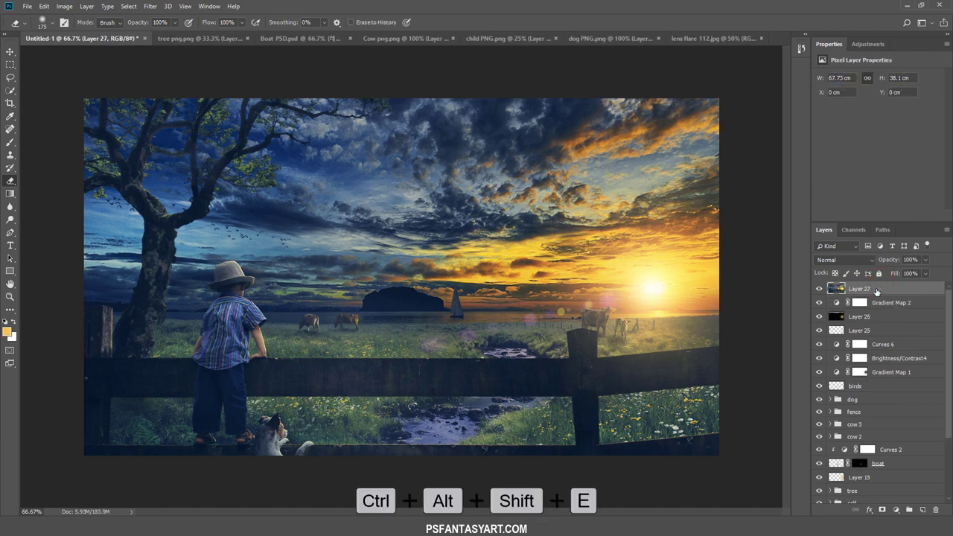
- Convert Layer 27 to a smart object and fit the image on screen
{"action": "right_click", "coordinate": [876, 291]}
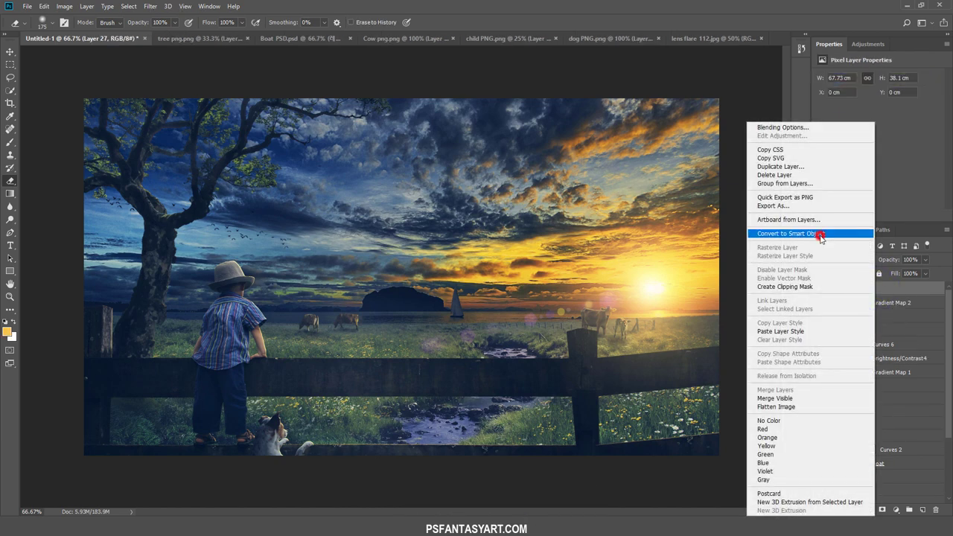
{"action": "left_click", "coordinate": [822, 235]}
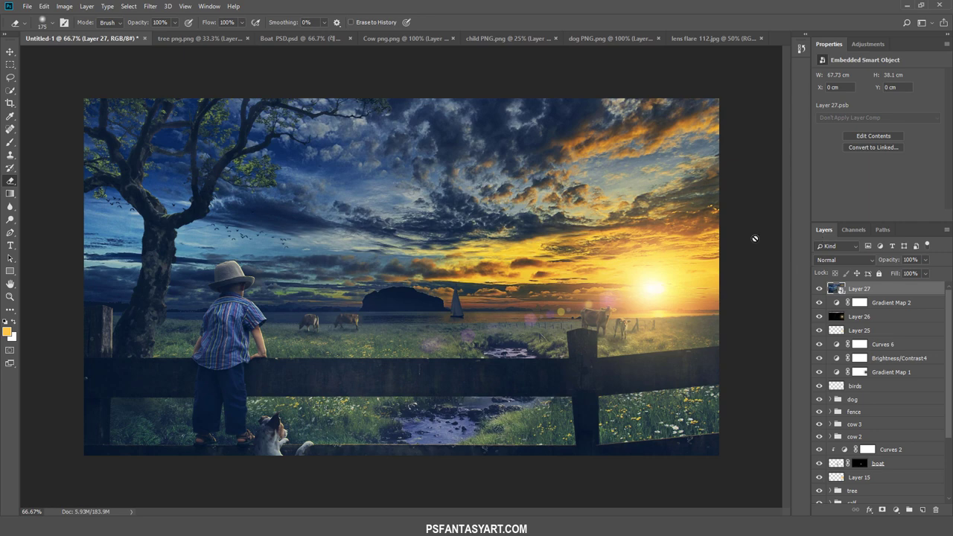
{"action": "left_click", "coordinate": [10, 296]}
{"action": "right_click", "coordinate": [260, 266]}
{"action": "left_click", "coordinate": [287, 328]}
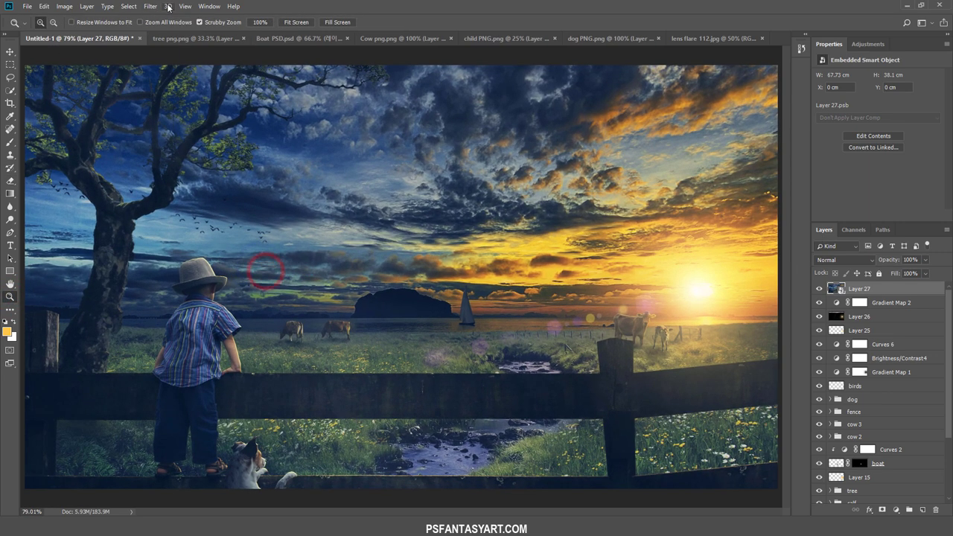
- Apply the Reduce Noise filter to Layer 27
{"action": "left_click", "coordinate": [150, 6]}
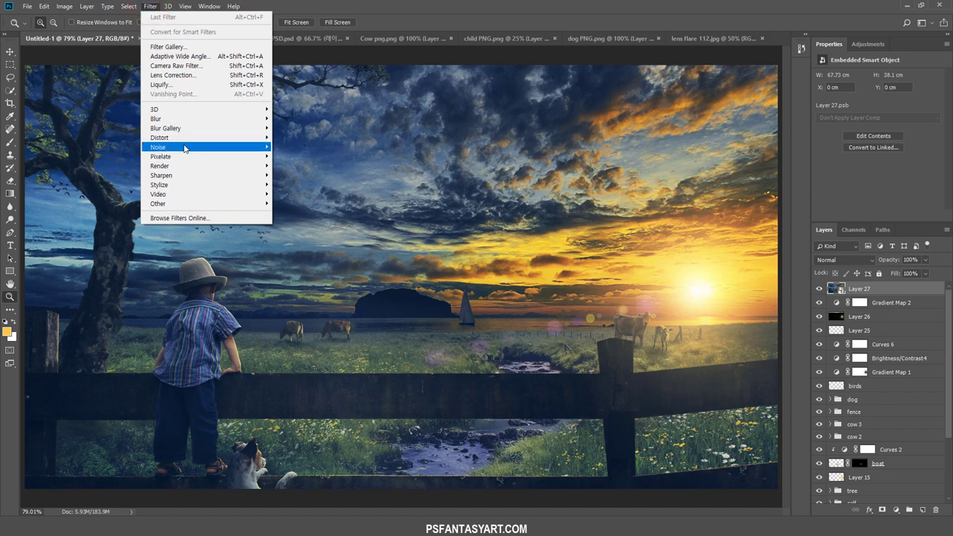
{"action": "mouse_move", "coordinate": [159, 146]}
{"action": "left_click", "coordinate": [315, 185]}
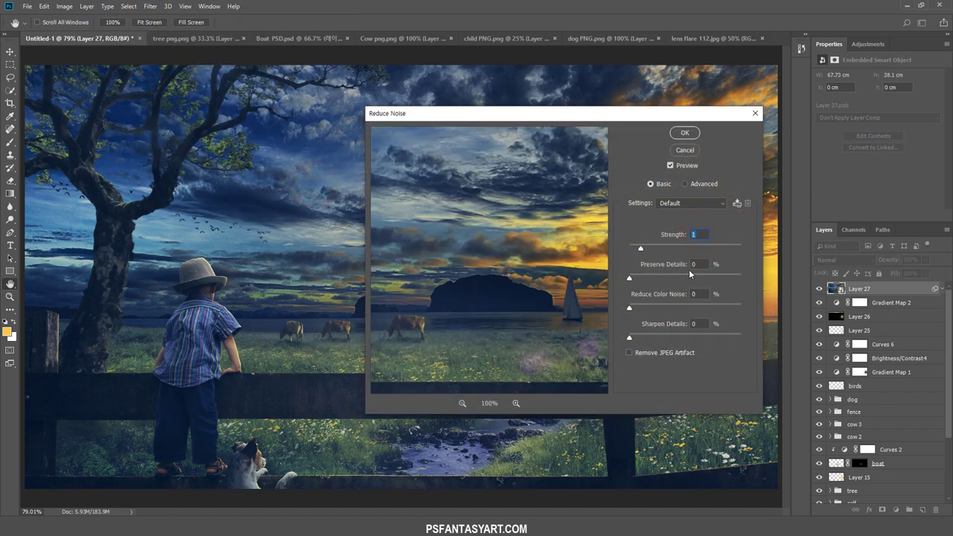
{"action": "left_click", "coordinate": [695, 265]}
{"action": "left_click", "coordinate": [696, 293]}
{"action": "left_click", "coordinate": [683, 133]}
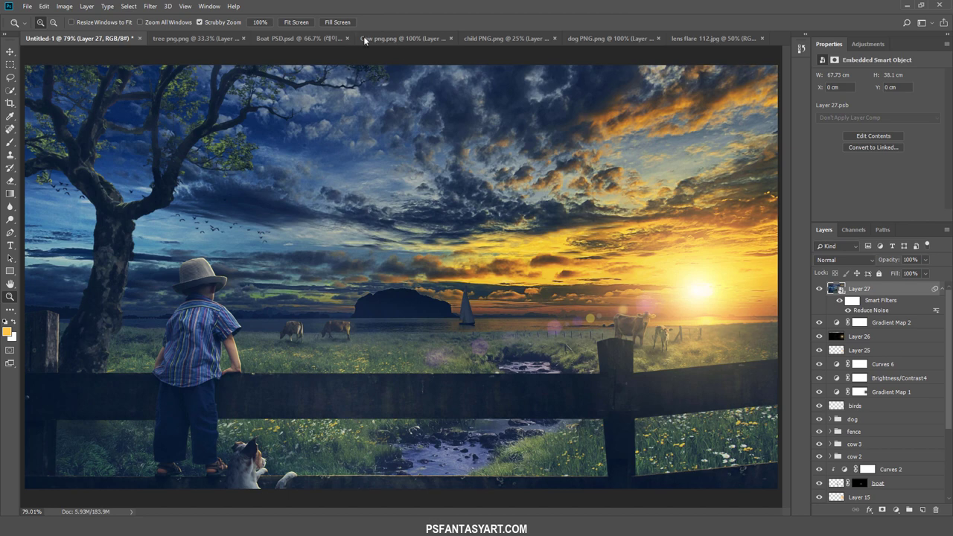
- Apply Unsharp Mask with Amount 100%, Radius 1.0 px and Threshold 1
{"action": "left_click", "coordinate": [150, 6]}
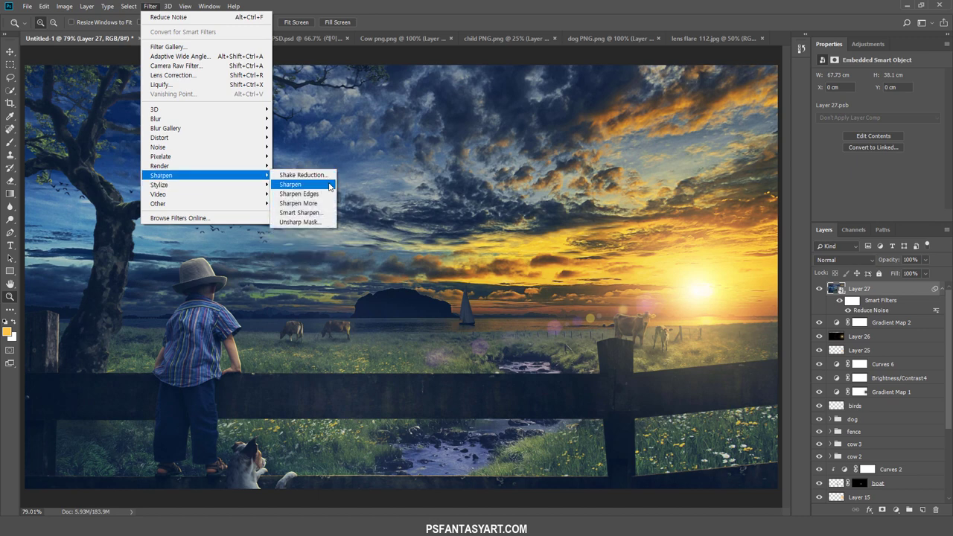
{"action": "left_click", "coordinate": [315, 221]}
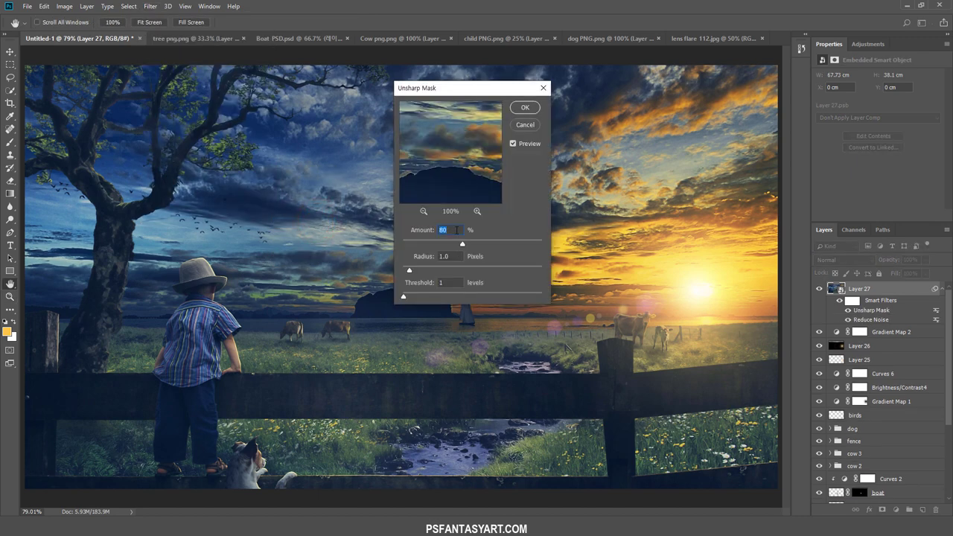
{"action": "type", "text": "1"}
{"action": "left_click", "coordinate": [449, 283]}
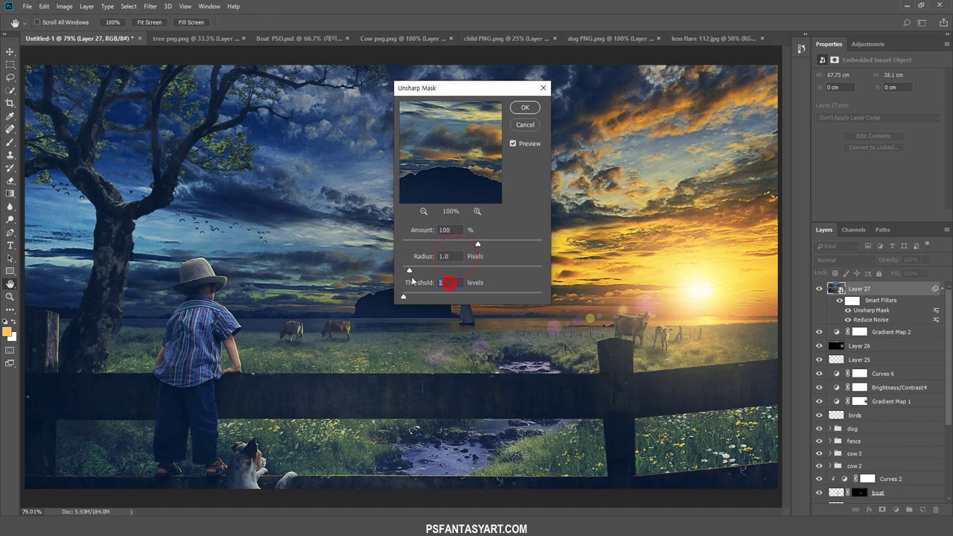
{"action": "left_click", "coordinate": [523, 108]}
{"action": "key", "text": "z"}
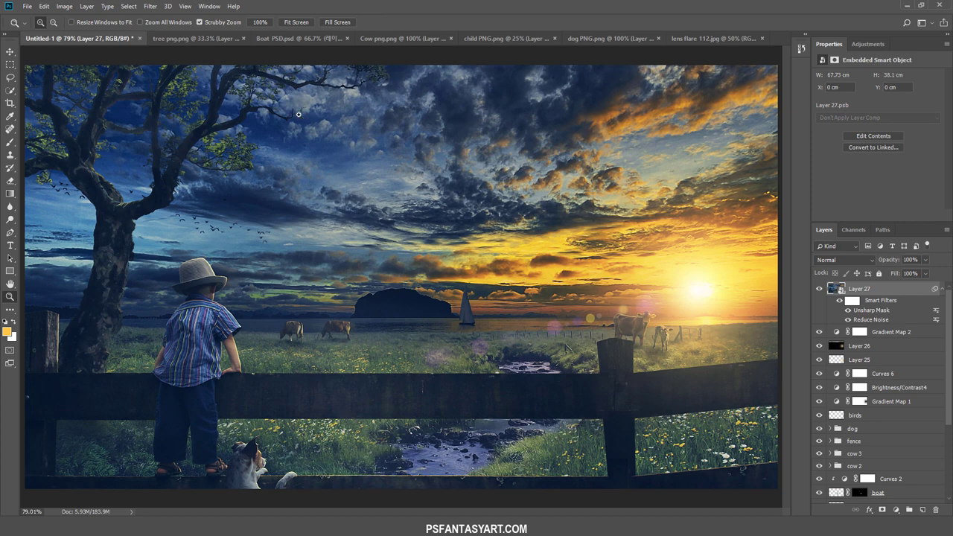
- Add a Camera Raw graduated filter from the bottom-left with Temperature -26 and Exposure -0.50
{"action": "left_click", "coordinate": [151, 6]}
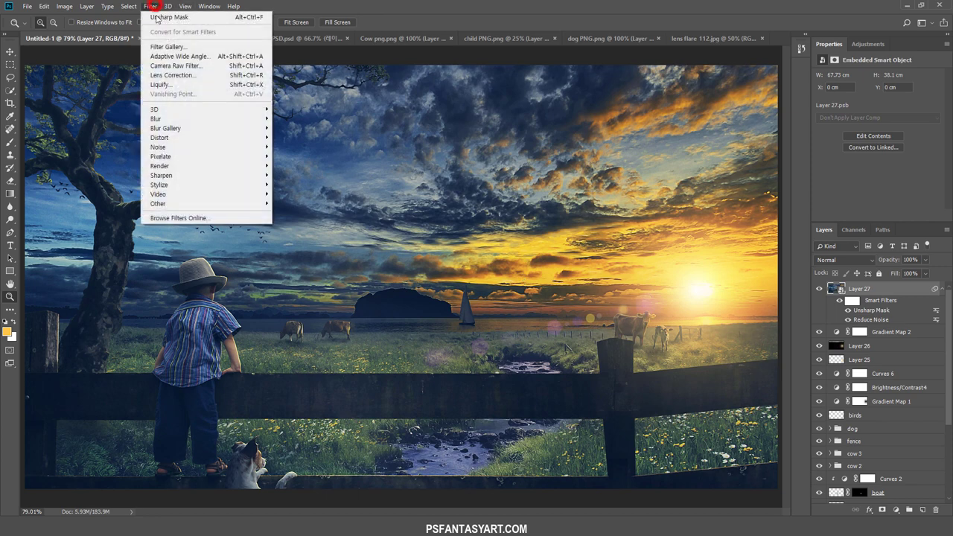
{"action": "left_click", "coordinate": [172, 65]}
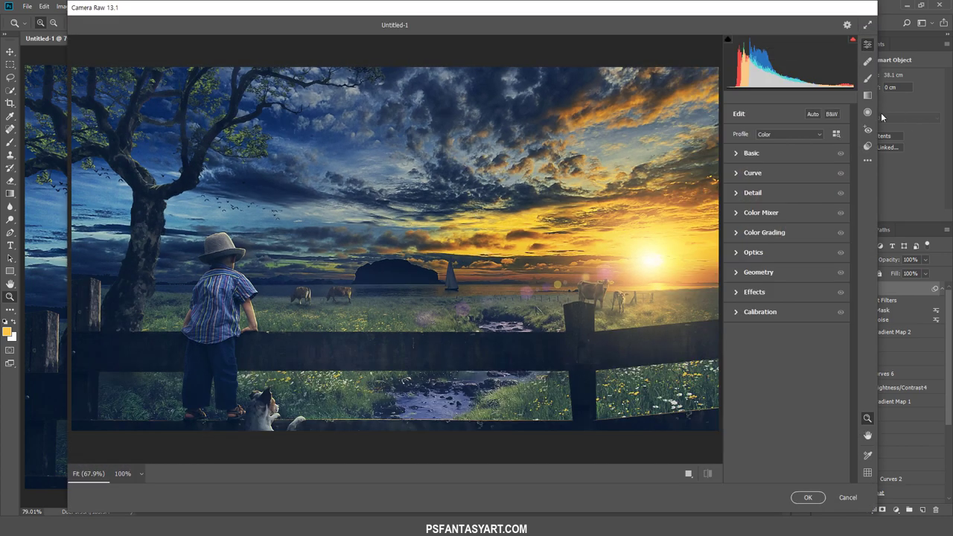
{"action": "left_click", "coordinate": [867, 95]}
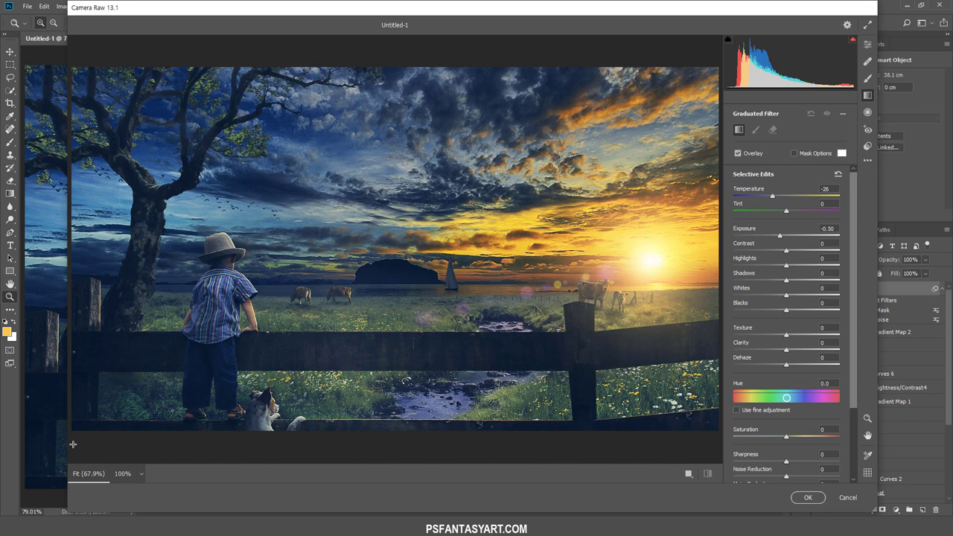
{"action": "left_click_drag", "start_coordinate": [73, 445], "coordinate": [108, 281]}
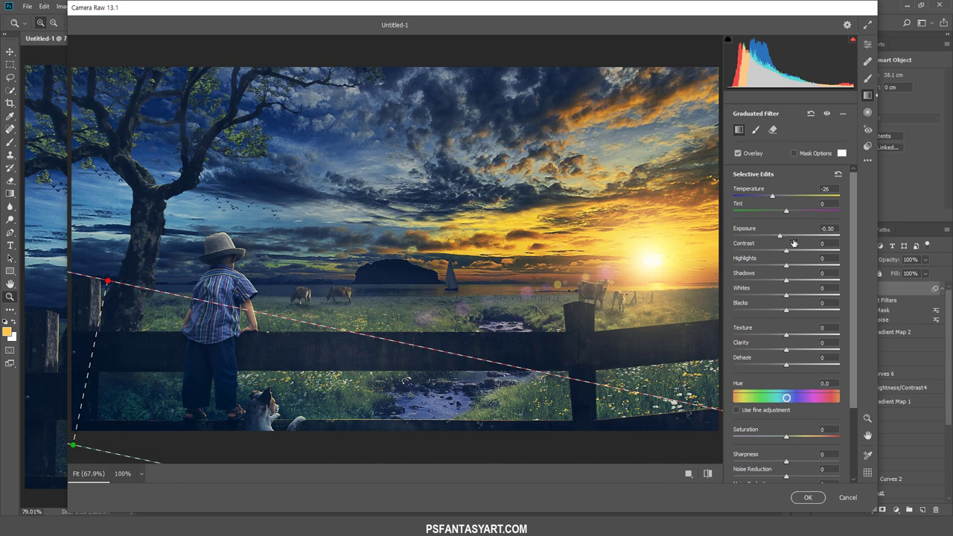
{"action": "left_click_drag", "start_coordinate": [772, 196], "coordinate": [766, 196]}
{"action": "left_click", "coordinate": [835, 228]}
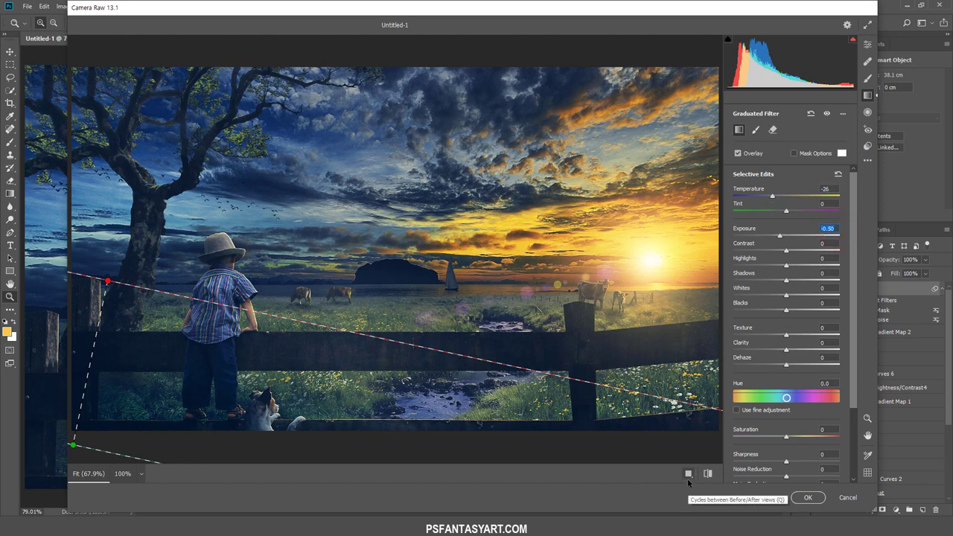
{"action": "left_click", "coordinate": [808, 497]}
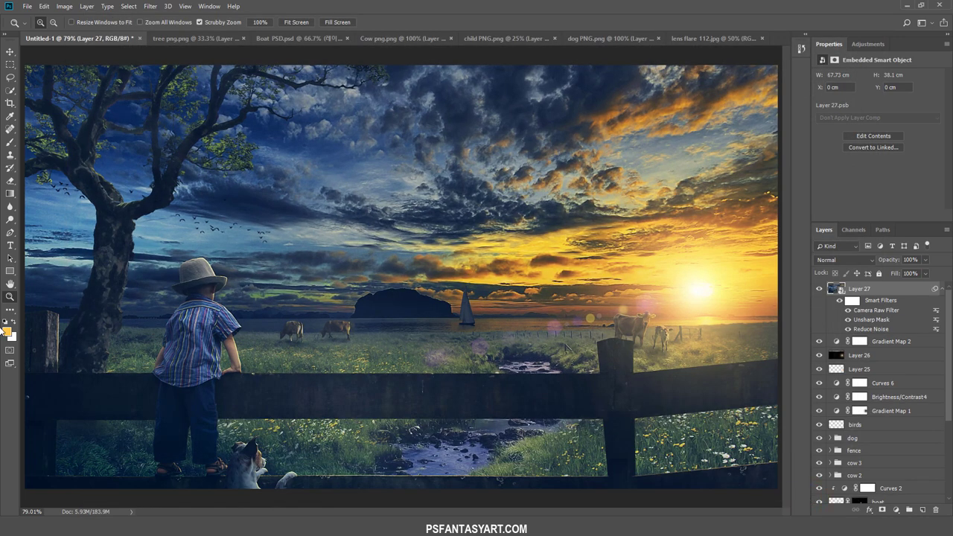
- Zoom to 100% near the boy and switch to Full Screen Mode without interface
{"action": "left_click", "coordinate": [272, 338]}
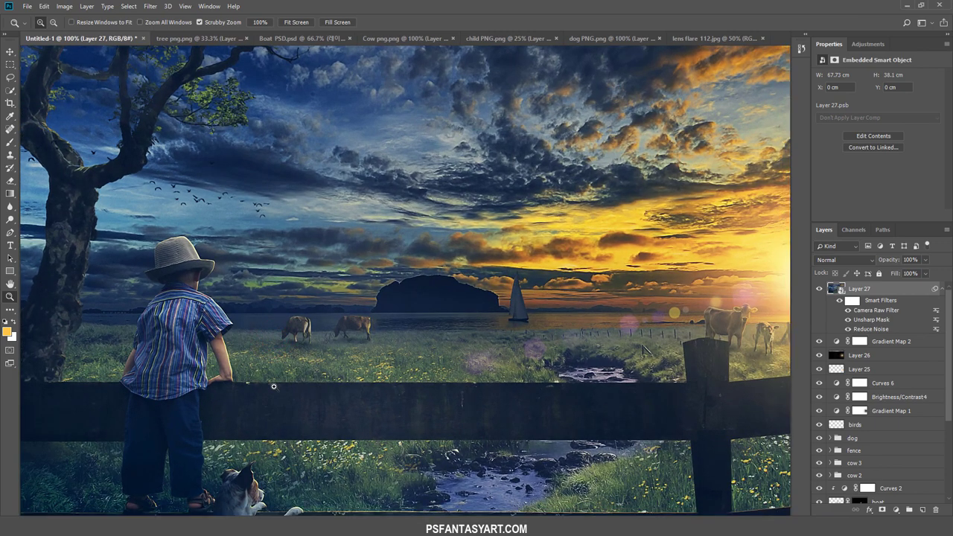
{"action": "key", "text": "f"}
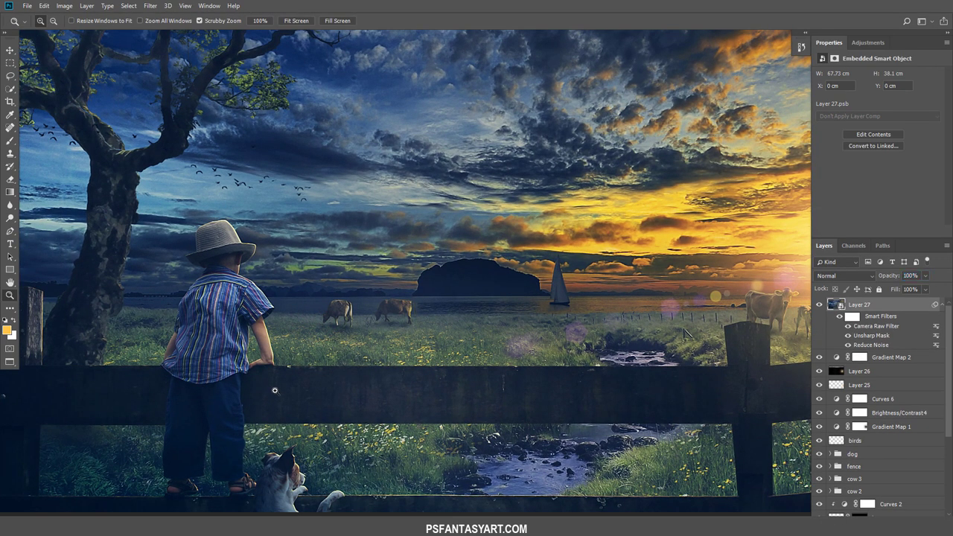
{"action": "key", "text": "f"}
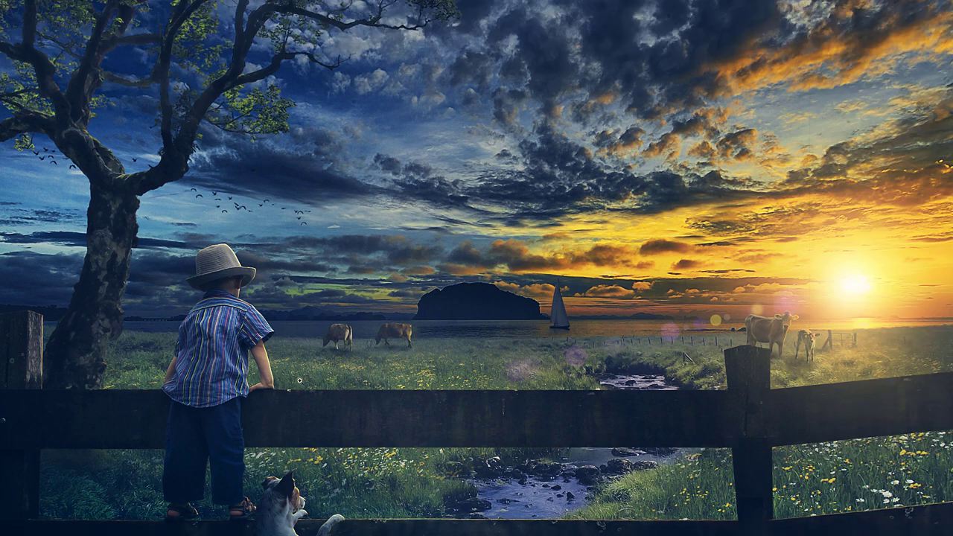